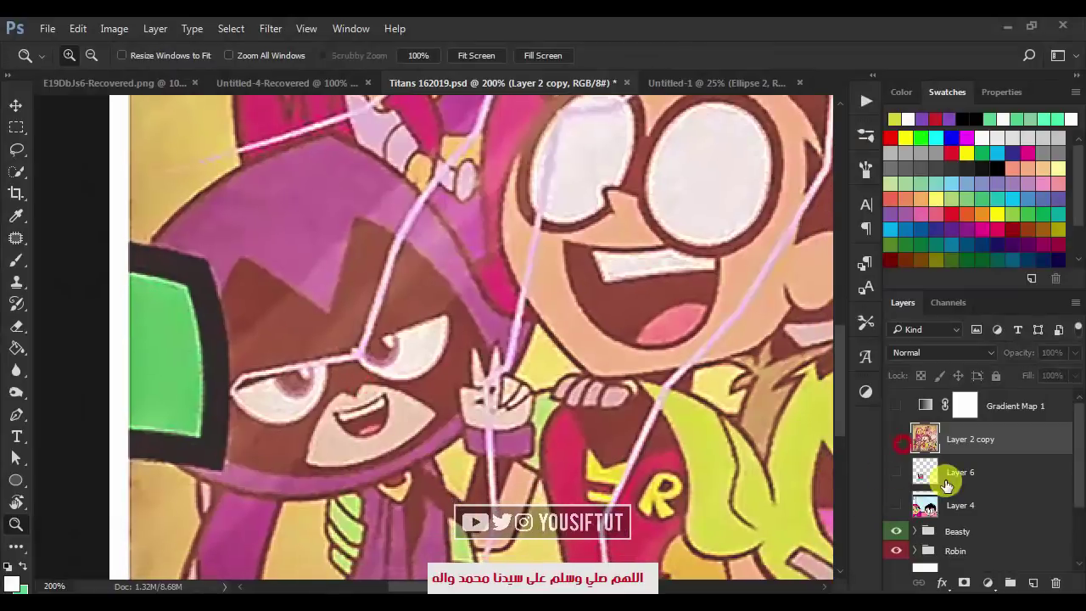
- Reveal the Background layer and pen-trace the hood's left side and top as a shape
scroll(947, 484, "down", 2)
left_click(895, 489)
left_click(967, 555)
key("p")
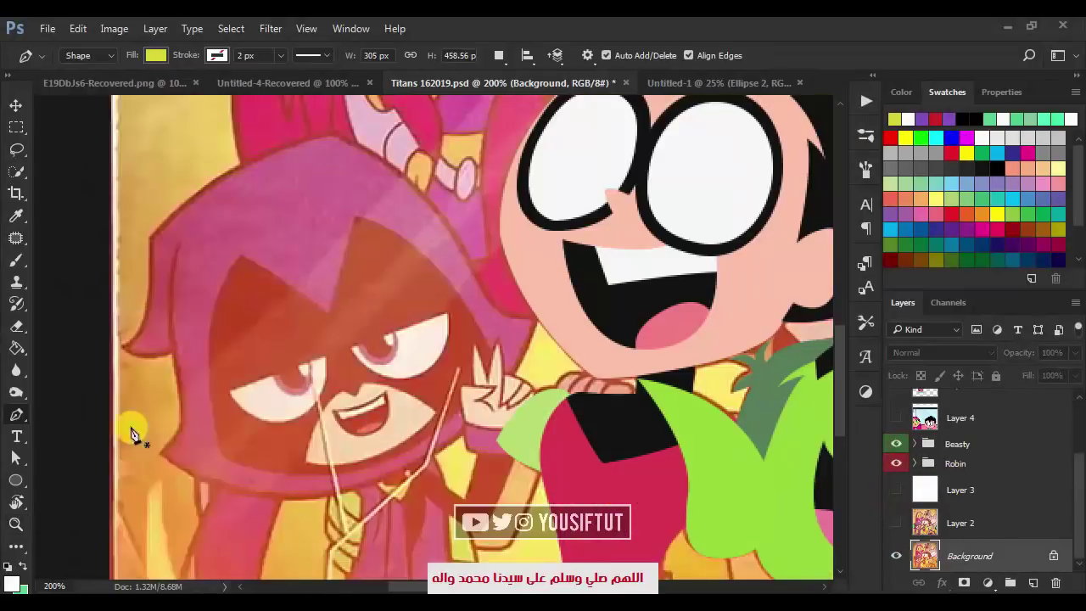
left_click(161, 458)
key("ctrl+plus")
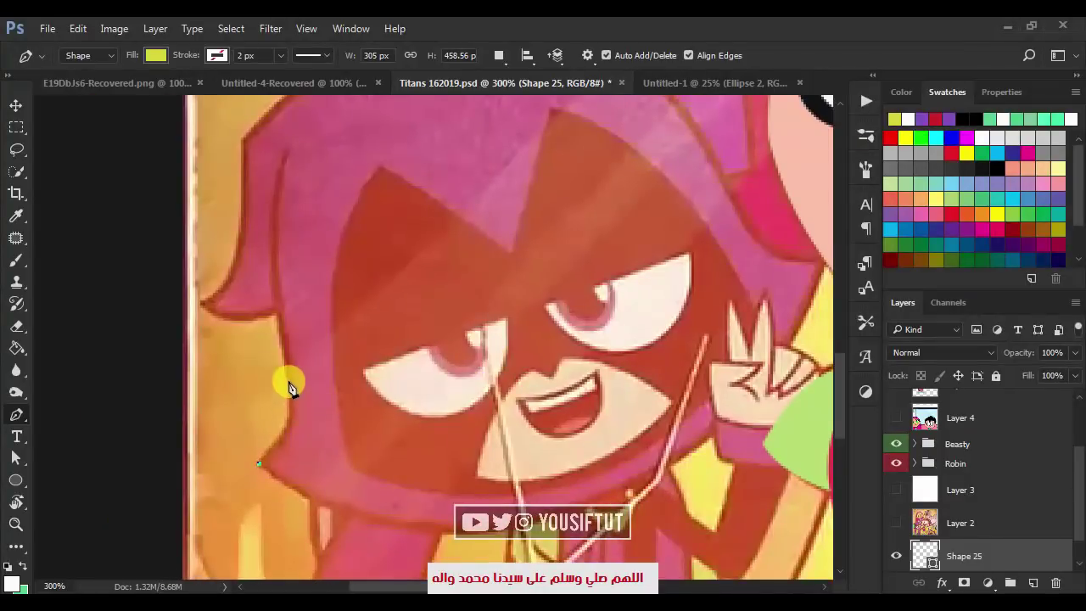
left_click_drag(278, 323, 280, 315)
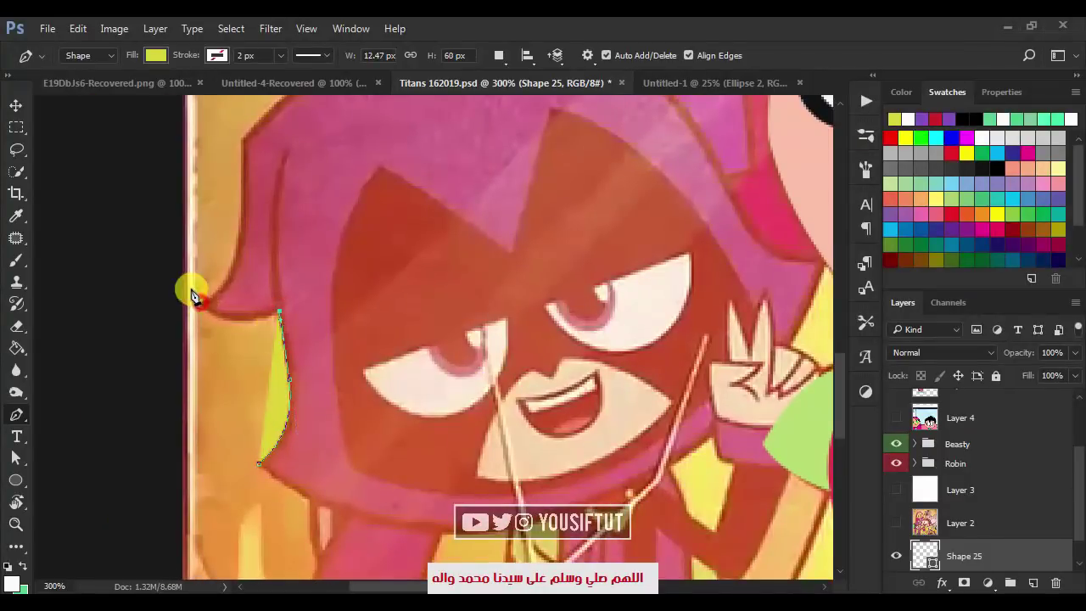
mouse_move(201, 303)
left_mouse_down()
mouse_move(388, 509)
mouse_move(346, 247)
left_mouse_up()
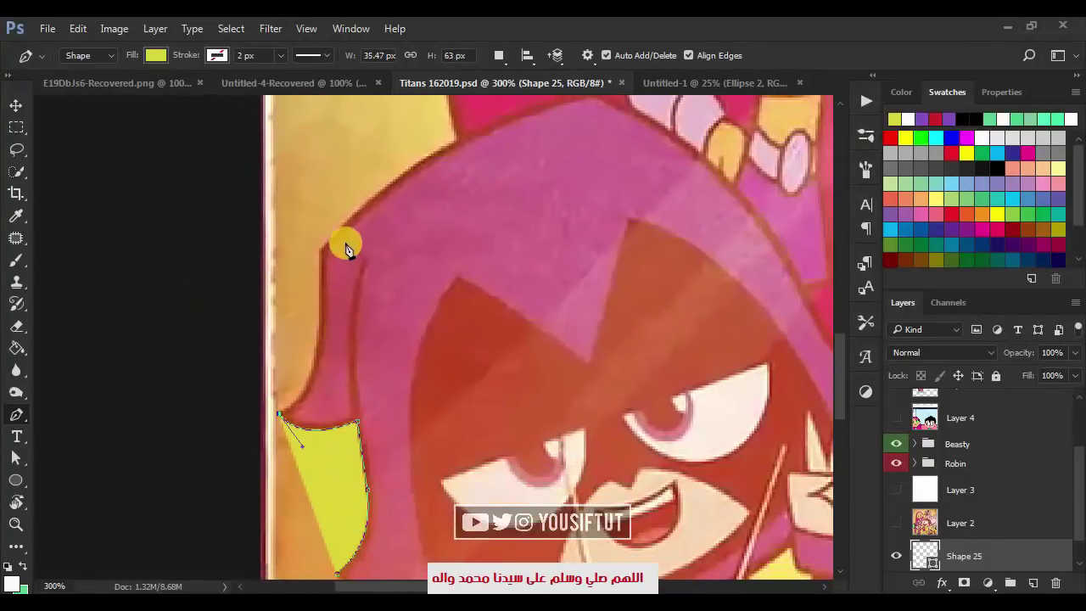
left_click_drag(312, 180, 313, 222)
left_click(323, 386, "alt")
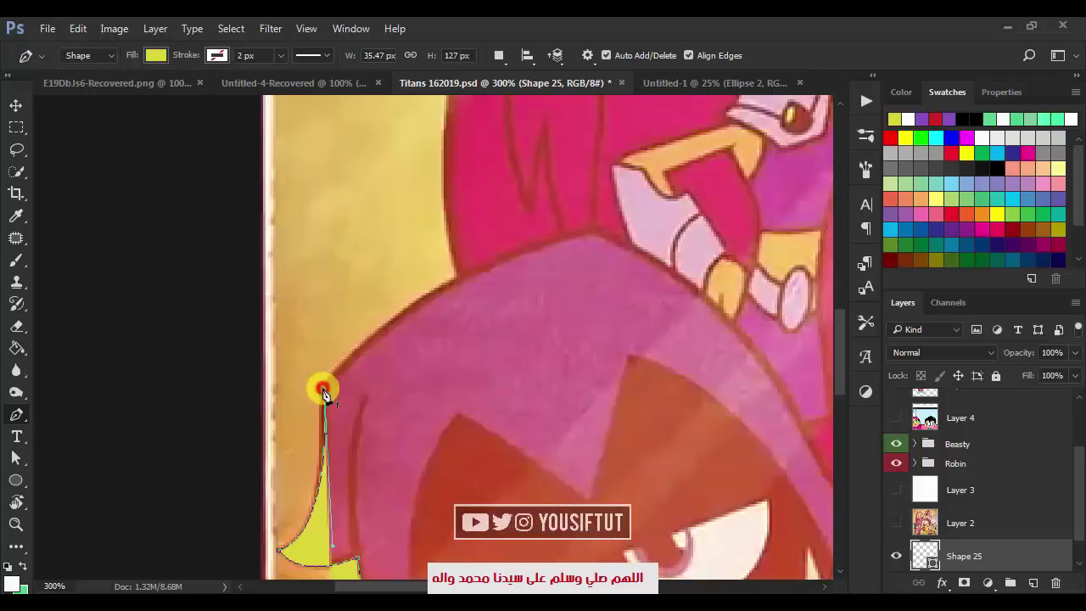
left_click(593, 229)
left_click_drag(676, 222, 800, 169)
left_click_drag(727, 249, 533, 157)
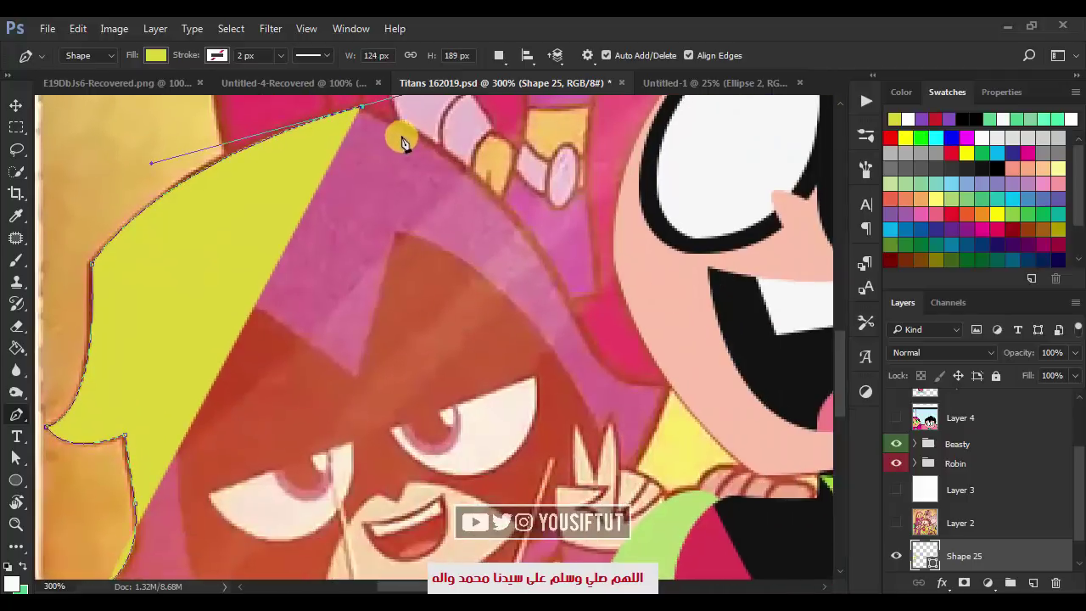
- Finish the hood's right and lower edges, closing the yellow shape at its start
key("Tab")
left_click(678, 374)
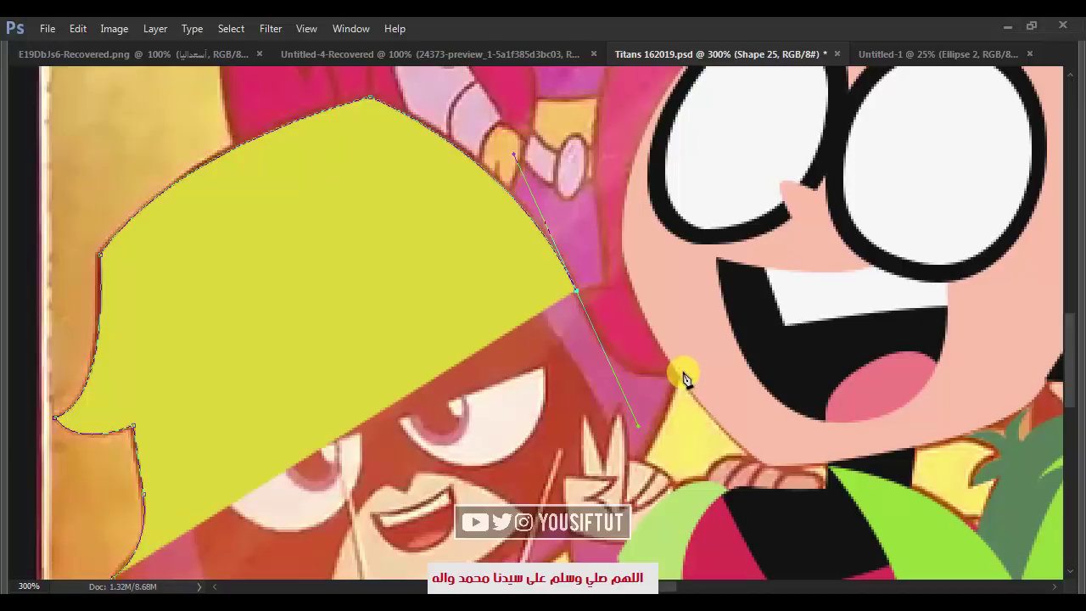
key("ctrl+z")
left_click_drag(525, 205, 562, 256)
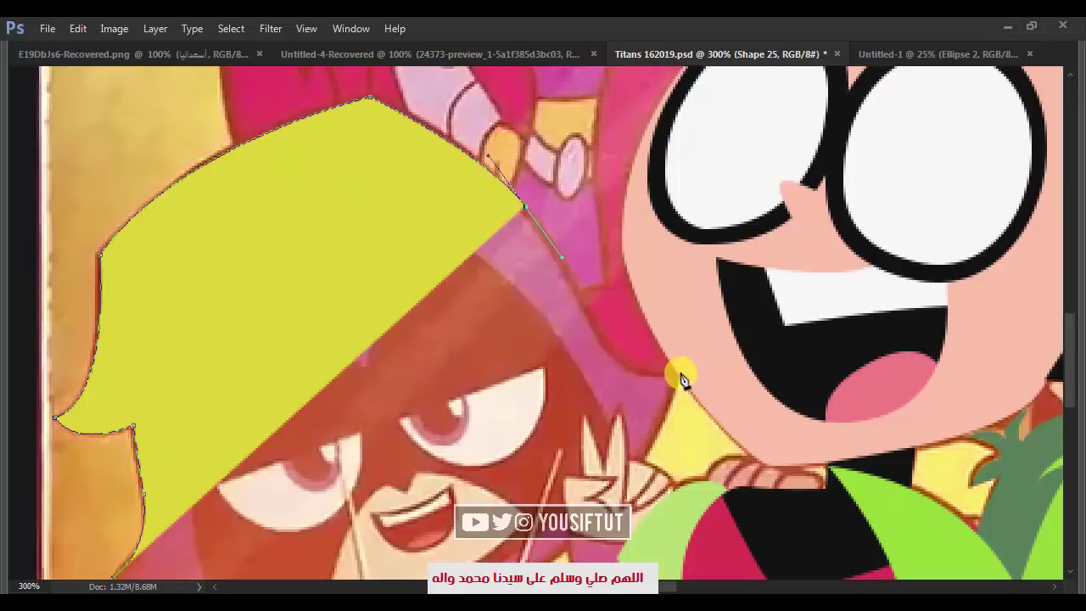
left_click_drag(755, 365, 738, 358)
key("ctrl+alt+z")
key("ctrl+alt+z")
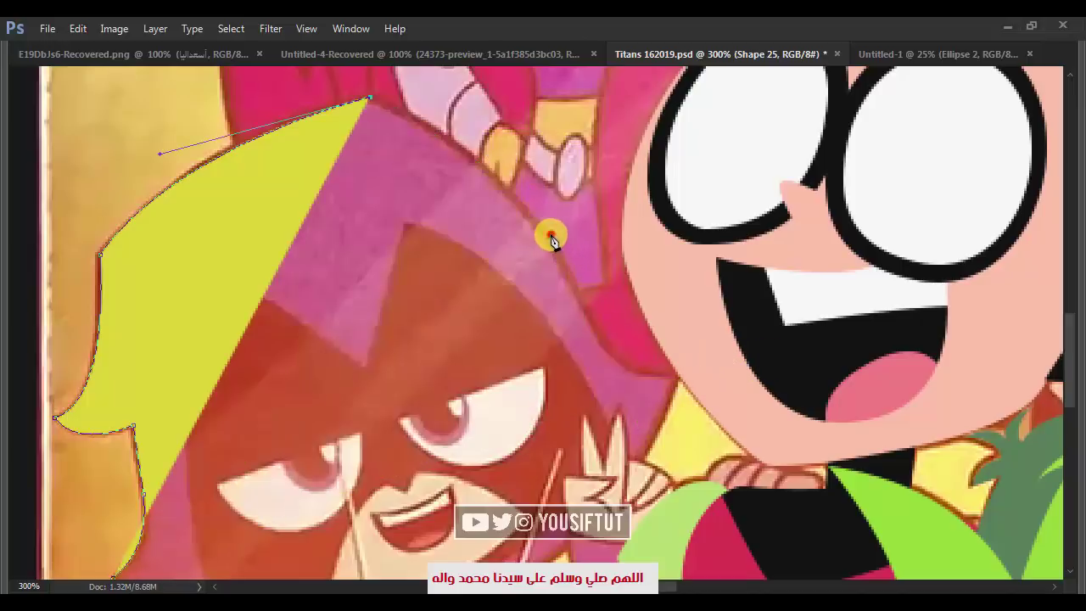
left_click_drag(549, 234, 593, 323)
left_click_drag(752, 355, 752, 356)
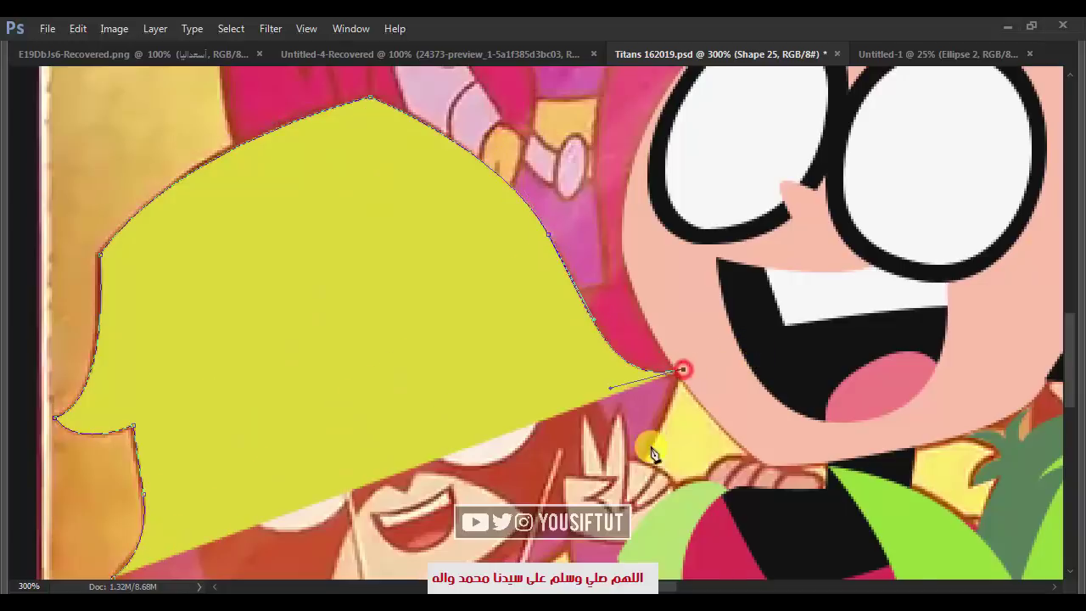
scroll(594, 424, "down", 5)
left_click_drag(488, 389, 300, 465)
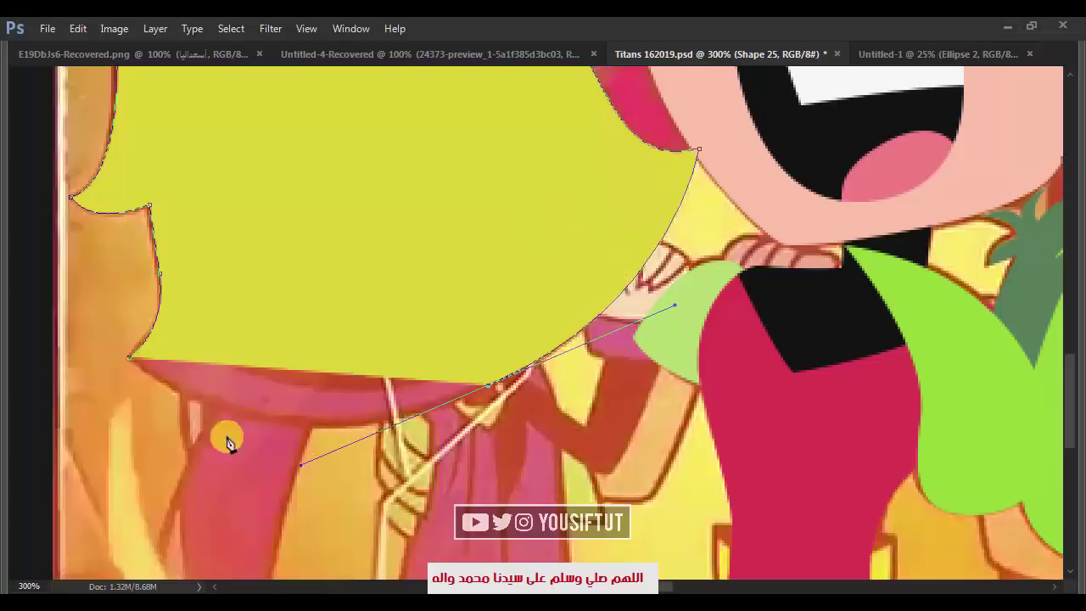
left_click(129, 362)
- Copy Raven from the reference to a new layer, delete the original, and shrink it beside Robin
key("ctrl+minus")
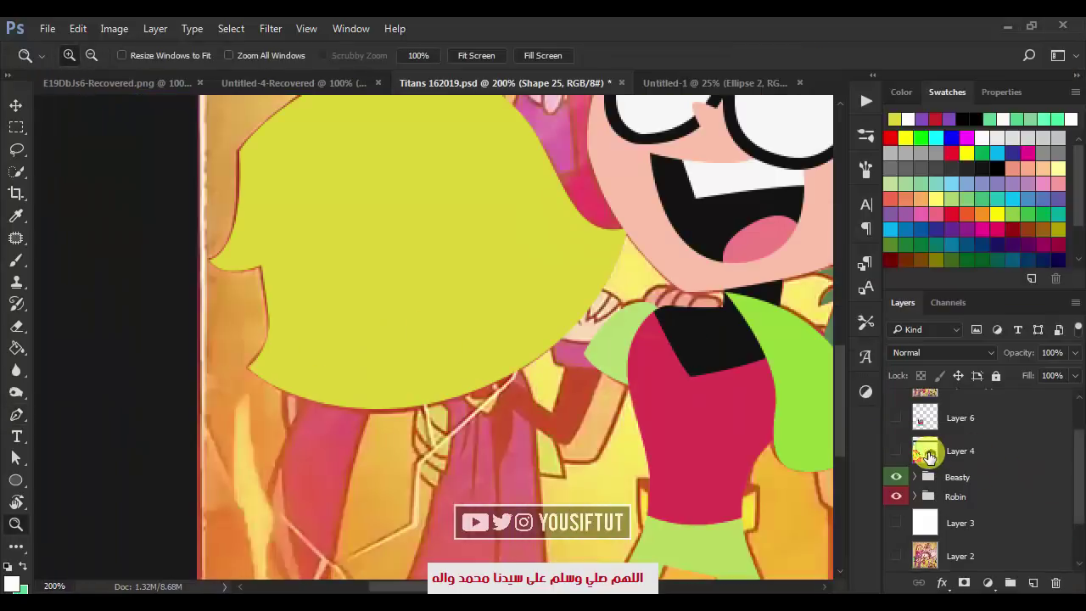
left_click(928, 456)
left_click(895, 451)
key("ctrl+1")
key("m")
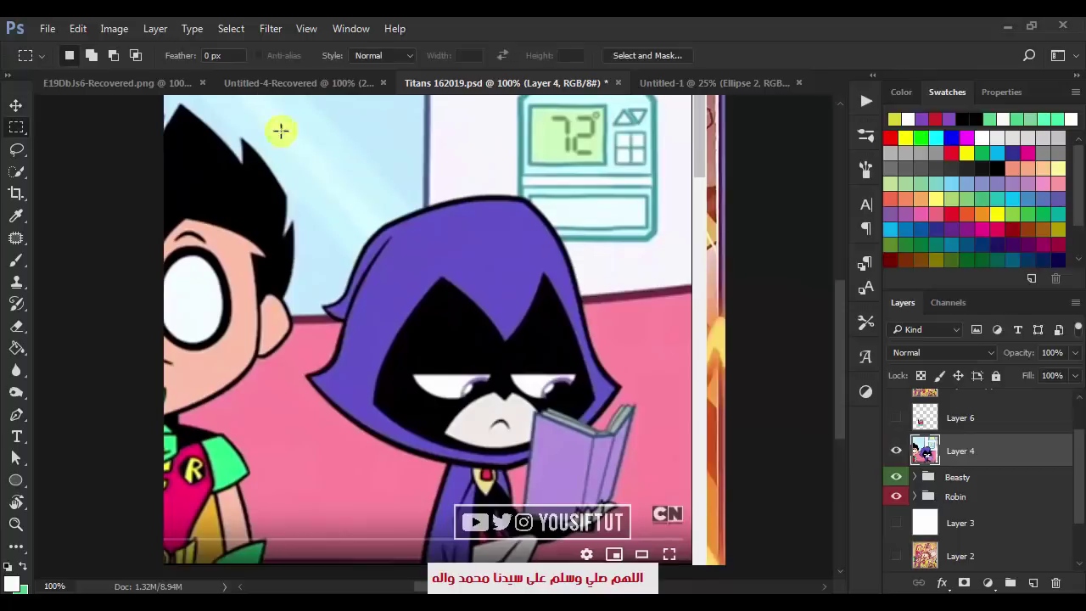
left_click_drag(296, 167, 652, 535)
key("ctrl+j")
left_click(965, 484)
key("Delete")
key("v")
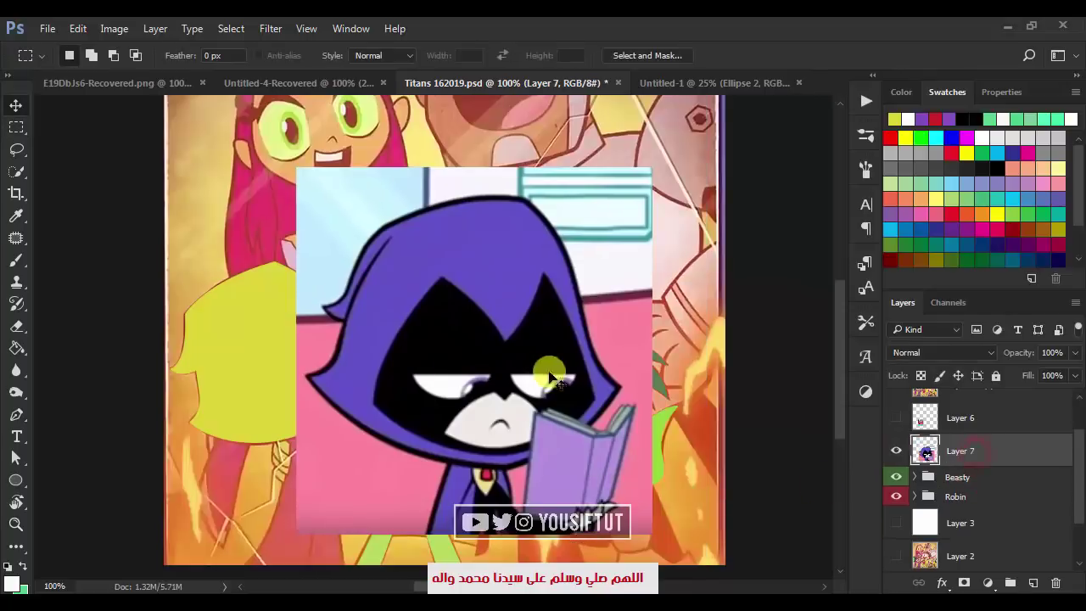
key("ctrl+t")
mouse_move(718, 523)
left_mouse_down()
mouse_move(659, 429)
mouse_move(630, 449)
left_mouse_up()
key("Return")
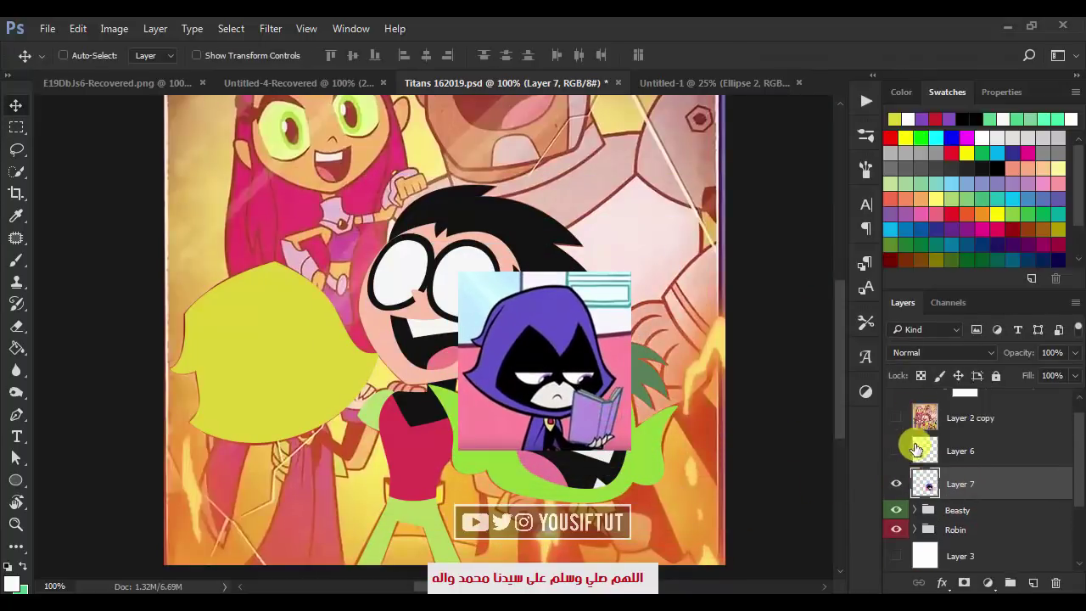
- Make the hood shape purple and lower its opacity to reveal Raven's face
scroll(916, 450, "down", 3)
double_click(923, 540)
left_click(941, 298)
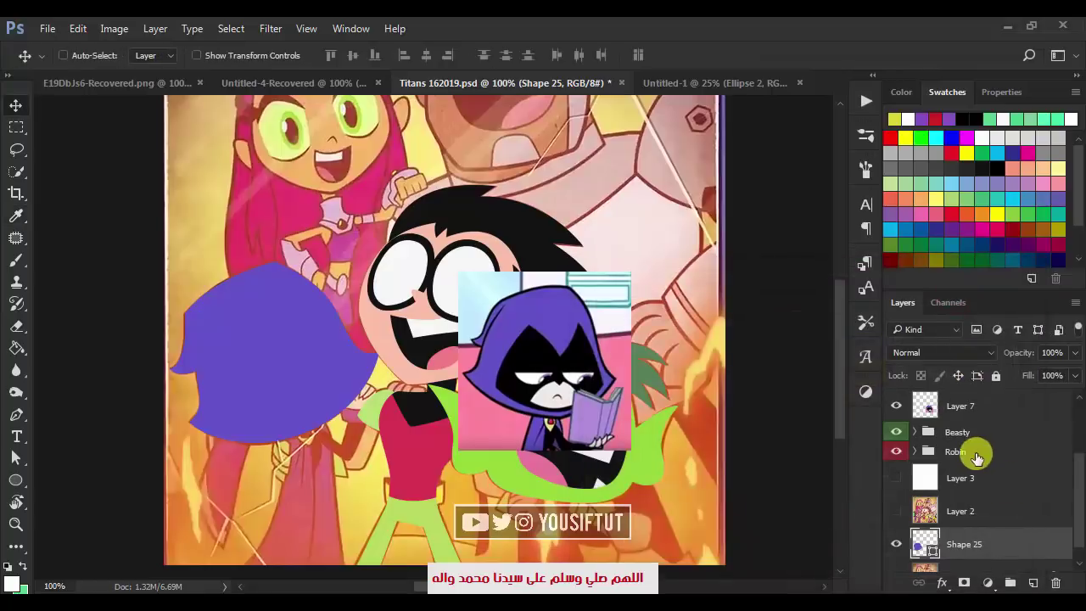
left_click_drag(1013, 352, 979, 355)
key("z")
left_click(322, 453)
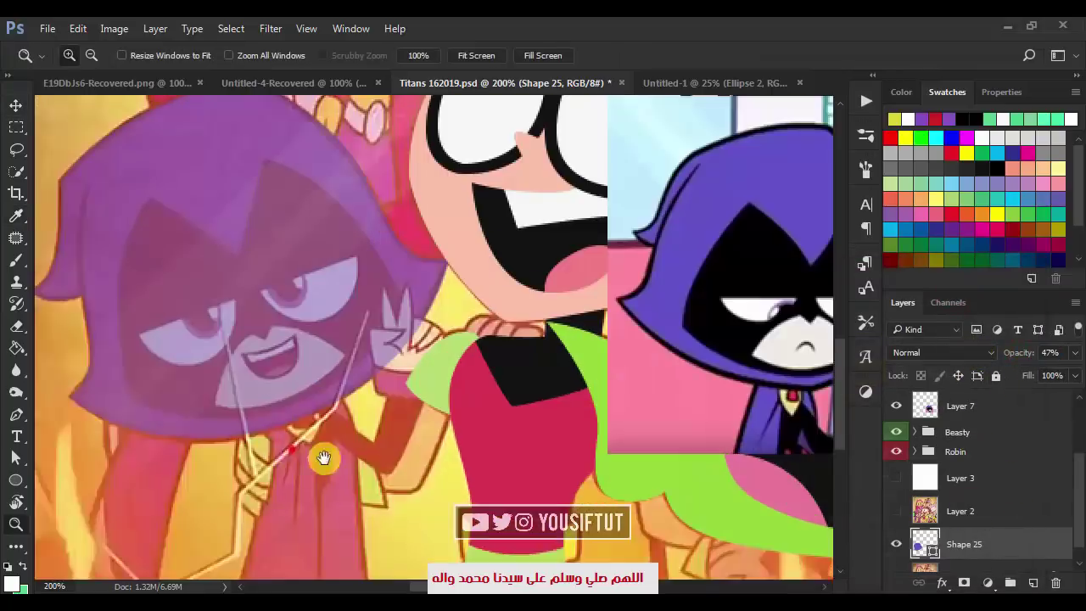
- Pen-trace the face opening inside the hood as a new curved shape
key("p")
left_click(225, 433)
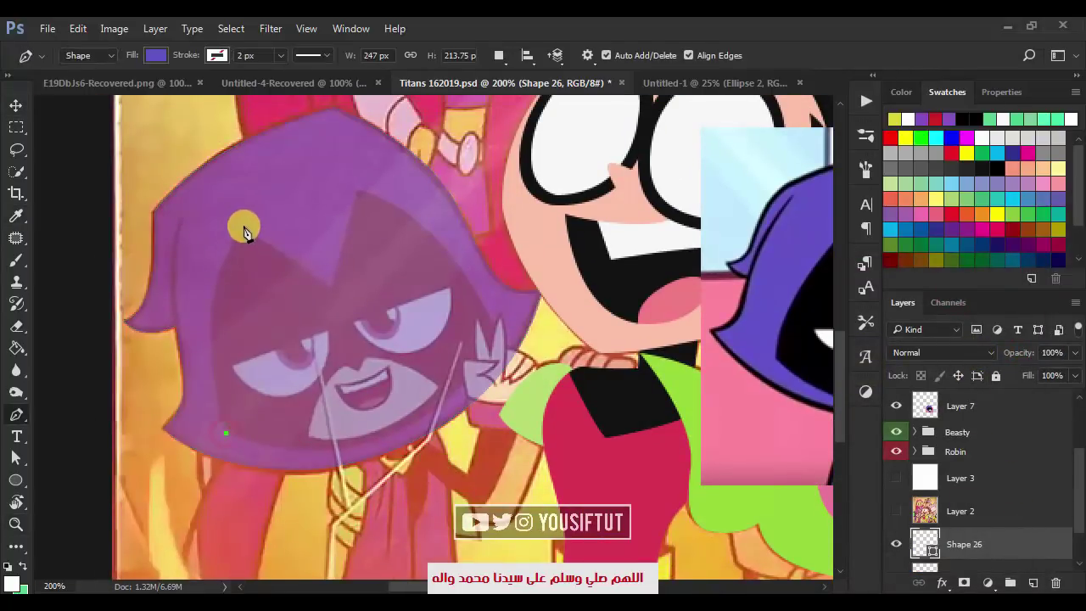
left_click_drag(246, 230, 308, 176)
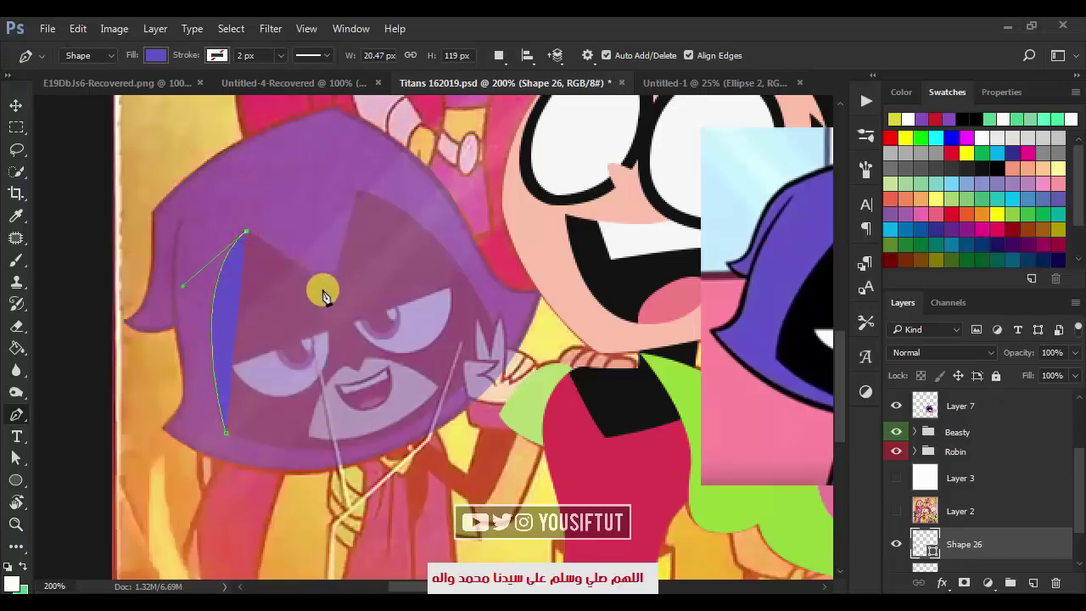
left_click_drag(331, 289, 350, 312)
left_click_drag(357, 191, 357, 141)
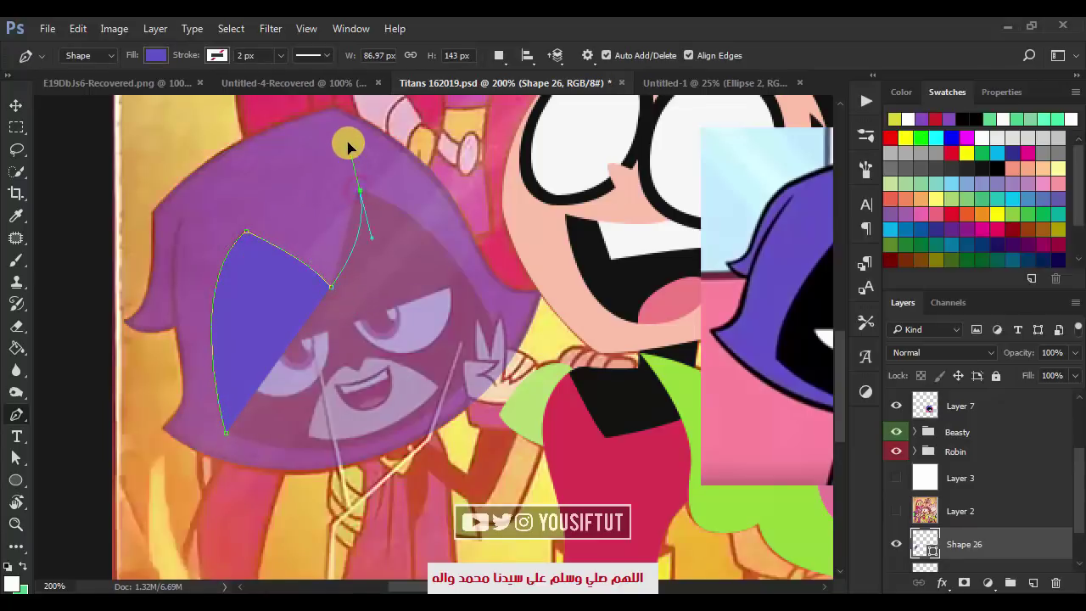
left_click_drag(495, 344, 507, 414)
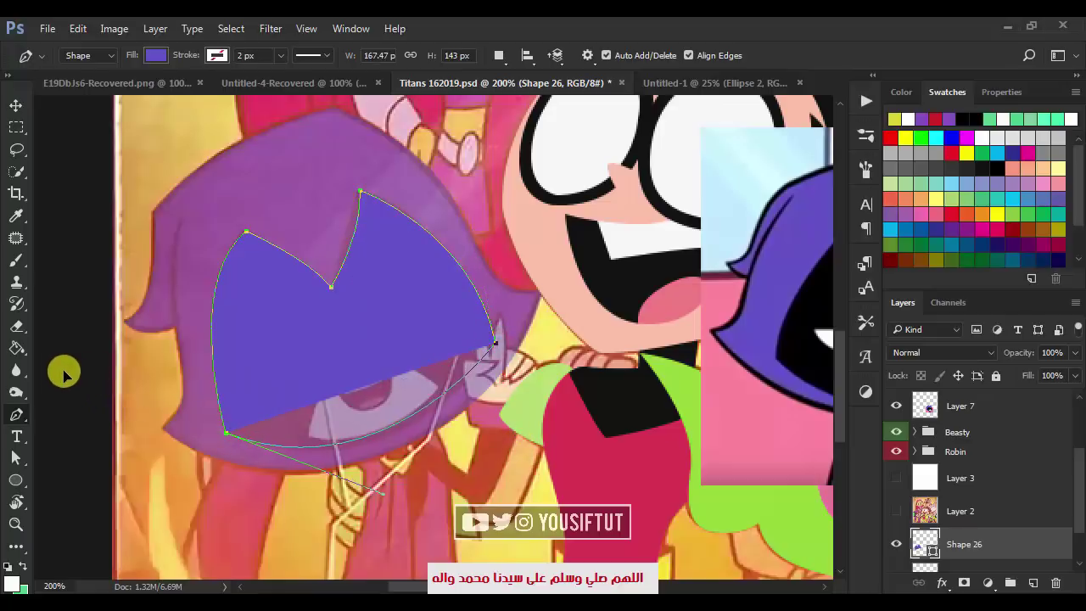
left_click_drag(235, 441, 43, 364)
- Fill the face shape with #131313 and set the hood layer to 47% opacity
double_click(925, 549)
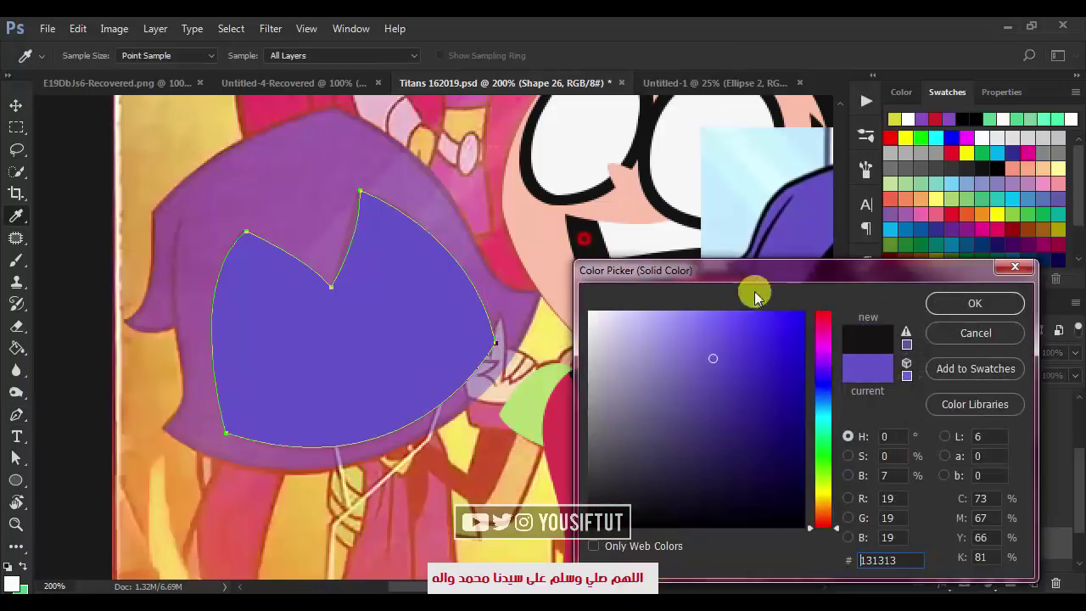
type("131313")
key("Return")
key("v")
scroll(952, 518, "down", 2)
left_click(953, 523)
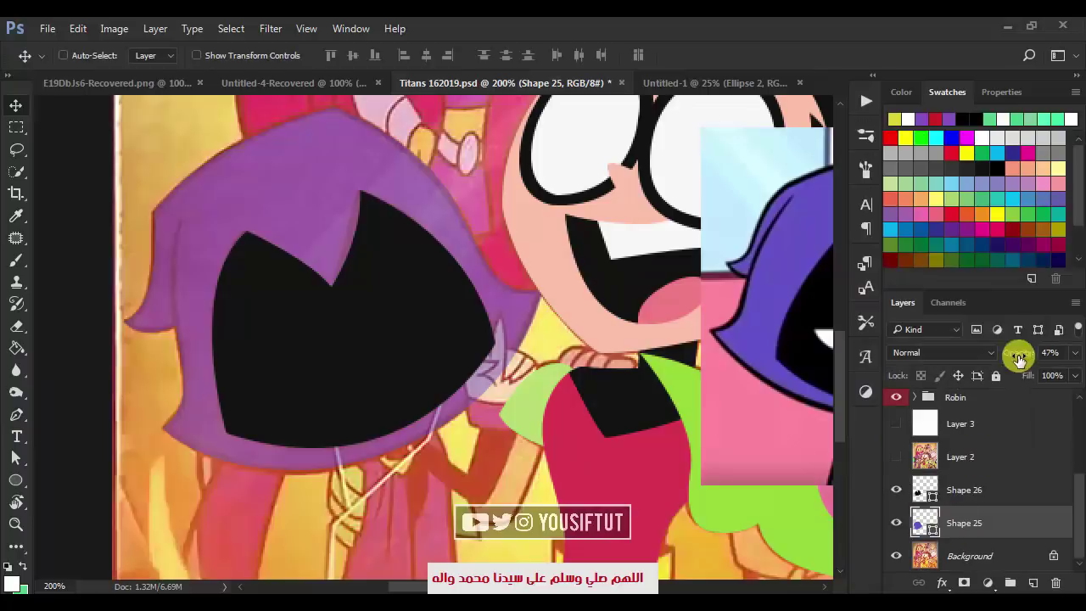
mouse_move(1013, 352)
left_mouse_down()
mouse_move(1049, 379)
mouse_move(1006, 354)
mouse_move(964, 356)
left_mouse_up()
- Trace Raven's left eye as a near-white shape
left_click(1004, 501, "ctrl")
left_click(975, 505)
key("z")
left_click(380, 358)
key("p")
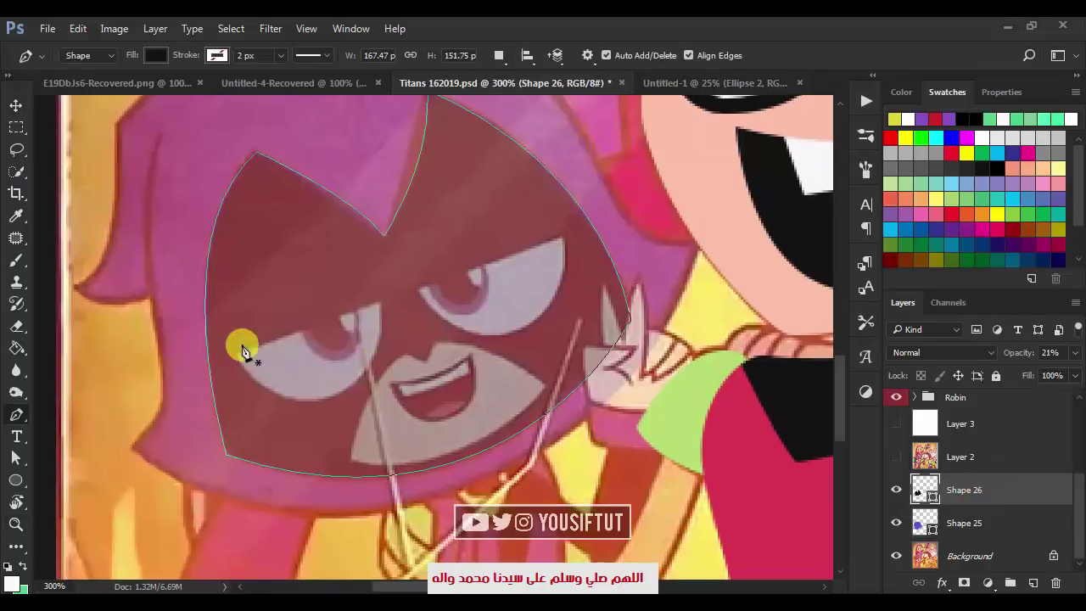
left_click(380, 301)
mouse_move(316, 400)
left_mouse_down()
mouse_move(266, 407)
mouse_move(255, 425)
left_mouse_up()
left_click(238, 357)
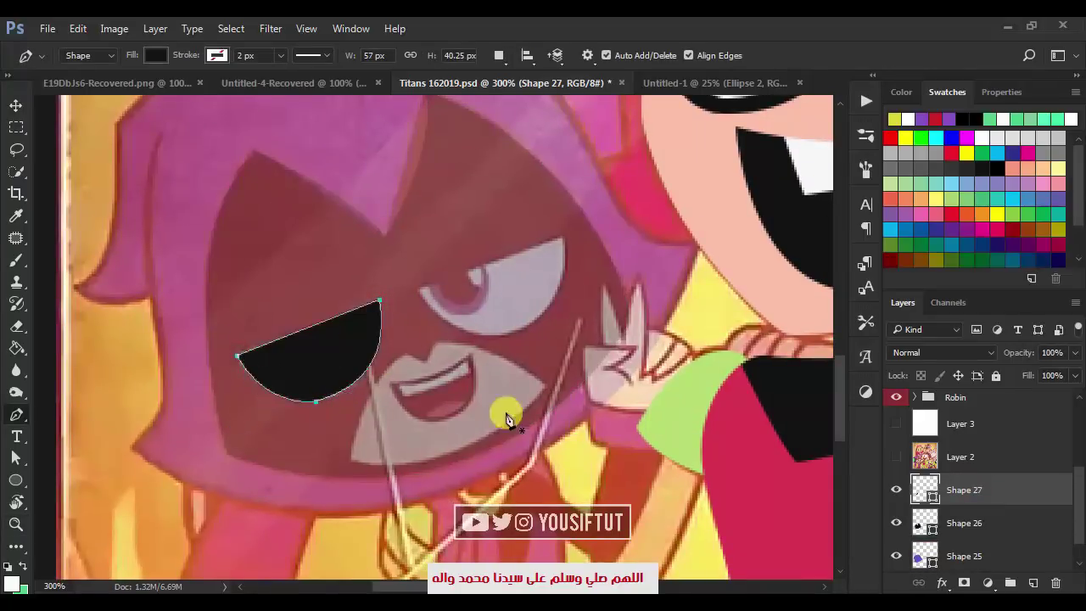
double_click(925, 489)
left_click(491, 363)
key("Return")
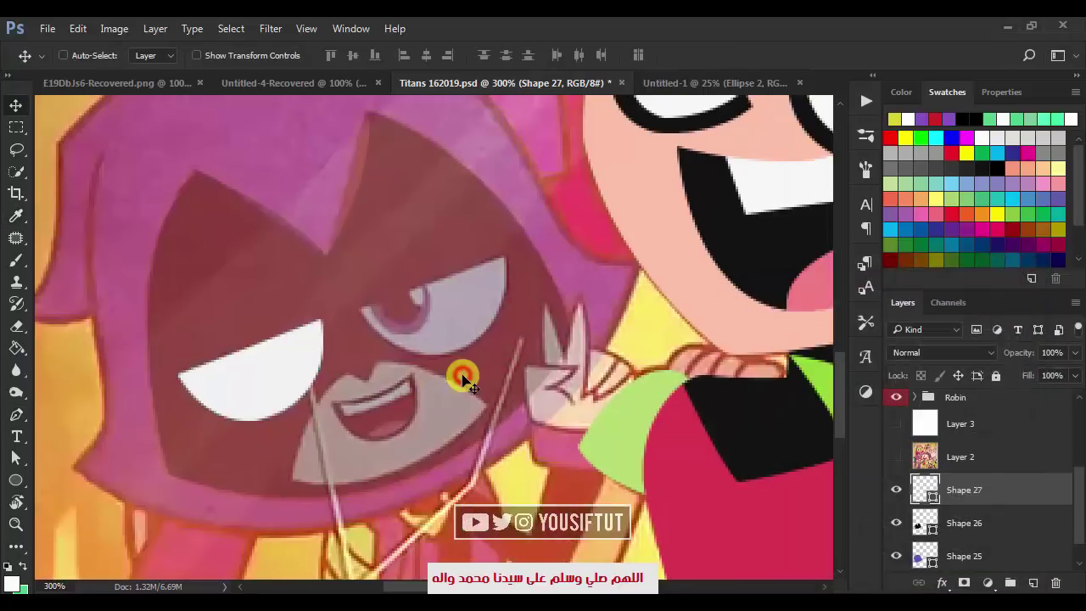
- Trace the right eye as a second white shape, undoing misplaced points
left_click_drag(458, 303, 401, 322)
left_click(360, 309)
left_click(504, 255)
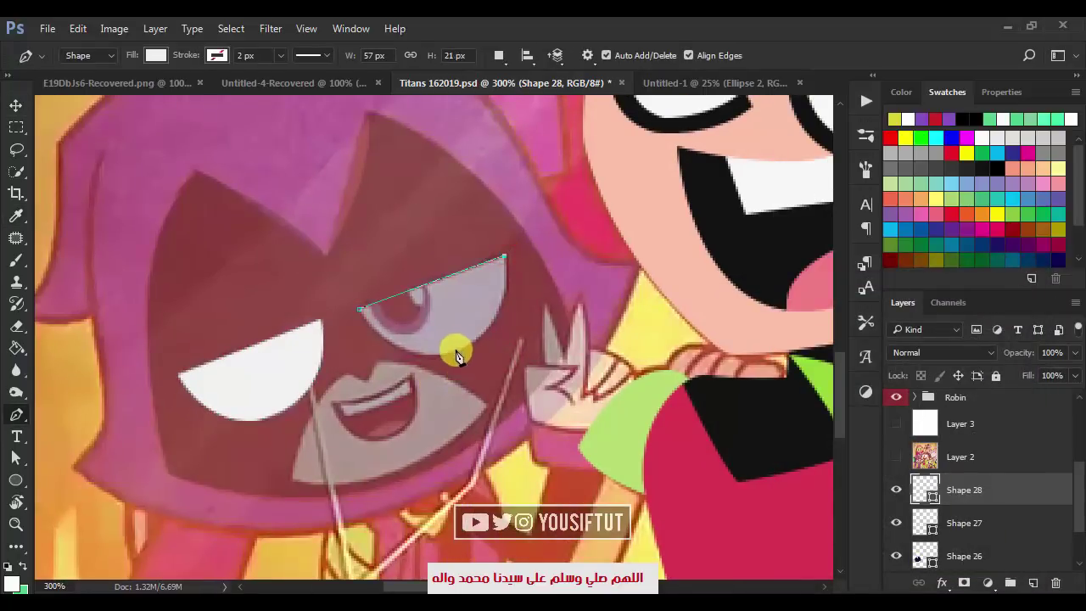
key("ctrl+z")
left_click(465, 351)
key("ctrl+z")
left_click(359, 309)
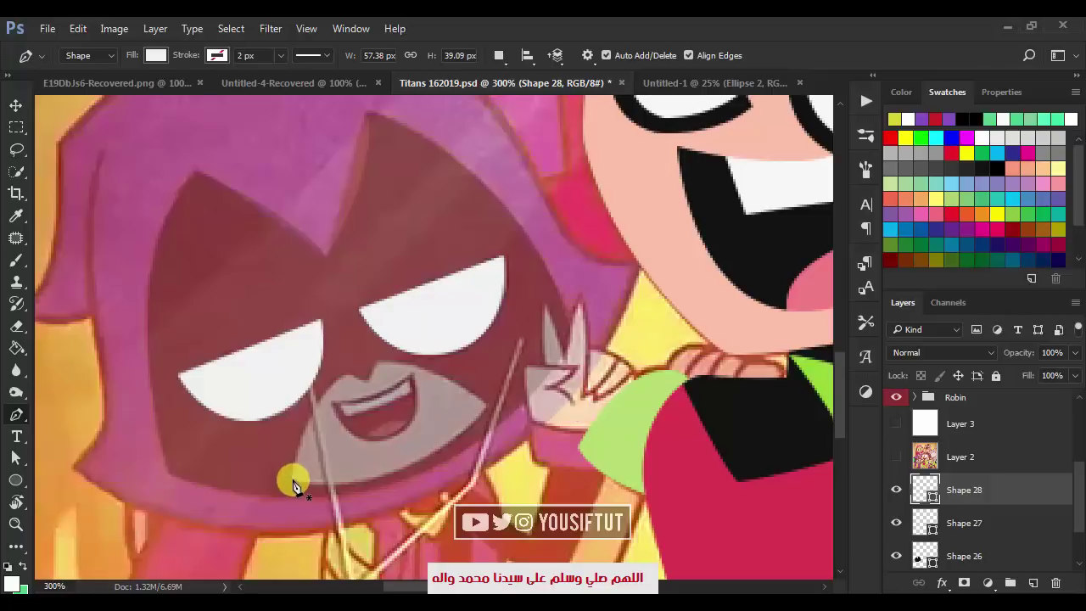
- Trace the curved lower-face shape over the reference
left_click_drag(391, 333, 397, 327)
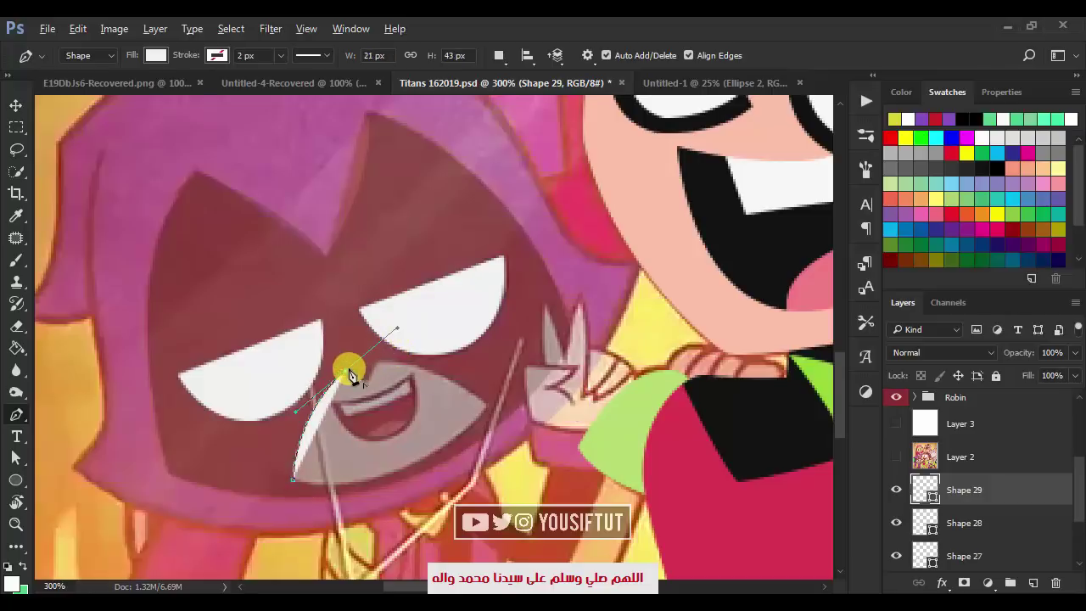
left_click_drag(366, 381, 374, 361)
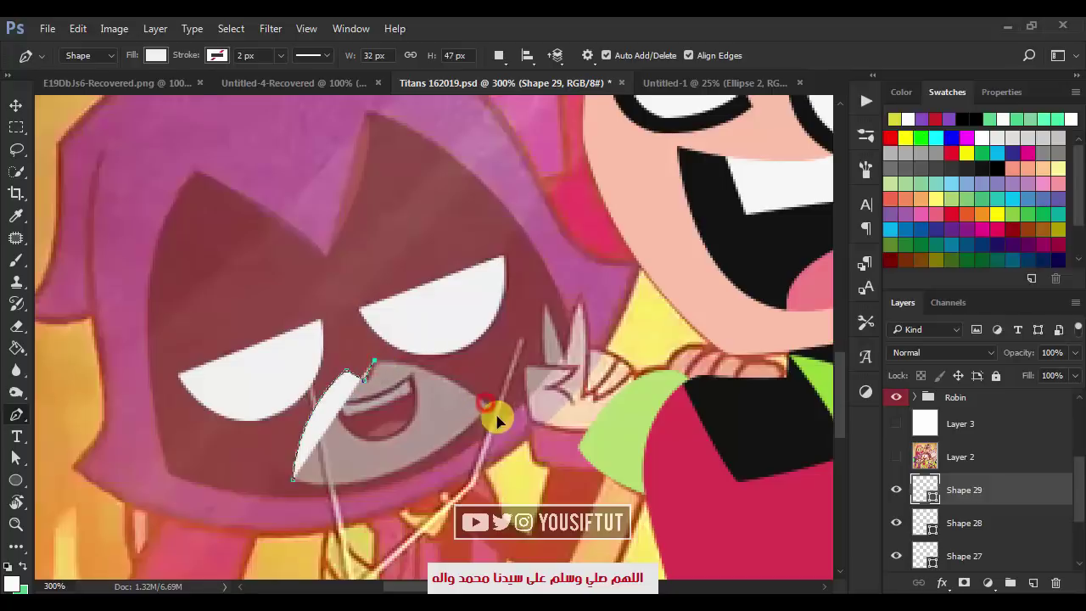
left_click_drag(485, 402, 522, 441)
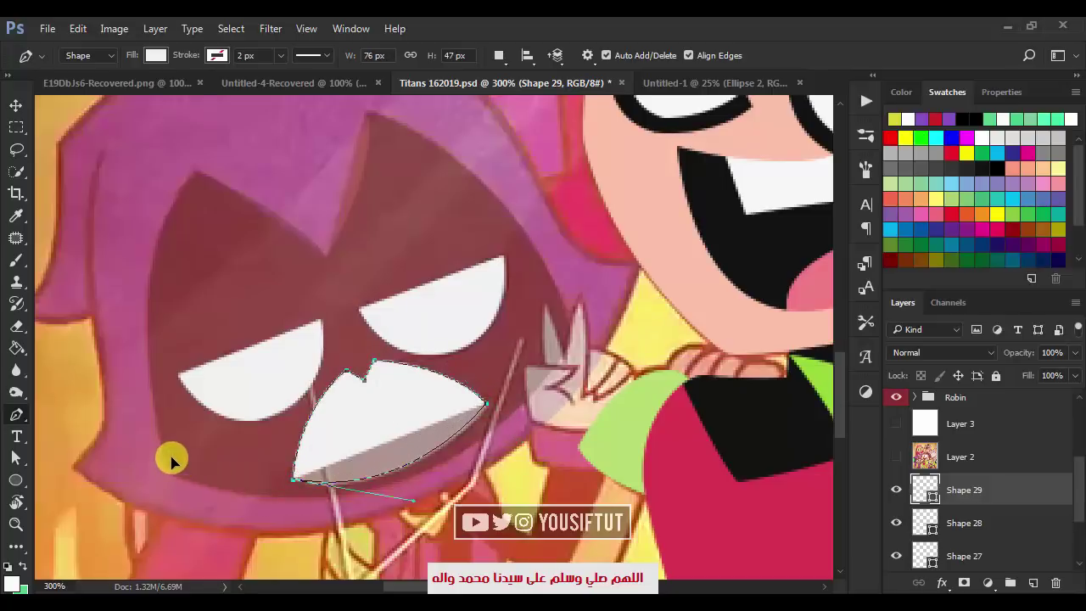
key("v")
scroll(921, 475, "down", 5)
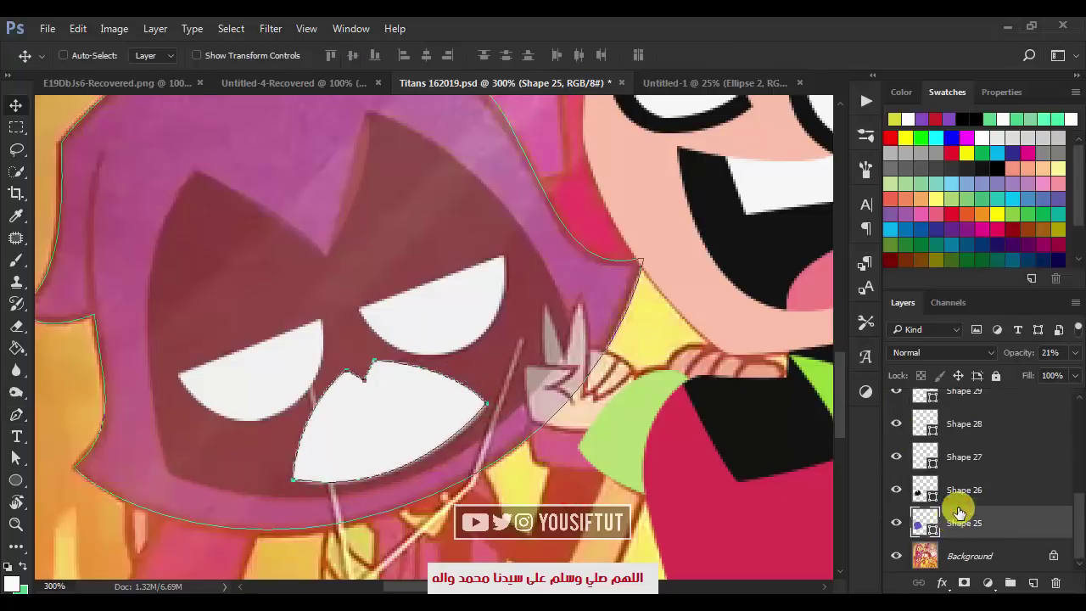
- Fill Shape 29 with the pale beige face colour sampled from the reference
scroll(925, 500, "up", 6)
scroll(924, 500, "down", 3)
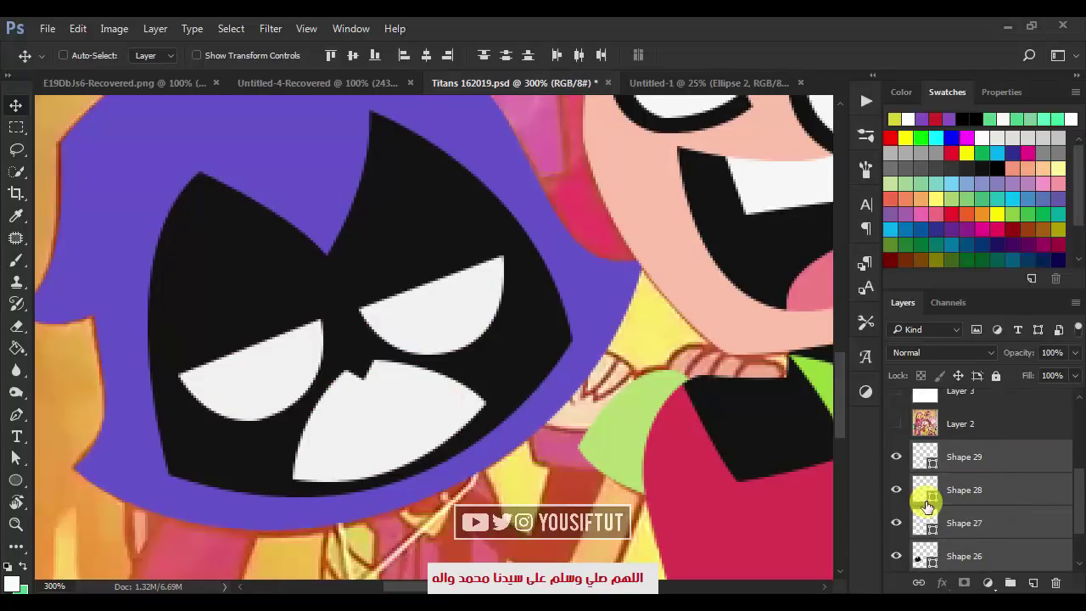
left_click(339, 424, "ctrl")
scroll(925, 471, "up", 3)
key("ctrl+minus")
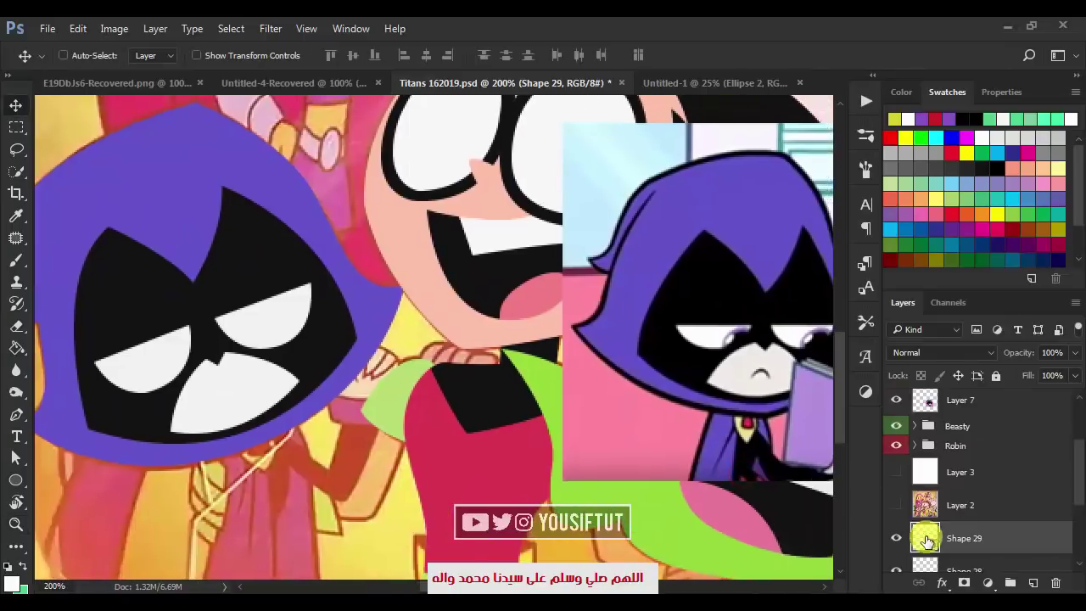
double_click(924, 538)
left_click_drag(679, 318, 594, 509)
left_click(740, 362)
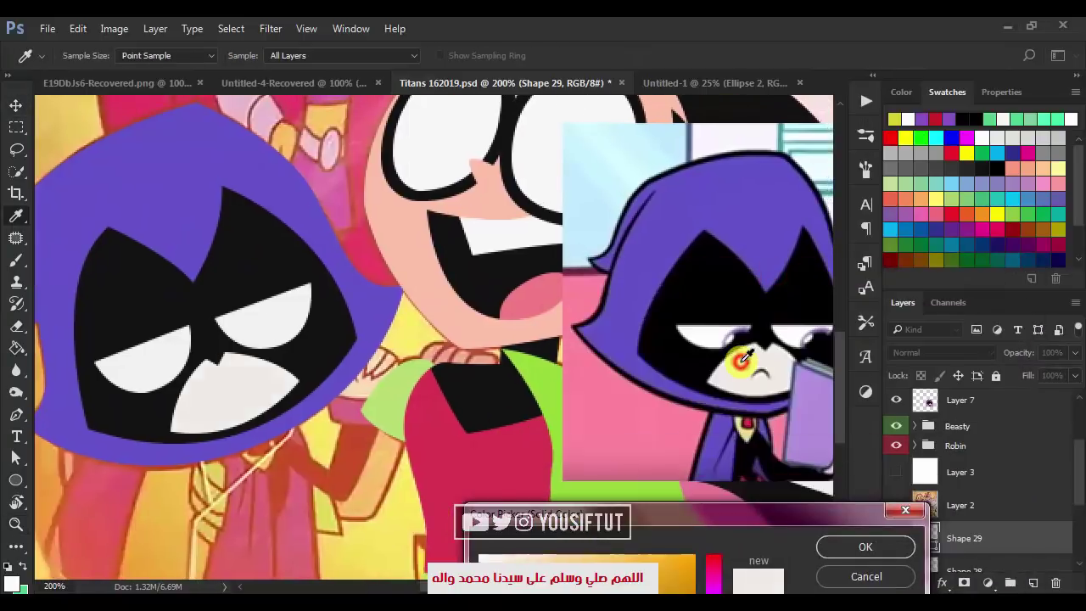
left_click(865, 546)
- Lower the Shape 29 face layer to 30% opacity
key("v")
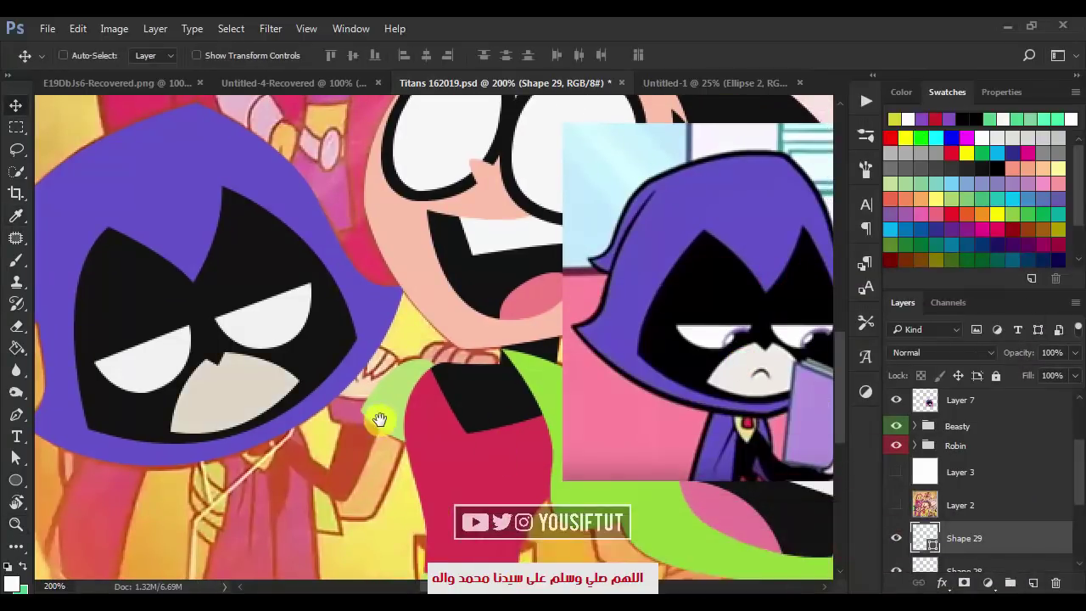
scroll(964, 508, "down", 3)
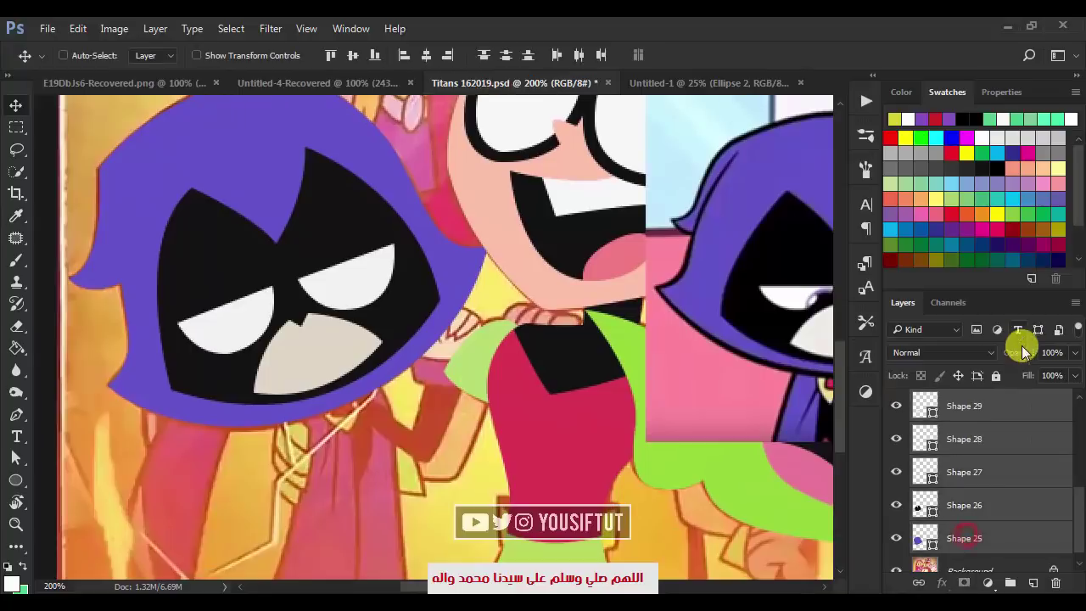
mouse_move(1017, 352)
left_mouse_down()
mouse_move(958, 356)
mouse_move(964, 390)
left_mouse_up()
left_click(964, 405)
scroll(964, 442, "up", 3)
- Draw the mouth shape filled near-black and fade it to see the reference
key("z")
left_click_drag(235, 224, 473, 473)
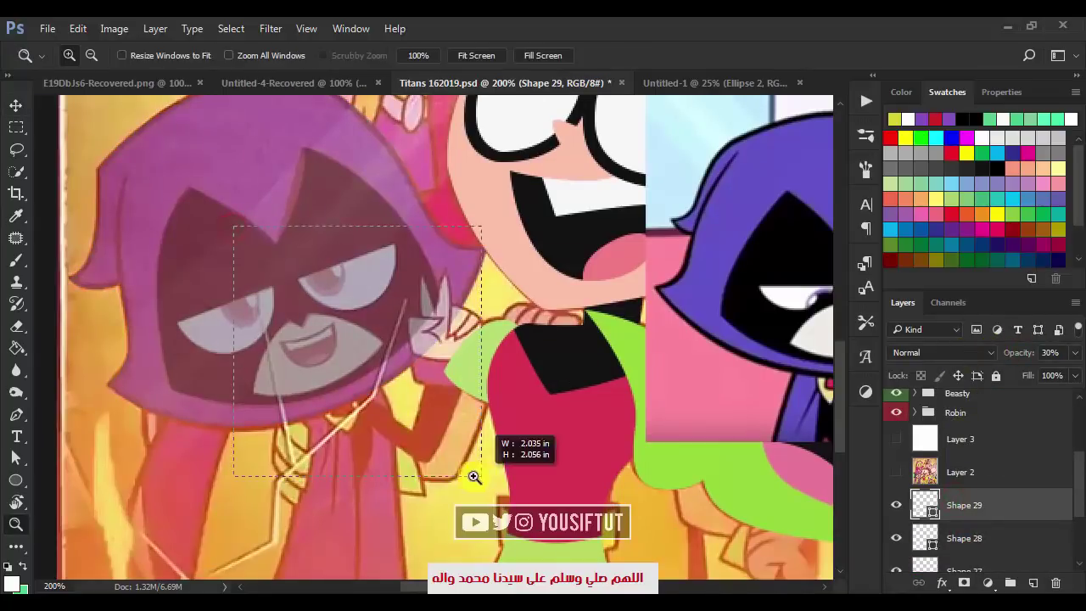
key("p")
left_click(352, 334)
left_click_drag(458, 299, 491, 261)
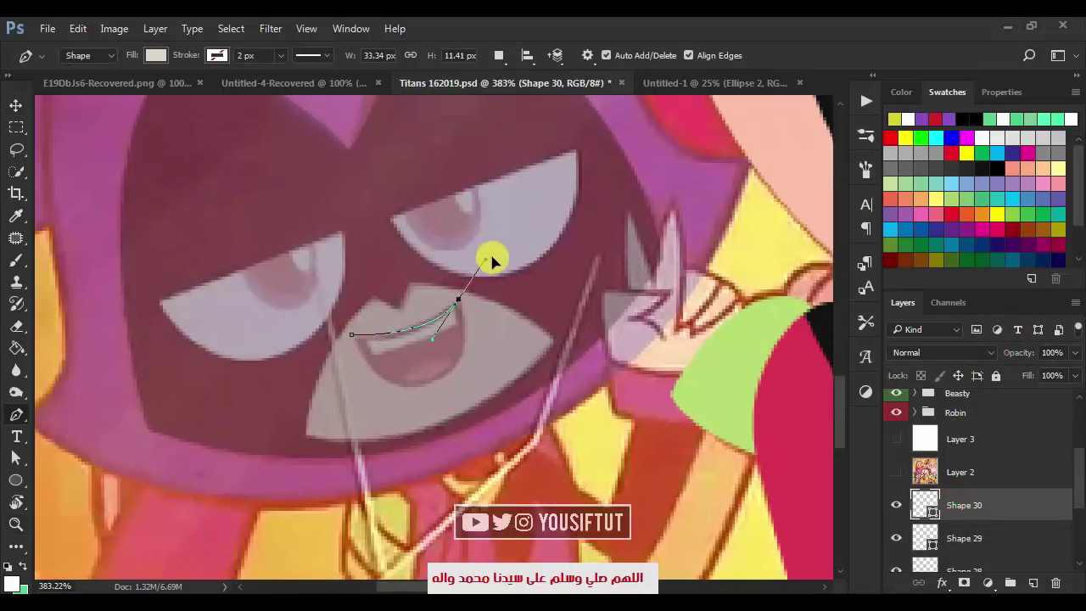
left_click_drag(425, 384, 365, 398)
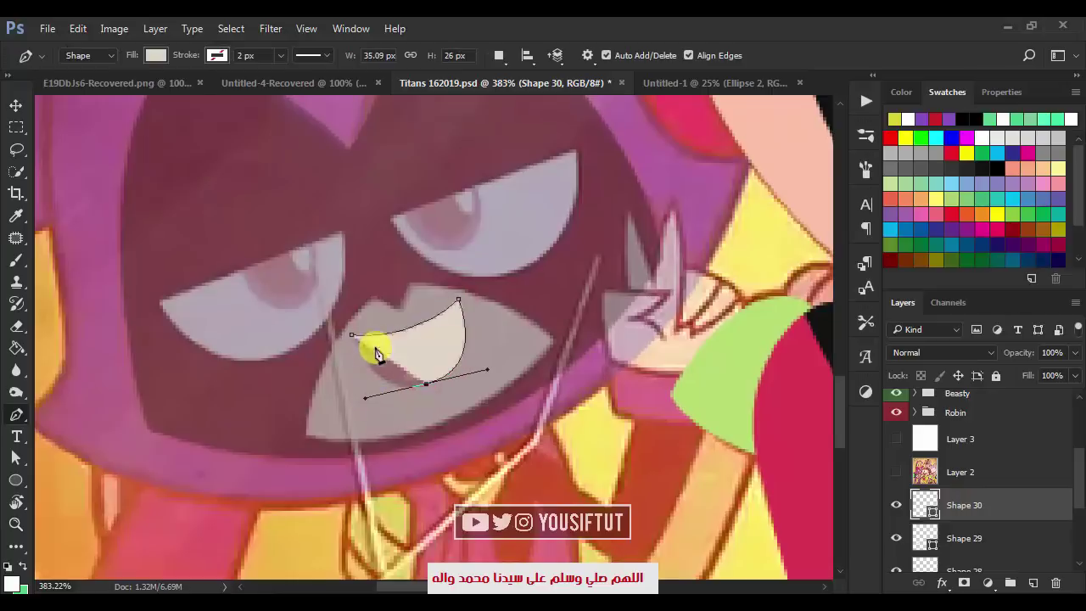
left_click(353, 335)
double_click(925, 506)
left_click(329, 348)
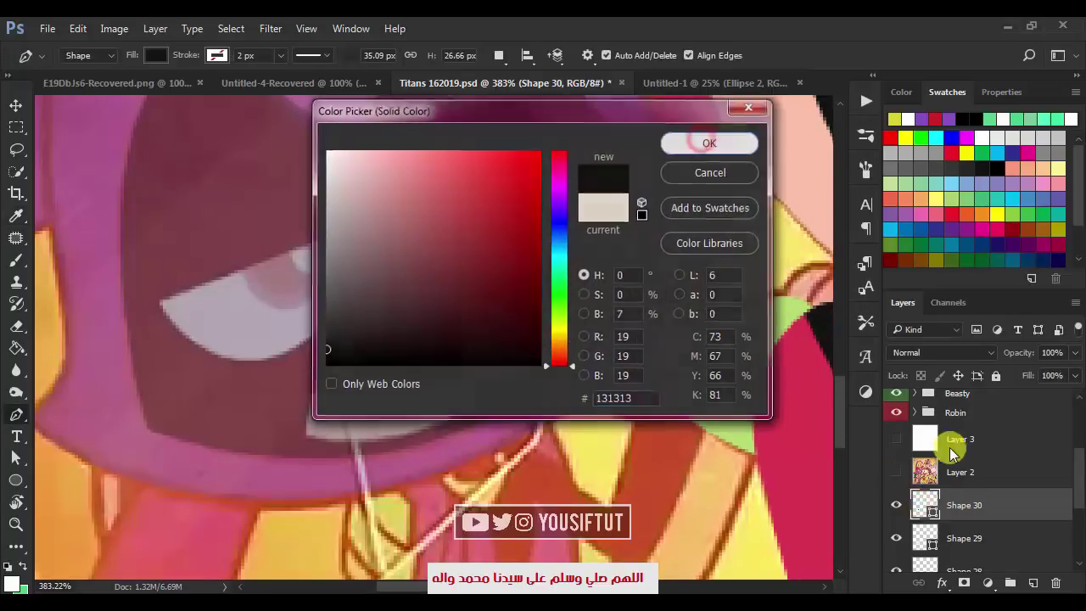
left_click(727, 141)
key("v")
left_click_drag(1018, 352, 954, 356)
- Add an off-white teeth shape clipped inside the mouth
key("p")
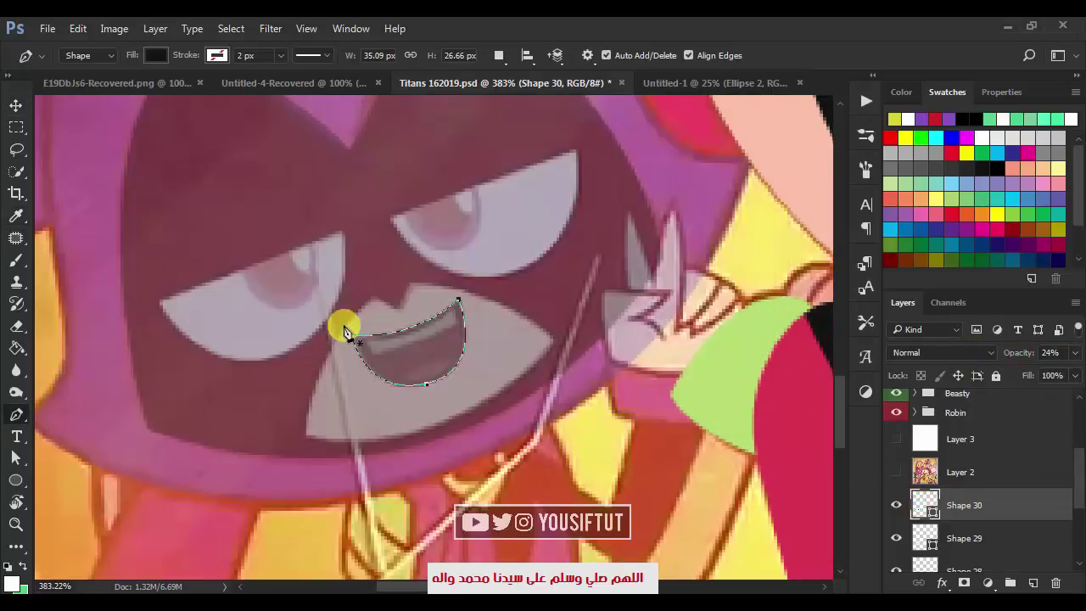
left_click(354, 328)
left_click(459, 337)
left_click(449, 296)
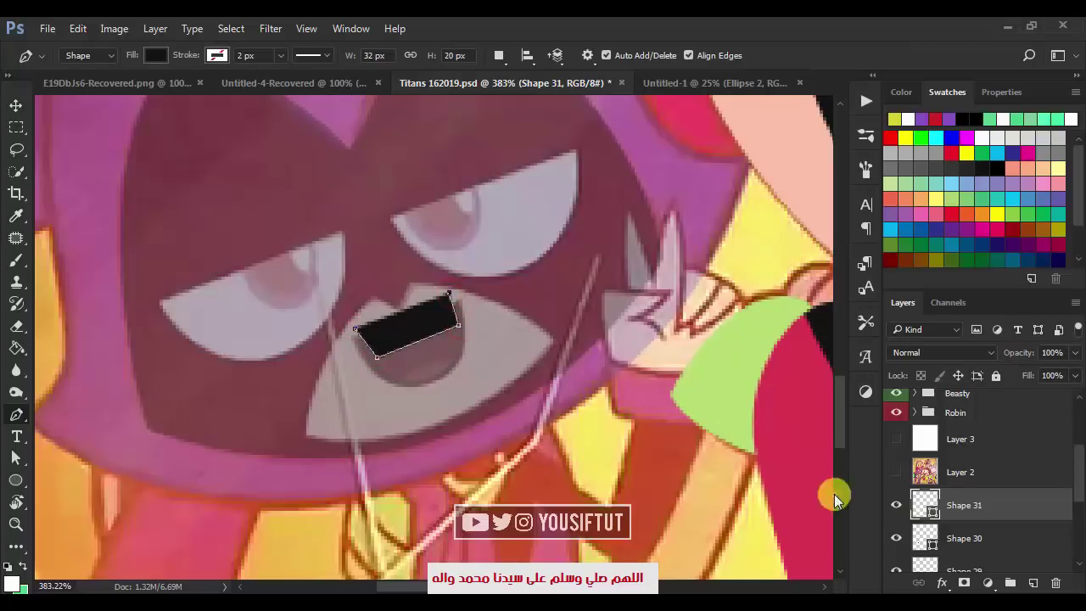
double_click(925, 505)
left_click(325, 156)
left_click(711, 143)
left_click(949, 520, "alt")
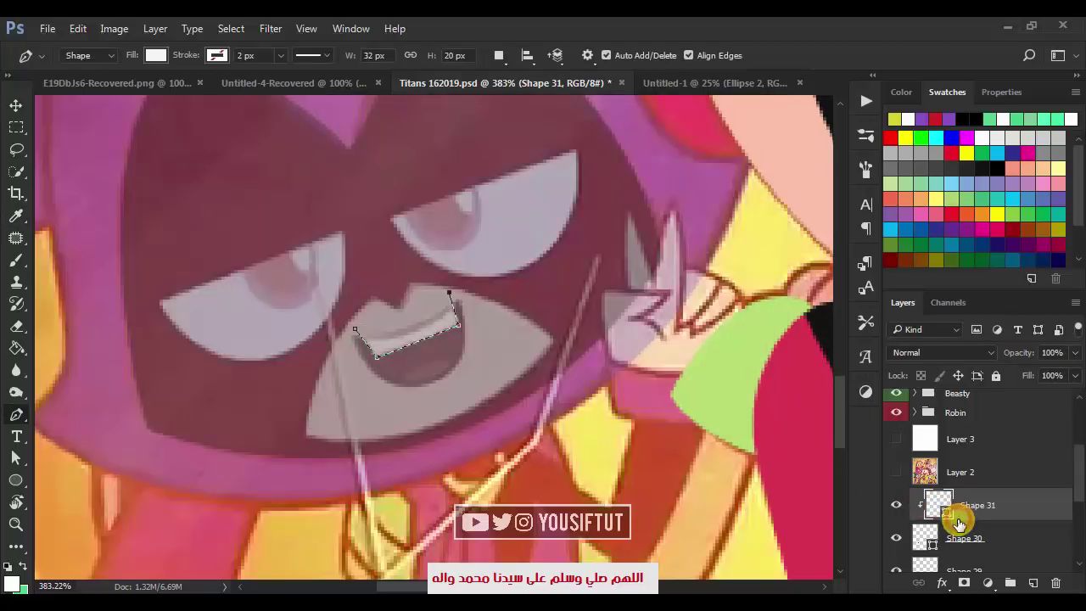
key("v")
- Add a tongue shape clipped inside the mouth, filled with sampled pink
key("p")
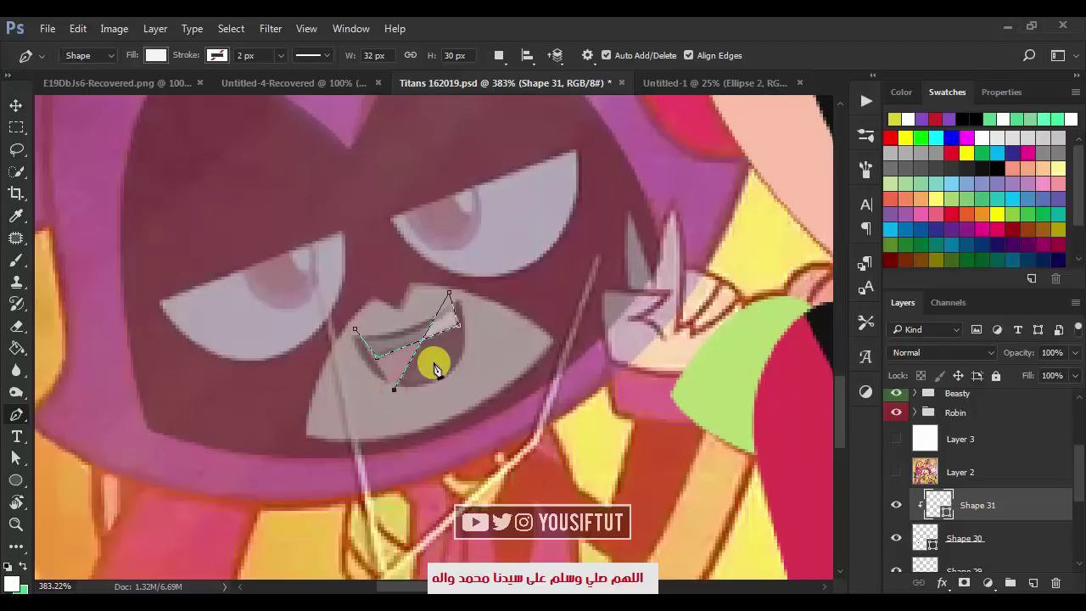
left_click(397, 390)
left_click_drag(455, 363, 467, 366)
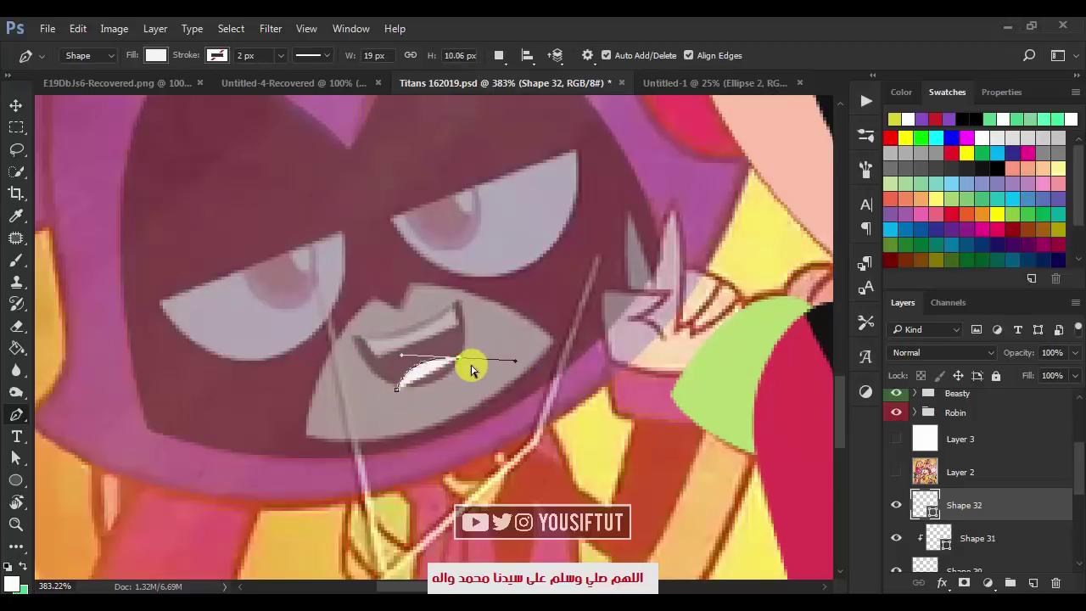
left_click(396, 392)
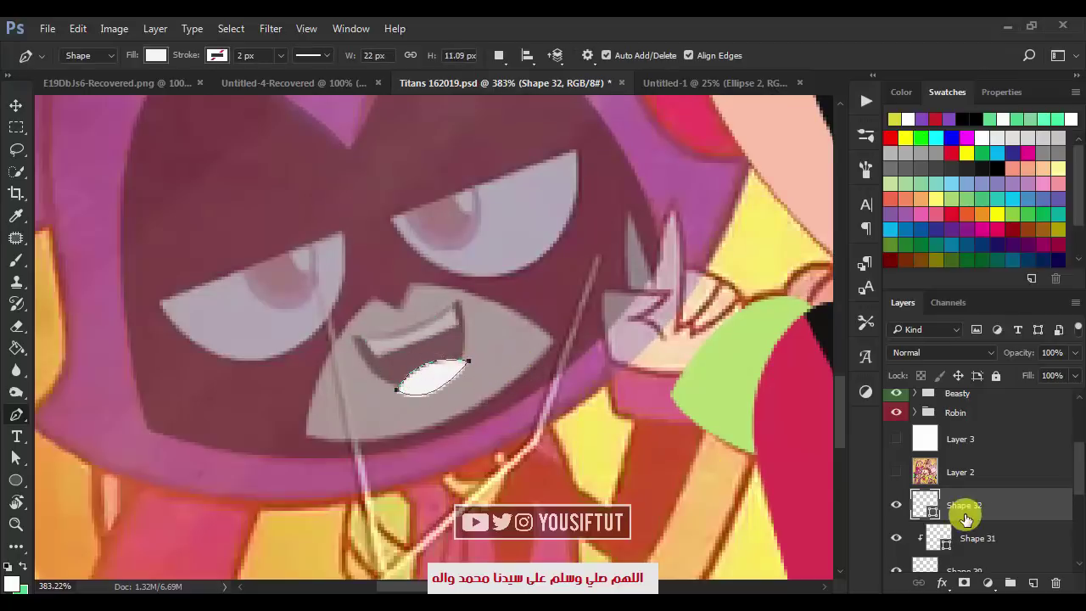
key("v")
left_click(948, 521, "alt")
double_click(935, 502)
left_click(797, 240)
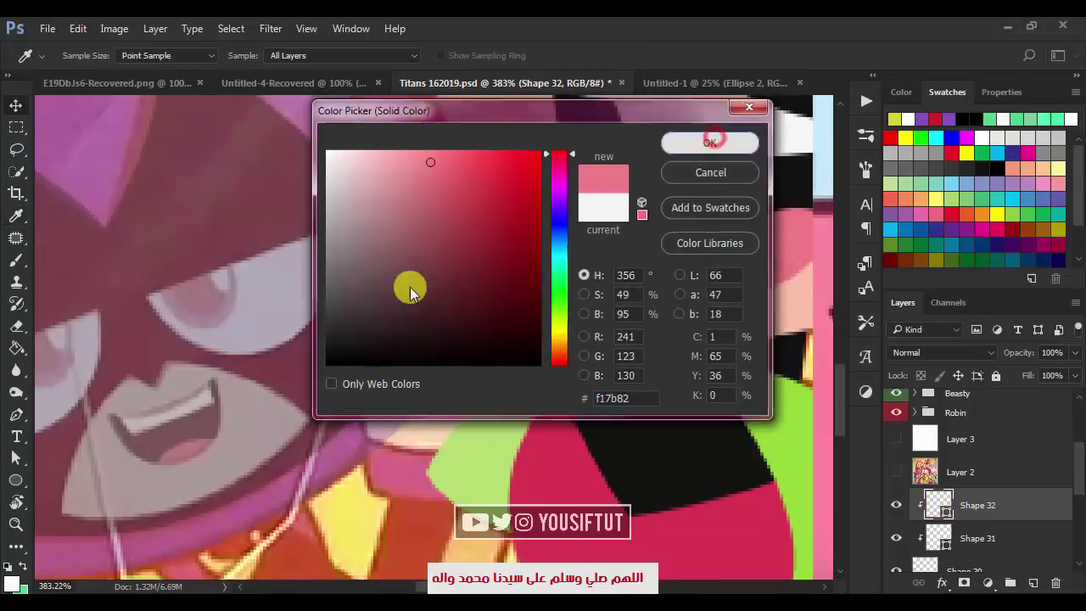
key("Return")
- Zoom out and toggle the white backing Layer 3 to review Raven's face
left_click(359, 307, "alt")
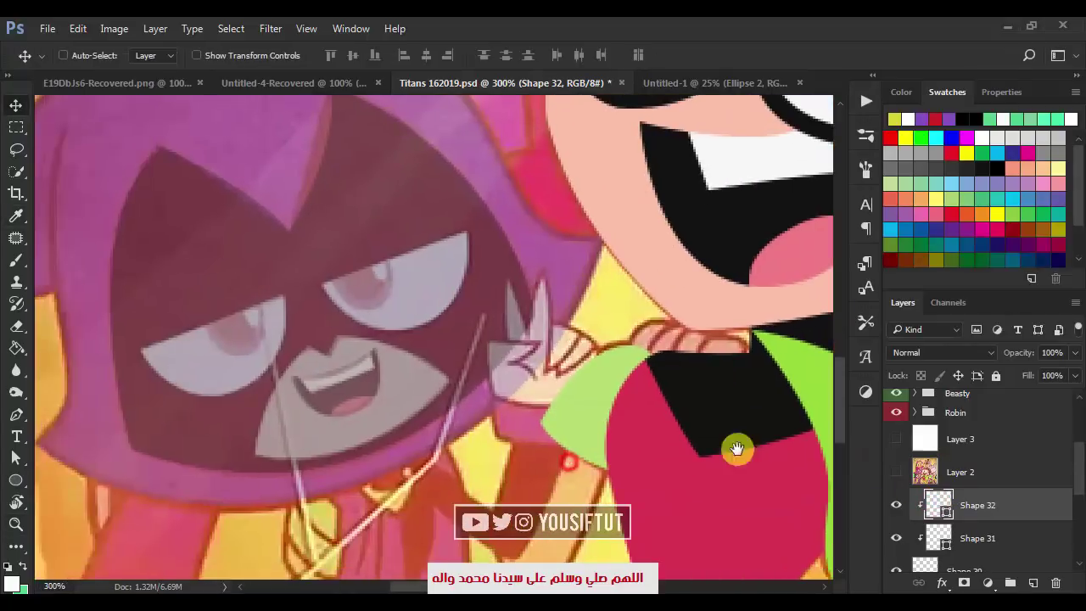
left_click(895, 439)
left_click(954, 438)
left_click(31, 480)
- Draw an ellipse over Raven's eye and fill it with purple sampled from the reference
left_click(895, 438)
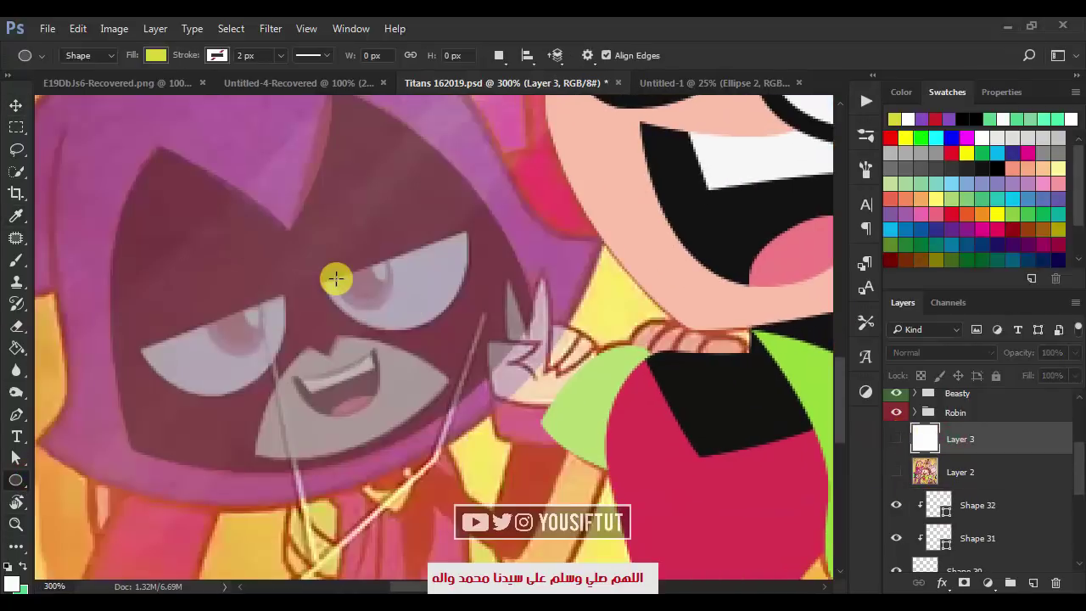
key("d")
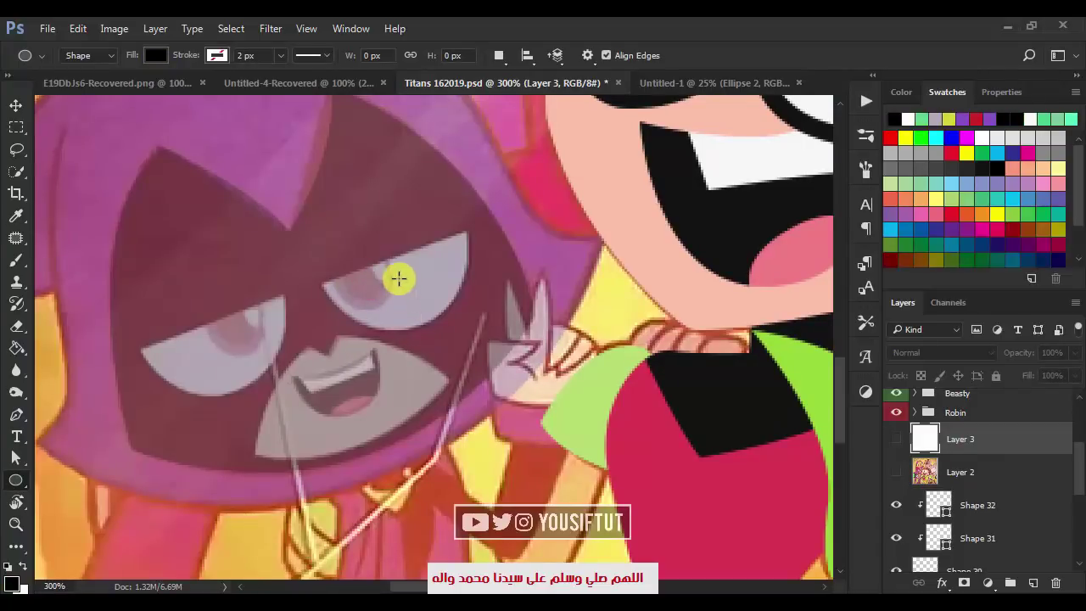
left_click_drag(406, 285, 459, 345)
key("v")
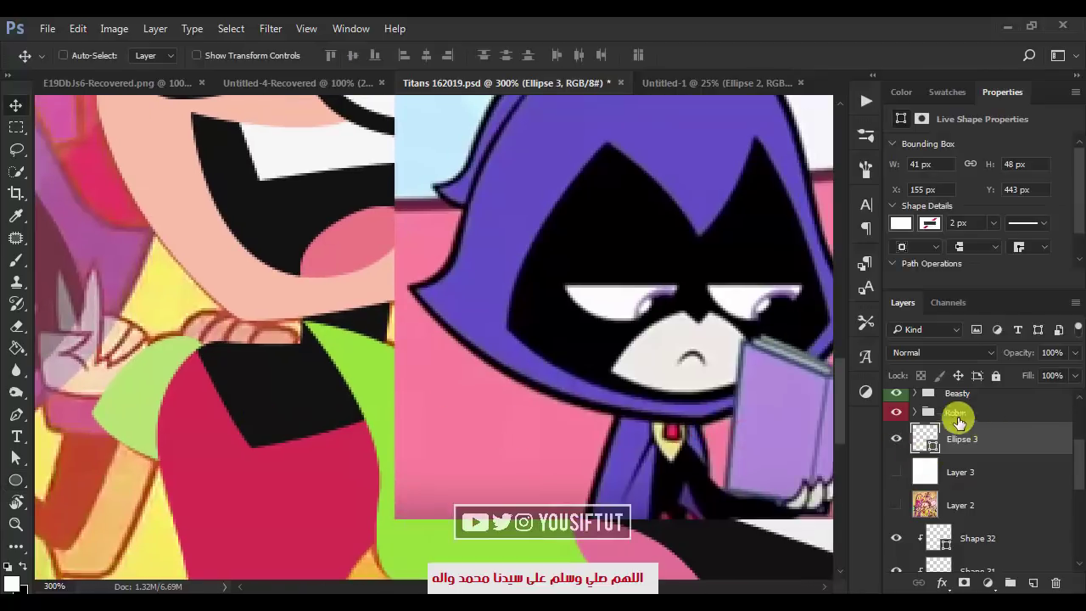
double_click(925, 438)
left_click(789, 293)
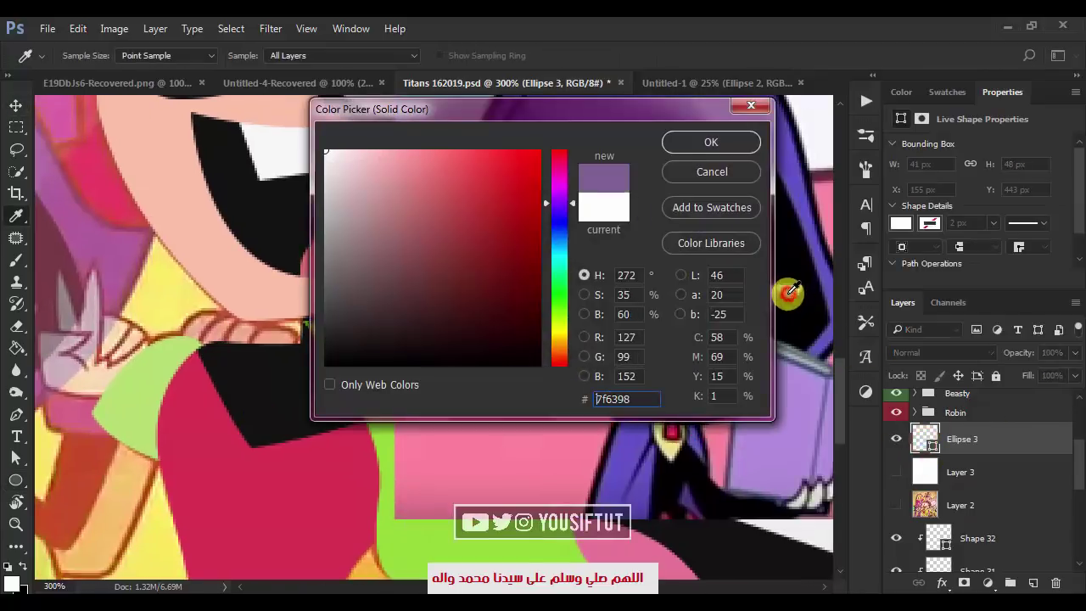
left_click_drag(670, 110, 519, 213)
left_click(563, 245)
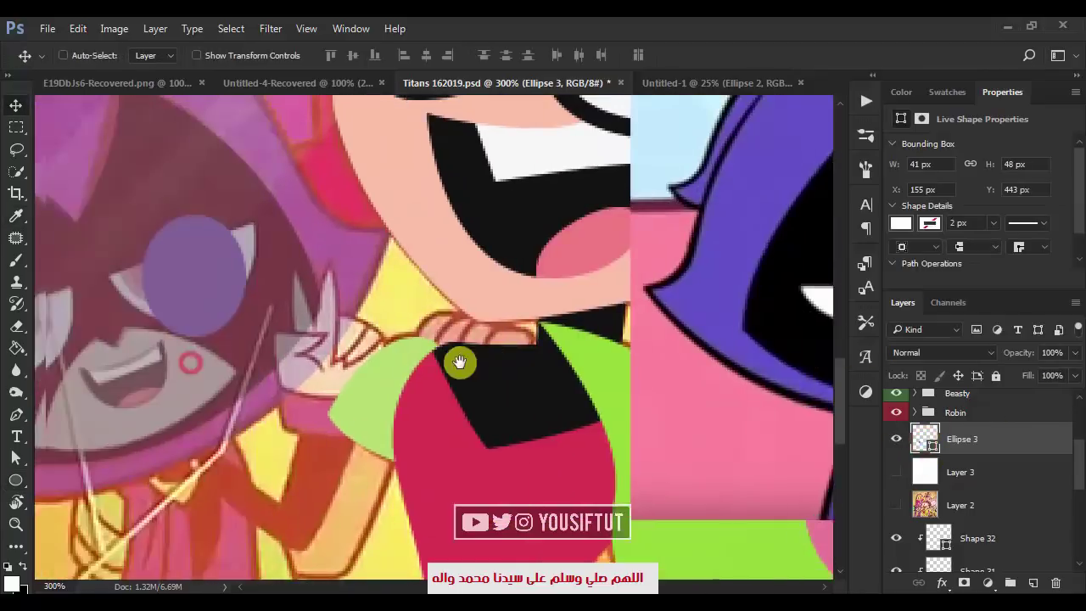
- Make a black copy of the ellipse and shrink it inside the purple one
left_click_drag(458, 363, 928, 484)
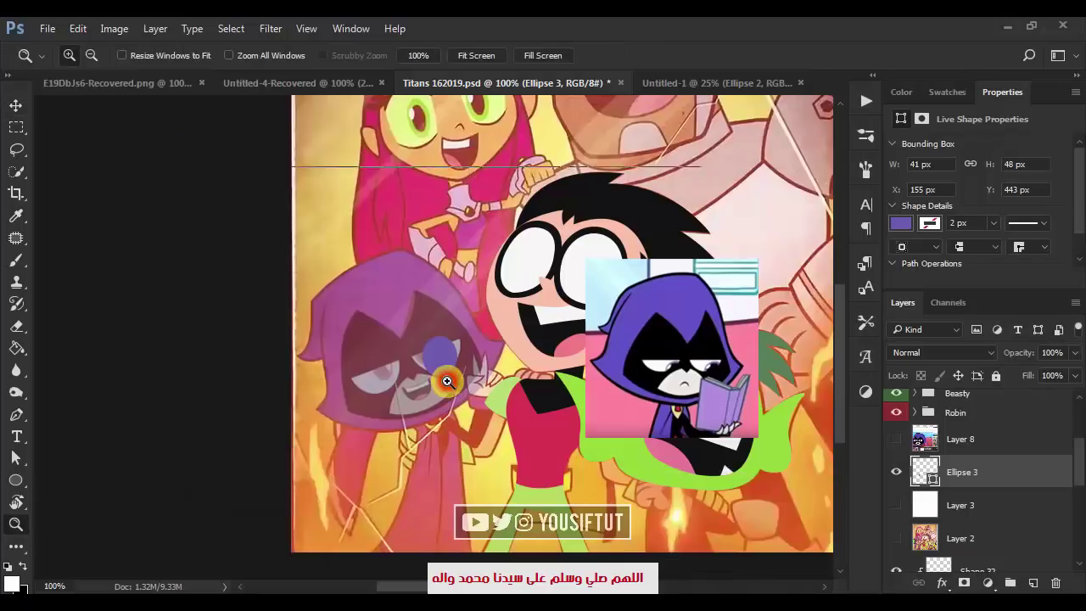
scroll(444, 375, "up", 2)
double_click(924, 472)
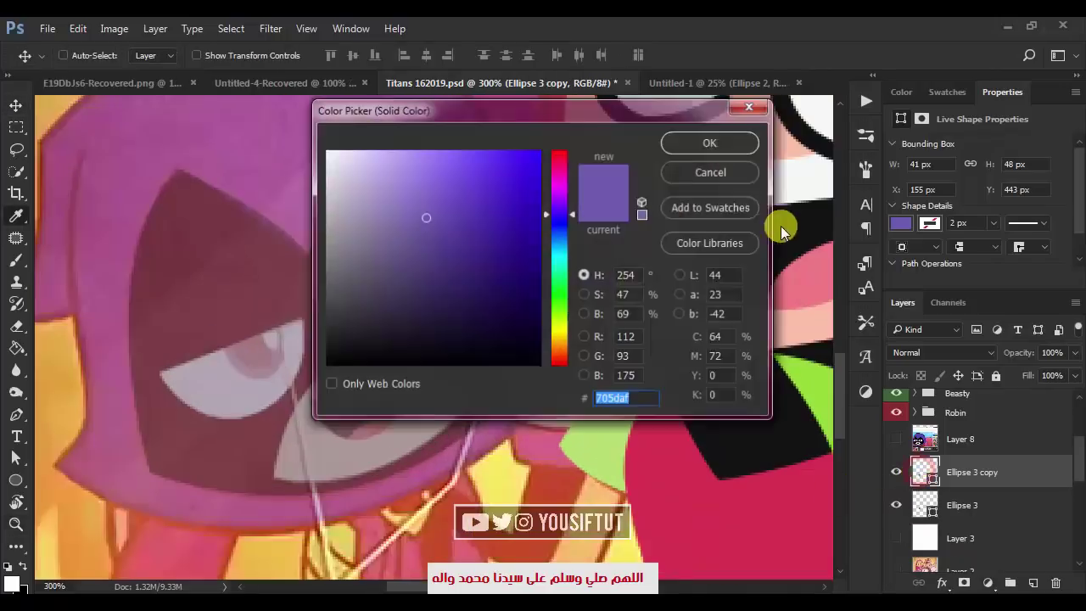
left_click(715, 135)
key("ctrl+t")
left_click_drag(473, 363, 456, 341)
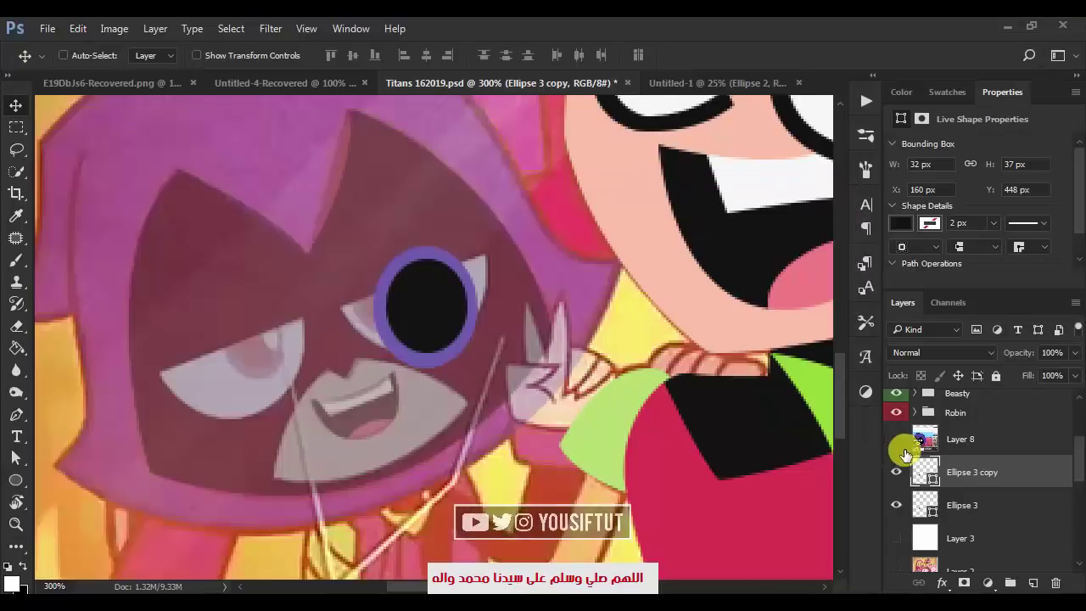
- Duplicate the black ellipse, fill it white and scale it down into a highlight
key("ctrl+j")
double_click(924, 471)
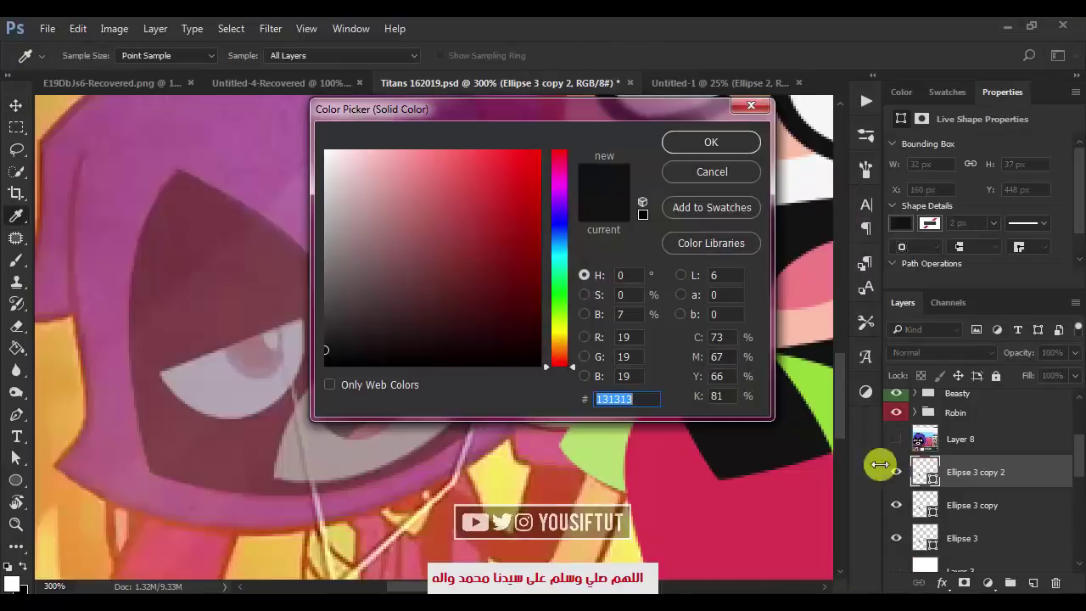
left_click(326, 152)
key("Return")
key("ctrl+t")
mouse_move(461, 347)
left_mouse_down()
mouse_move(444, 329)
mouse_move(480, 341)
mouse_move(446, 313)
left_mouse_up()
key("Return")
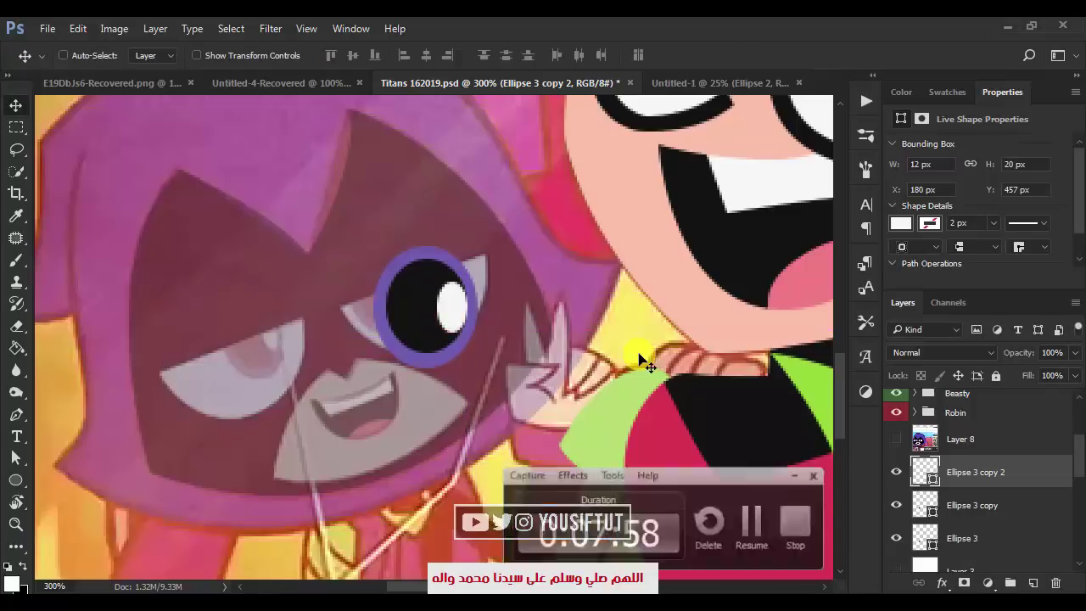
left_click(978, 529, "shift")
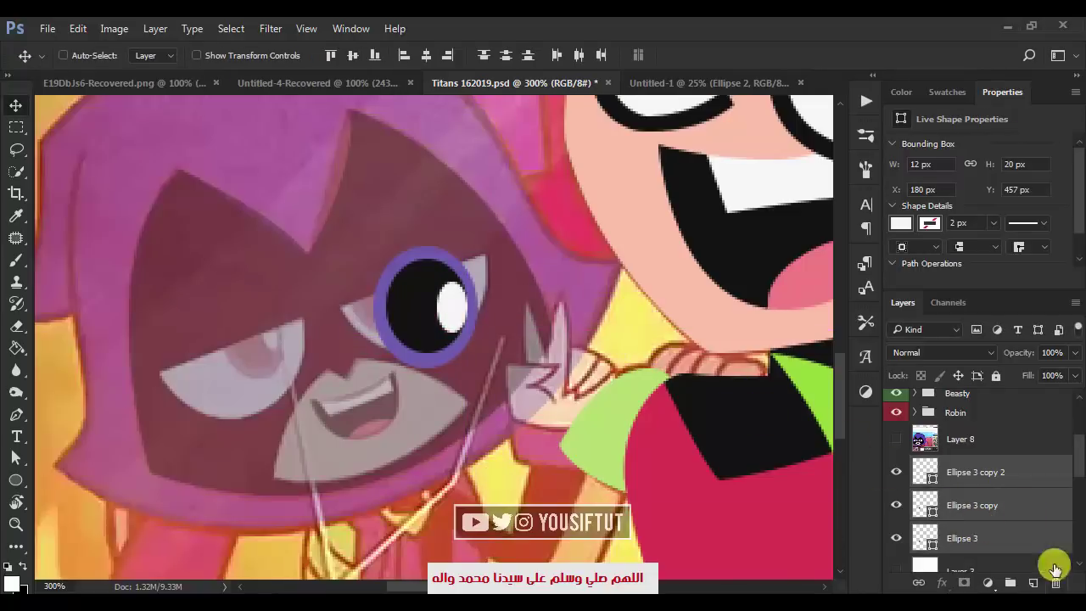
- Clip the three eye ellipses to Raven's eye shape and give them a blue label
key("ctrl+e")
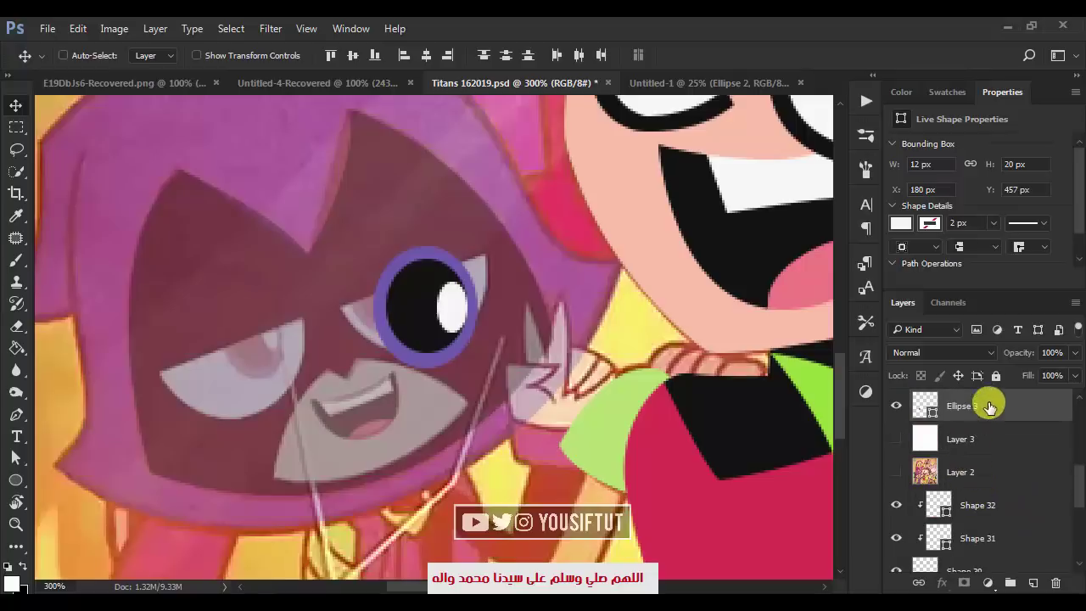
key("ctrl+z")
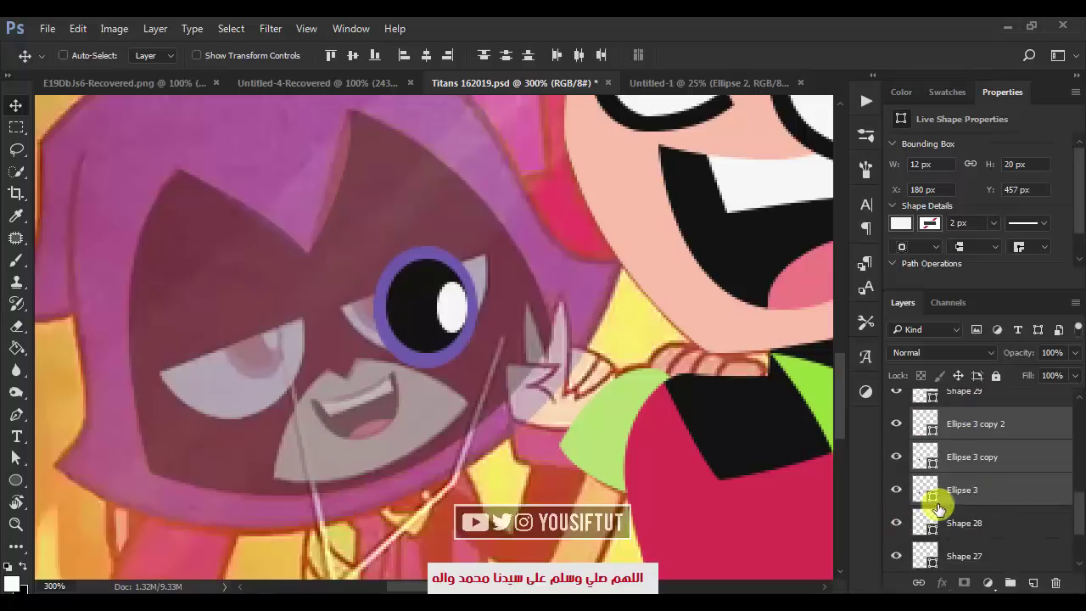
left_click(938, 507, "alt")
left_click(962, 471, "alt")
left_click(969, 440, "alt")
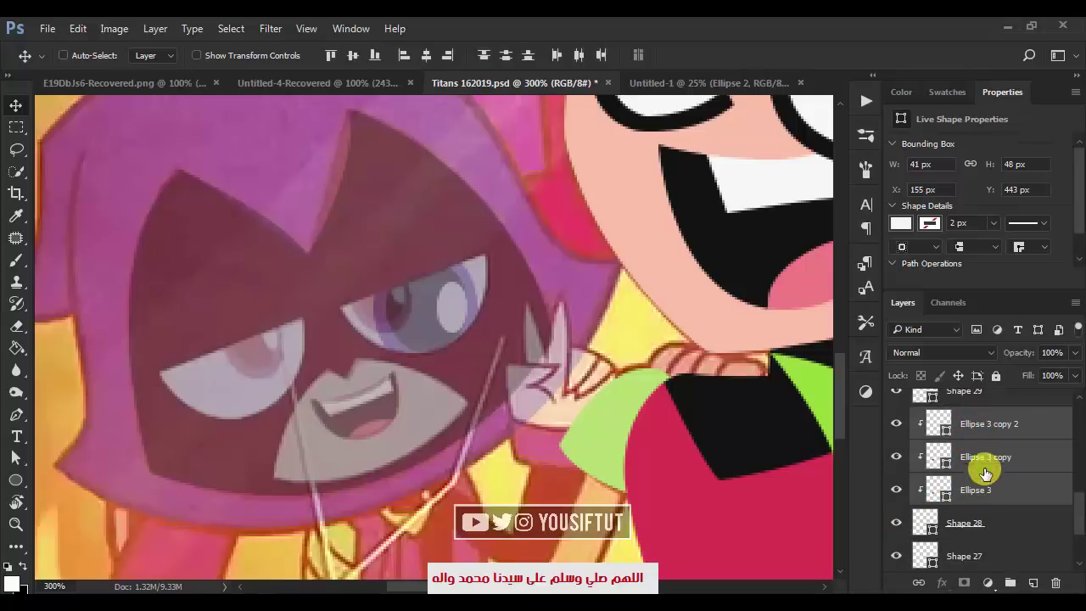
right_click(986, 486)
left_click(910, 232)
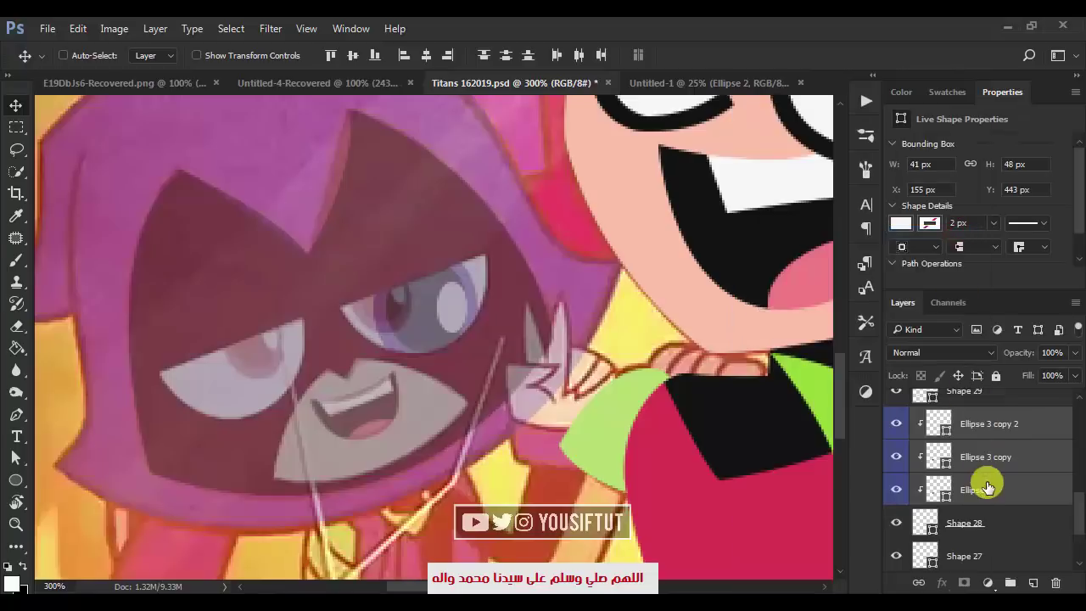
- Shrink the eye ellipses and rotate them about 30 degrees to fit the socket
key("ctrl+t")
mouse_move(497, 364)
left_mouse_down()
mouse_move(432, 321)
mouse_move(533, 308)
left_mouse_up()
mouse_move(395, 311)
left_mouse_down()
mouse_move(459, 299)
mouse_move(432, 339)
left_mouse_up()
key("Return")
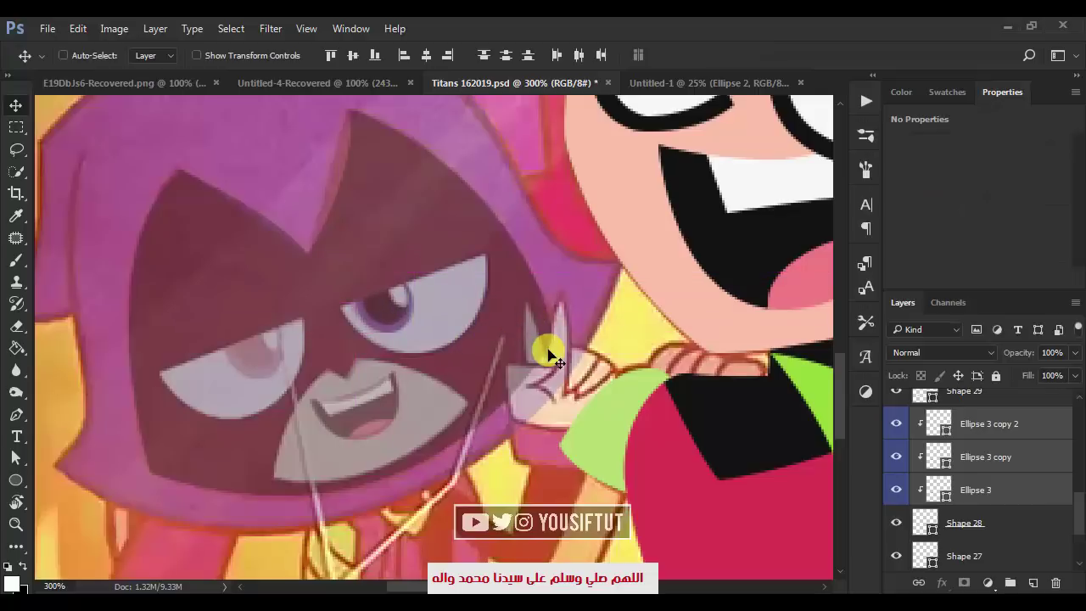
- Duplicate the eye ellipses and move the copy into Raven's left eye
left_click_drag(898, 490, 997, 501)
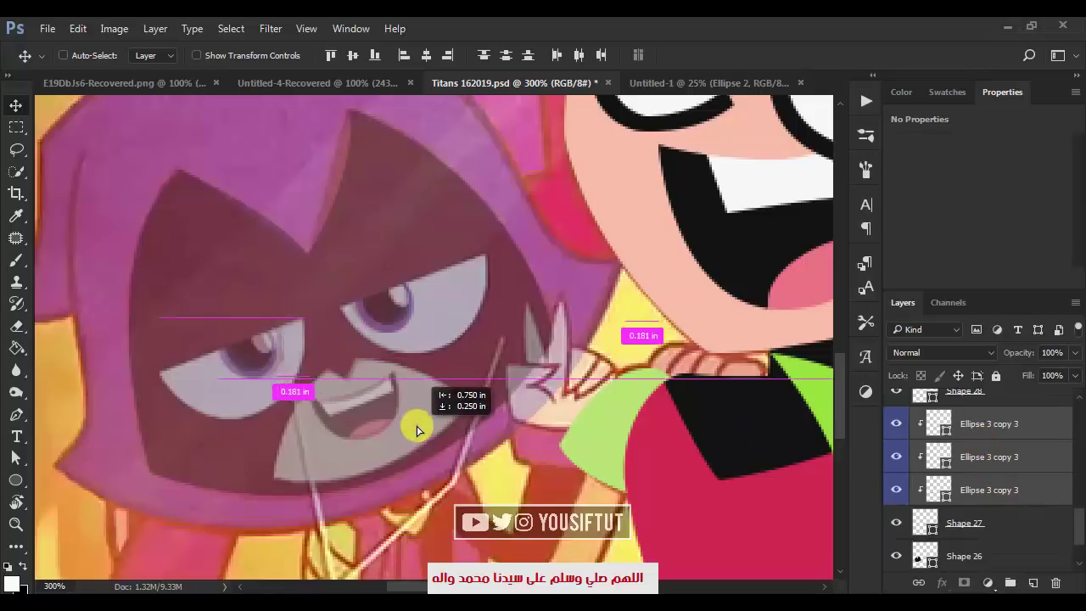
left_click_drag(552, 381, 424, 431)
key("ctrl+t")
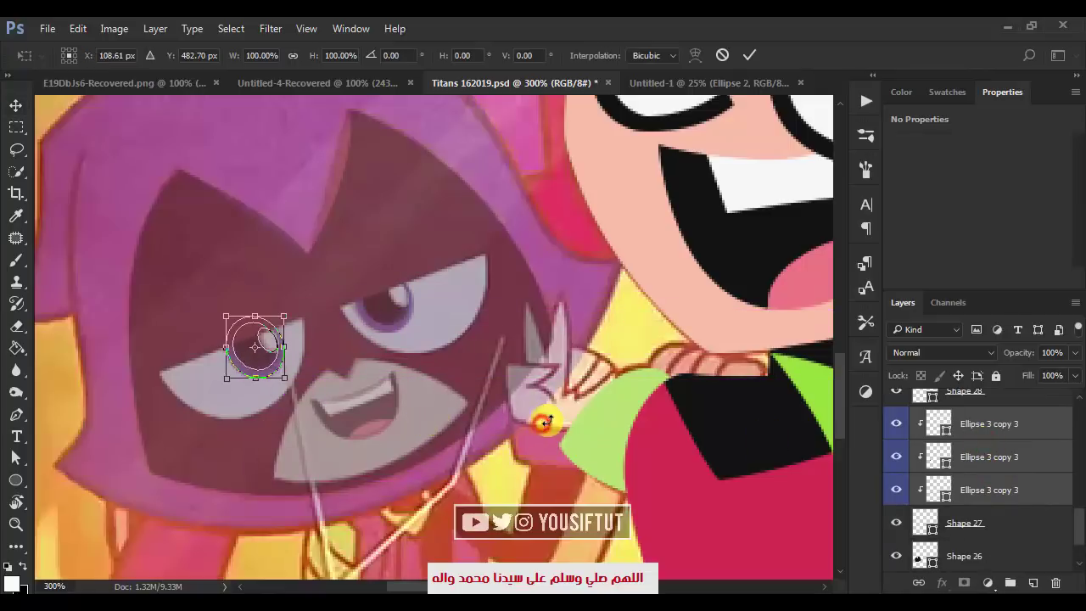
key("Return")
scroll(988, 513, "down", 2)
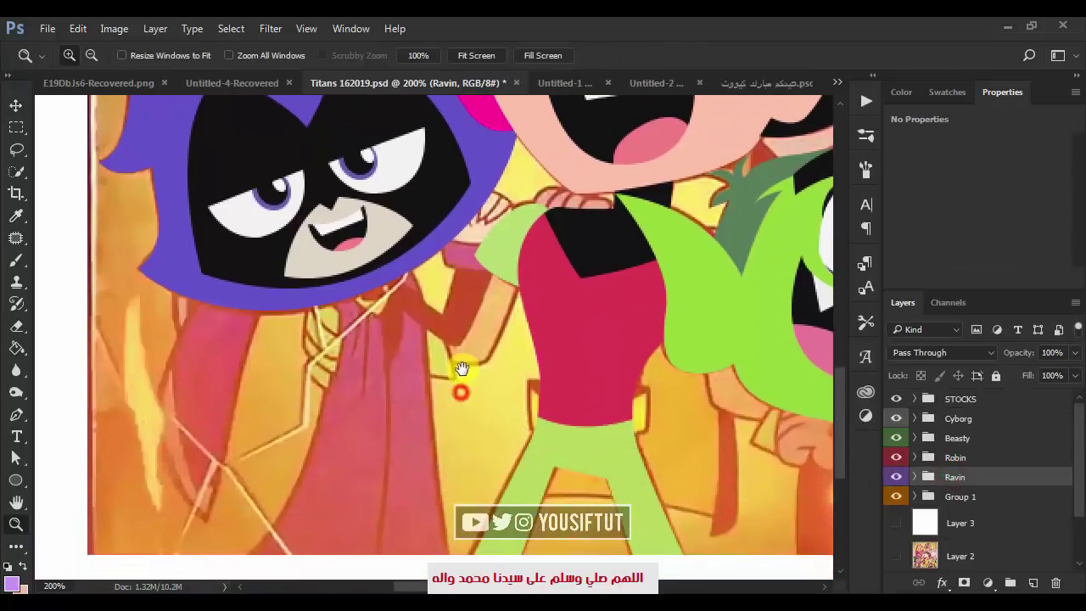
- Trace the cloak outline under Raven's hood as a pen shape
key("p")
left_click(331, 290)
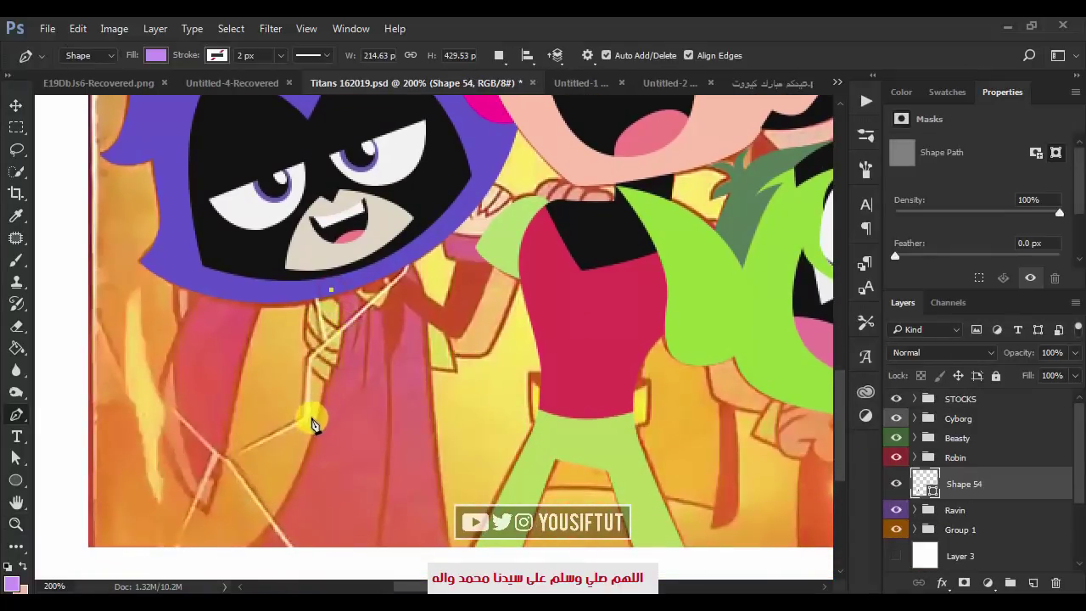
left_click_drag(312, 436, 250, 537)
left_click(235, 552)
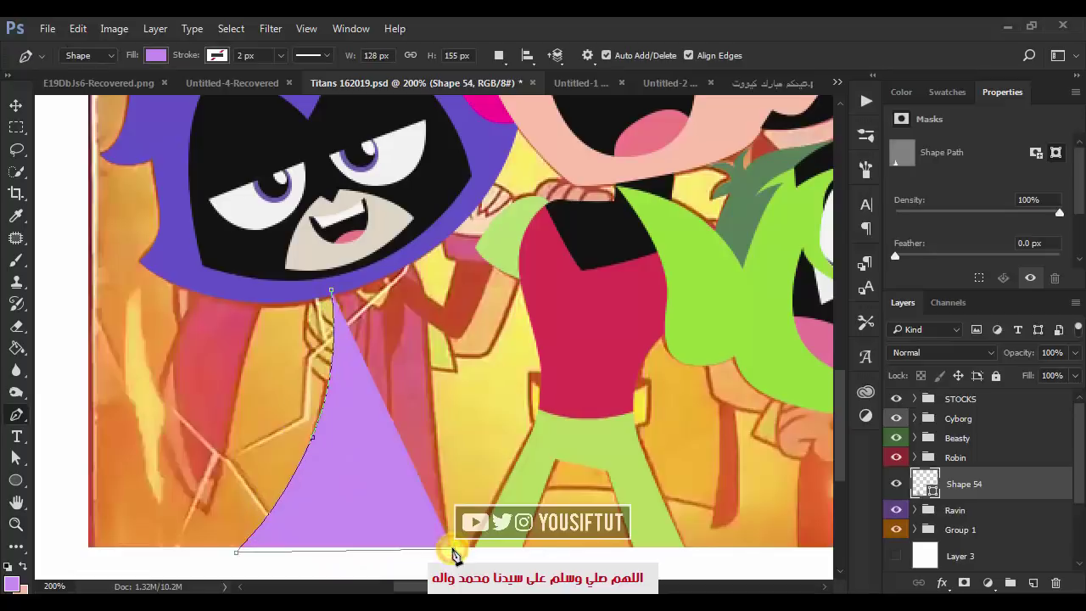
left_click(452, 551)
key("2")
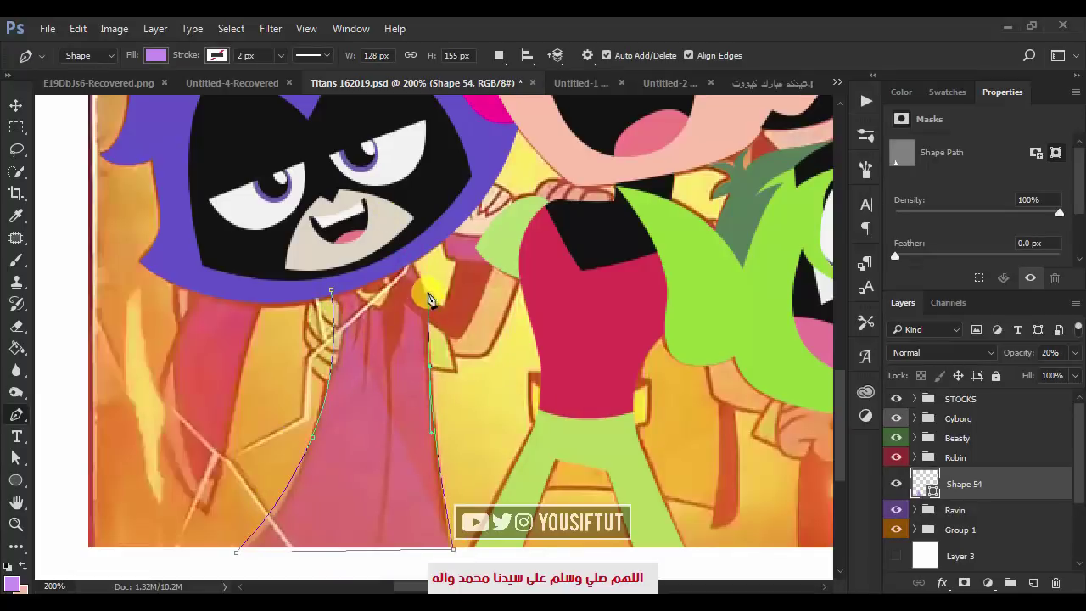
left_click(407, 252)
left_click(331, 290)
- Put the purple cloak below the Ravin group at 4% opacity, and begin the arm outline
key("v")
left_click_drag(950, 484, 958, 522)
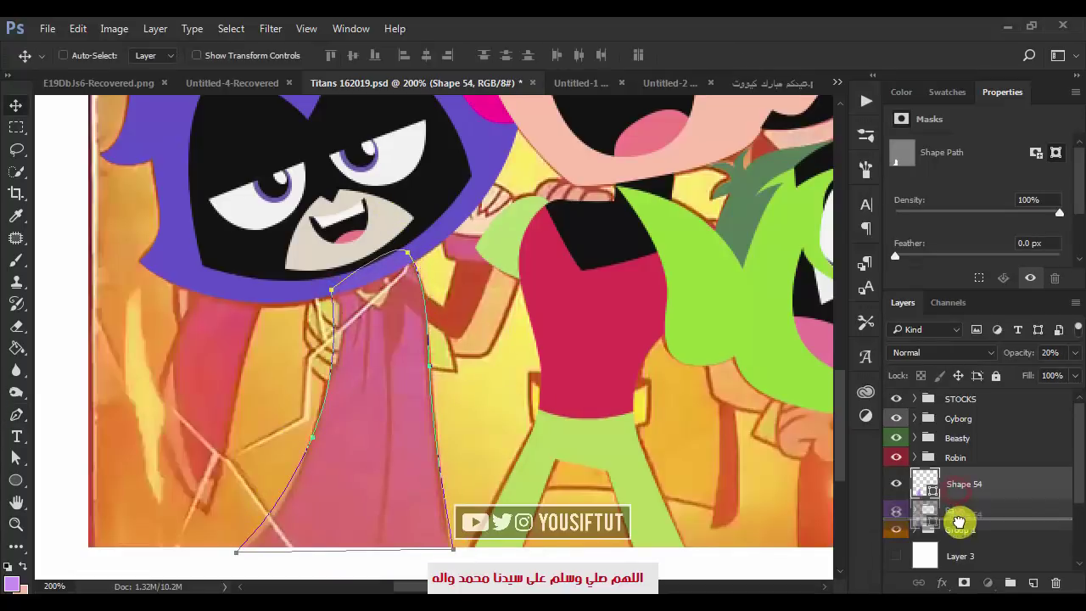
double_click(924, 503)
left_click(202, 254)
key("Return")
key("0")
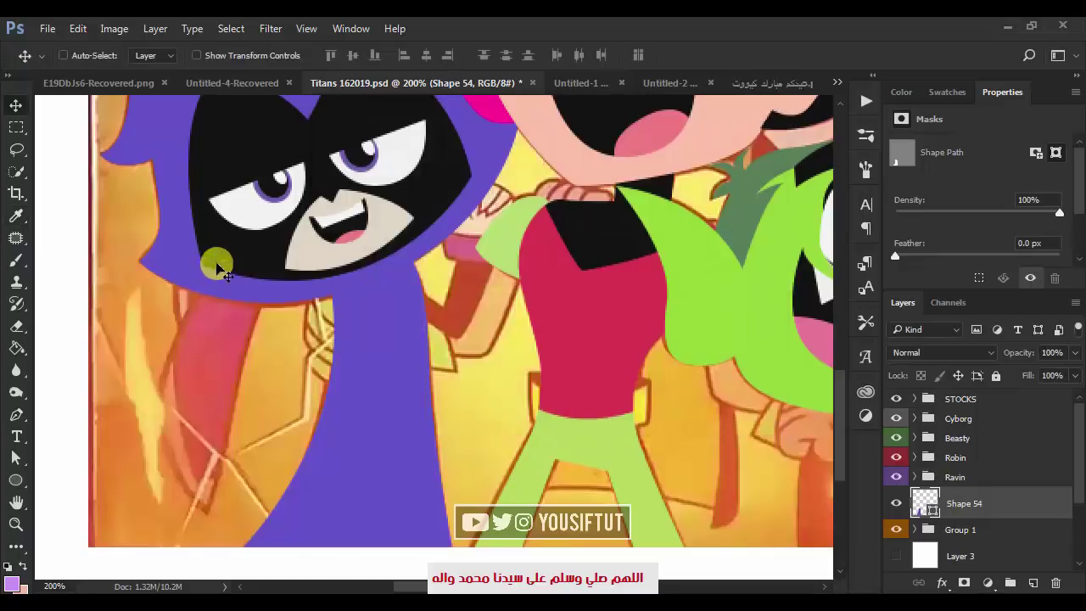
key("z")
left_click(343, 281)
key("0")
key("4")
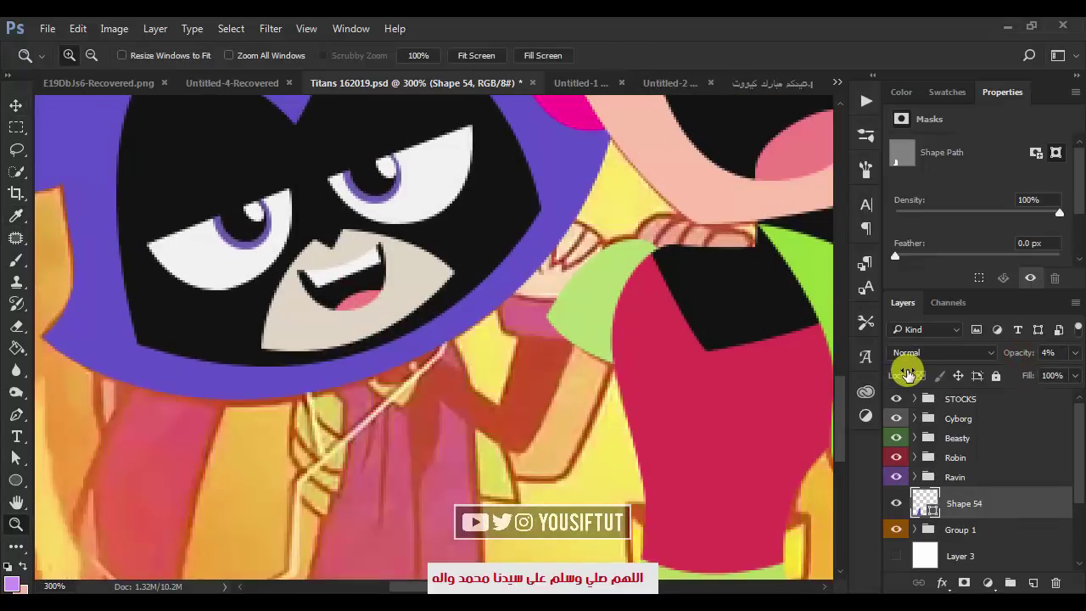
key("p")
left_click(414, 354)
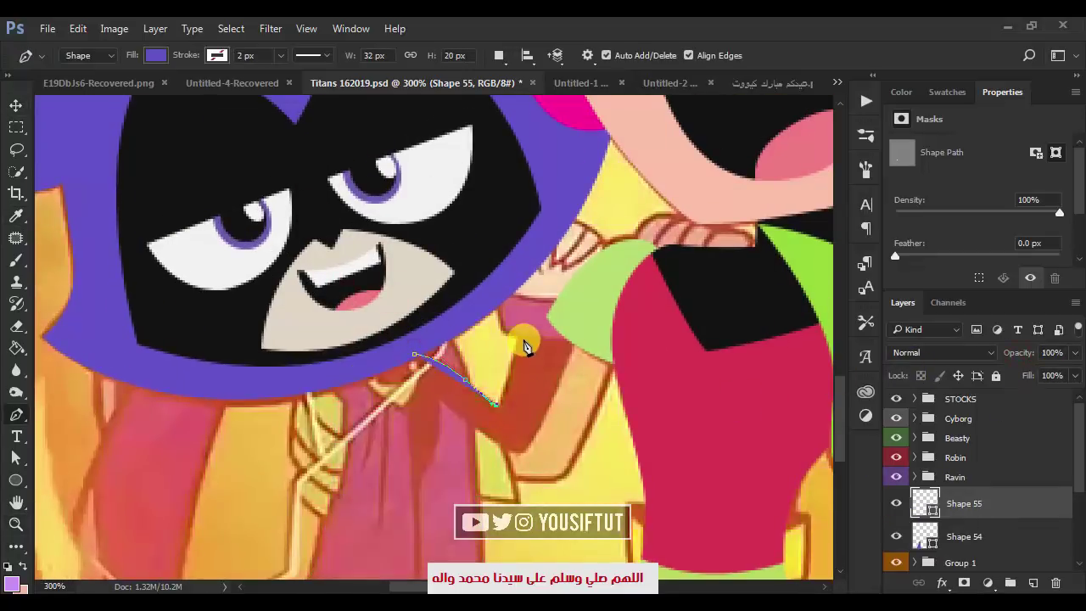
- Finish the raised arm shape, fill it black, and restore the cloak to 100% opacity
left_click(517, 340)
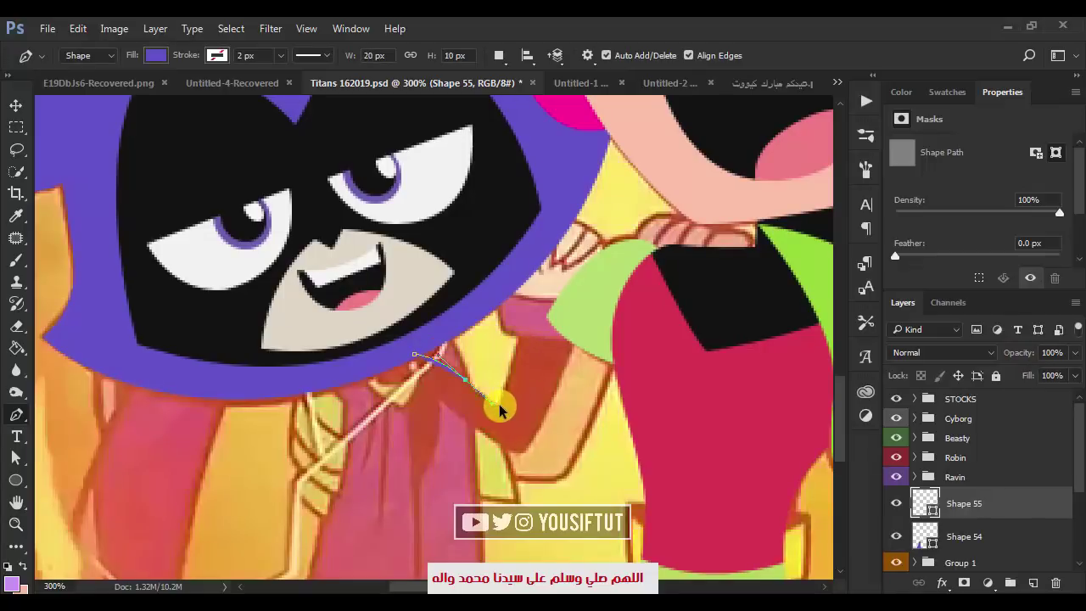
left_click(518, 326)
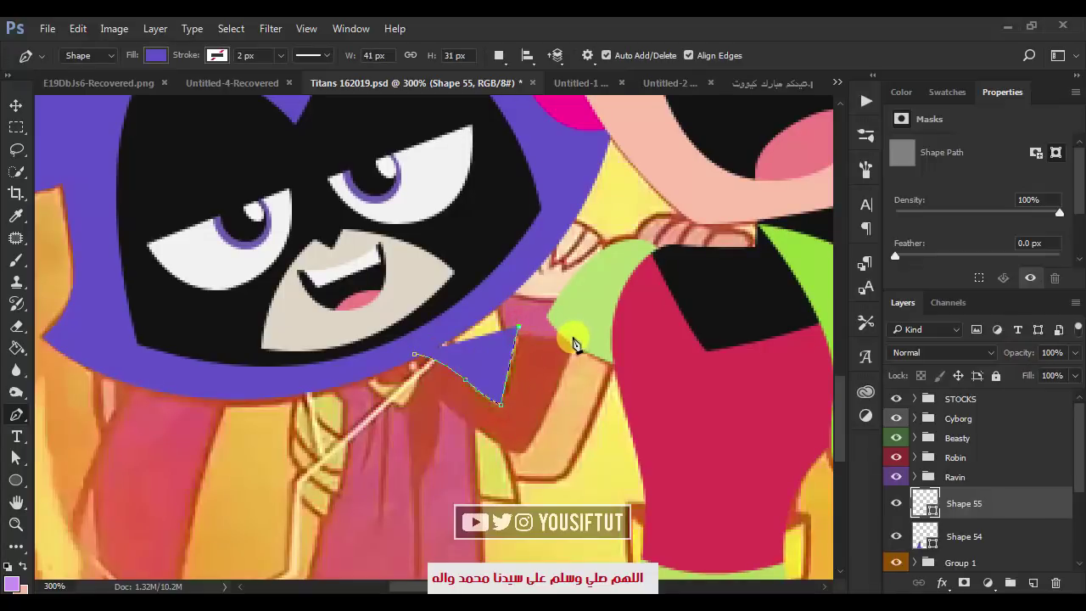
left_click(571, 337)
left_click(520, 450)
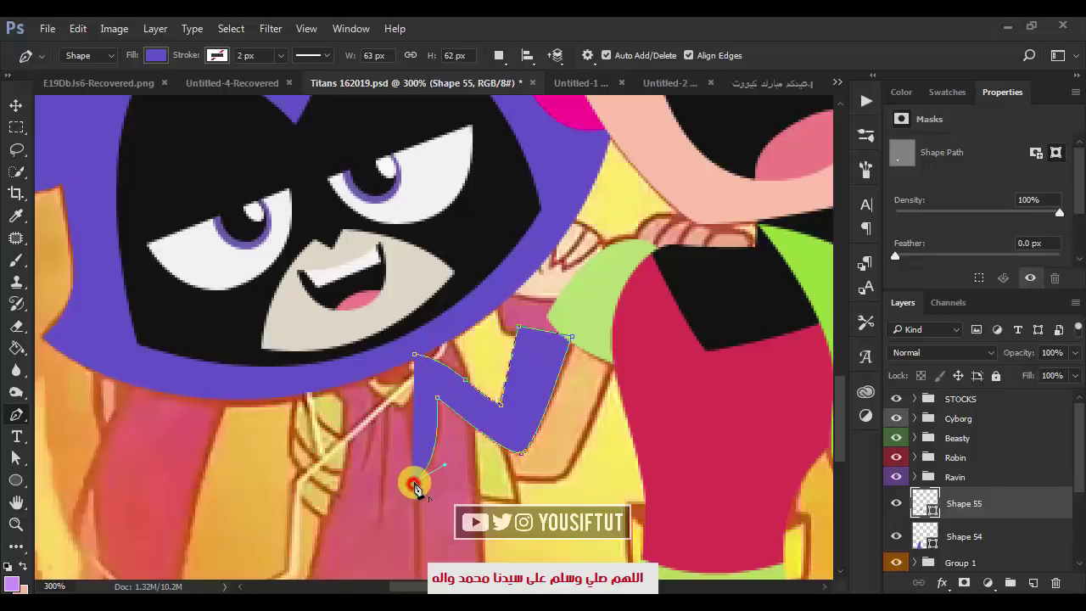
key("v")
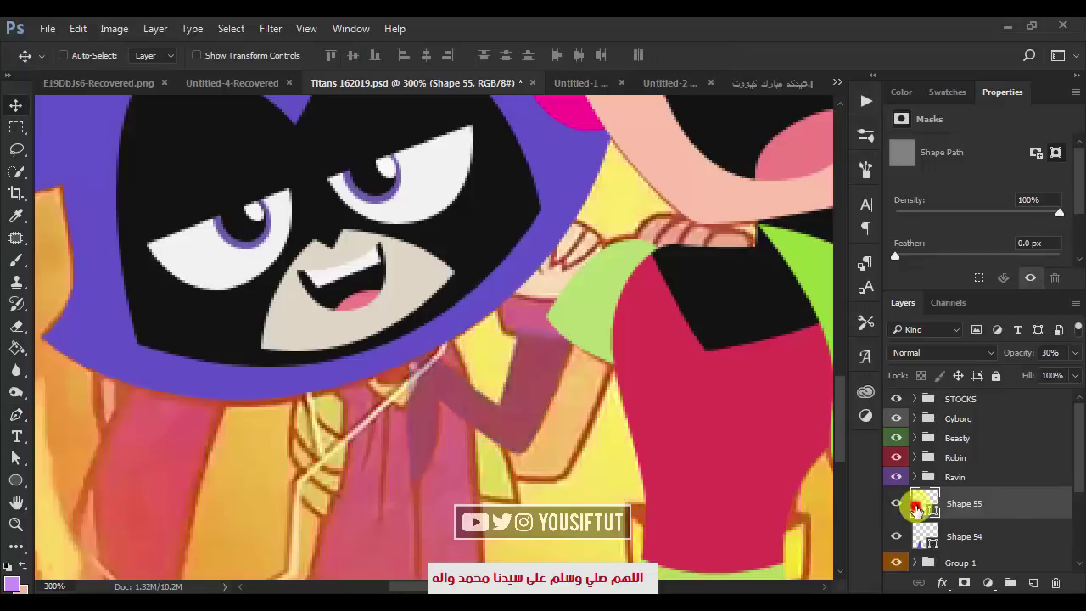
double_click(923, 502)
left_click(678, 140)
left_click(894, 481)
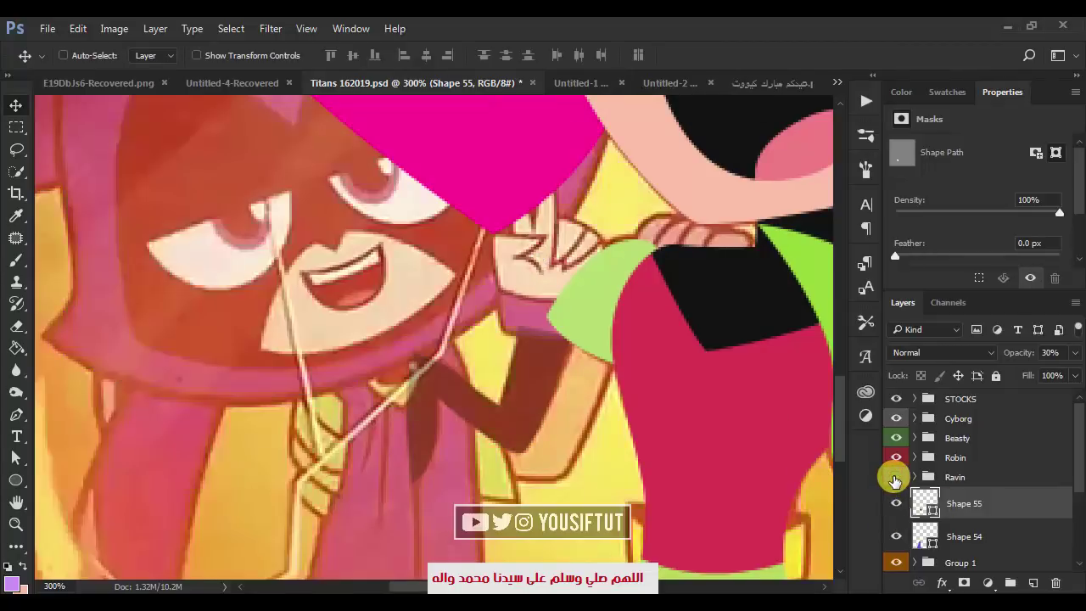
scroll(703, 482, "up", 3)
key("0")
left_click_drag(783, 469, 759, 410)
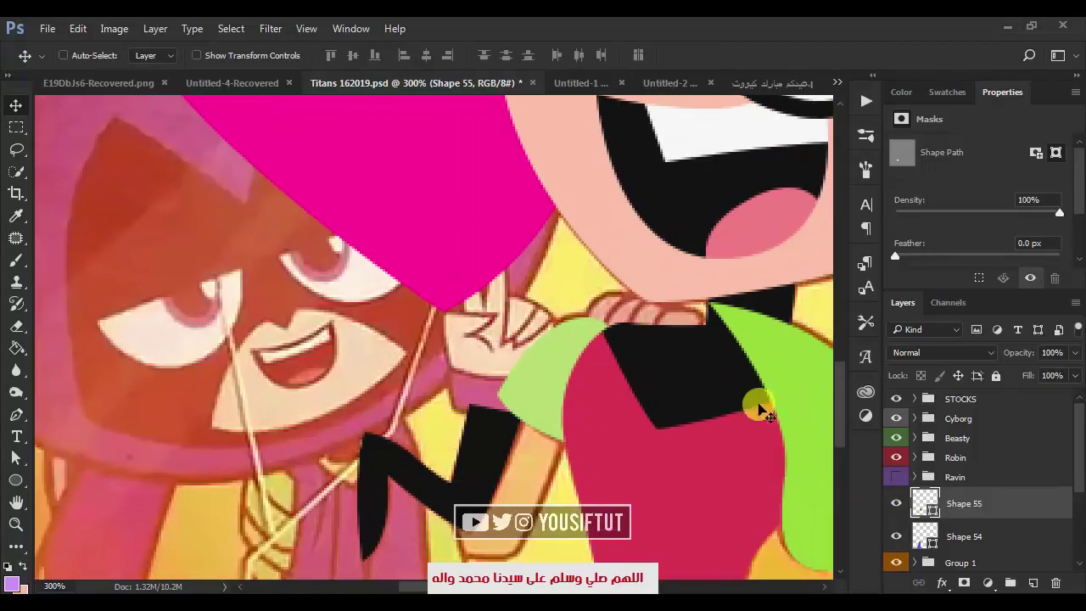
left_click(896, 458)
- Draw the wrist cuff, fill it purple 6454c8, and hide the pink heart shape
key("p")
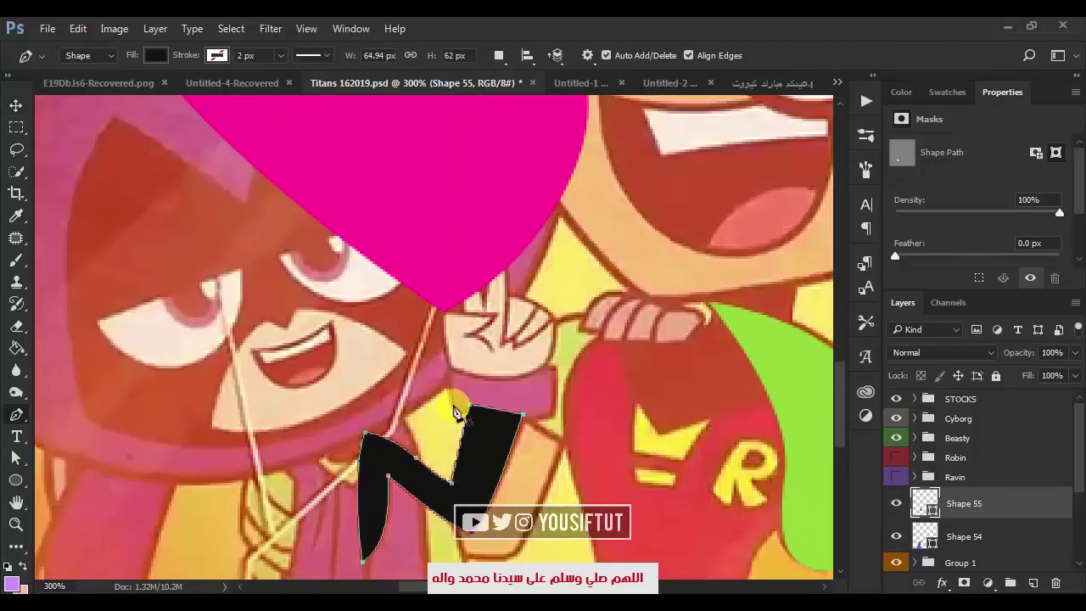
left_click(456, 416)
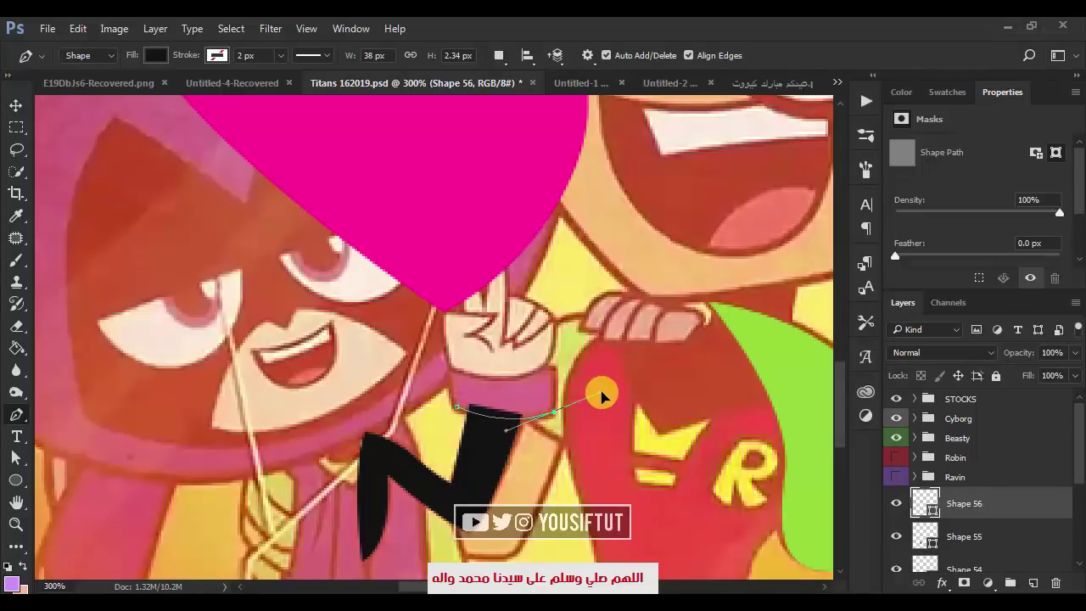
left_click(449, 366)
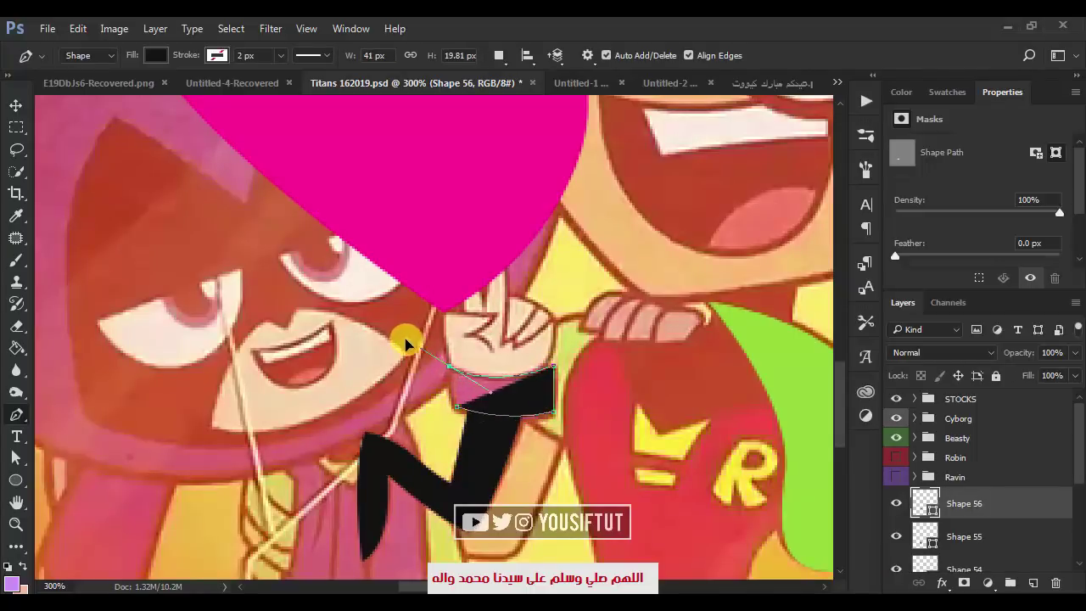
left_click(447, 366)
scroll(926, 527, "down", 1)
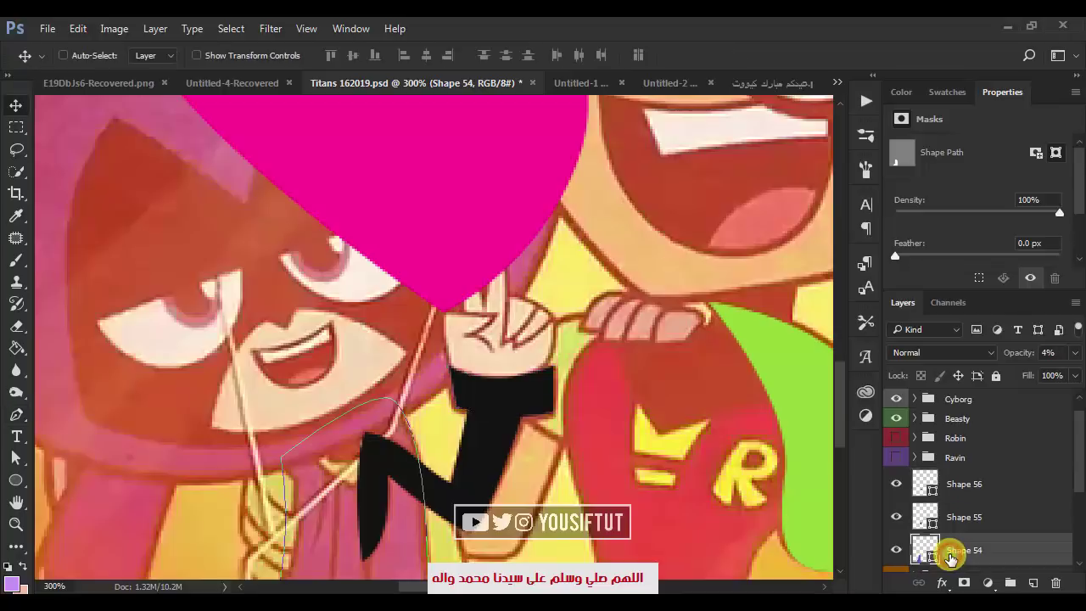
double_click(924, 484)
left_click(340, 492)
left_click(701, 142)
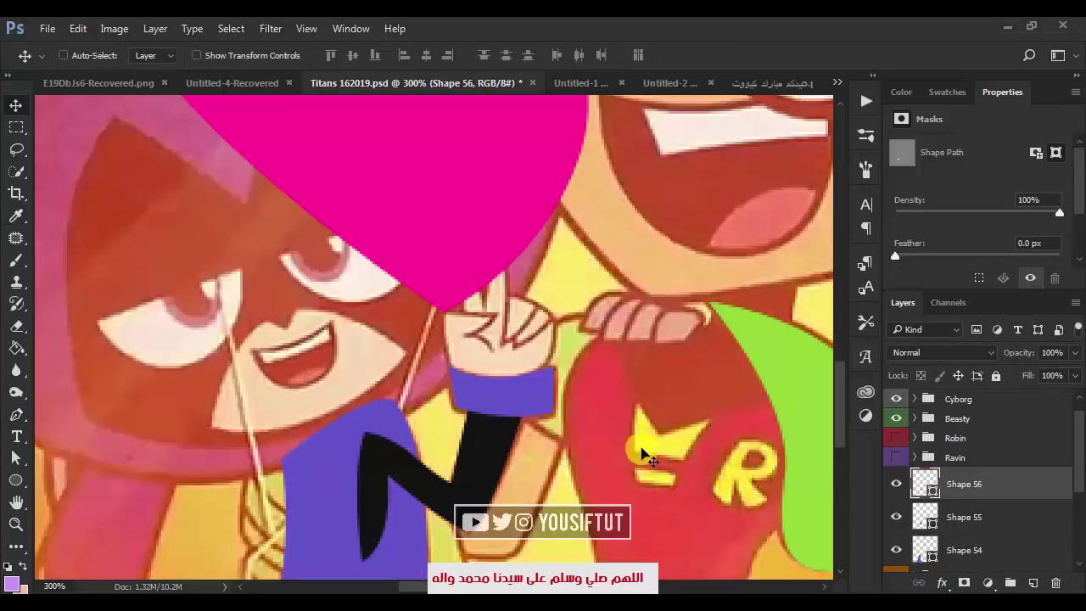
scroll(964, 500, "down", 1)
left_click(899, 560)
- Trace the outline of Raven's raised two-fingered hand
key("p")
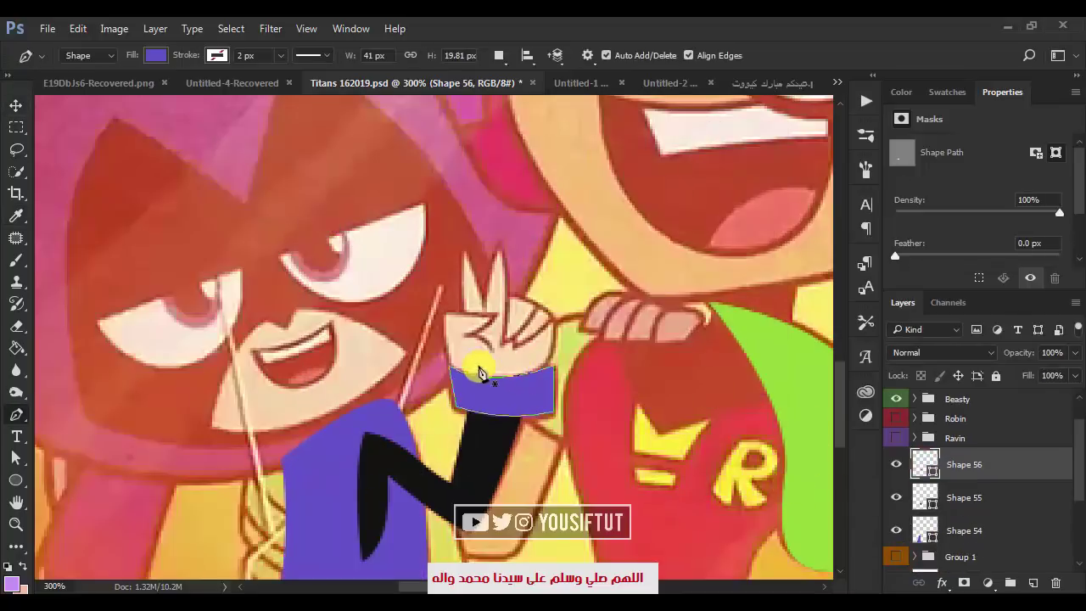
left_click(446, 321)
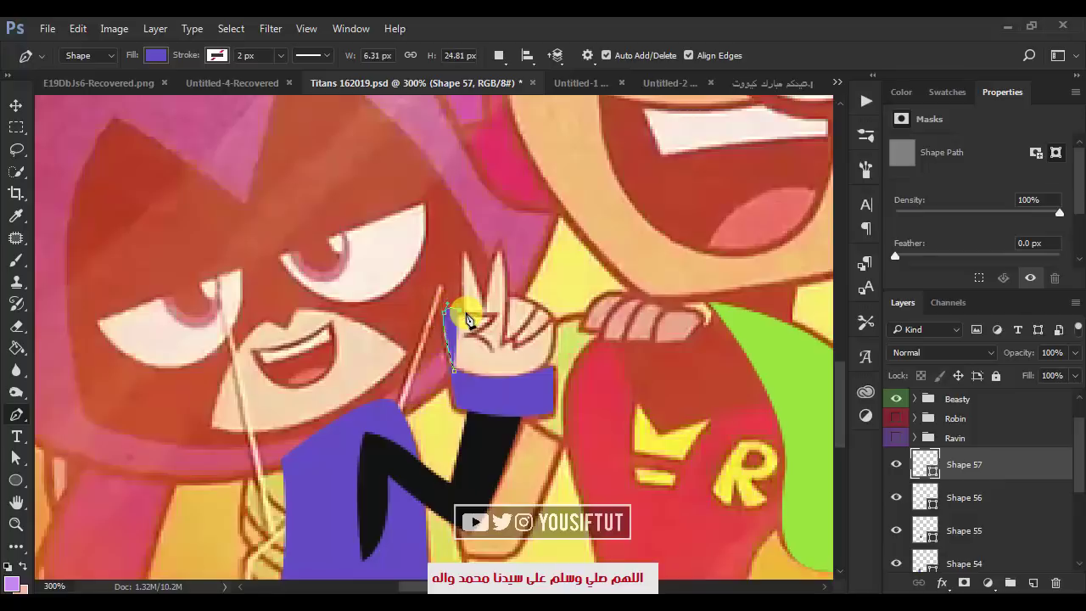
left_click(481, 301)
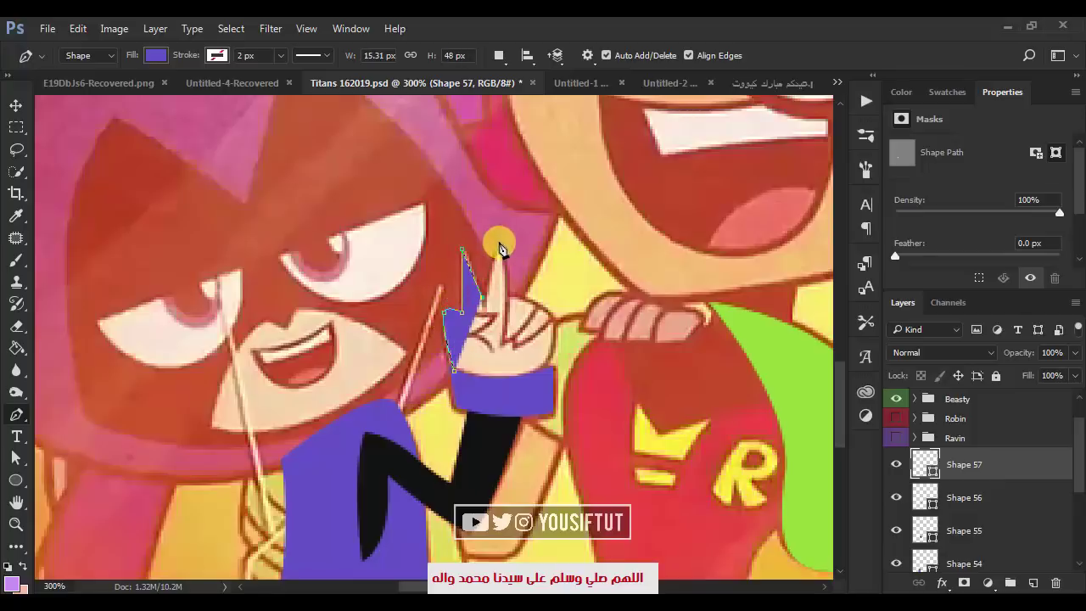
left_click(507, 297)
left_click_drag(541, 374, 527, 387)
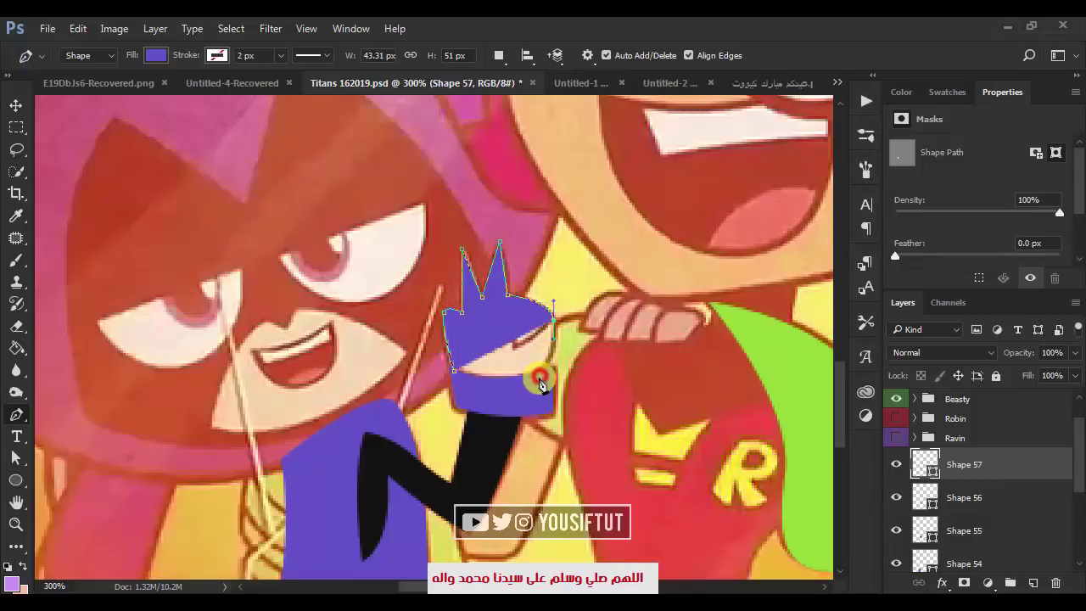
left_click(459, 375)
key("v")
- Show the Raven group again and fill the hand with sampled beige skin tone
left_click(896, 418)
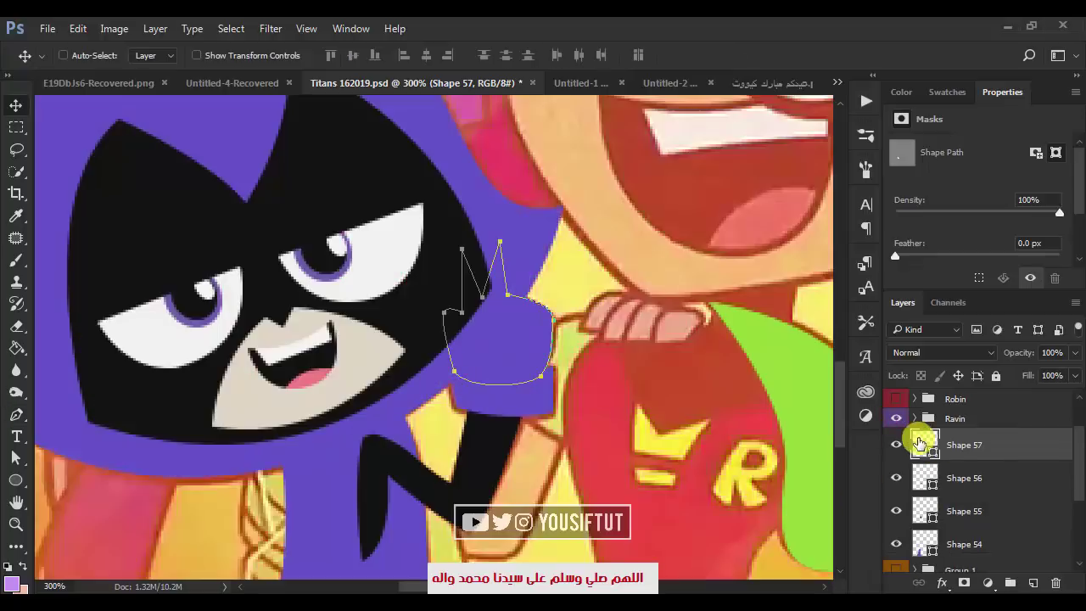
double_click(924, 445)
left_click(246, 399)
left_click(691, 146)
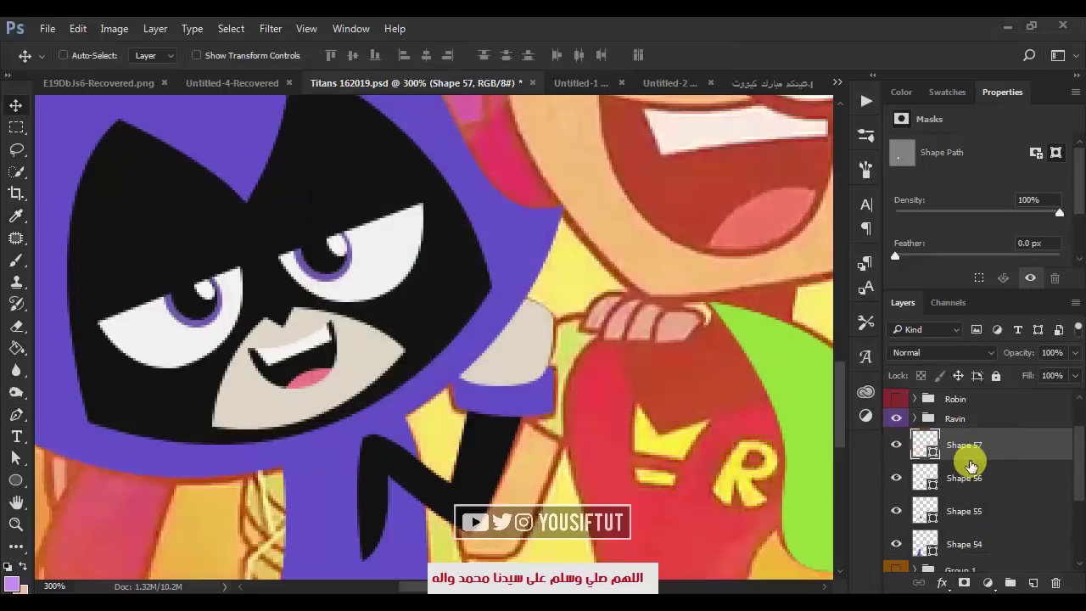
- Move hand, sleeve and arm layers above the Ravin group, then Shape 55 below it
left_click(956, 500, "shift")
left_click_drag(956, 500, 954, 407)
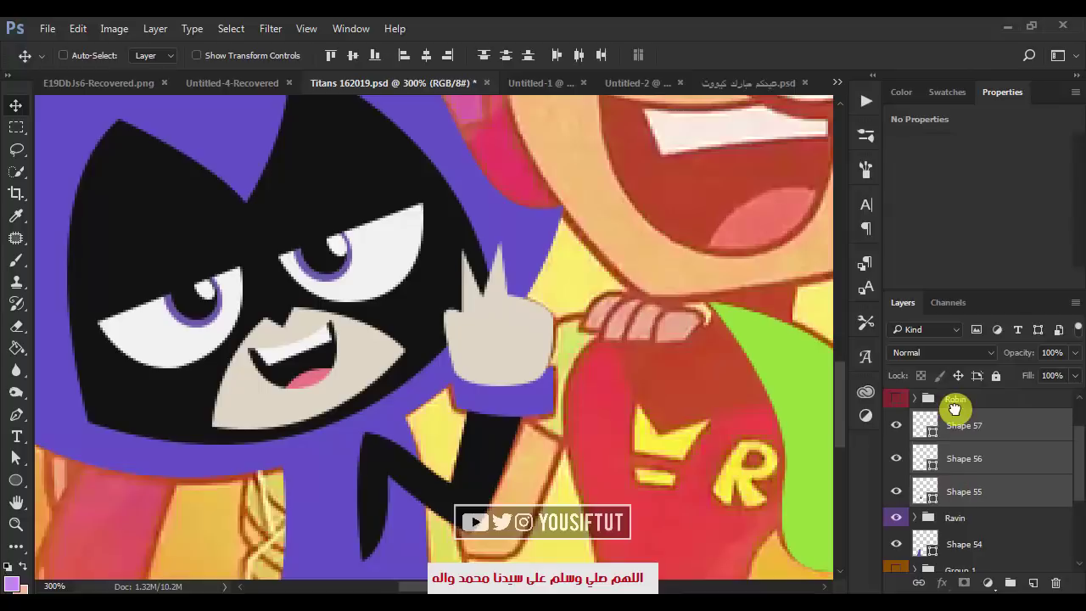
left_click(954, 491)
left_click_drag(952, 492, 951, 526)
- Rename the hand layer HAND, name the sleeve layer, and place HAND below the sleeve
key("ctrl+minus")
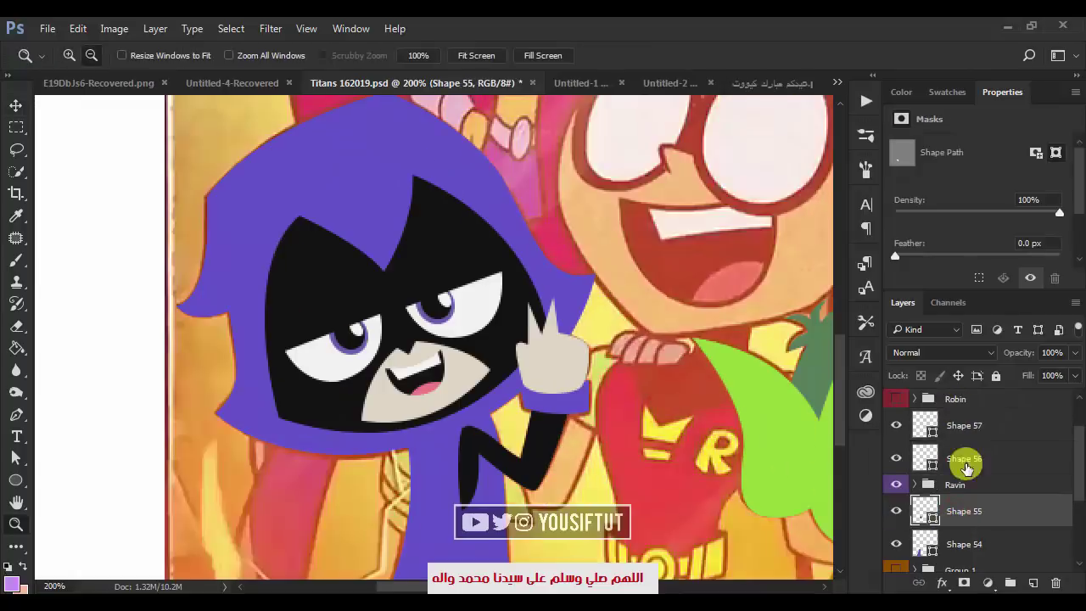
scroll(967, 475, "down", 2)
key("ctrl+minus")
left_click_drag(647, 432, 415, 320)
key("z")
left_click(415, 320)
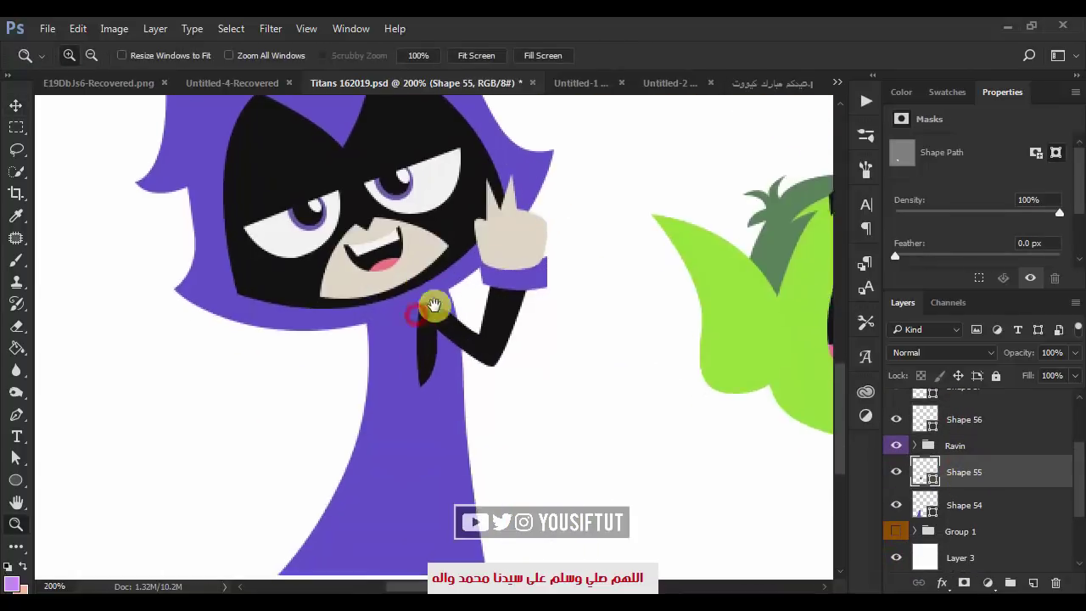
scroll(948, 517, "up", 2)
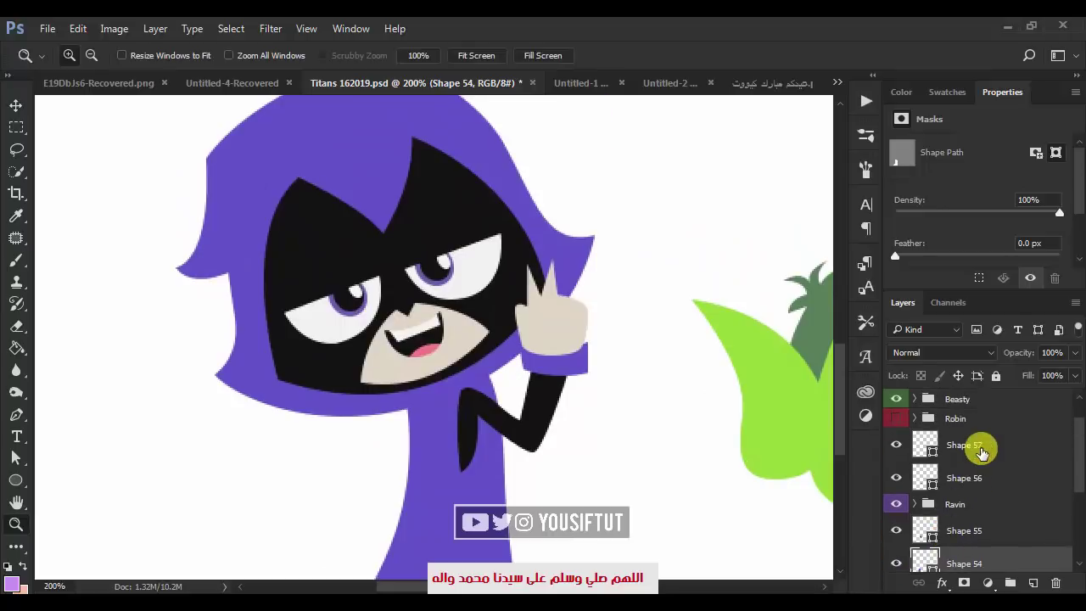
left_click(978, 447)
left_click(896, 444)
double_click(965, 444)
type("HAN")
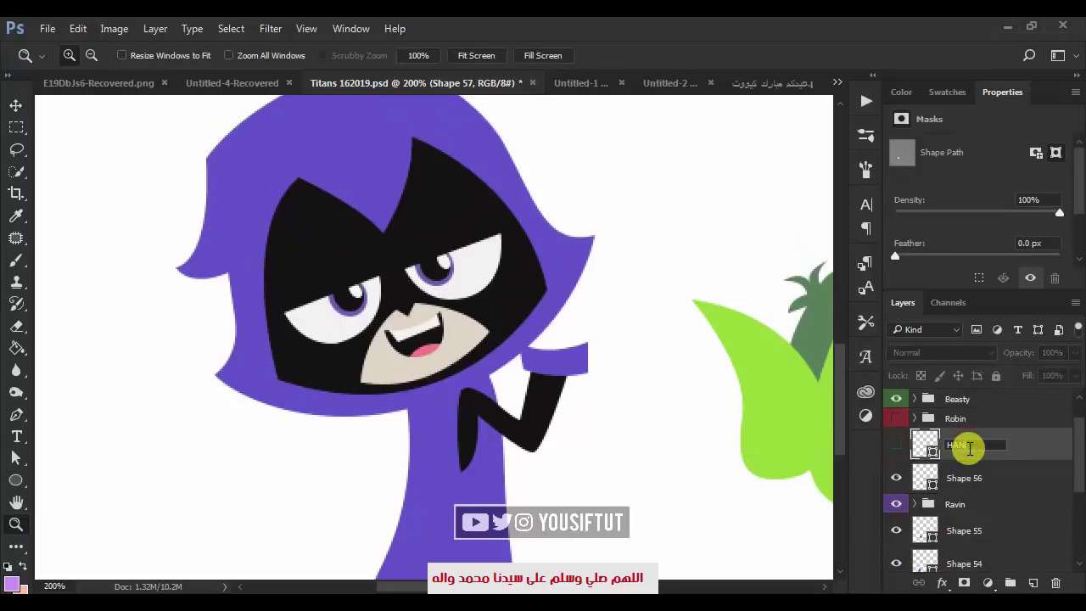
type("D")
double_click(969, 478)
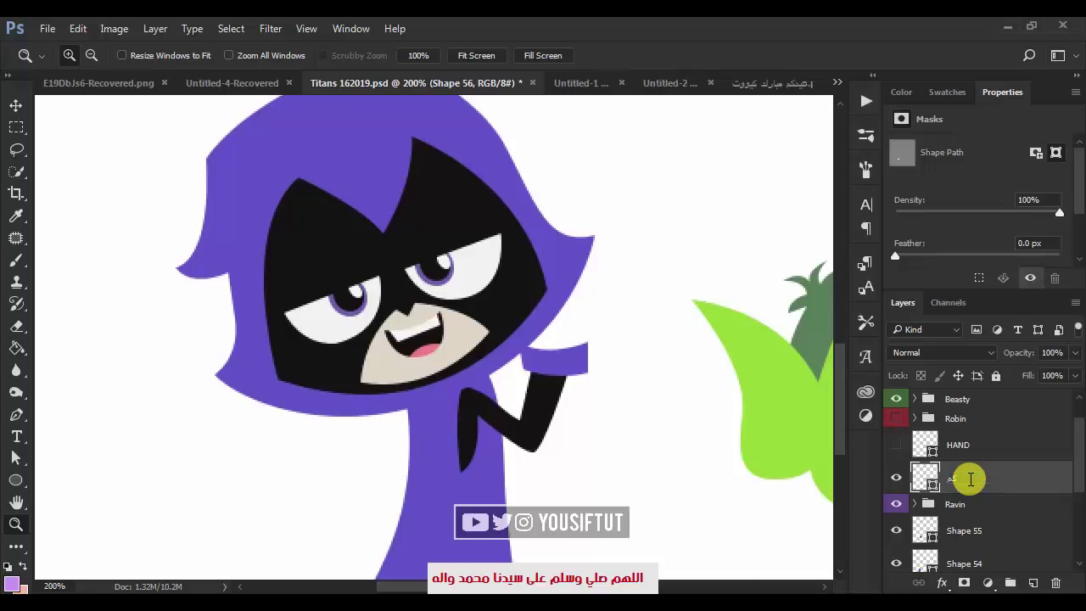
type("م")
left_click(896, 447)
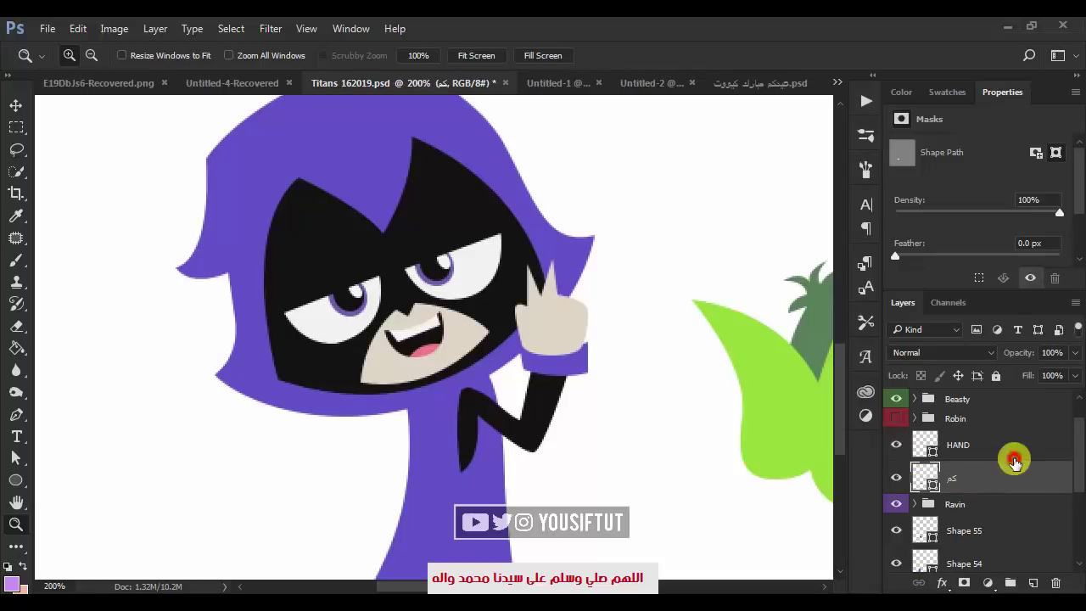
left_click_drag(1013, 454, 1015, 480)
- Rename Shape 55 to Arm and Shape 54 to dress
double_click(967, 527)
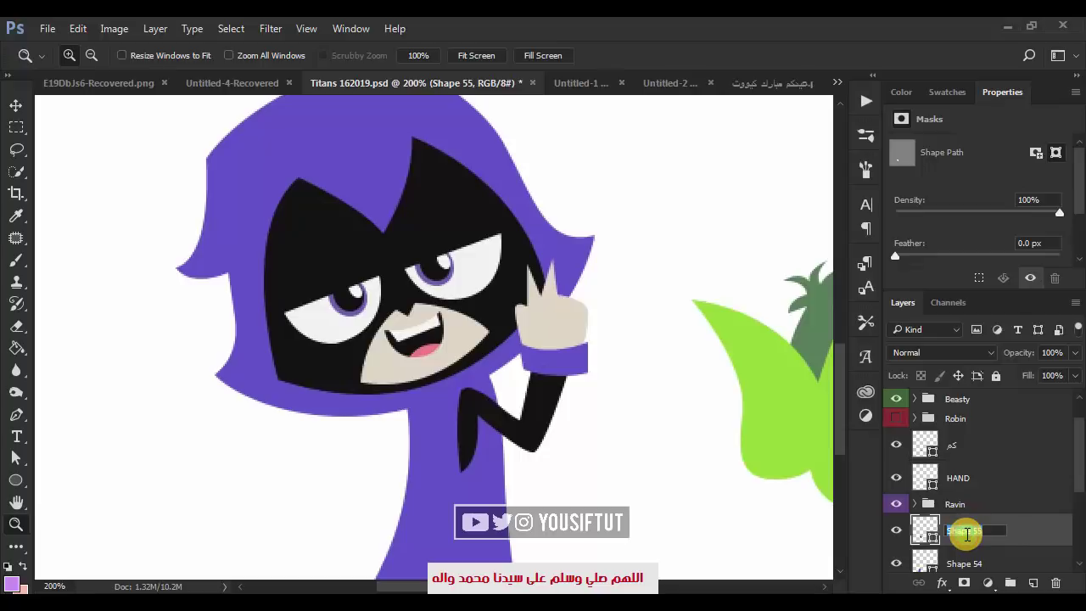
type("Arm")
key("Return")
scroll(939, 560, "down", 1)
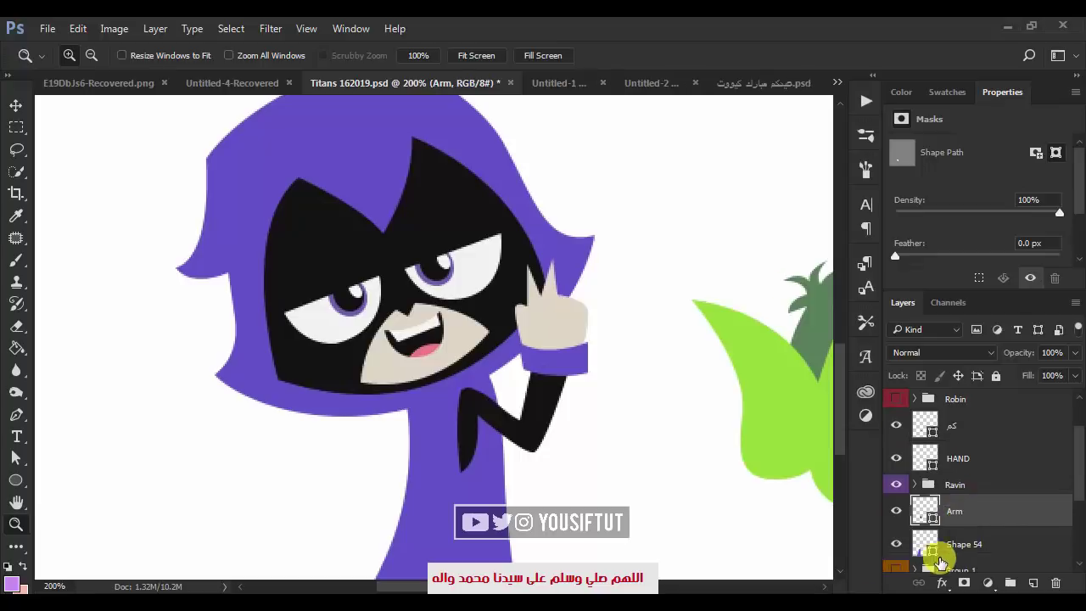
double_click(958, 544)
type("dress")
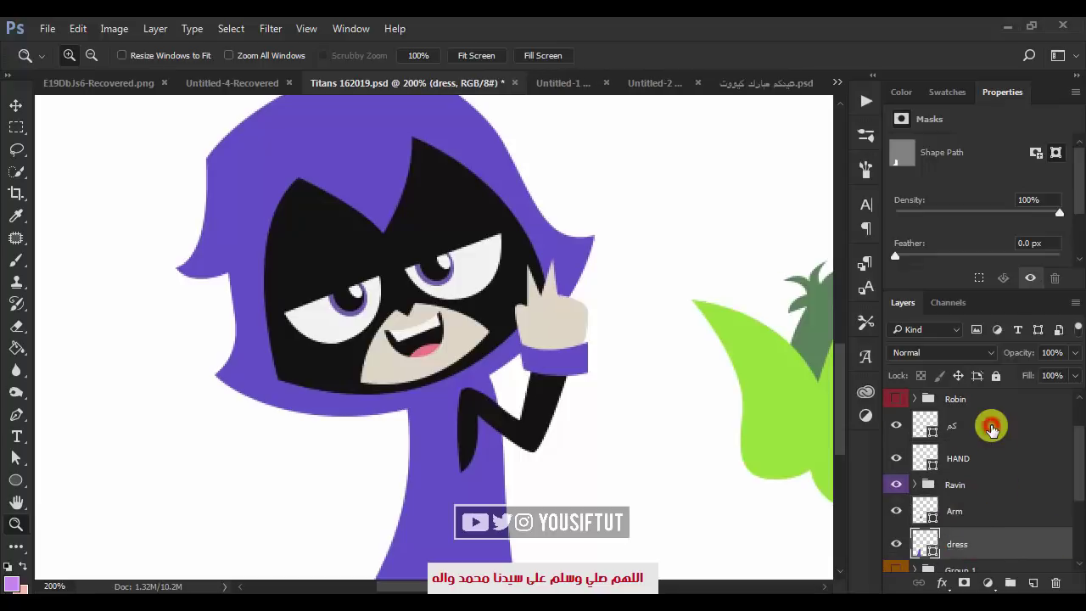
- Group Raven's body layers into a violet-coloured group named Raven
left_click(990, 428, "shift")
right_click(991, 428)
left_click(800, 219)
left_click(471, 320)
left_click(462, 419)
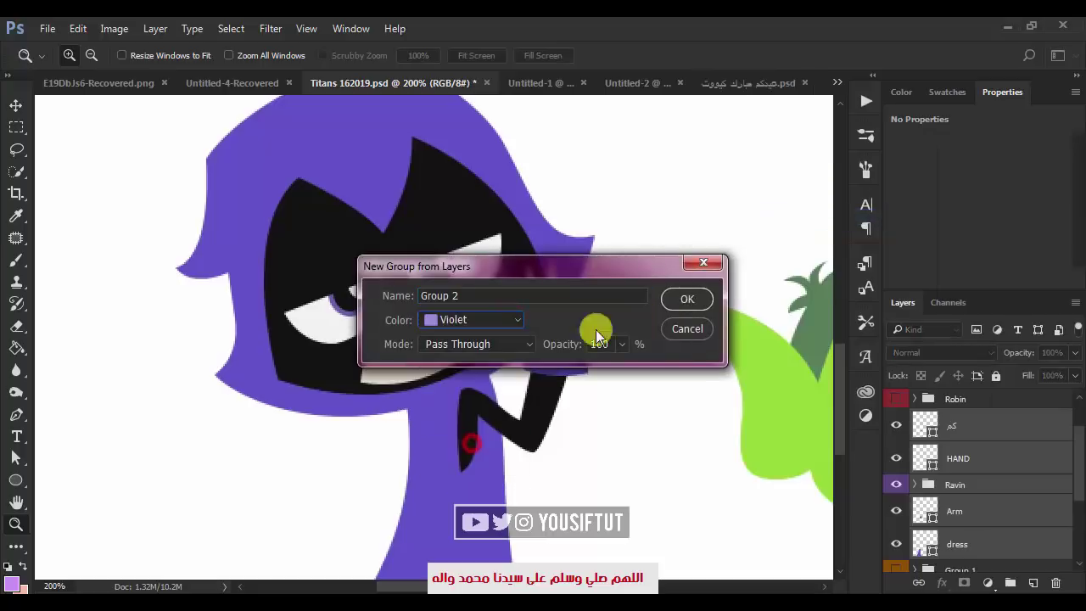
left_click(591, 298)
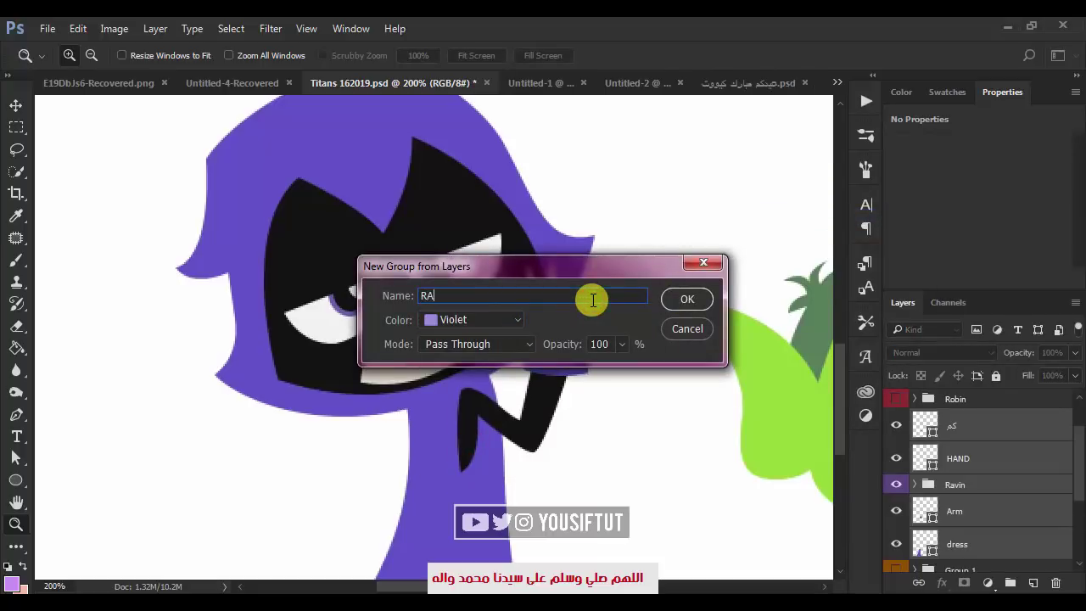
type("n")
key("Return")
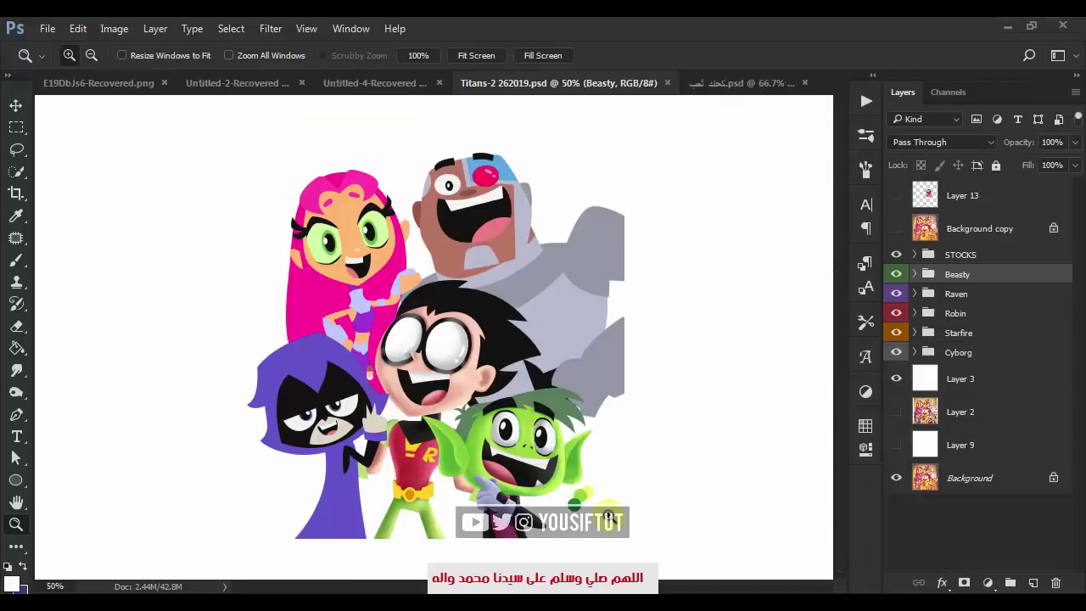
left_click(524, 434)
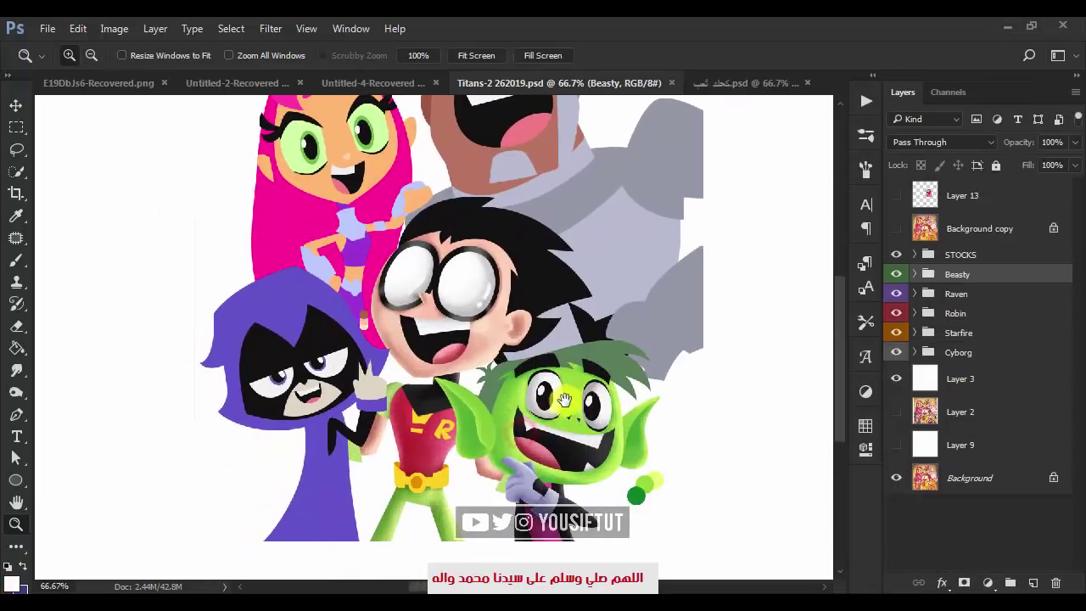
- Zoom in on Raven, add a layer above hood Shape 25, and draw a small circle beside the hood
left_click_drag(221, 274, 514, 496)
left_click(381, 289, "ctrl")
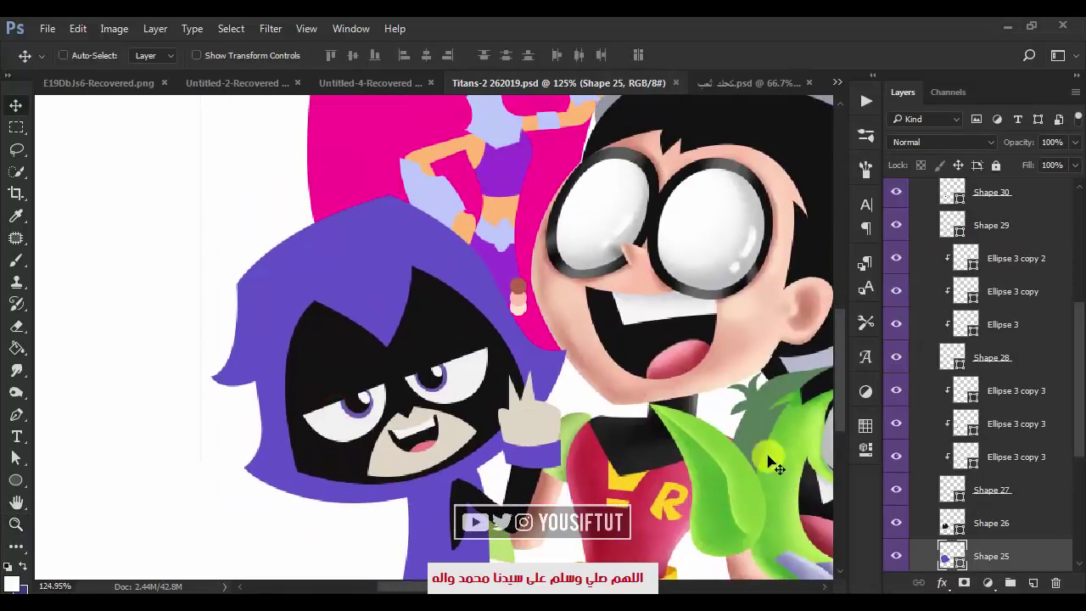
key("ctrl+plus")
left_click(1035, 582)
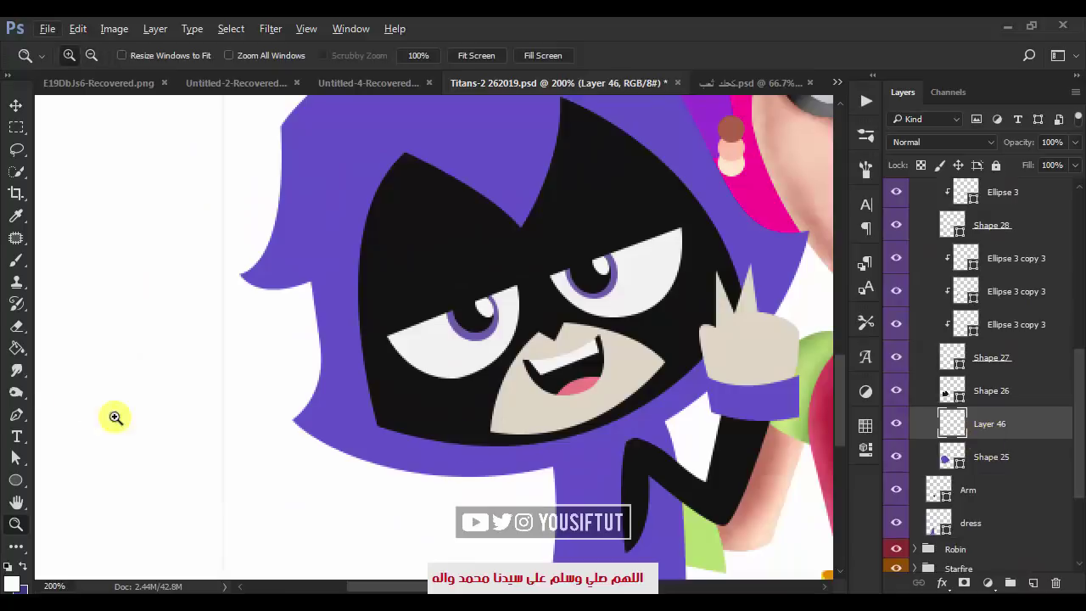
right_click(16, 479)
left_click(68, 518)
left_click_drag(254, 349, 271, 366)
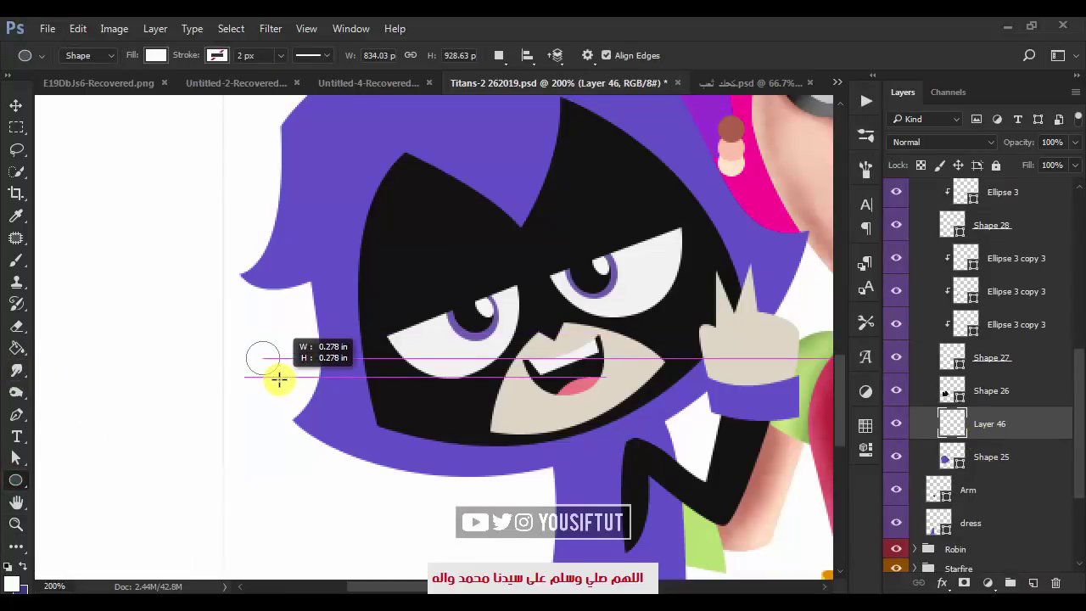
- Fill the circle with the hood's purple sampled from the artwork
left_click(865, 424)
double_click(950, 422)
left_click(359, 237)
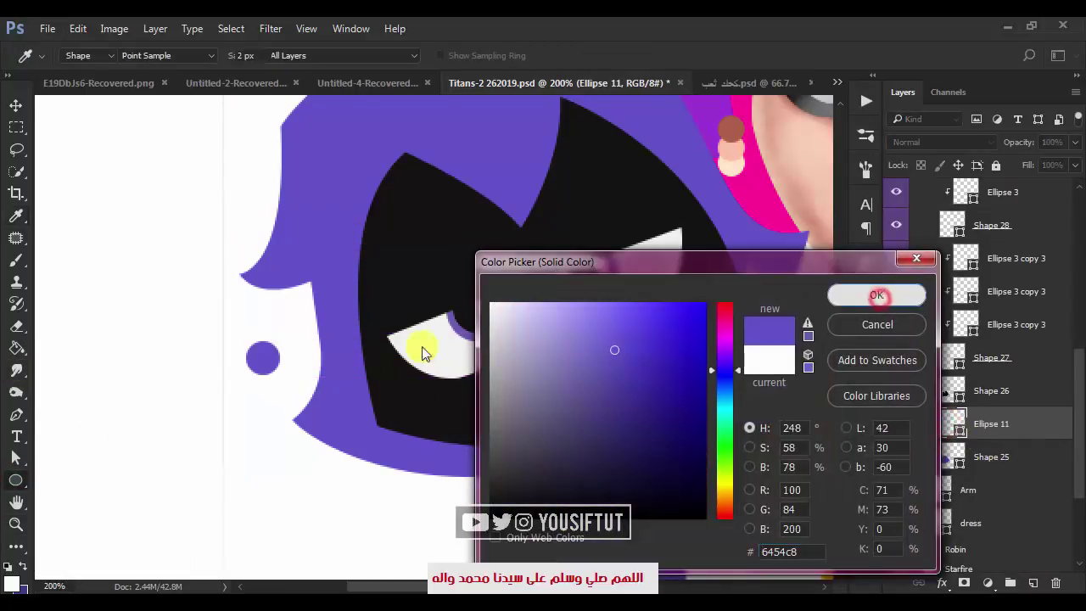
left_click(843, 293)
- Duplicate the circle and give the copy a dark purple fill (#3b1b77)
key("v")
double_click(950, 424)
left_click(749, 447)
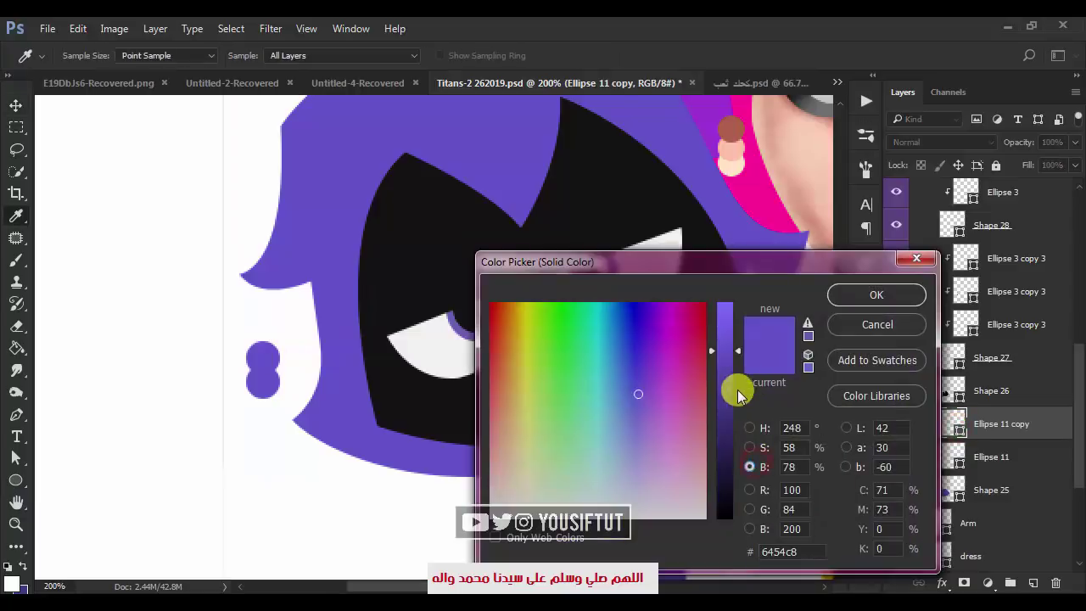
left_click(749, 467)
left_click(749, 447)
left_click_drag(724, 356, 727, 363)
left_click(749, 427)
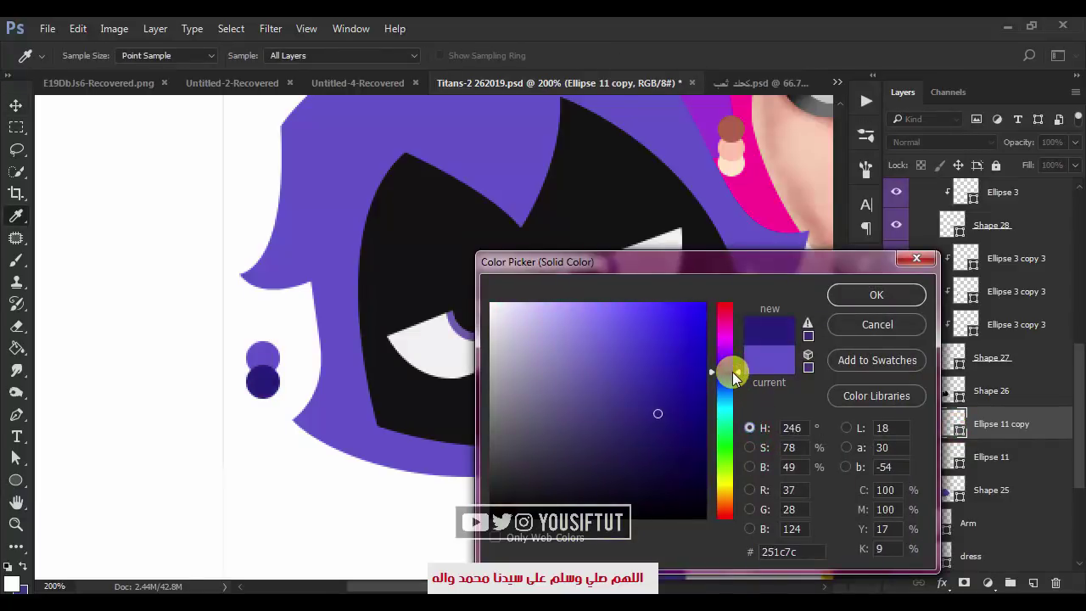
left_click(748, 466)
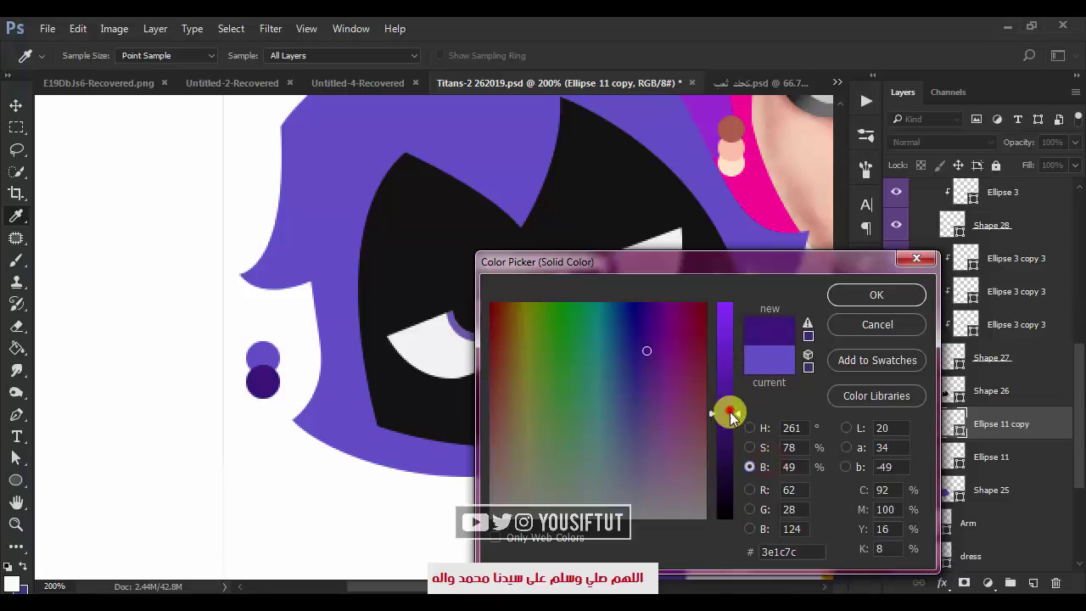
left_click(851, 311)
- Add a third circle filled with a pale pinkish lilac (#ca8cfa)
key("v")
double_click(943, 492)
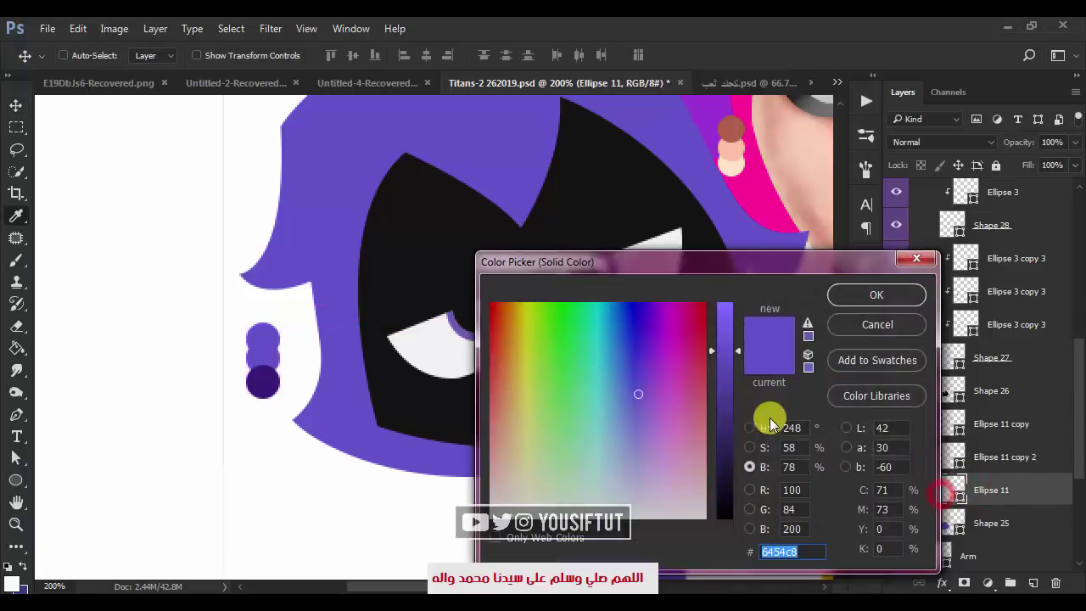
left_click(749, 447)
left_click(749, 467)
left_click_drag(727, 351, 727, 307)
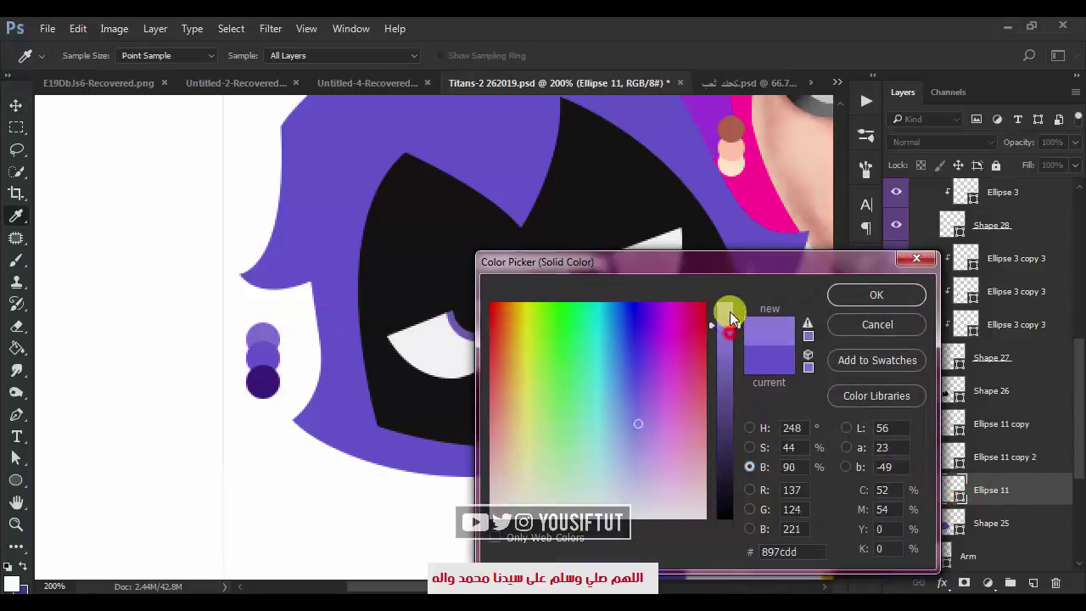
left_click(749, 428)
left_click_drag(727, 360, 726, 352)
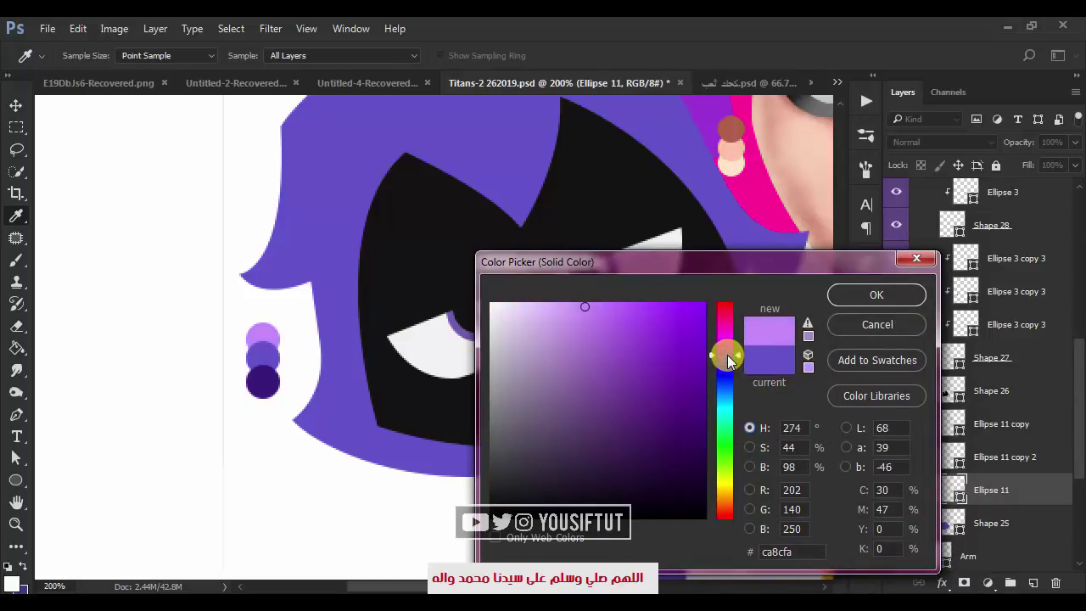
key("Return")
left_click(994, 432, "shift")
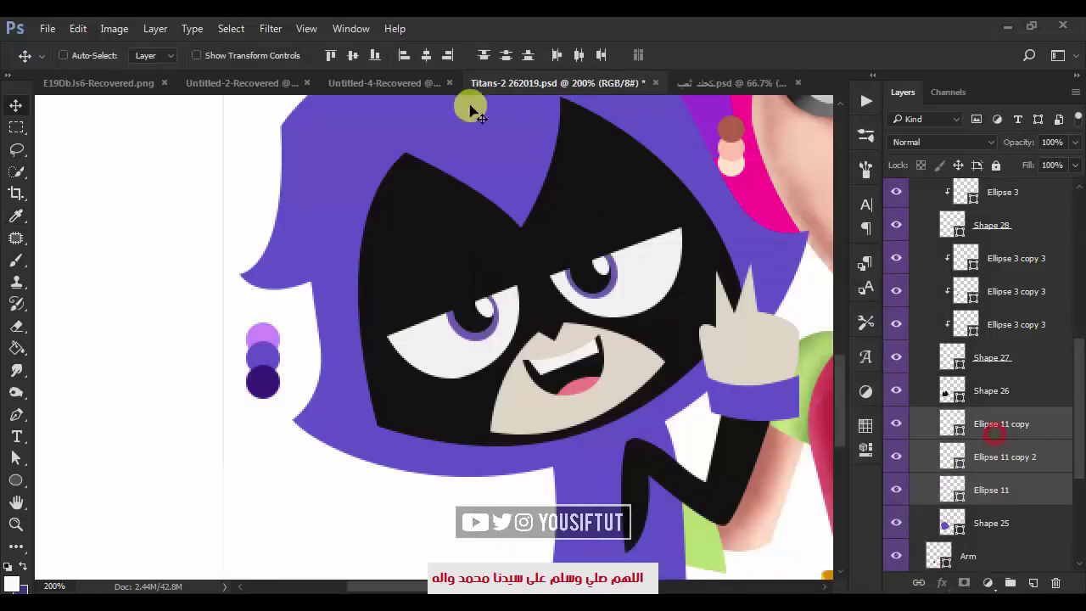
- Group the three swatch circles as COLORS and add a new layer clipped to the hood
key("ctrl+g")
double_click(987, 414)
type("COLORS")
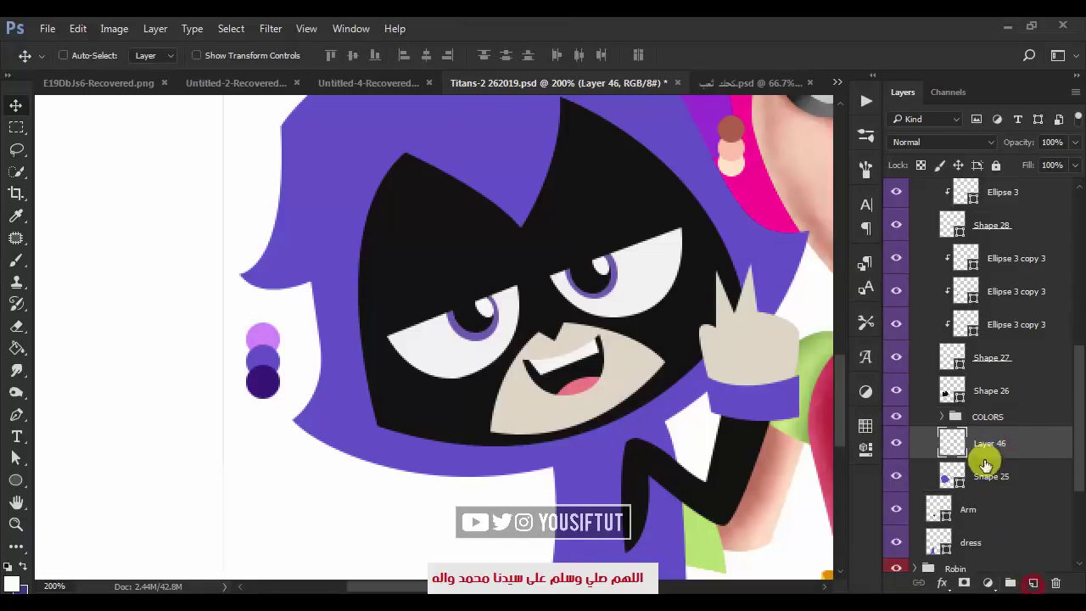
key("ctrl+shift+alt+n")
key("ctrl+alt+g")
- Set up a soft brush at size 60 with 20% opacity and hide the panels
key("b")
left_click_drag(312, 339, 330, 351)
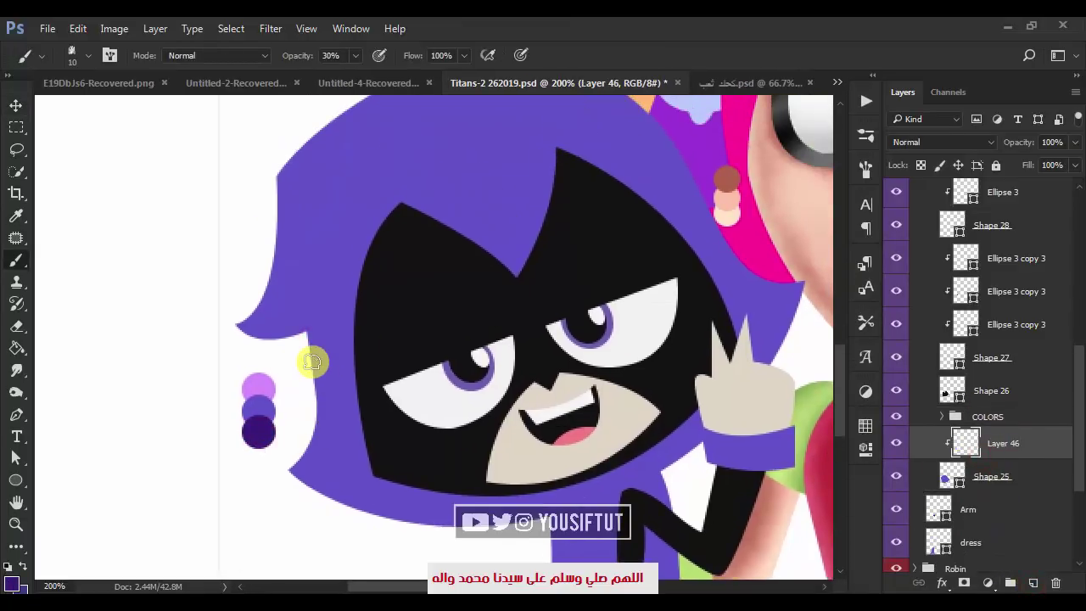
key("bracketright")
key("bracketright")
key("bracketright")
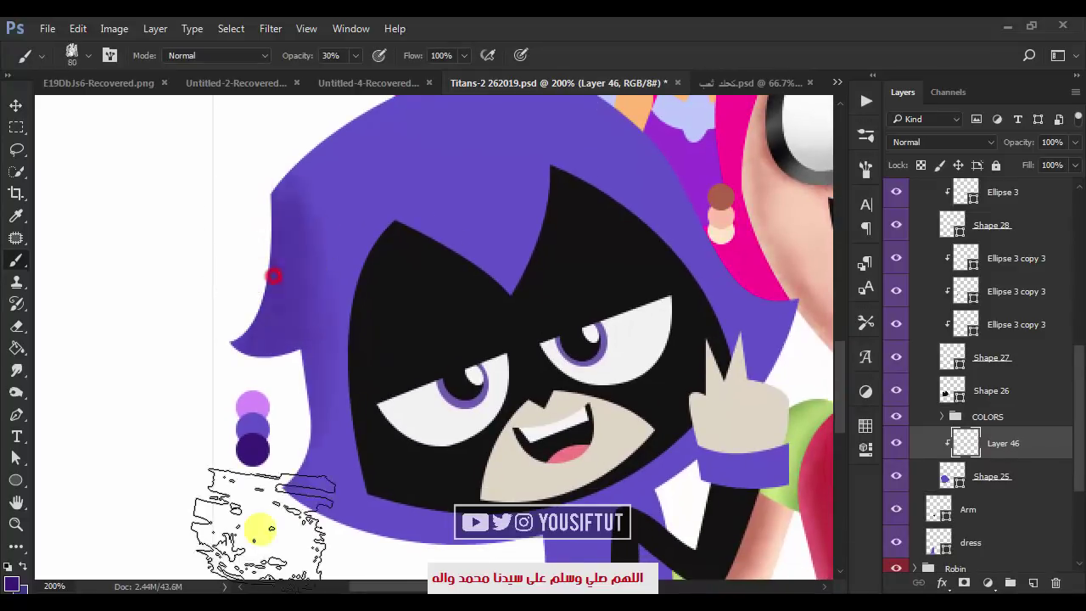
key("bracketright")
key("bracketright")
key("2")
key("Tab")
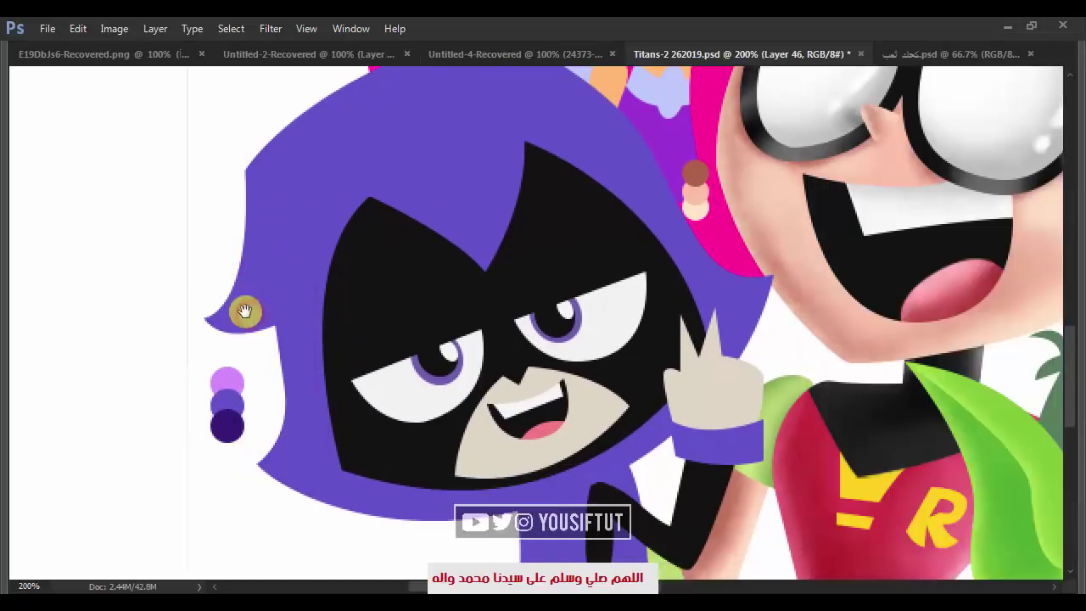
- Pick the light purple swatch and dab soft highlights onto Raven's hood
scroll(274, 234, "down", 3)
left_click_drag(239, 340, 236, 336)
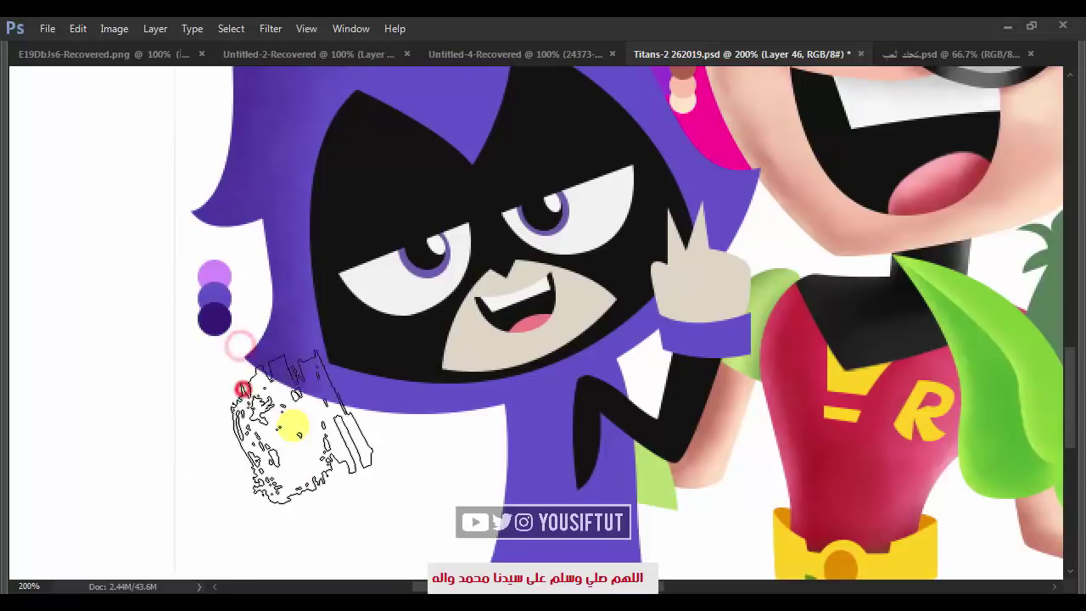
scroll(292, 440, "up", 3)
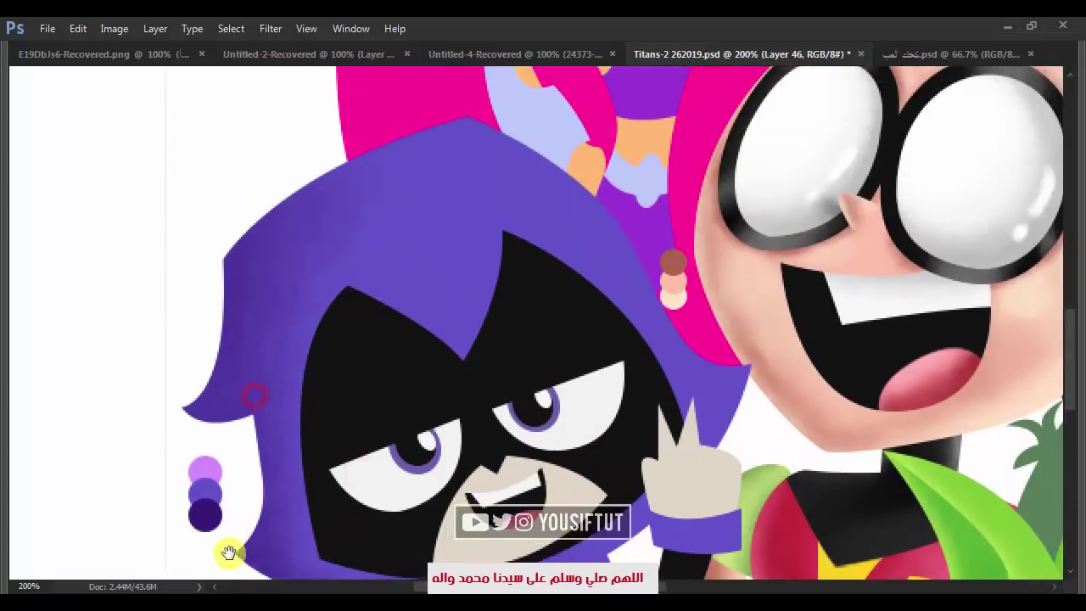
scroll(230, 543, "down", 1)
left_click(224, 410, "alt")
scroll(365, 212, "up", 1)
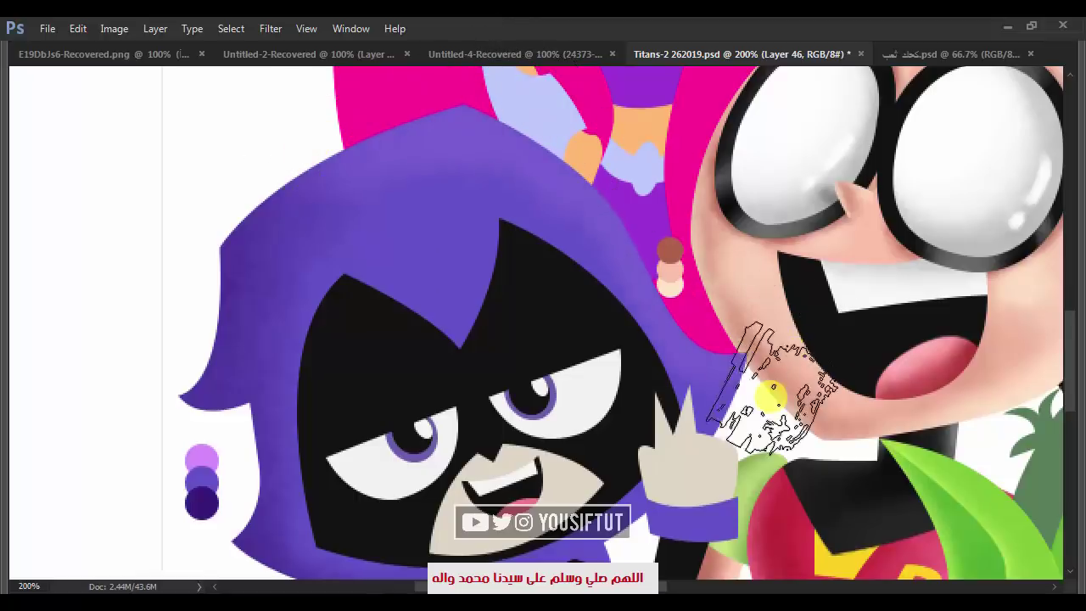
left_click(637, 245)
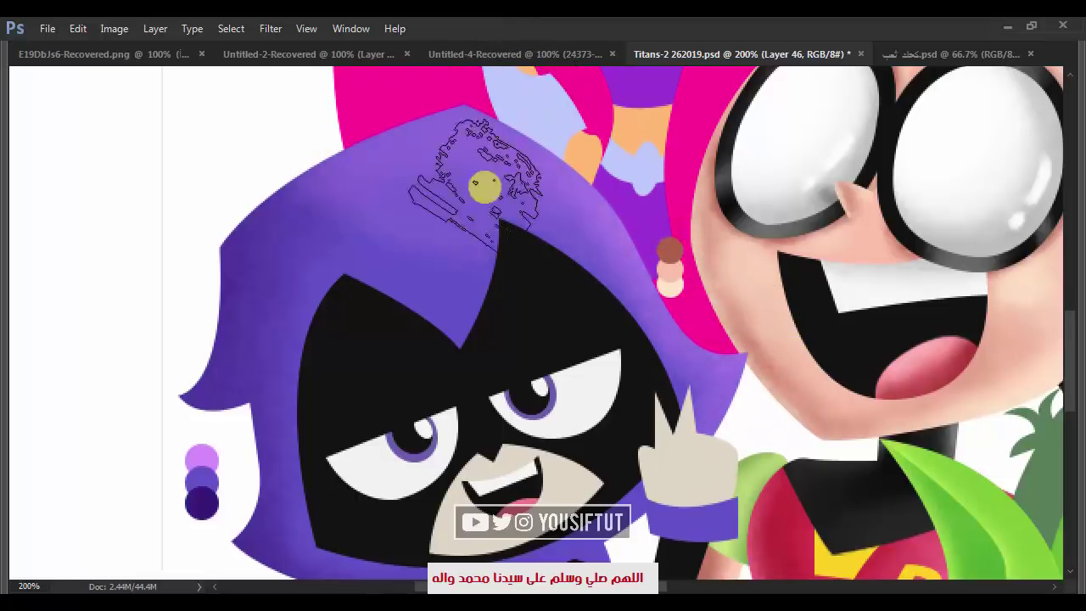
- Begin a Polygonal Lasso selection around the hood's left edge and hair tip
left_click(383, 230, "ctrl+alt")
left_click(490, 225, "ctrl")
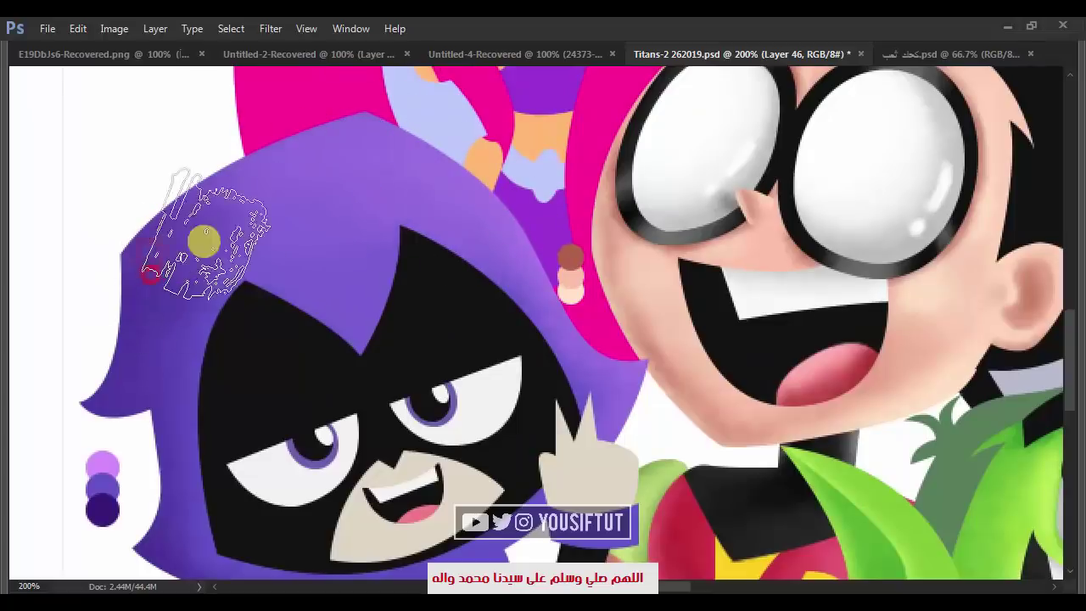
key("Tab")
left_click(376, 361, "alt")
left_click(477, 321)
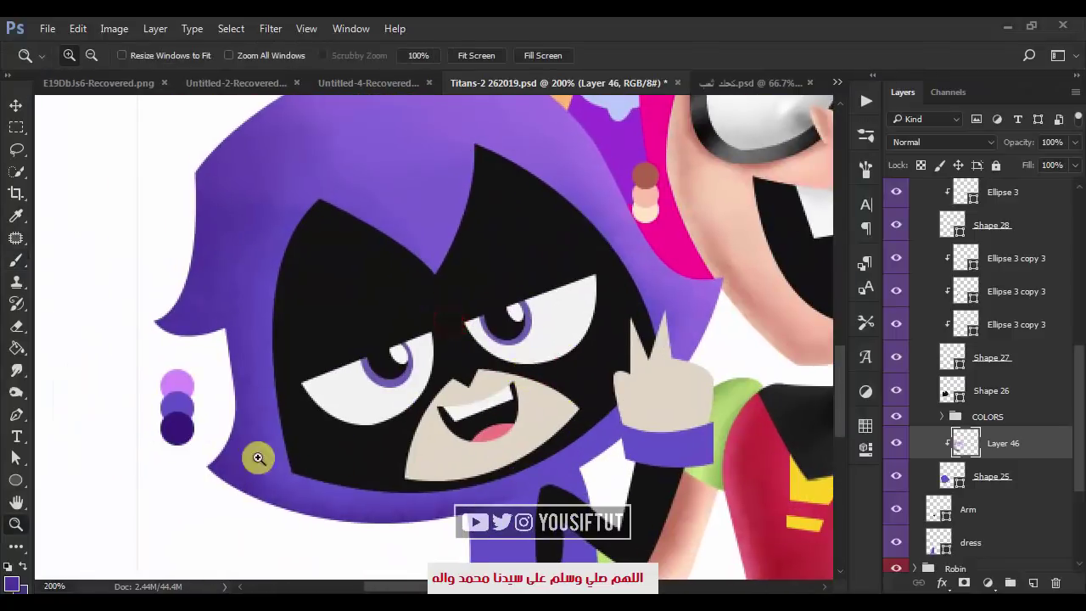
key("b")
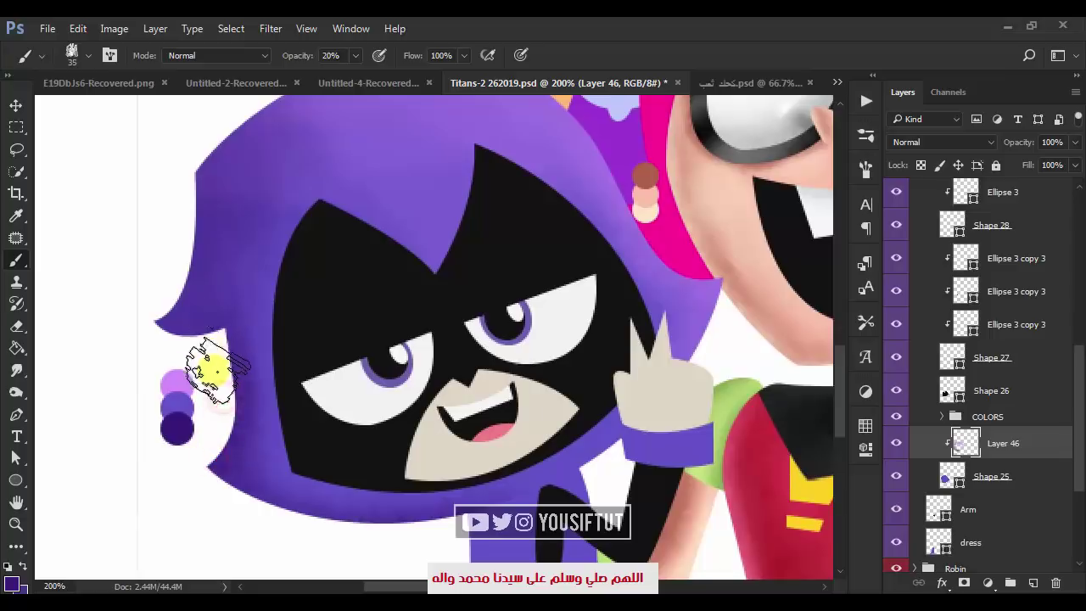
left_click(16, 148)
left_click(77, 170)
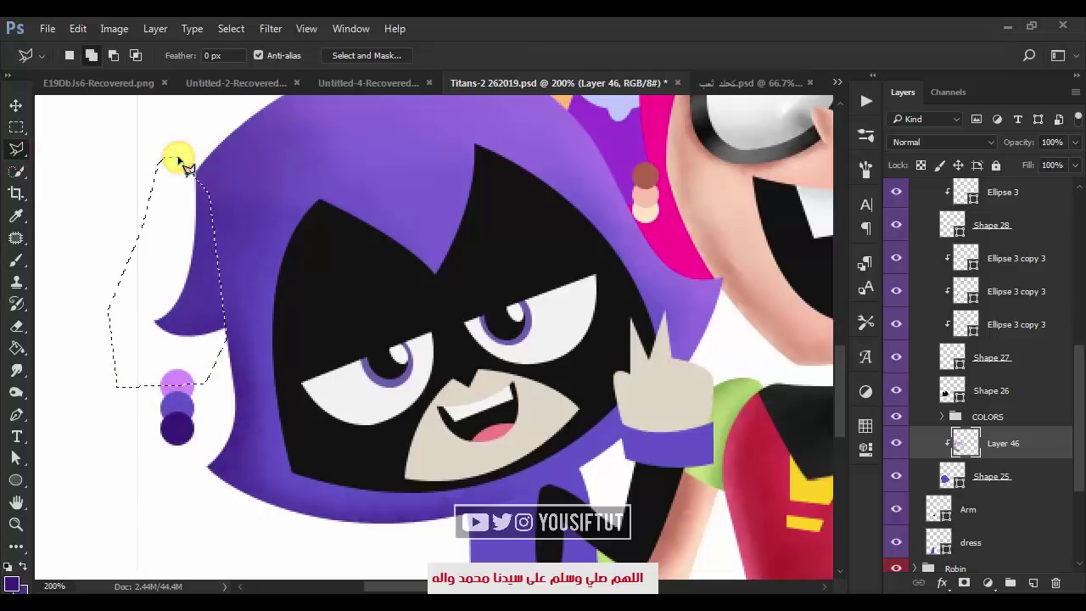
- Shade the selected hood area with a darker purple at 20% opacity
key("b")
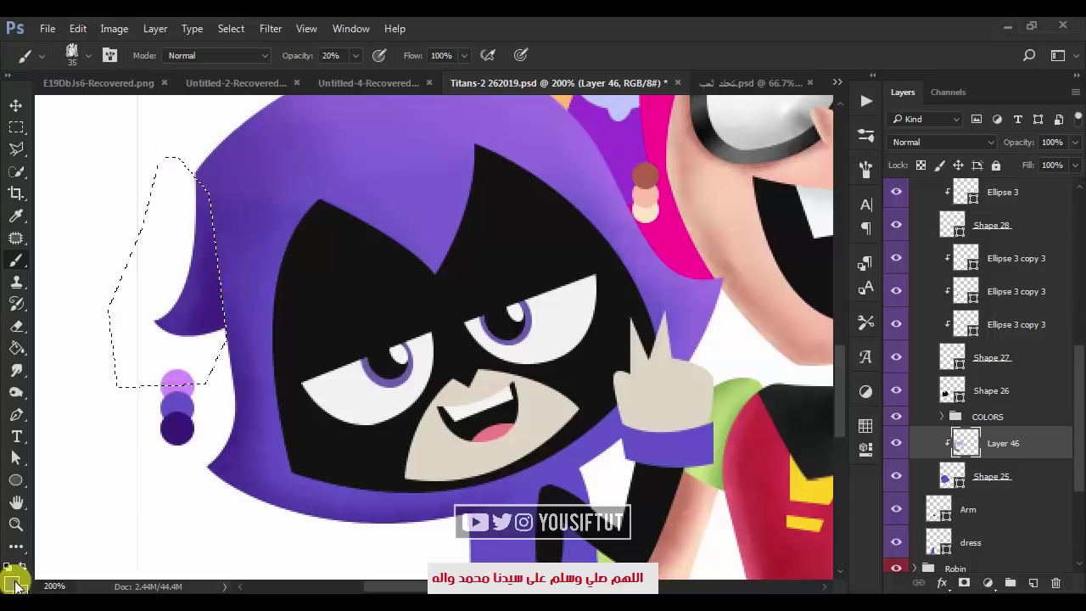
left_click(15, 584)
left_click(653, 448)
left_click(869, 290)
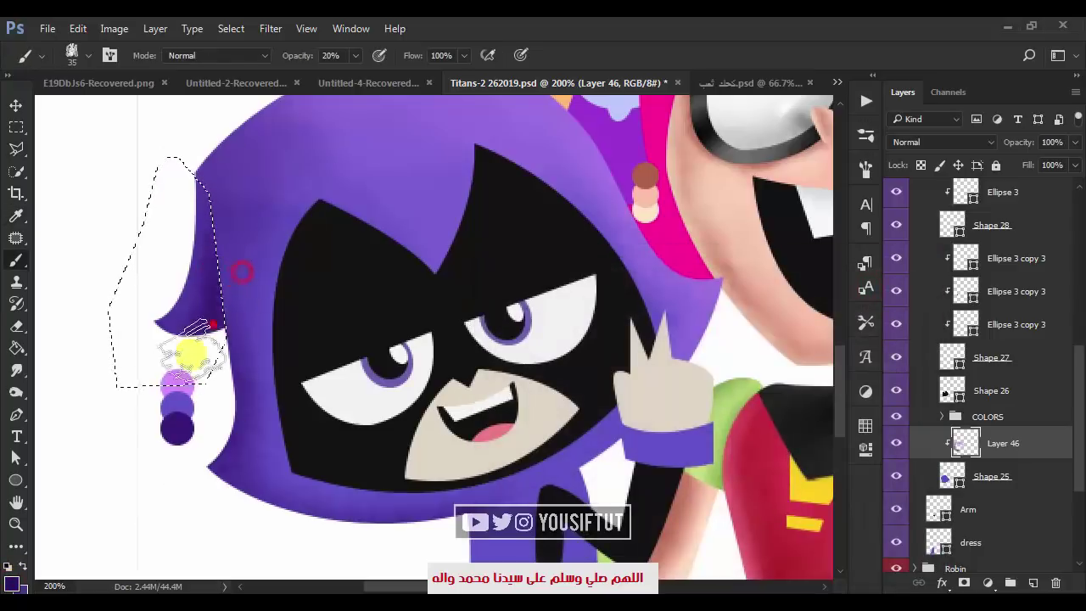
left_click_drag(196, 348, 248, 428)
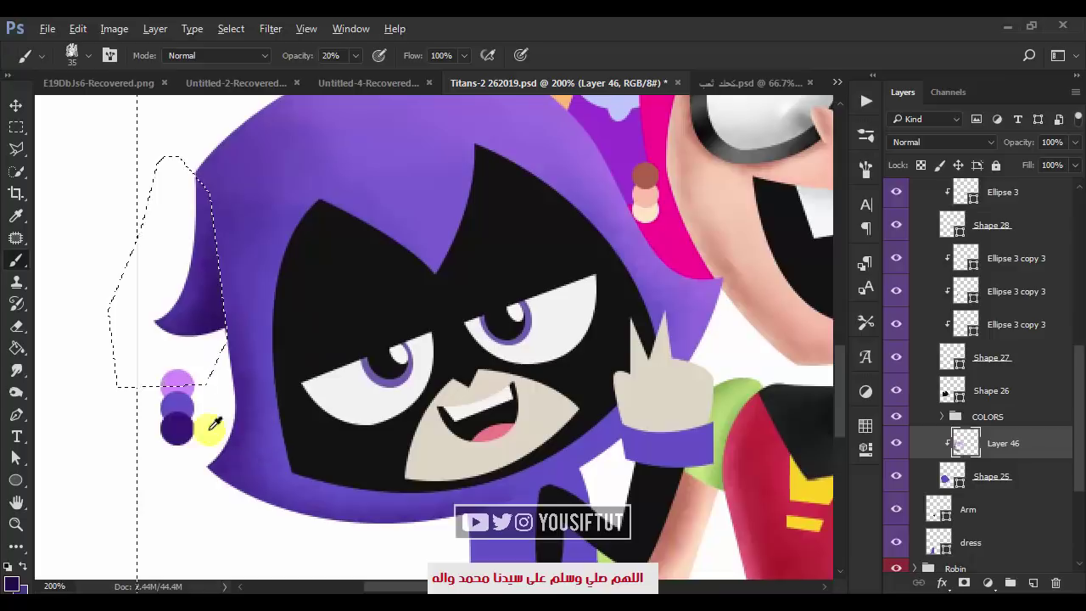
left_click_drag(215, 388, 210, 266)
left_click_drag(303, 295, 239, 403)
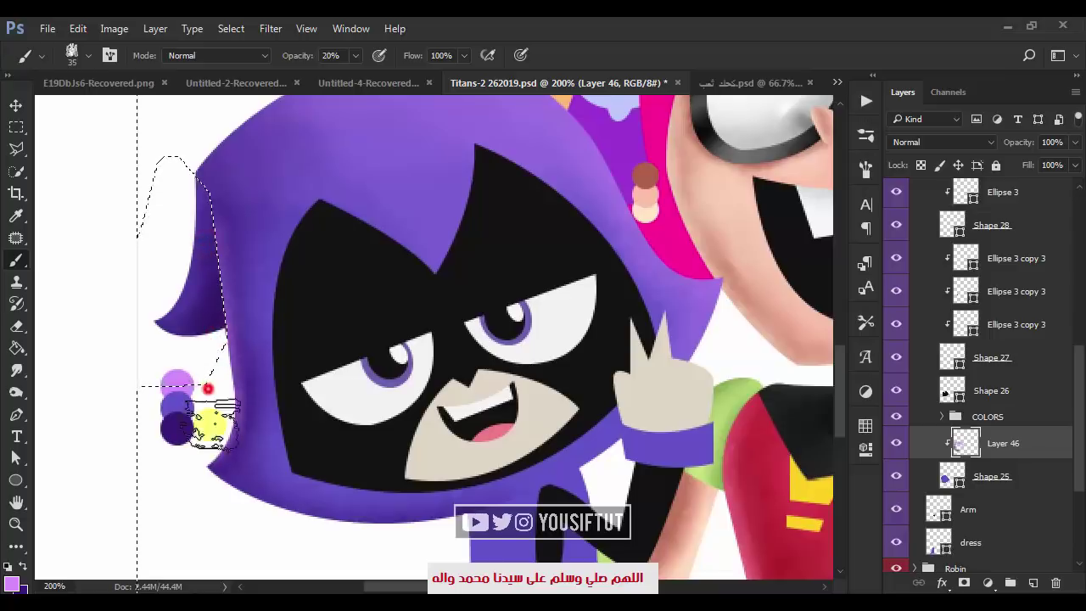
- With a smaller brush, zoom in and shade along the hood's inner edge
key("bracketleft")
key("bracketleft")
key("bracketleft")
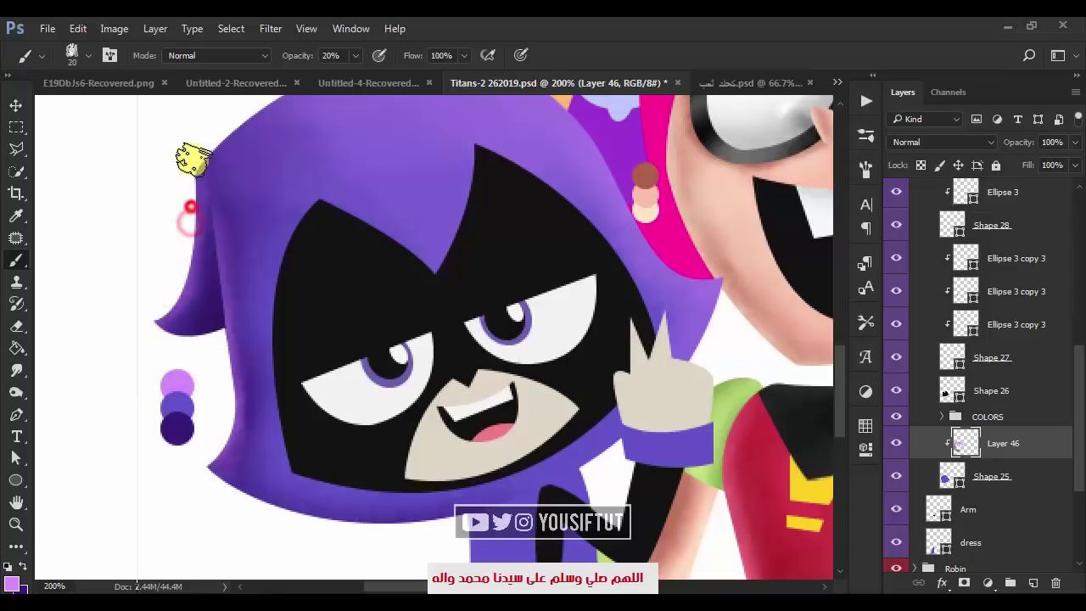
left_click_drag(193, 158, 208, 418)
left_click(231, 416)
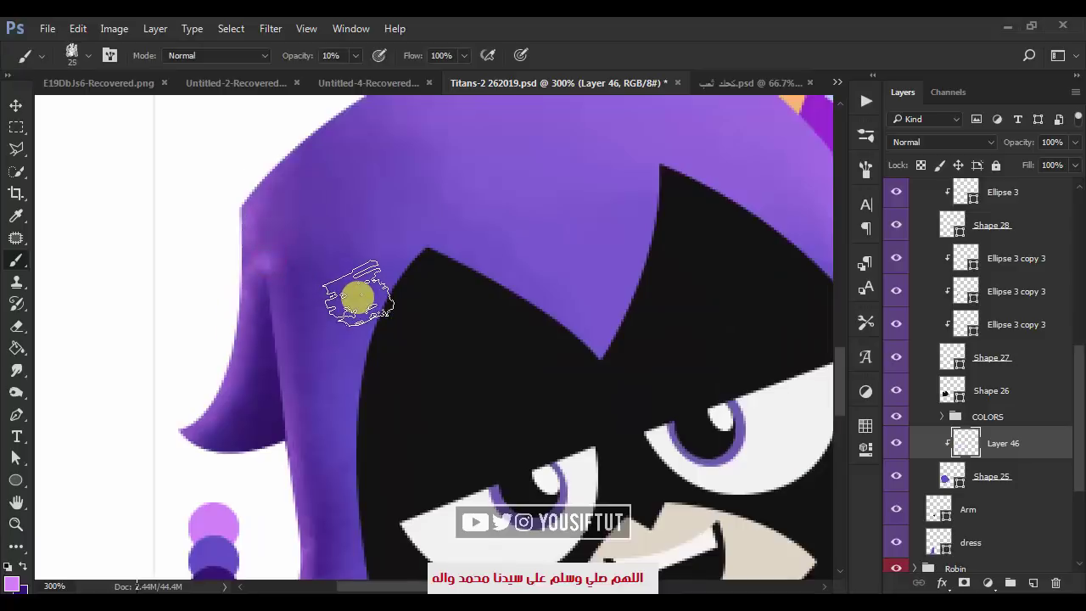
key("z")
left_click(356, 296, "alt")
left_click(357, 296, "alt")
left_click(386, 343)
key("b")
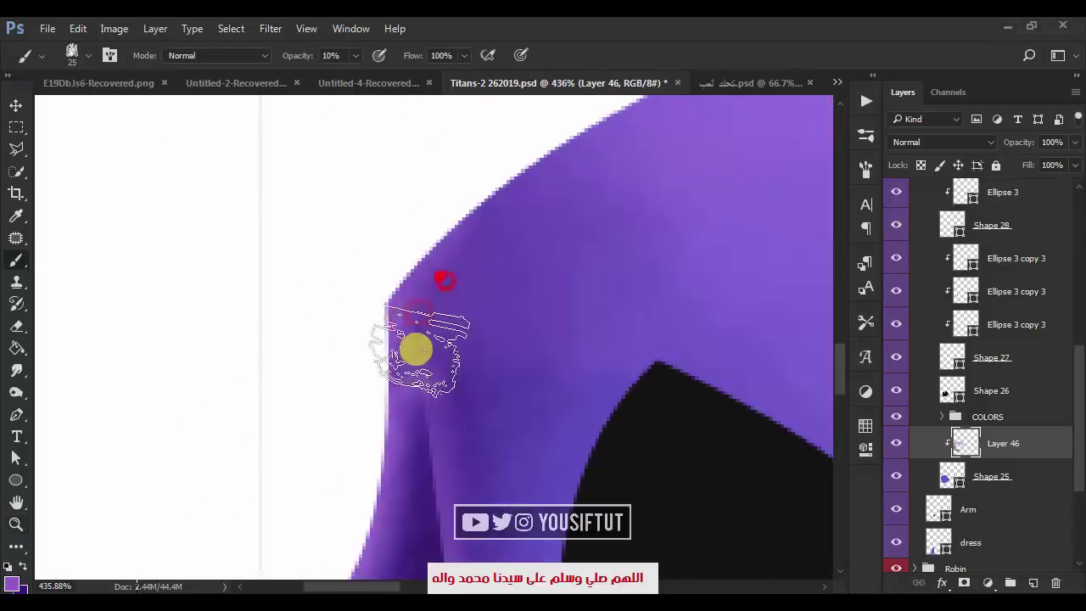
key("z")
left_click(501, 390, "alt")
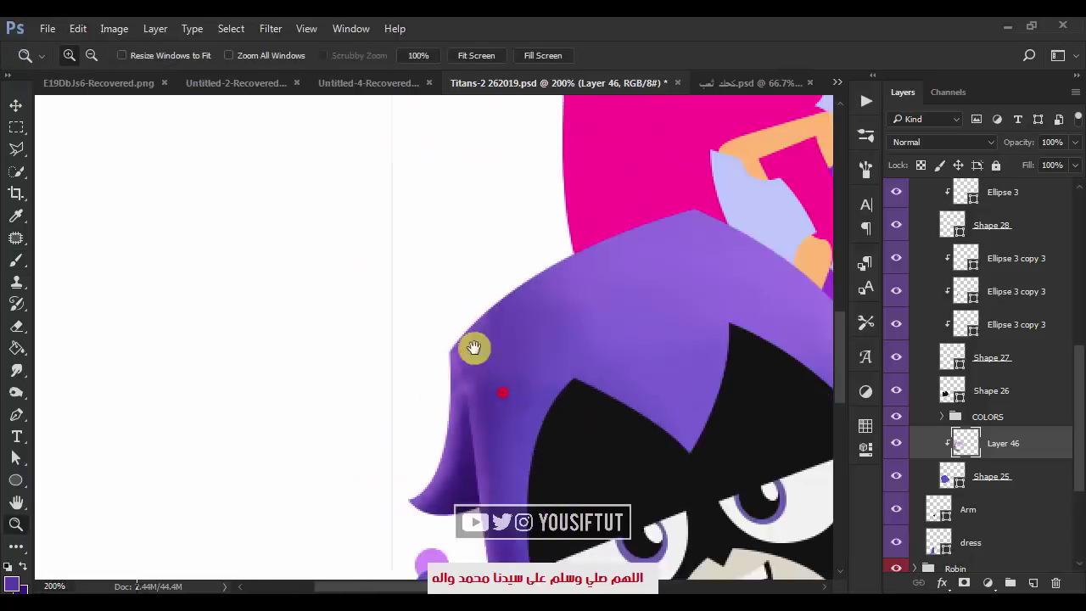
left_click(472, 349, "alt")
key("b")
left_click_drag(465, 431, 479, 375)
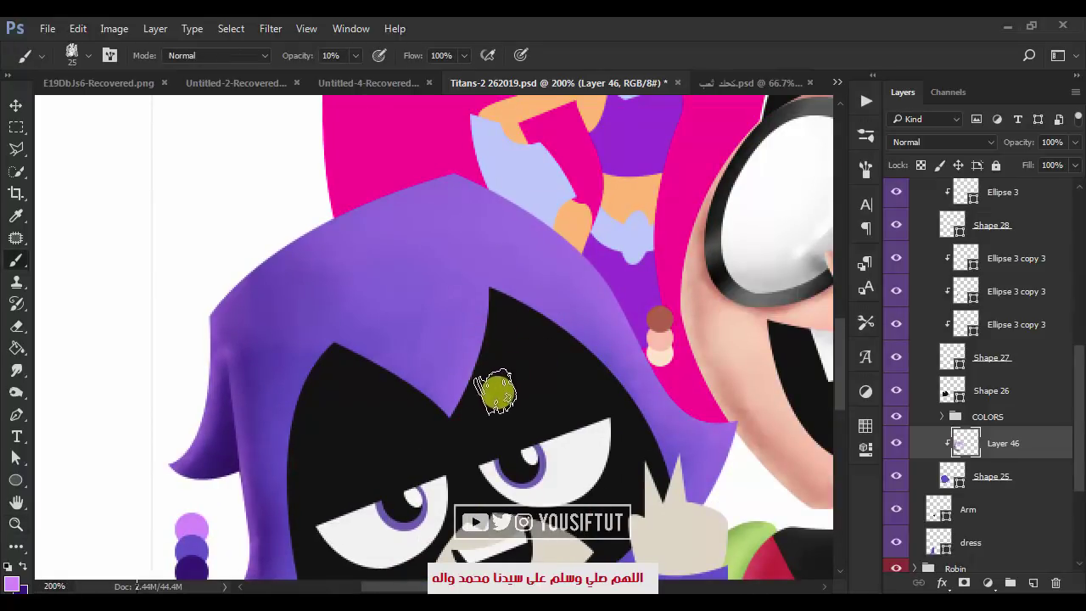
- Sample a light purple and paint it along the hood near Robin
left_click_drag(496, 392, 433, 134)
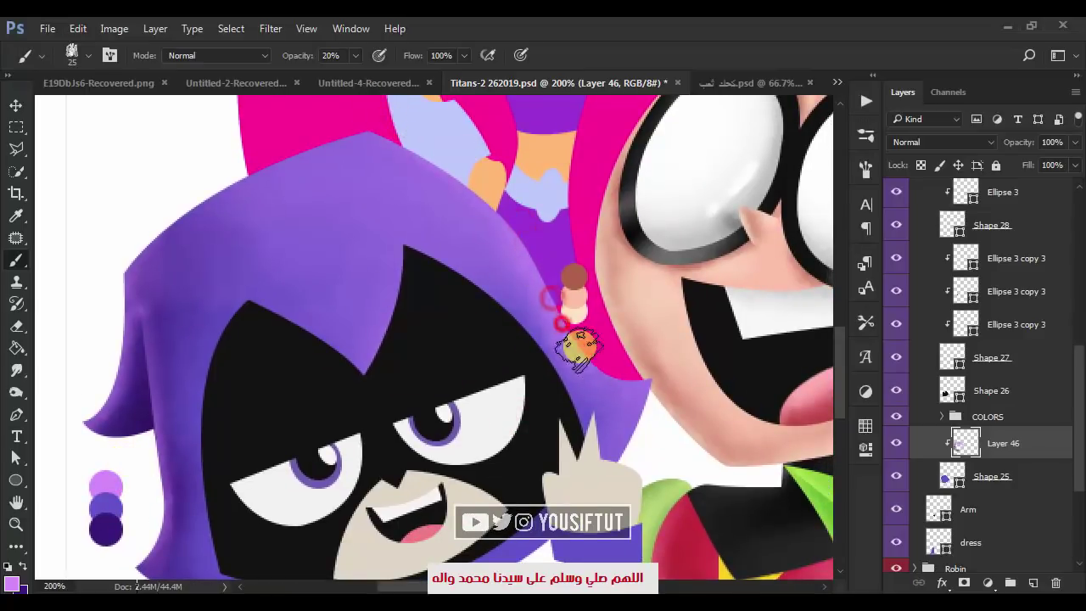
left_click(631, 369, "alt")
left_click(12, 584)
left_click(96, 494)
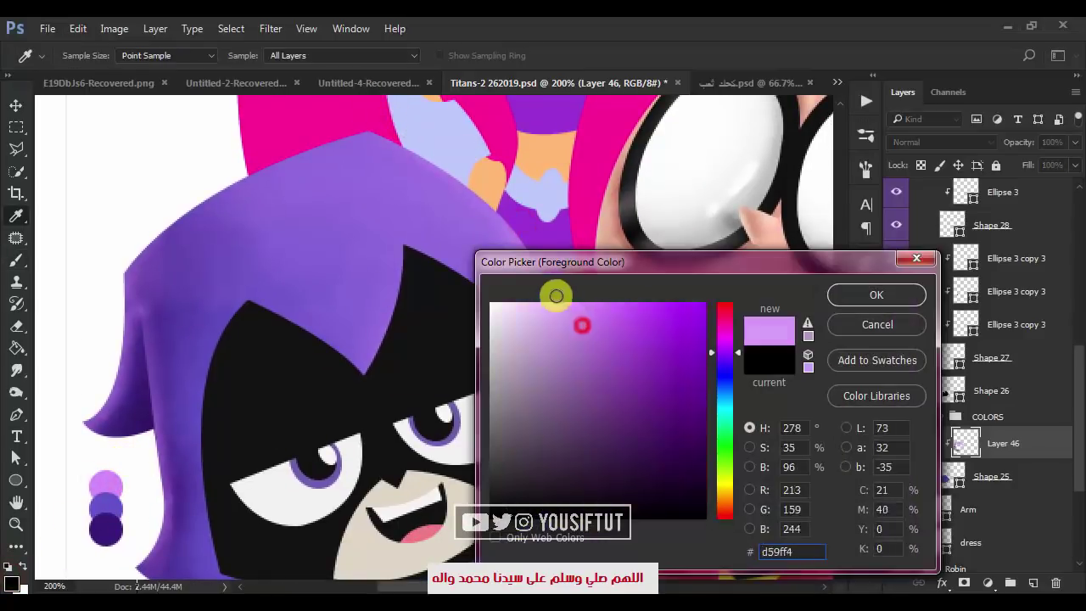
left_click(899, 294)
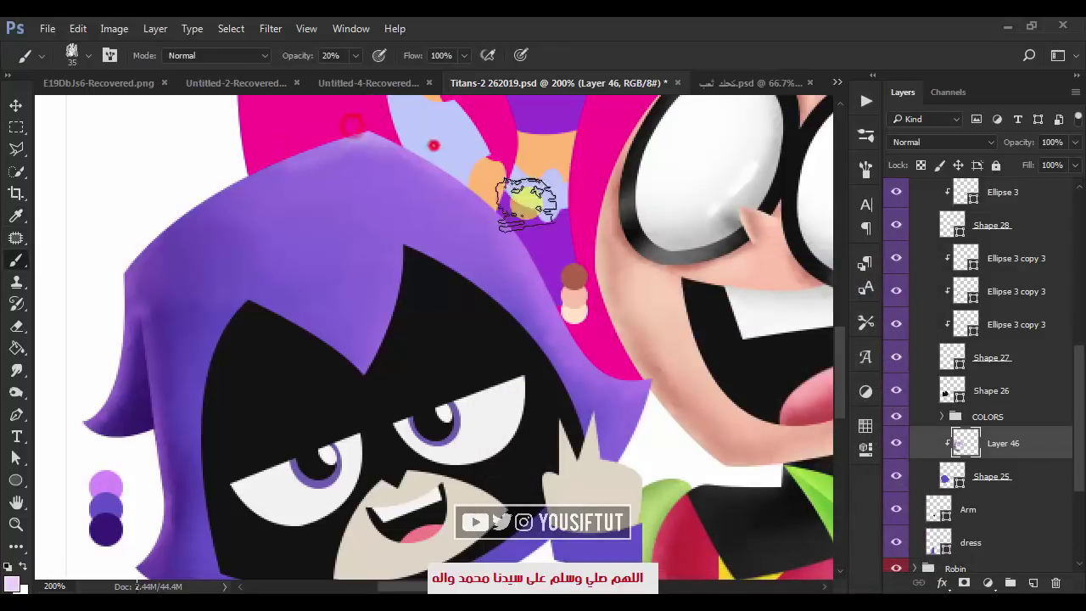
left_click_drag(602, 366, 647, 415)
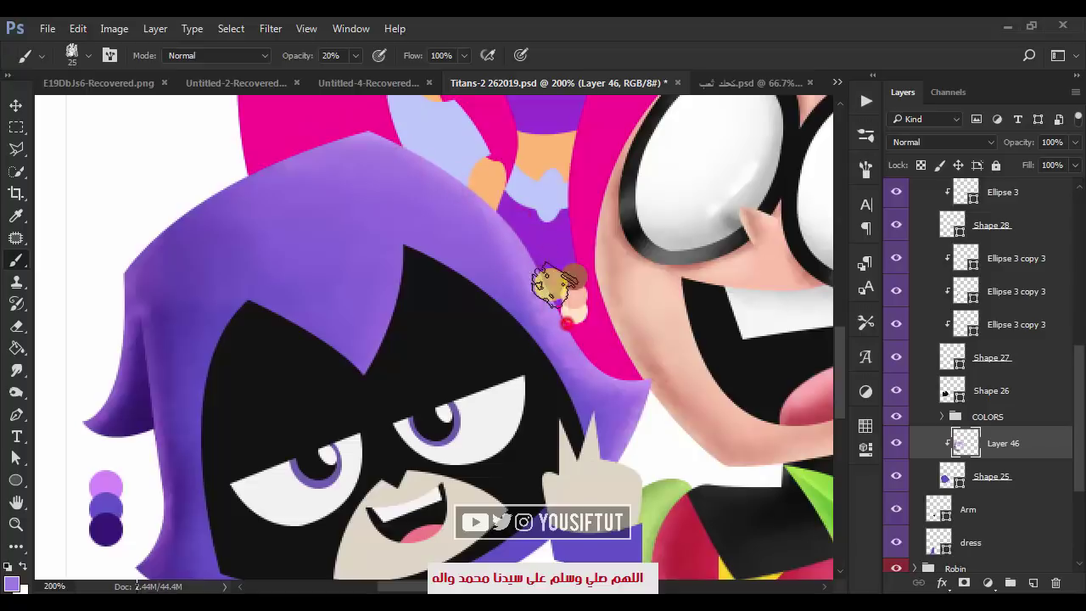
- Pick the dark purple swatch, resize the brush, and deepen the hood shading
left_click_drag(577, 407, 659, 289)
left_click(187, 414, "alt")
key("]")
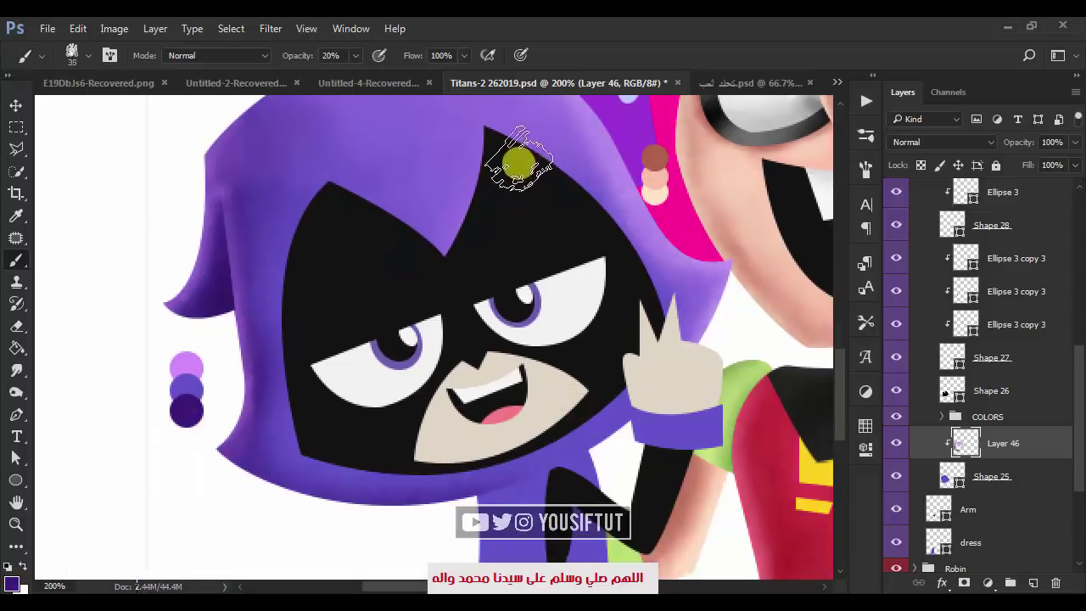
key("]")
key("]")
key("]")
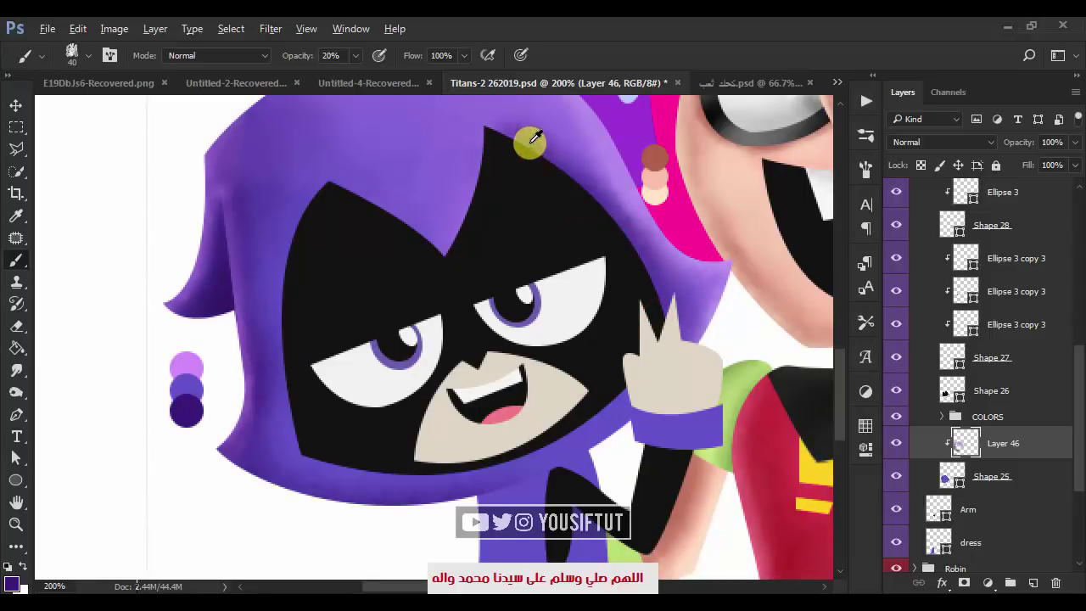
scroll(521, 174, "up", 3)
scroll(695, 382, "left", 2)
scroll(695, 382, "down", 2)
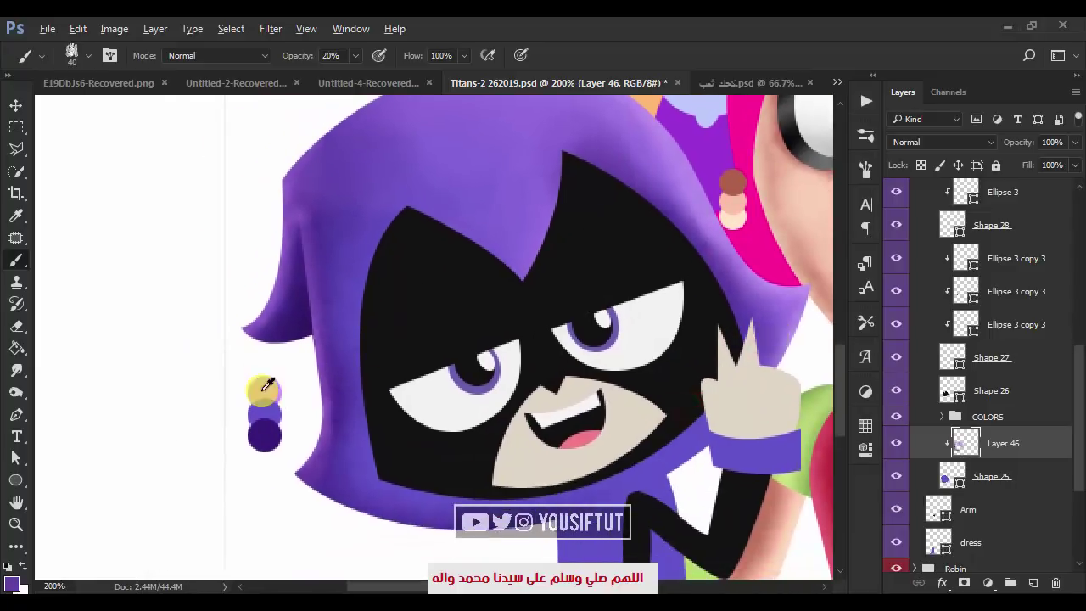
key("[")
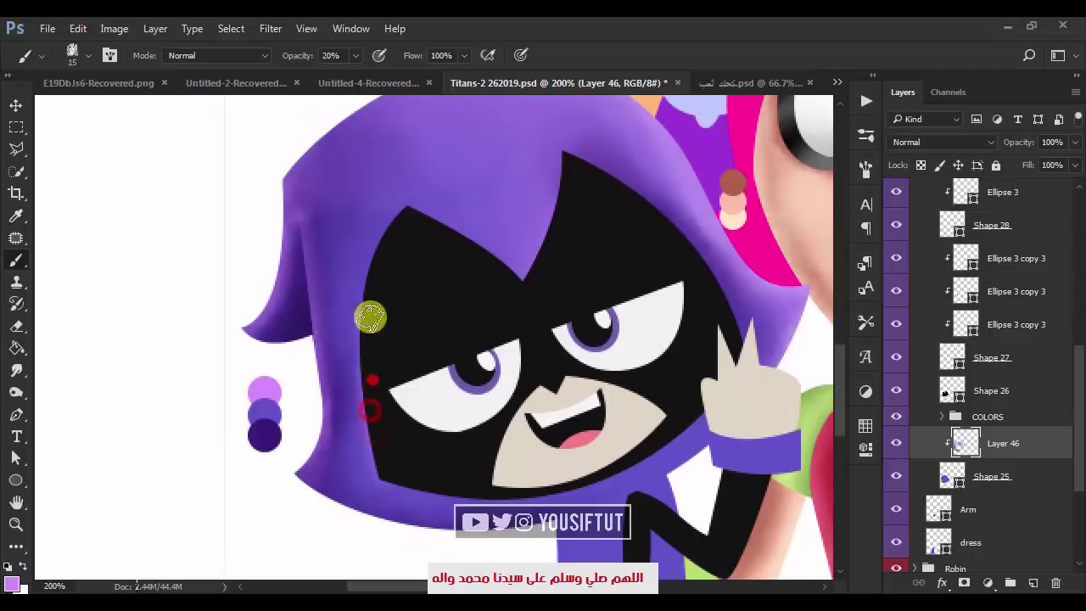
scroll(535, 407, "up", 3)
scroll(572, 450, "right", 1)
key("]")
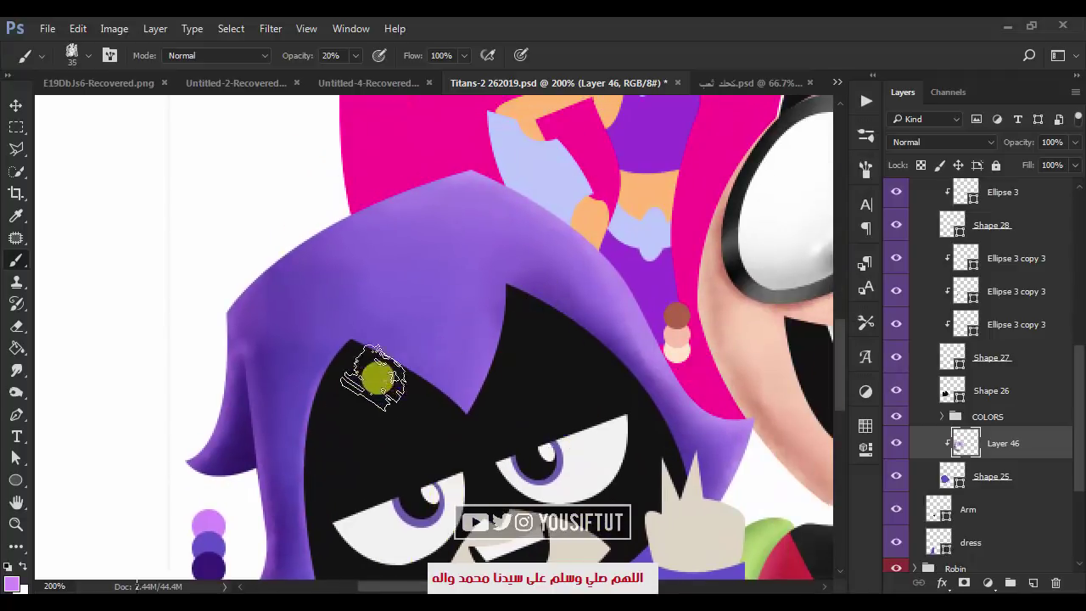
left_click(208, 567, "alt")
mouse_move(373, 308)
left_mouse_down()
mouse_move(438, 412)
mouse_move(389, 303)
left_mouse_up()
- Check Layer 46 at 100% by toggling it, then add more soft shading to the hood
scroll(368, 335, "down", 2)
scroll(365, 323, "left", 1)
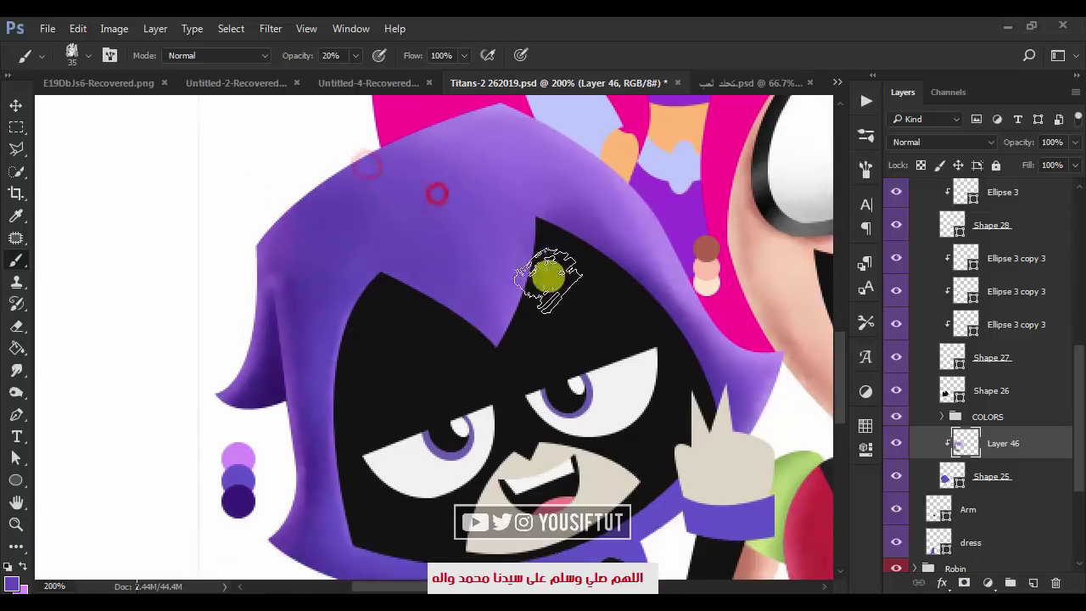
key("z")
left_click(606, 330, "alt")
left_click(605, 330, "alt")
key("ctrl+1")
key("b")
left_click(895, 442)
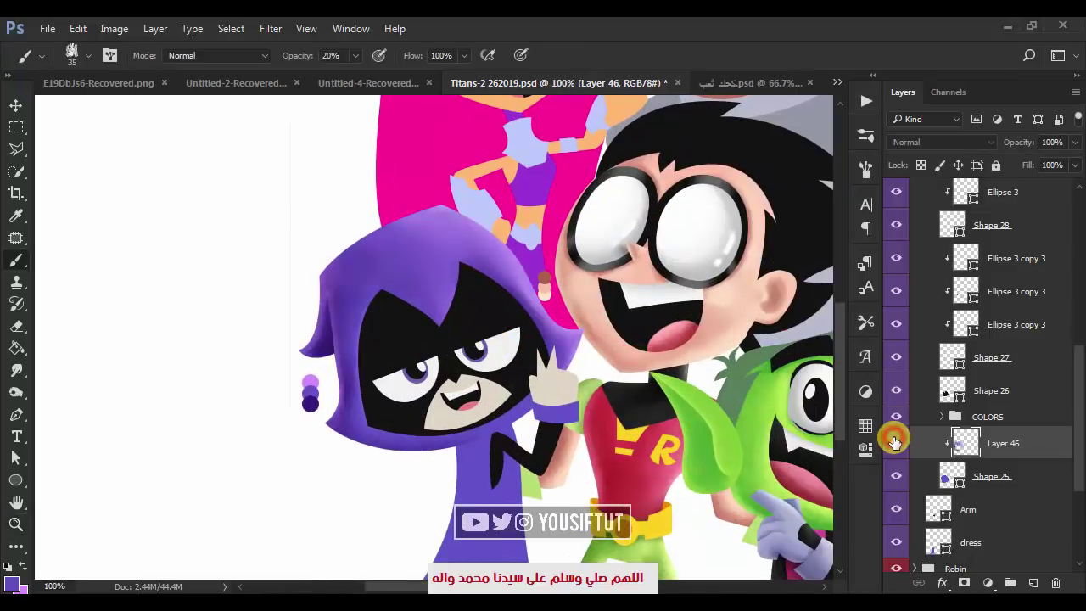
left_click_drag(330, 265, 430, 335)
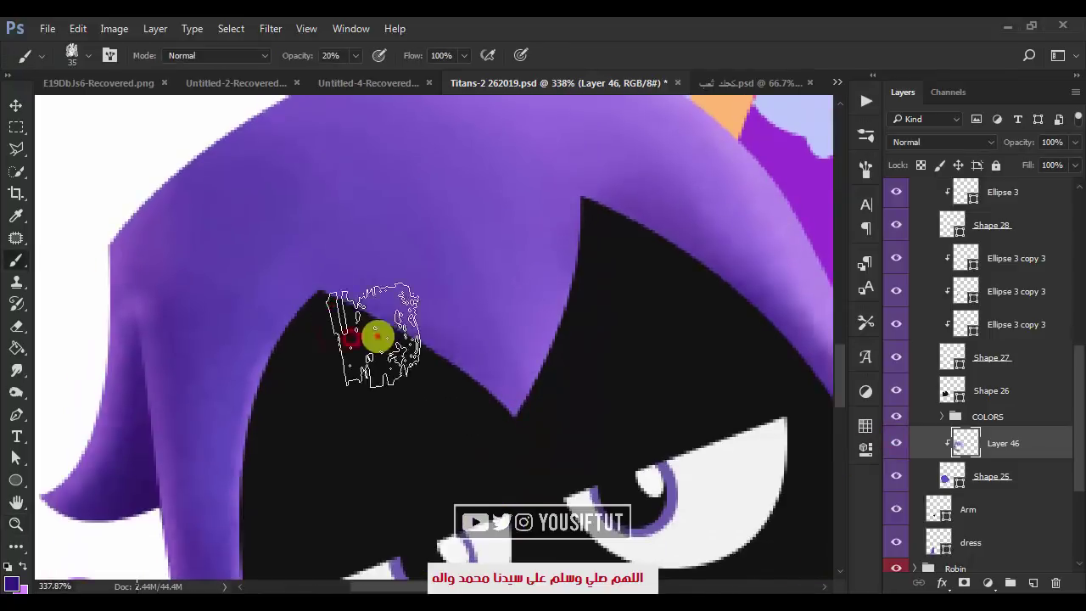
left_click_drag(484, 463, 257, 254)
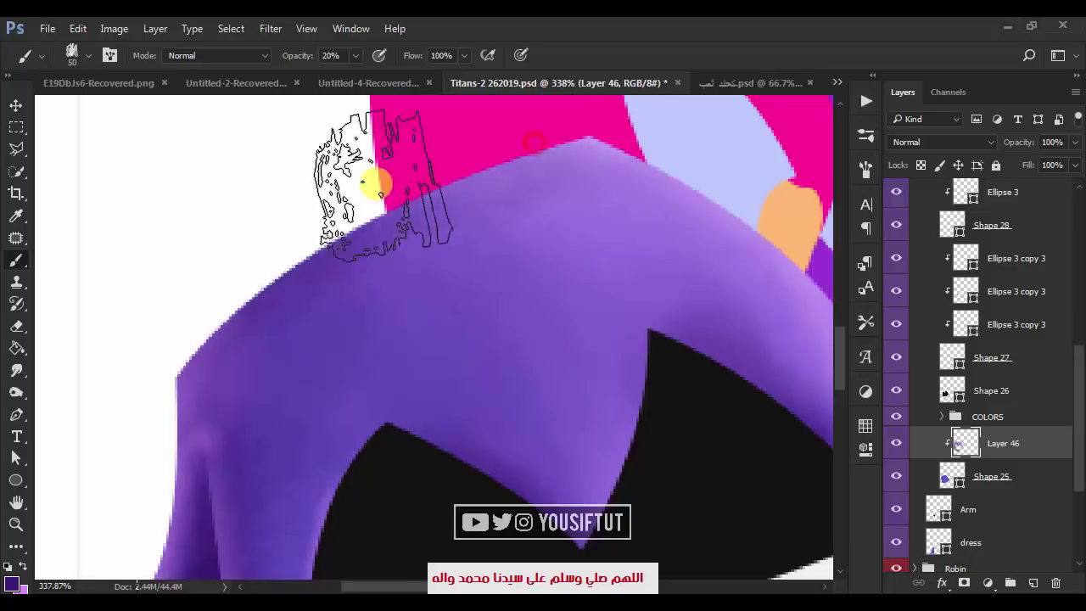
- Zoom out to review the shaded hood among all the characters, then move to Raven's dress
key("bracketright")
key("bracketright")
key("bracketright")
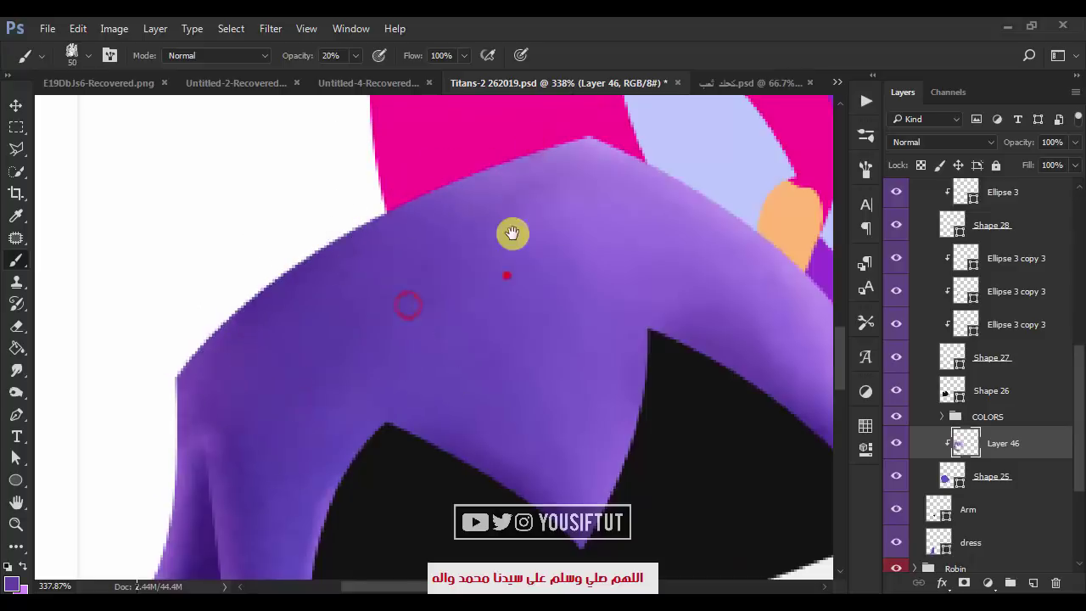
key("z")
left_click(395, 381, "alt")
left_click(585, 430, "alt")
left_click(503, 362, "alt")
key("b")
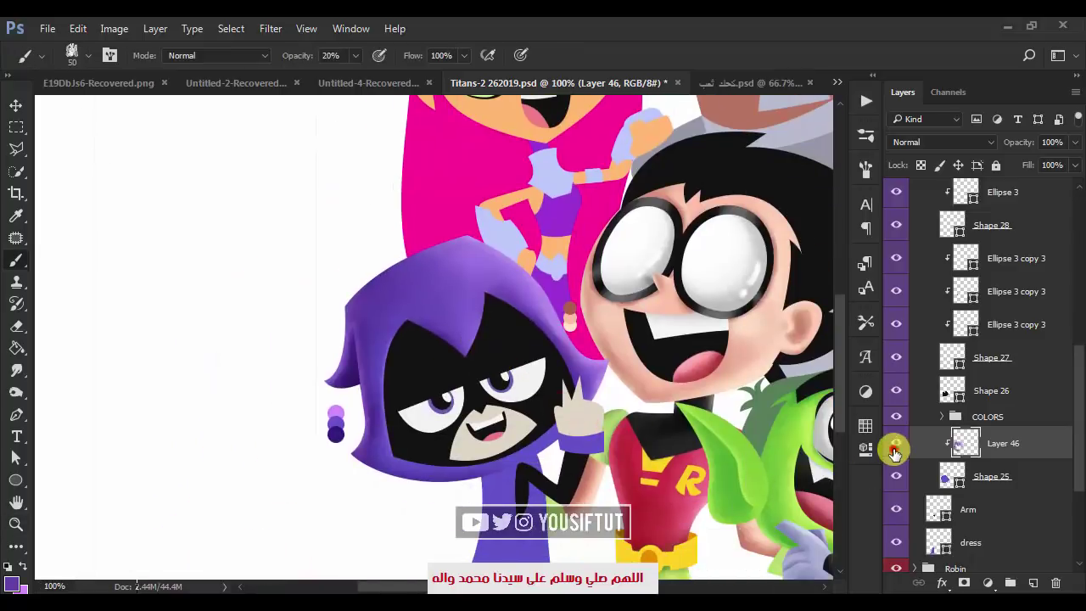
key("z")
left_click(611, 495)
key("b")
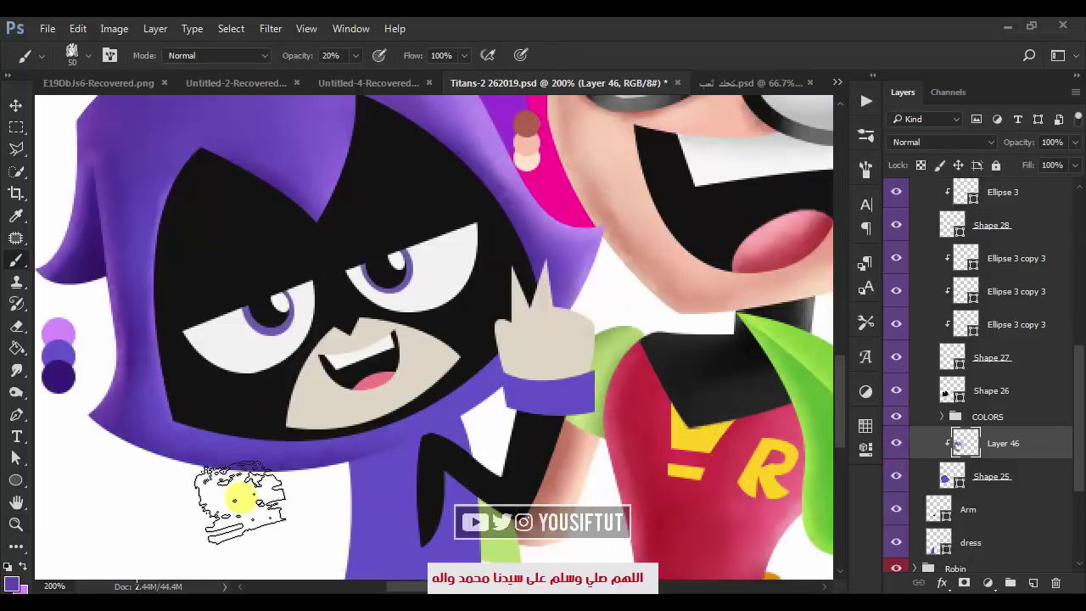
key("bracketleft")
key("bracketleft")
key("bracketleft")
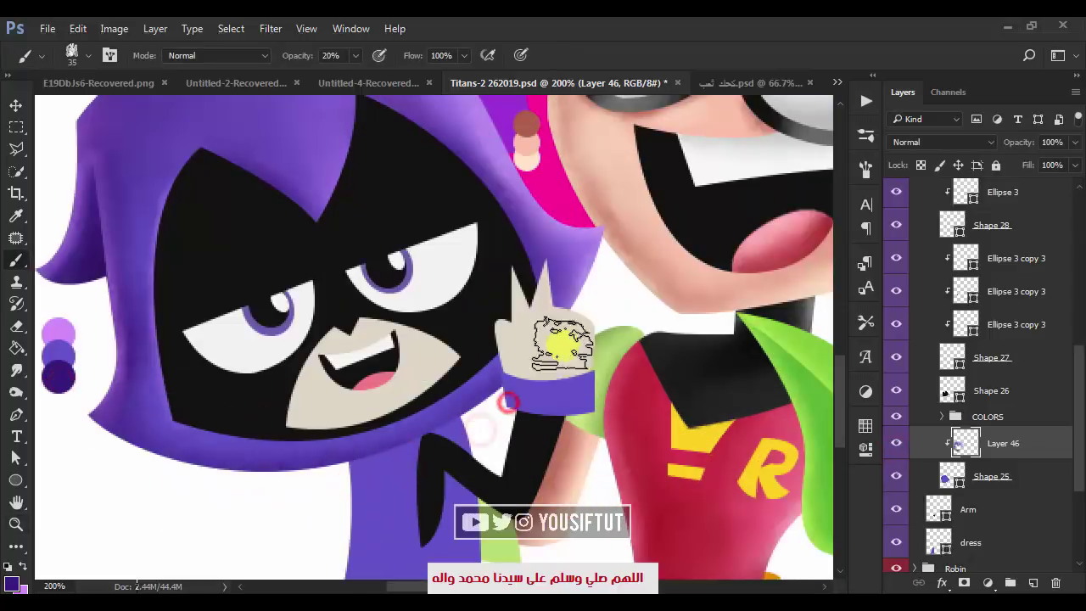
left_click_drag(487, 447, 498, 328)
- Show the Background copy reference and select Raven's dress layer
scroll(1066, 426, "up", 10)
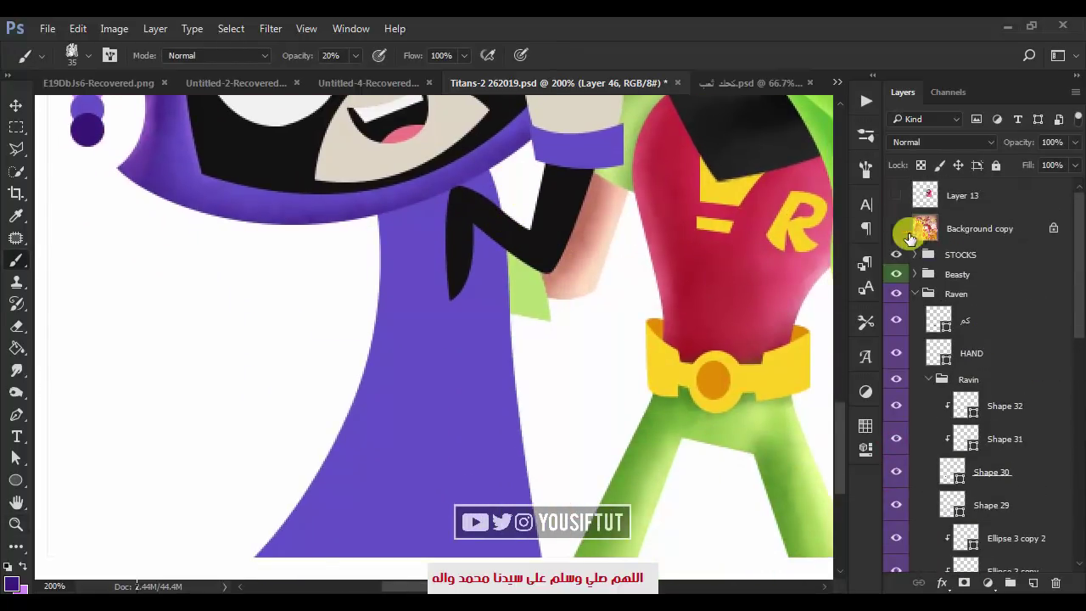
left_click(896, 228)
key("l")
key("v")
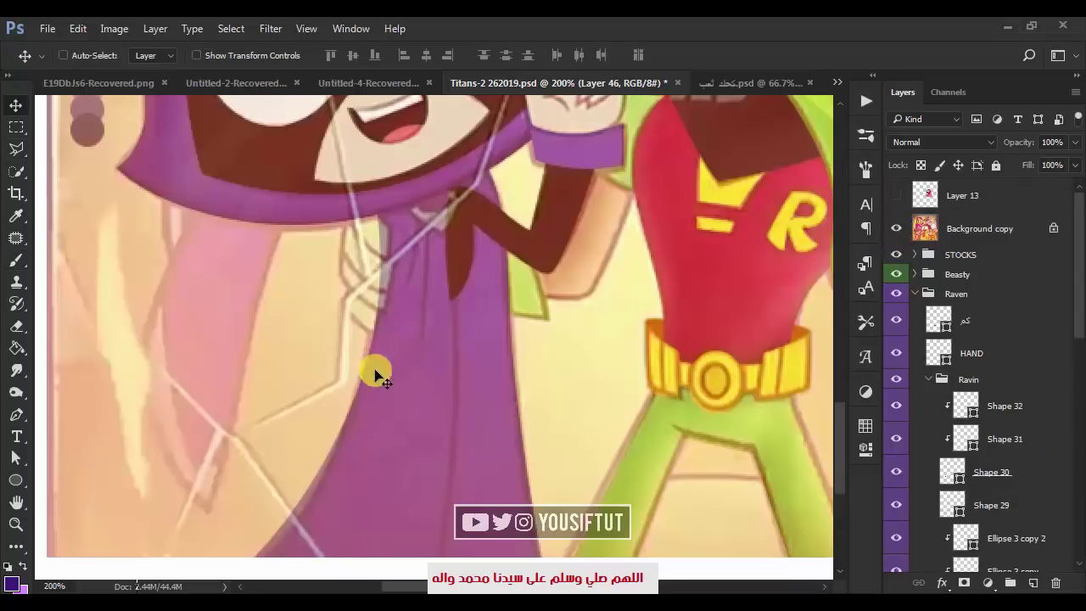
left_click(375, 370, "ctrl")
scroll(1030, 364, "down", 3)
- Trace Shape 94 down the front of the dress with the Pen tool
key("p")
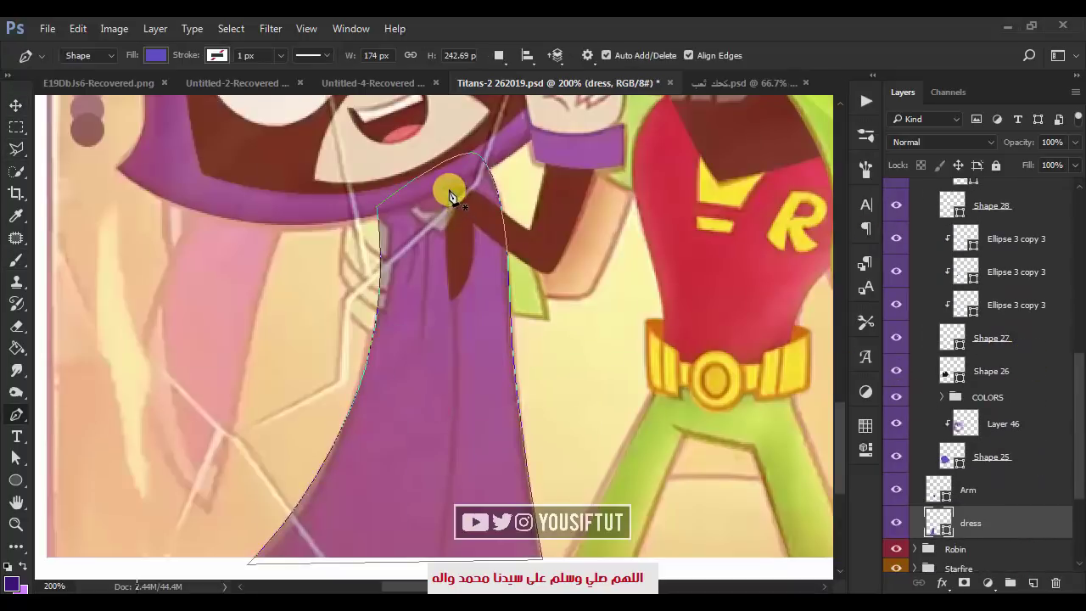
left_click(449, 184)
scroll(462, 376, "down", 3)
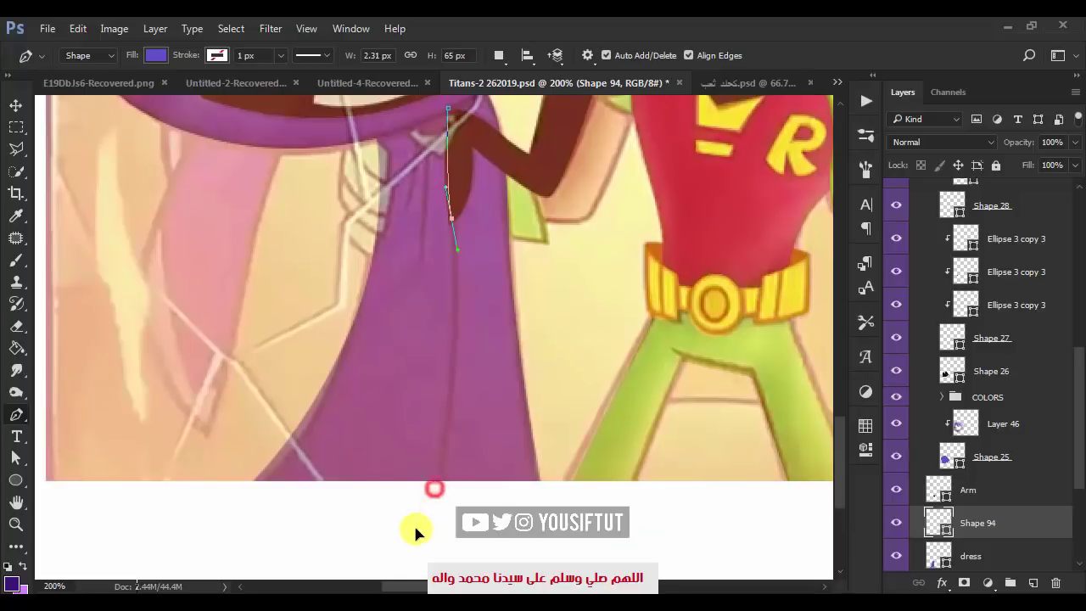
left_click(218, 496)
left_click_drag(296, 332, 366, 125)
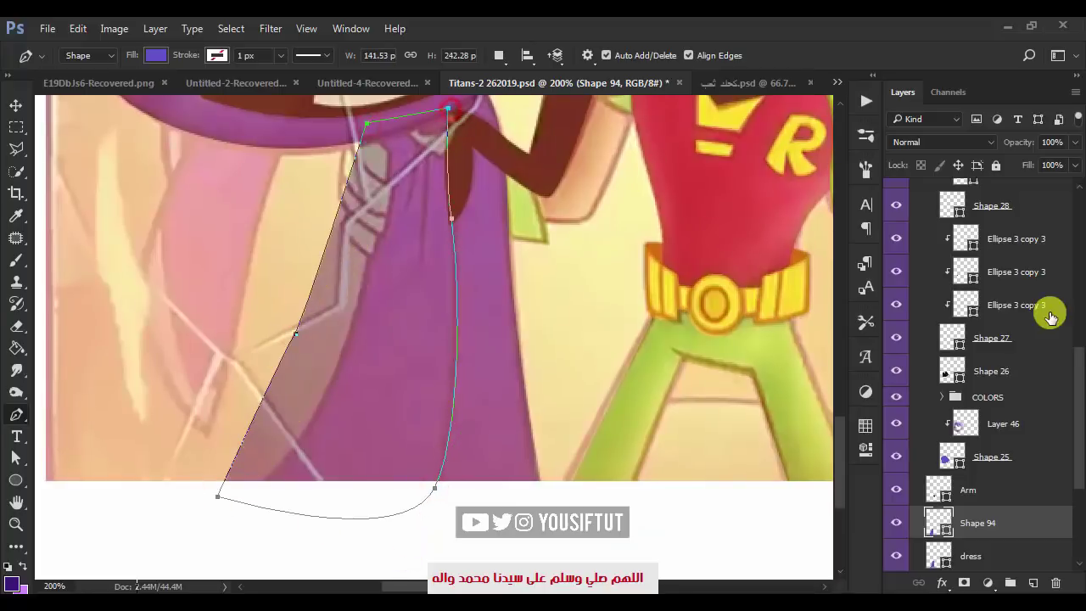
scroll(902, 262, "up", 5)
scroll(901, 246, "up", 3)
left_click(895, 246)
scroll(975, 462, "down", 7)
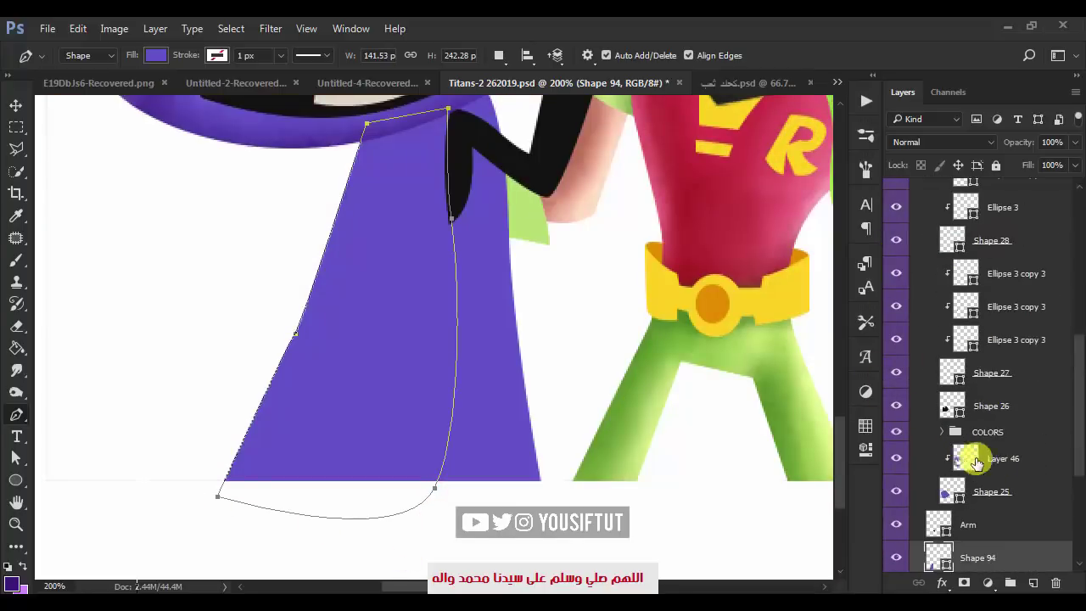
scroll(975, 462, "down", 1)
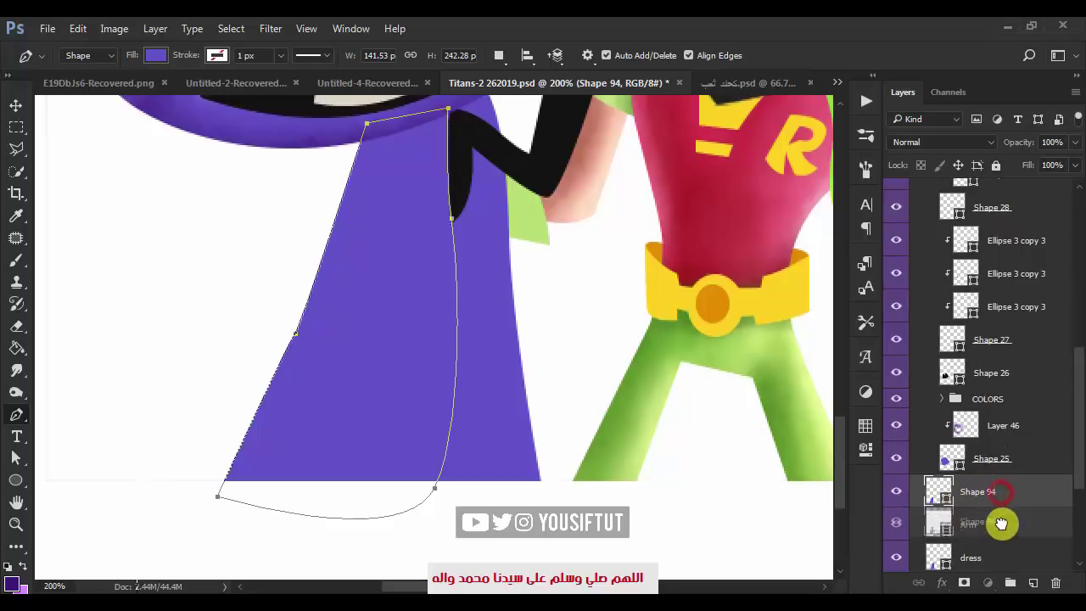
- Move Shape 94 below the Arm layer, clip it to the dress, and refine its edge by the arm
left_click_drag(975, 492, 988, 530)
left_click(976, 542, "alt")
key("z")
left_click(489, 230)
key("a")
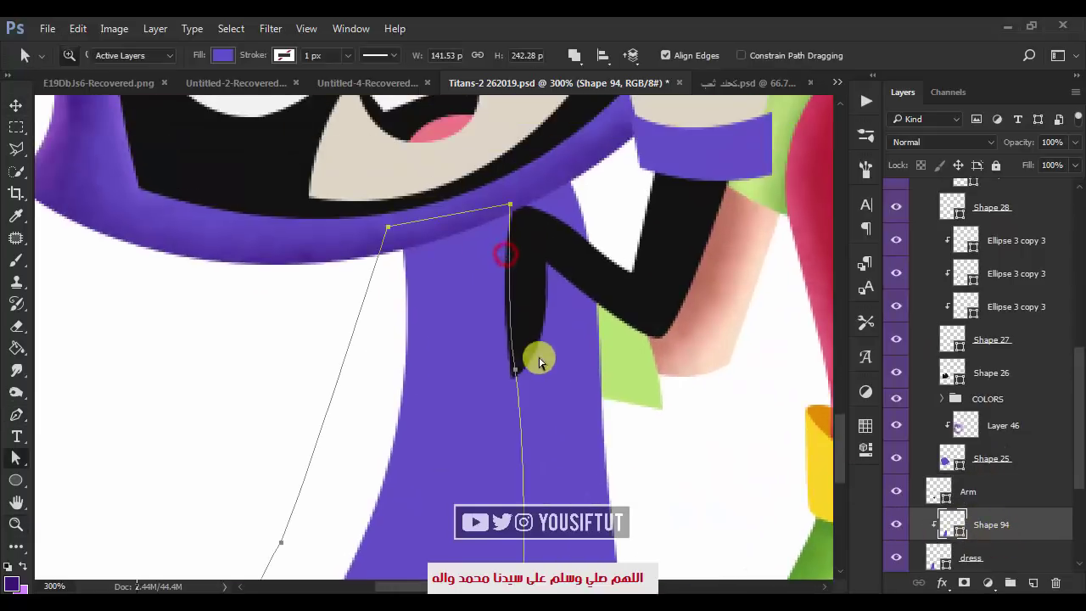
left_click(518, 373)
left_click_drag(512, 374, 513, 369)
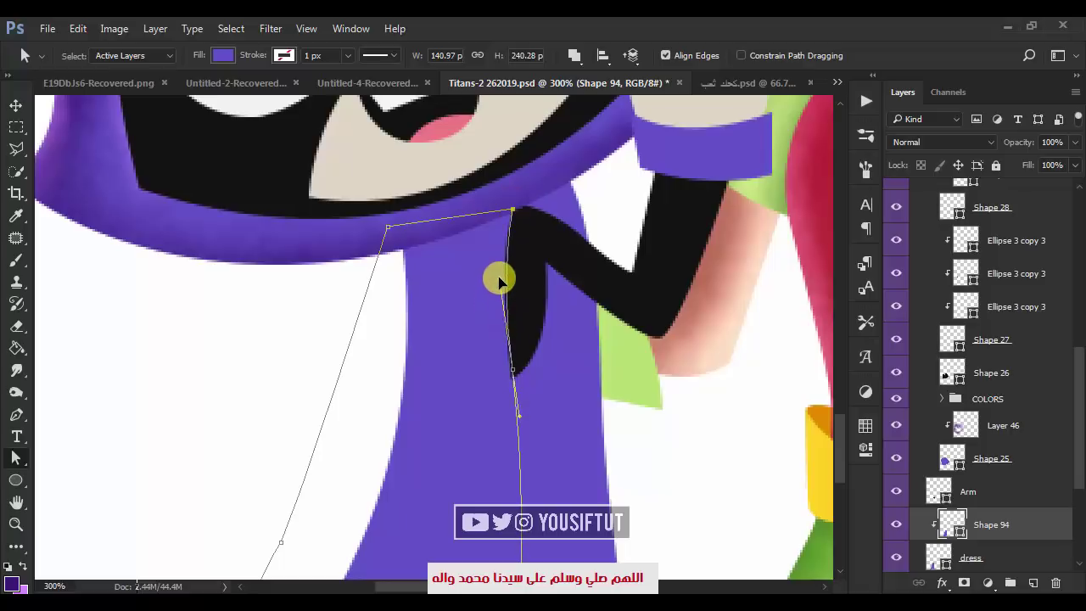
key("z")
left_click(574, 388, "alt")
left_click(965, 528)
- Add Layer 47 above the dress and paint faint shading with the sampled dress purple
key("b")
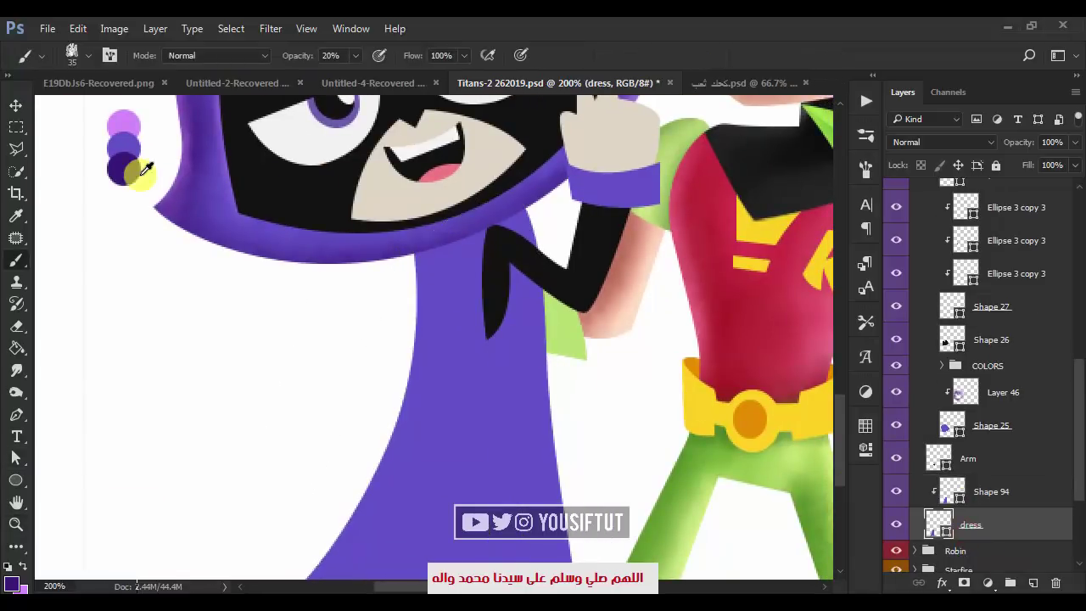
left_click(1053, 583)
key("bracketright")
key("bracketright")
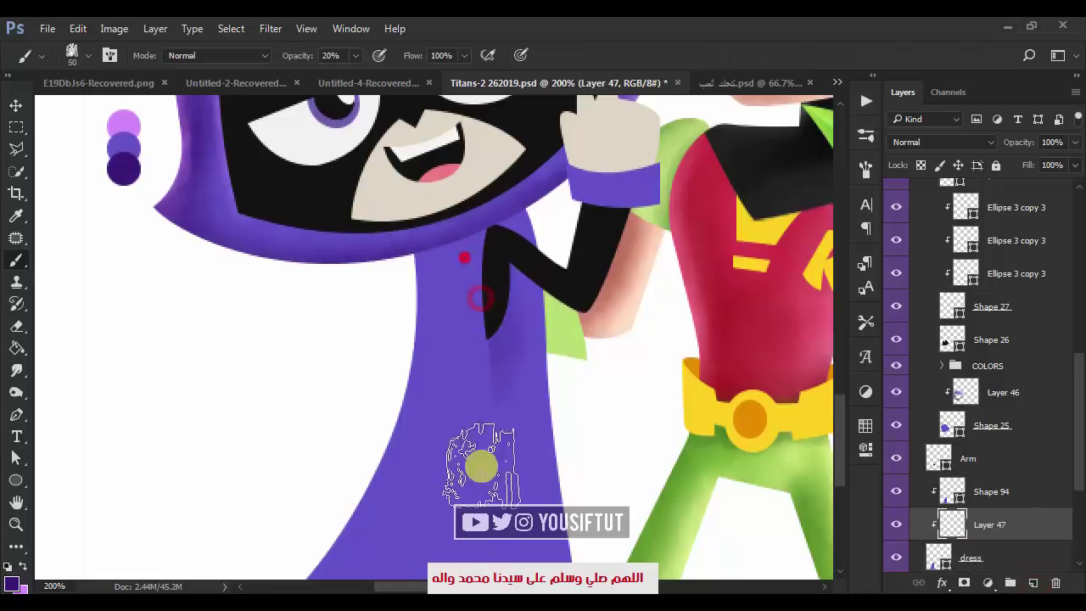
scroll(467, 441, "down", 2)
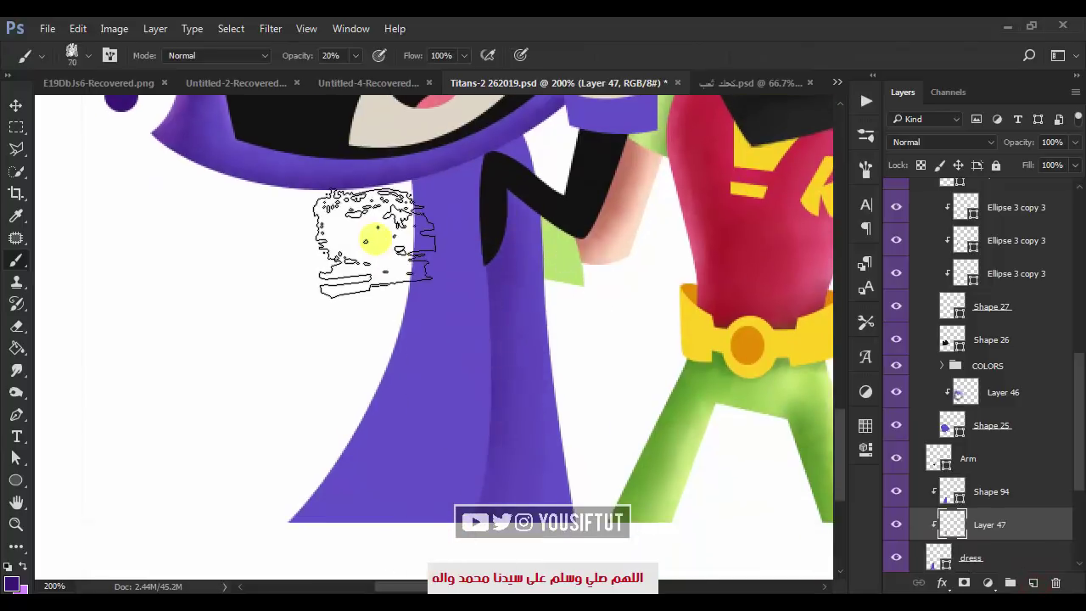
scroll(365, 233, "up", 2)
key("bracketleft")
key("bracketleft")
key("bracketleft")
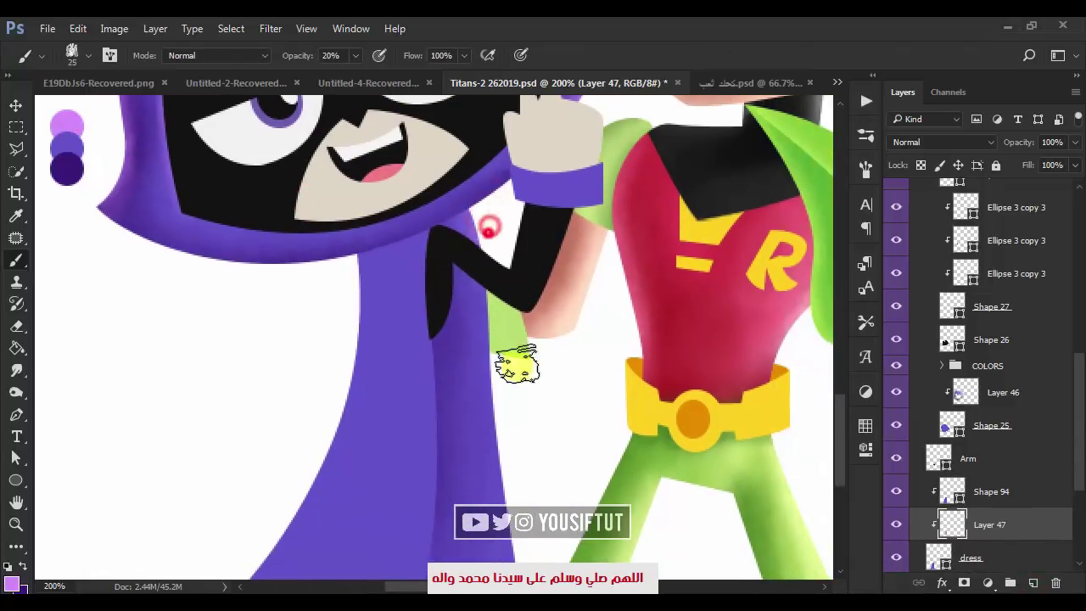
scroll(494, 387, "down", 3)
key("bracketright")
left_click(461, 351, "alt")
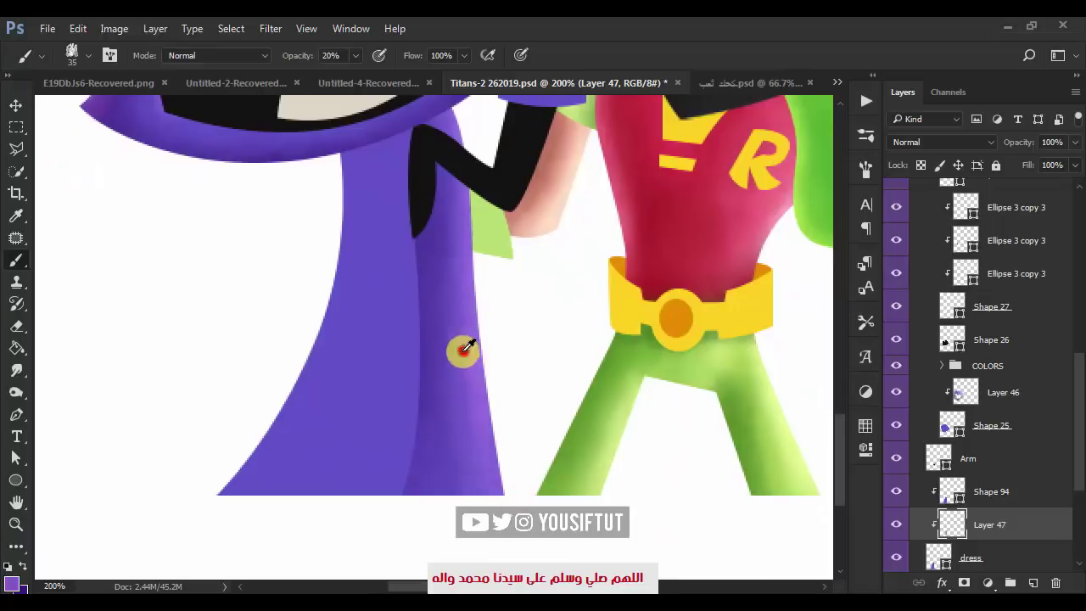
left_click_drag(484, 314, 475, 428)
- Sample lighter and dark purples beside the arm, then add Layer 48 clipped to the dress
scroll(449, 407, "up", 4)
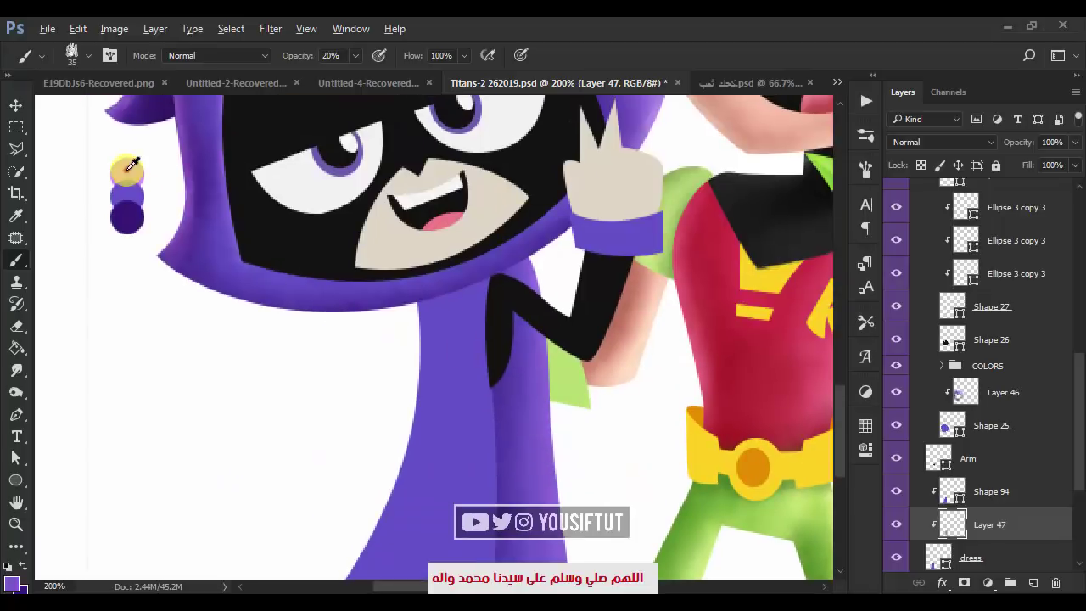
scroll(552, 450, "up", 2)
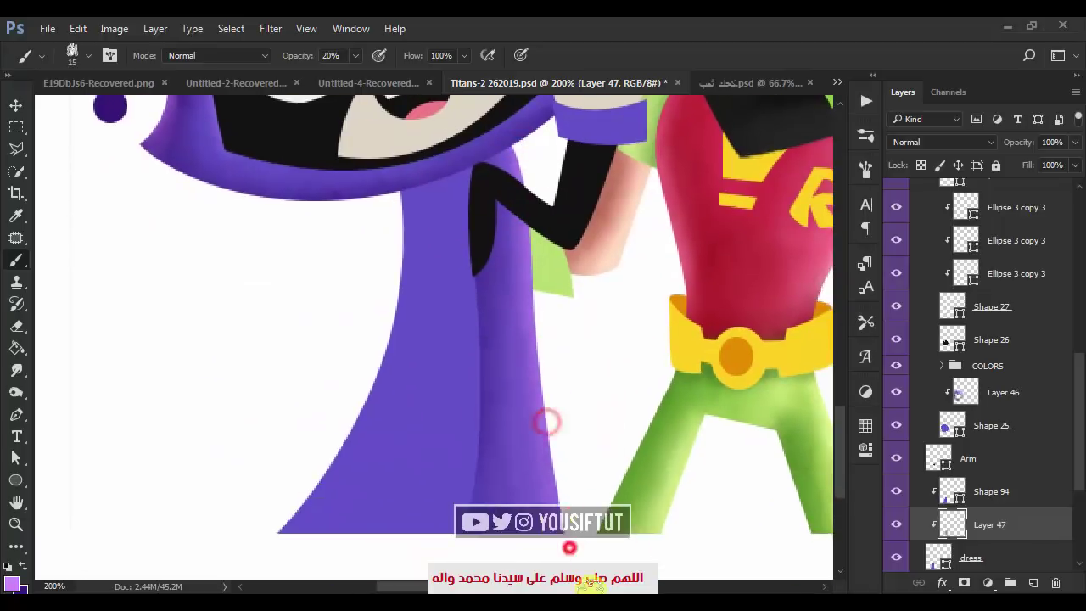
key("z")
left_click(579, 419)
key("b")
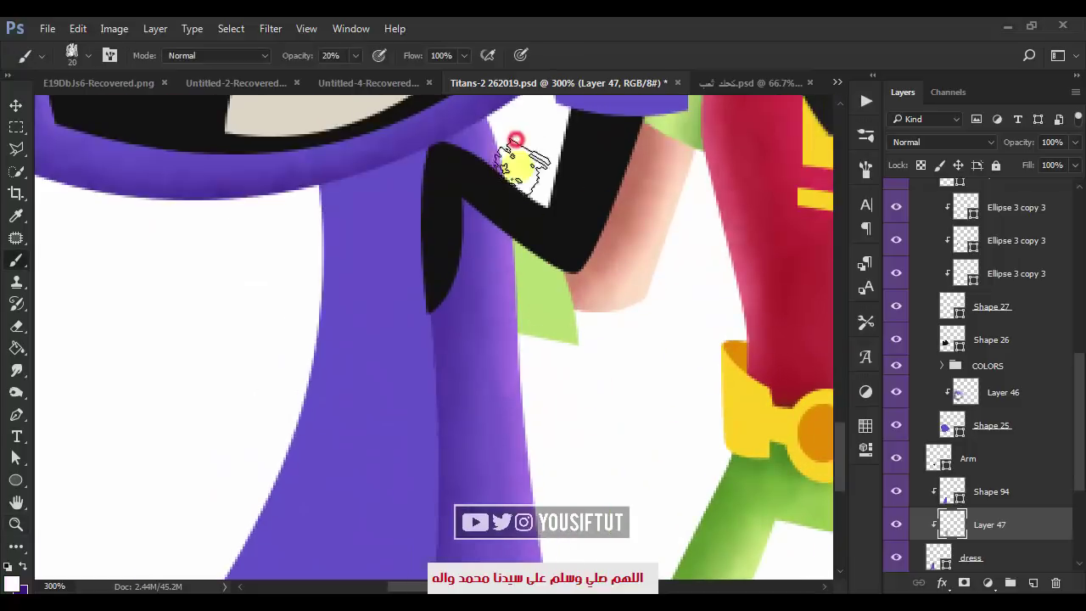
scroll(543, 465, "down", 2)
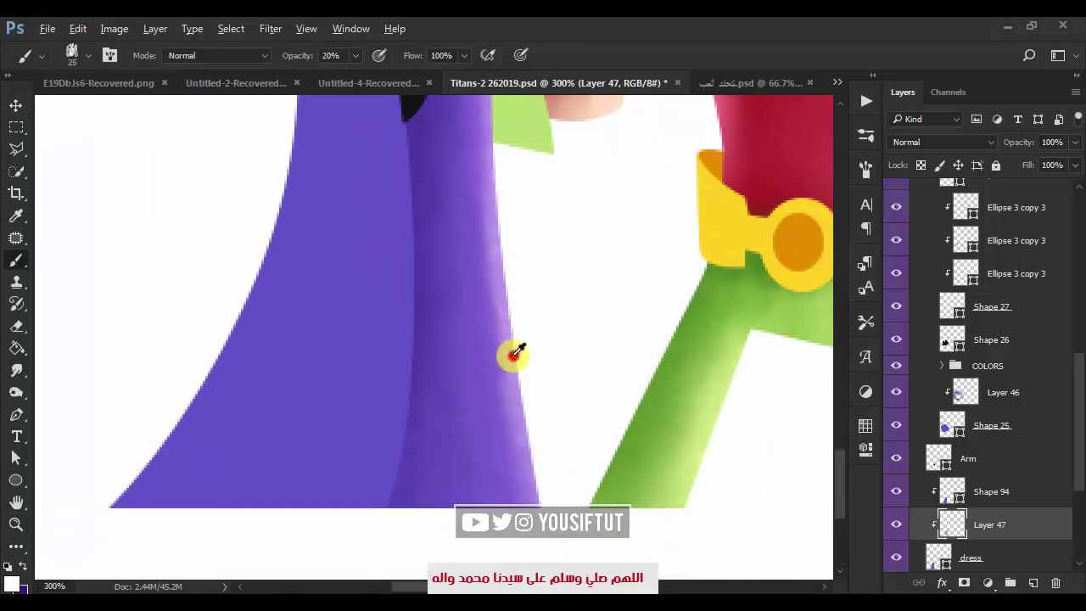
left_click(480, 283, "alt")
scroll(526, 238, "down", 1)
key("z")
scroll(543, 254, "down", 1)
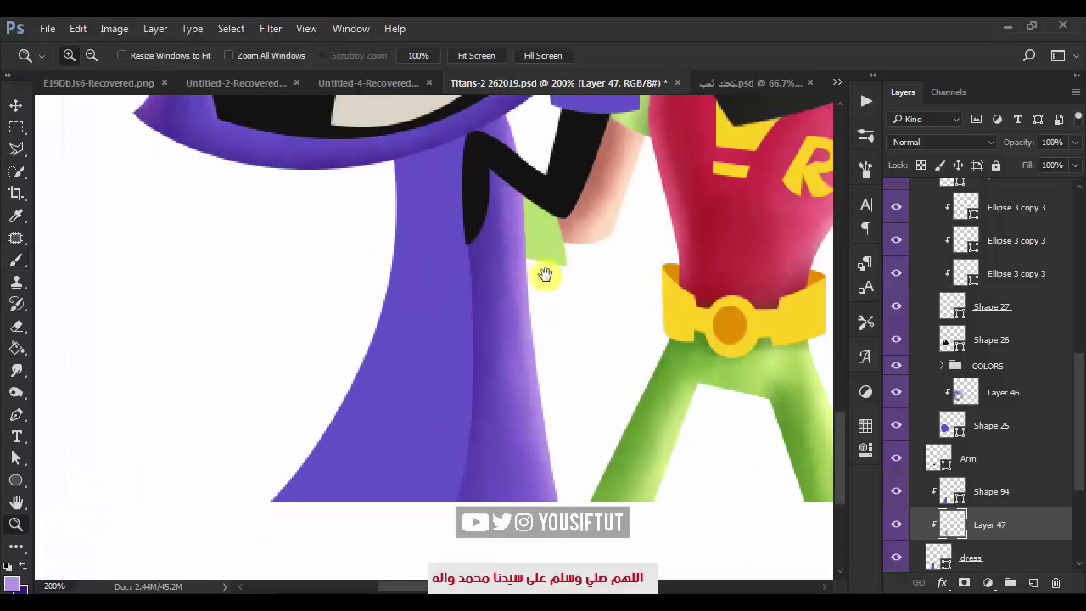
scroll(545, 274, "up", 1)
scroll(523, 363, "up", 1)
key("b")
scroll(261, 213, "up", 3)
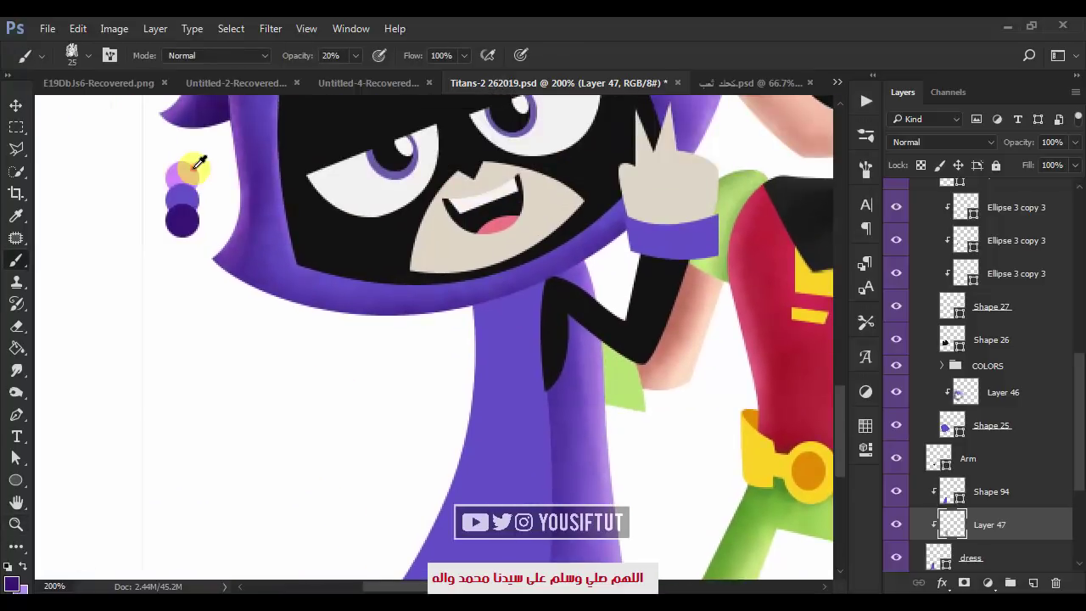
left_click(182, 219, "alt")
scroll(315, 295, "down", 3)
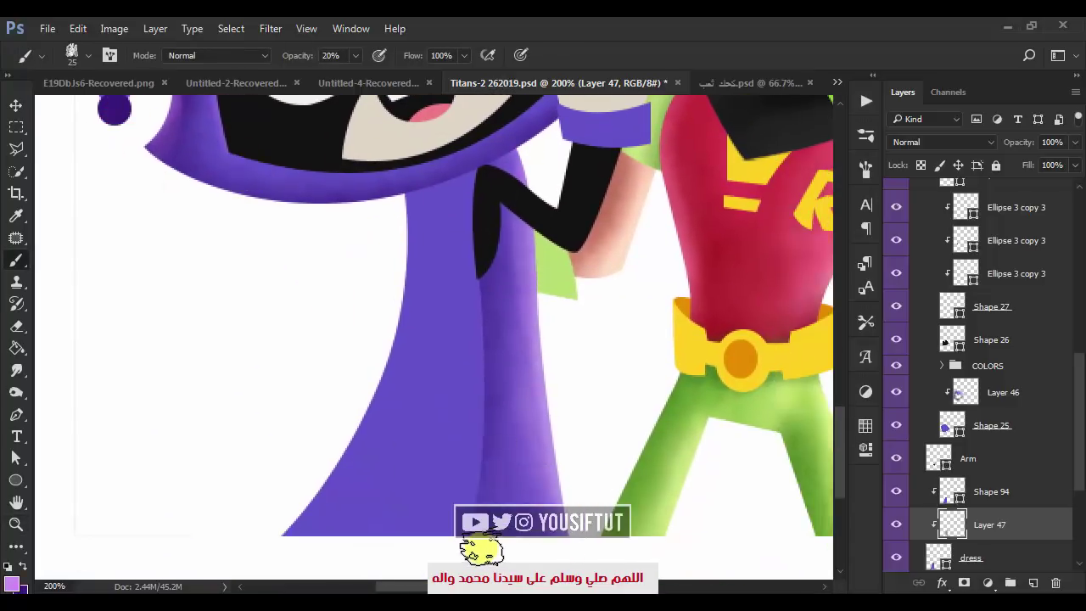
left_click(1010, 501)
left_click(1033, 583)
- Mask Layer 48 to the dress selection and paint faint purple shading down the dress and collar
left_click(951, 524, "ctrl")
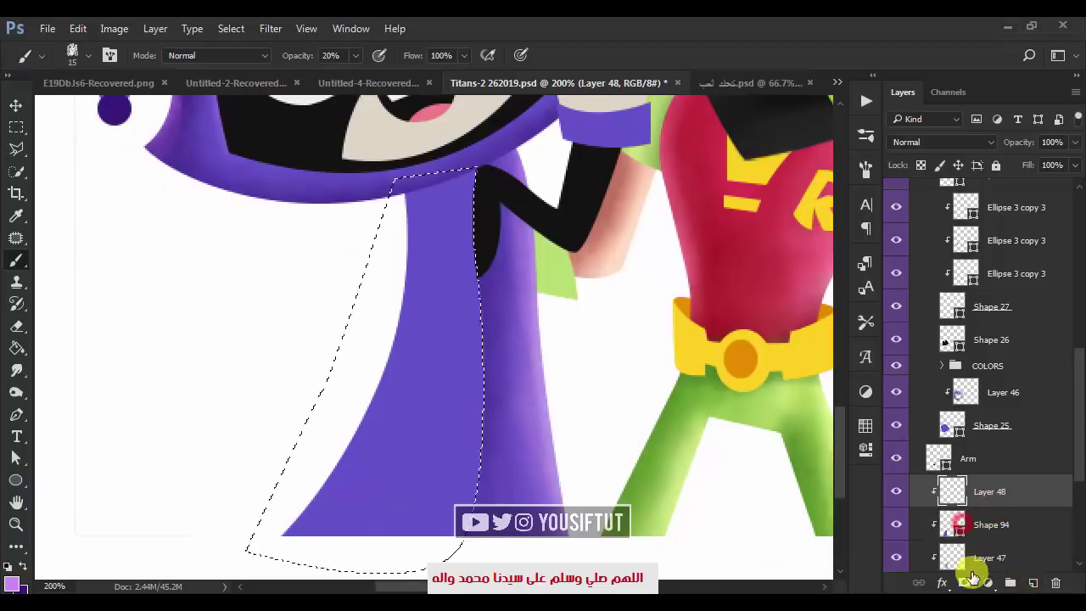
left_click(963, 583)
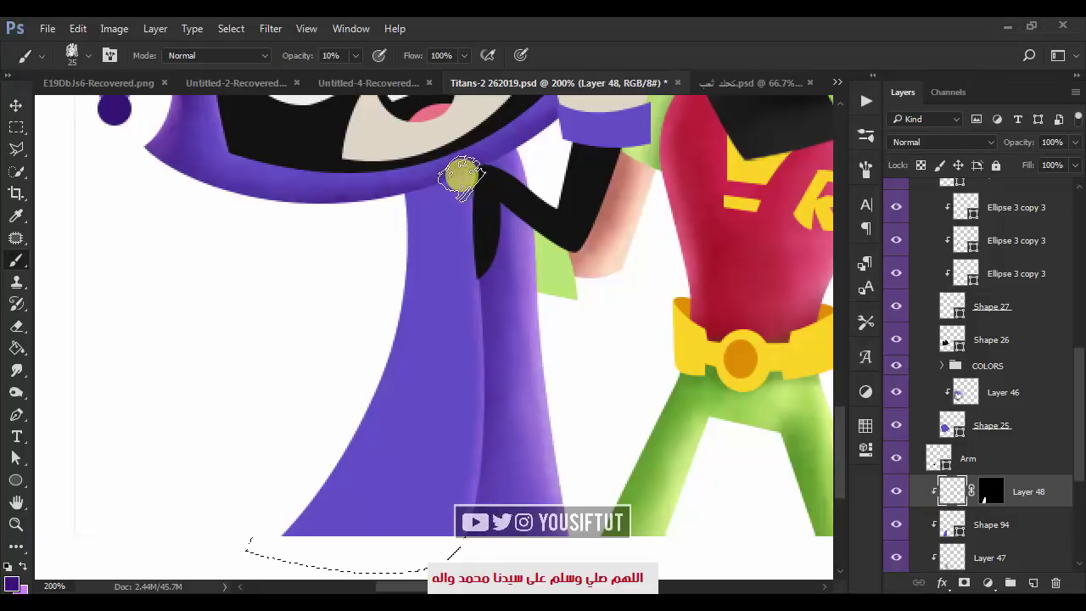
left_click_drag(458, 363, 463, 407)
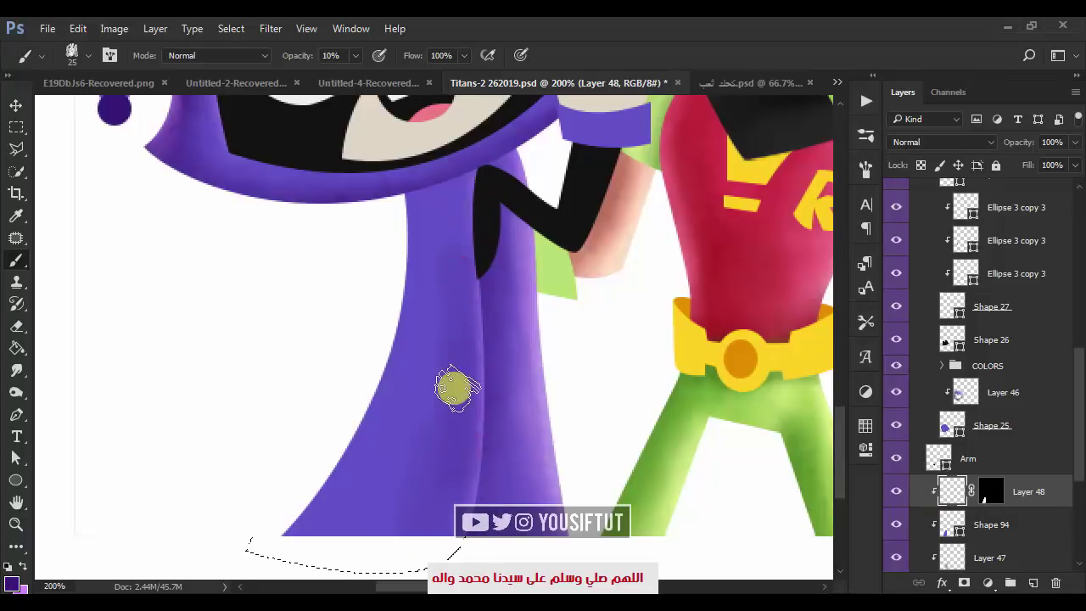
mouse_move(448, 230)
left_mouse_down()
mouse_move(456, 361)
mouse_move(478, 269)
mouse_move(436, 194)
left_mouse_up()
key("bracketright")
key("bracketleft")
key("bracketleft")
key("bracketleft")
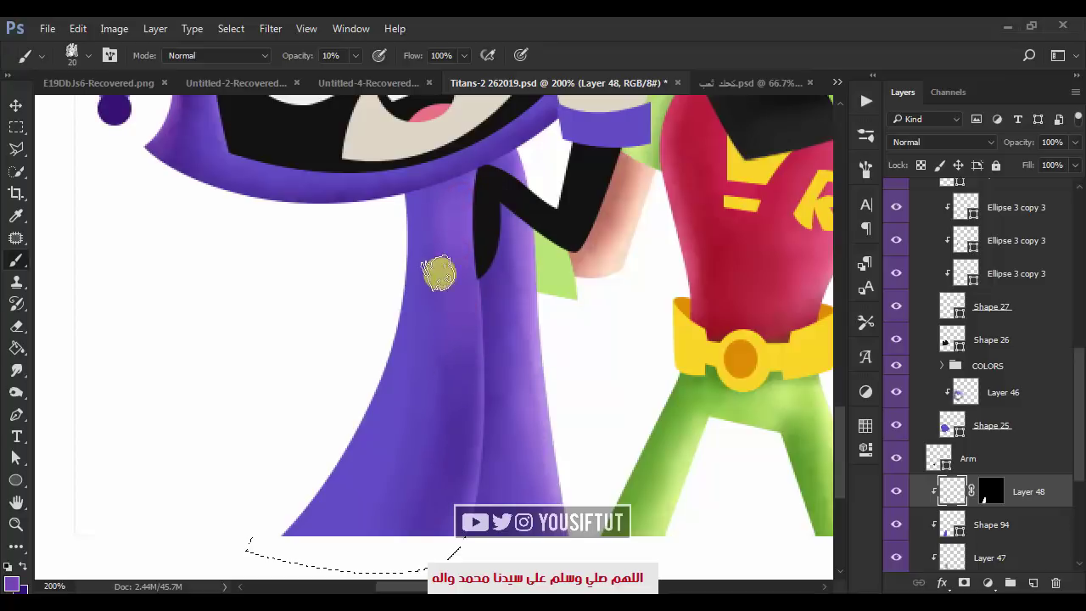
left_click_drag(271, 253, 317, 253)
- Raise brush opacity to 20% and paint purple strokes along the dress's left edge
key("x")
key("2")
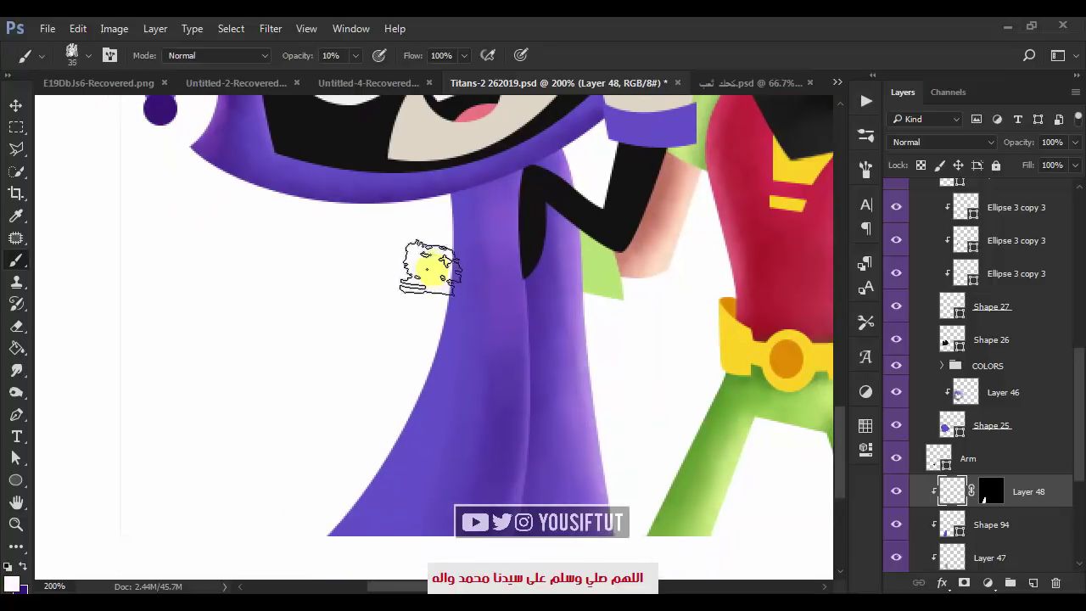
key("bracketright")
key("bracketright")
scroll(357, 255, "up", 1)
key("x")
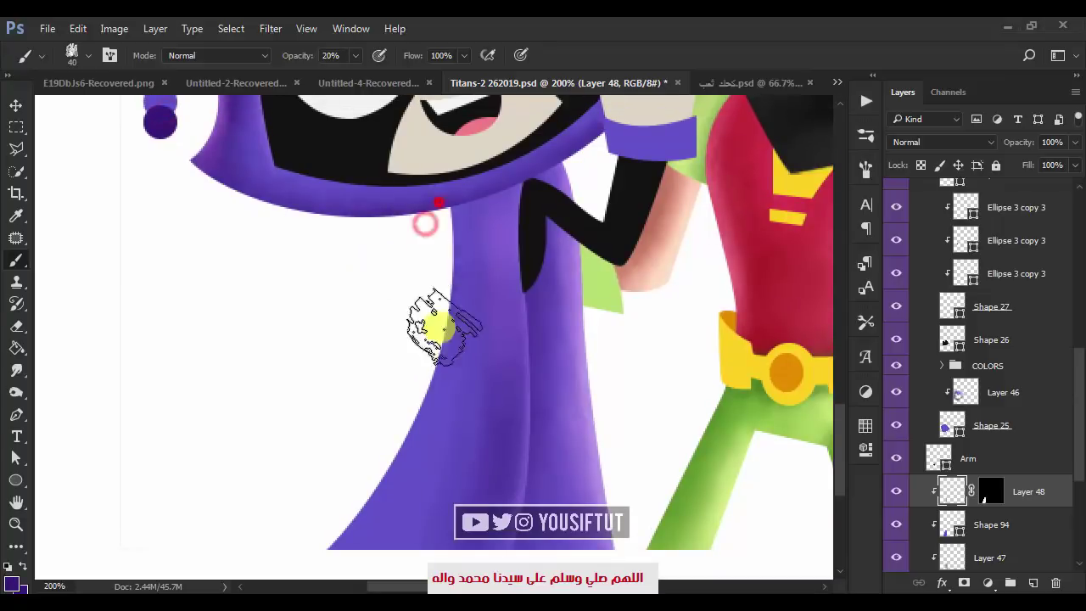
left_click_drag(439, 357, 350, 518)
left_click_drag(242, 213, 266, 284)
- Sample light purple and paint soft light purple on the lower dress
left_click(181, 148, "alt")
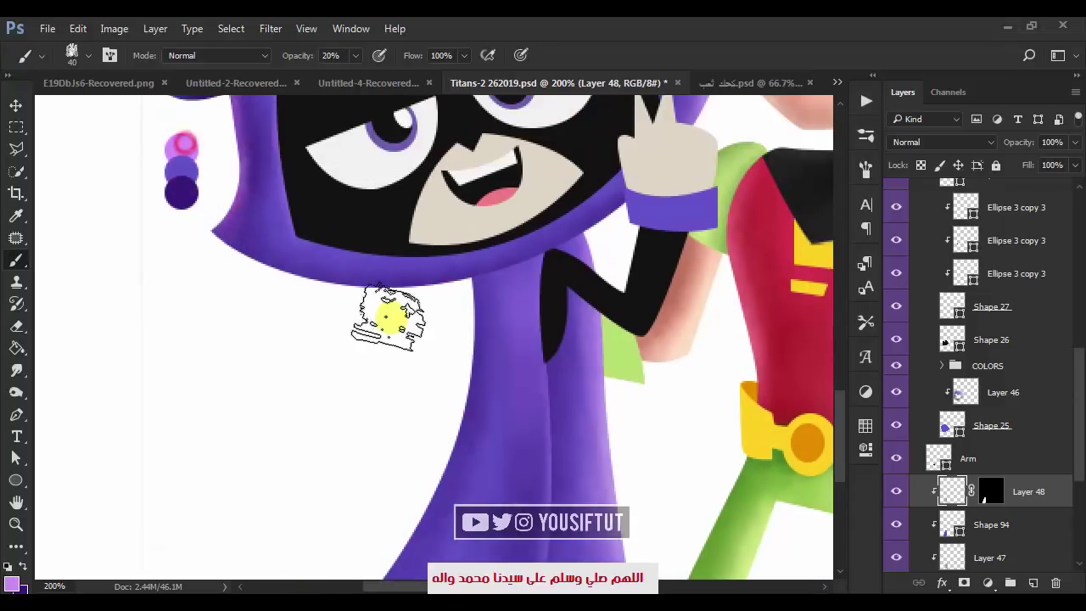
key("bracketleft")
key("bracketleft")
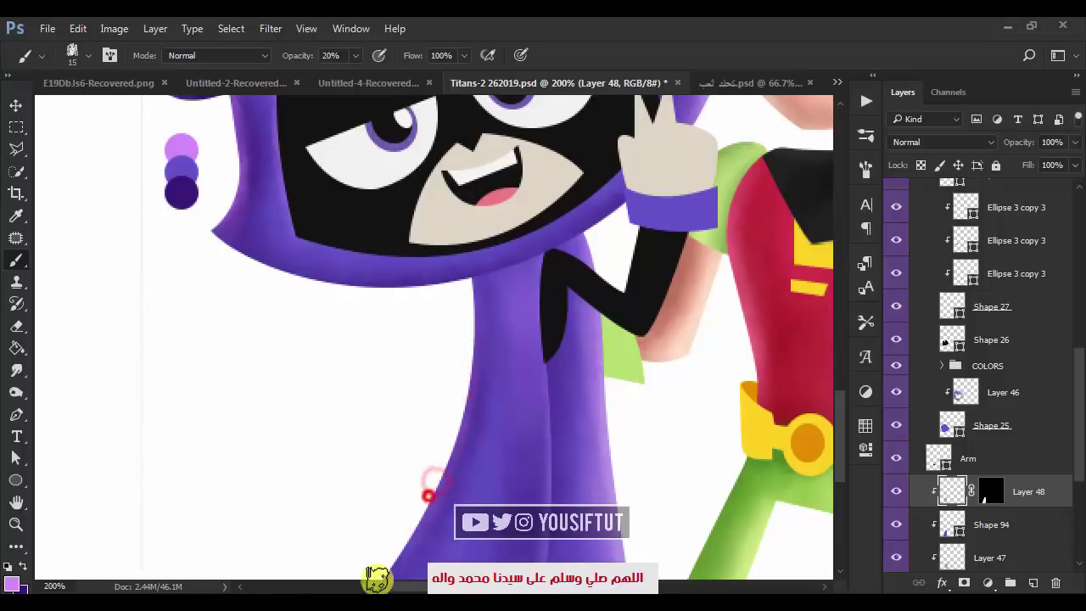
left_click_drag(376, 574, 416, 459)
key("bracketright")
key("bracketright")
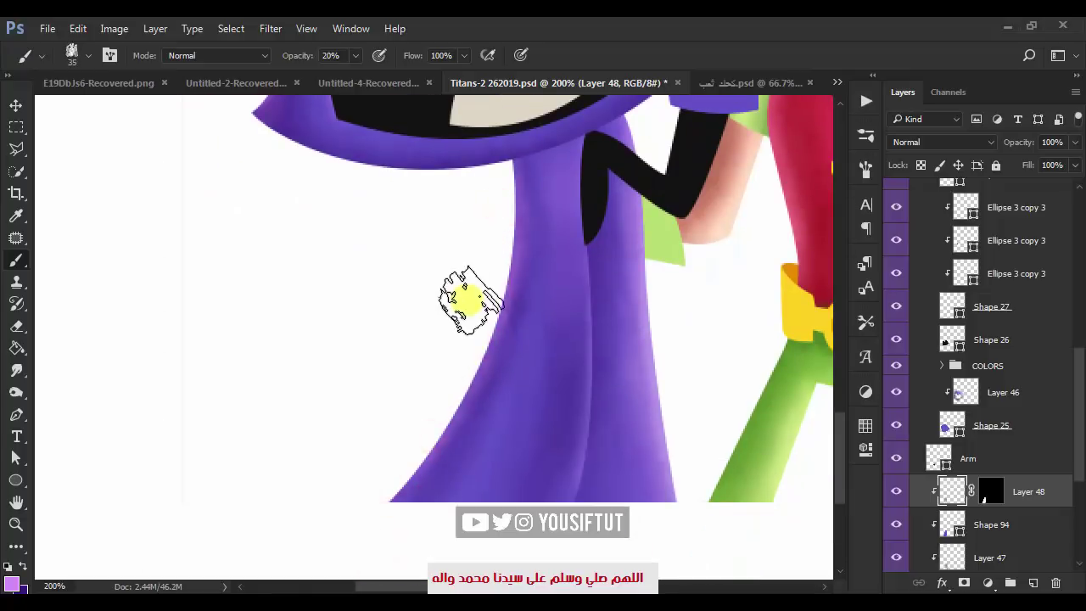
- Paint soft white highlights up the dress's left edge
key("x")
key("bracketleft")
key("bracketright")
left_click_drag(506, 193, 402, 468)
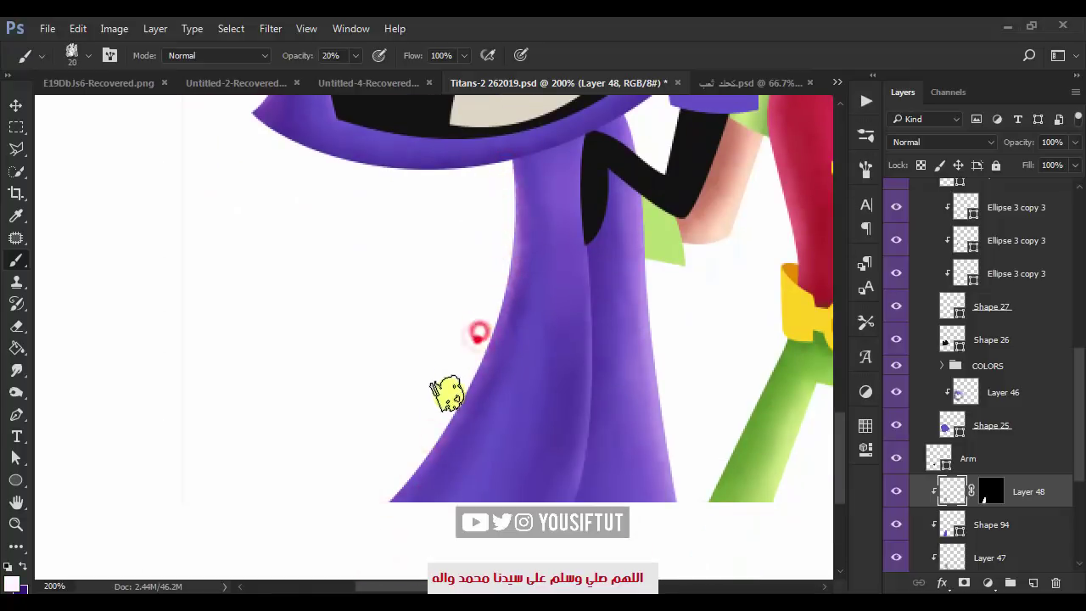
left_click(425, 462, "ctrl+space")
key("bracketleft")
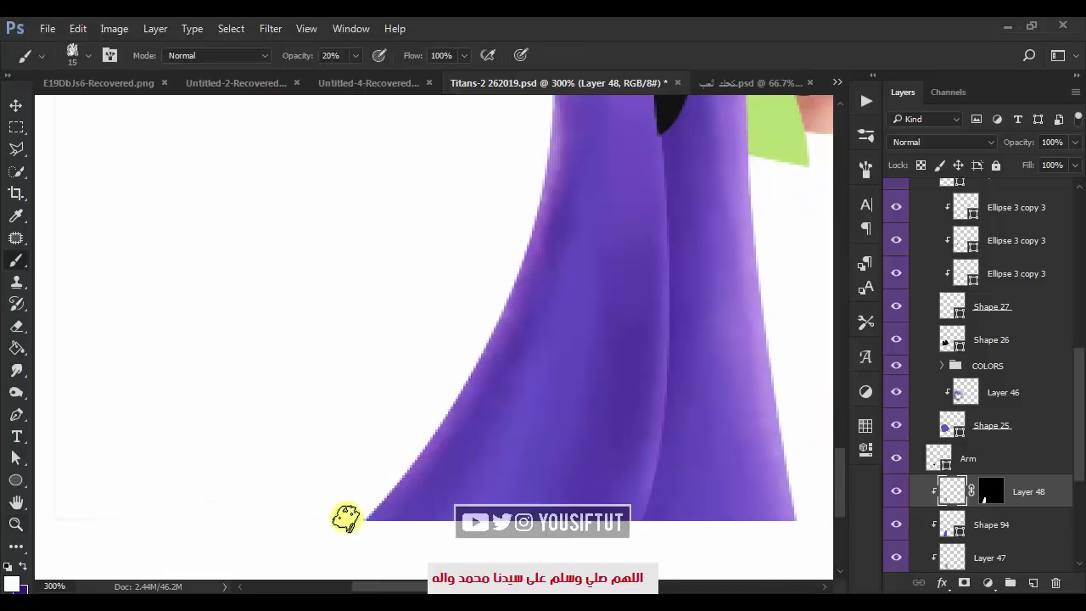
mouse_move(373, 509)
left_mouse_down()
mouse_move(475, 347)
mouse_move(510, 247)
left_mouse_up()
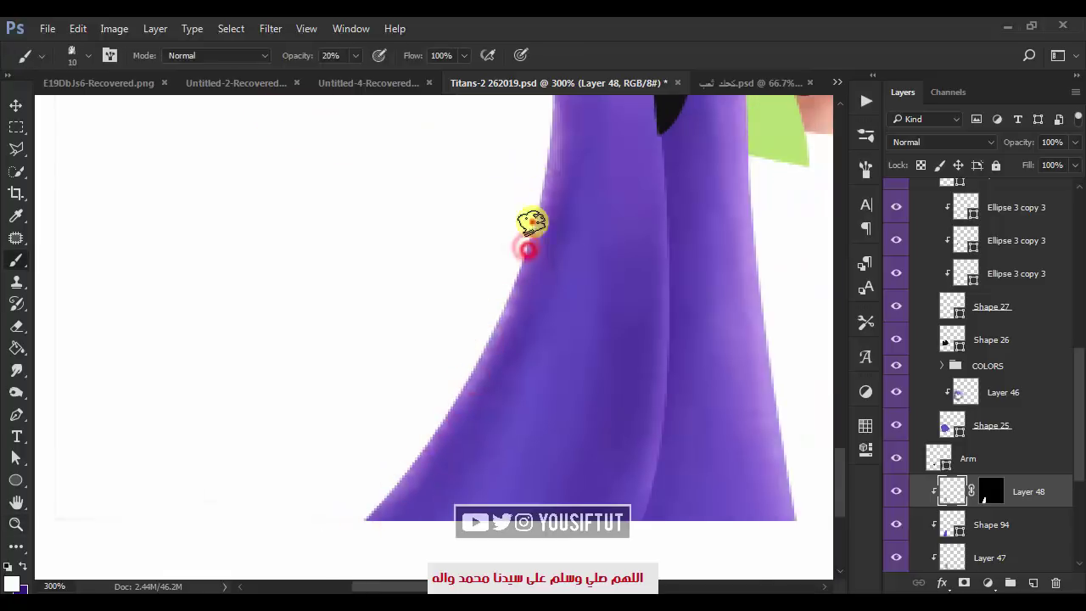
- Add Layer 49 above Layer 48 and set the painting colour to dark purple #20103f
scroll(530, 222, "up", 5)
left_click(1033, 583)
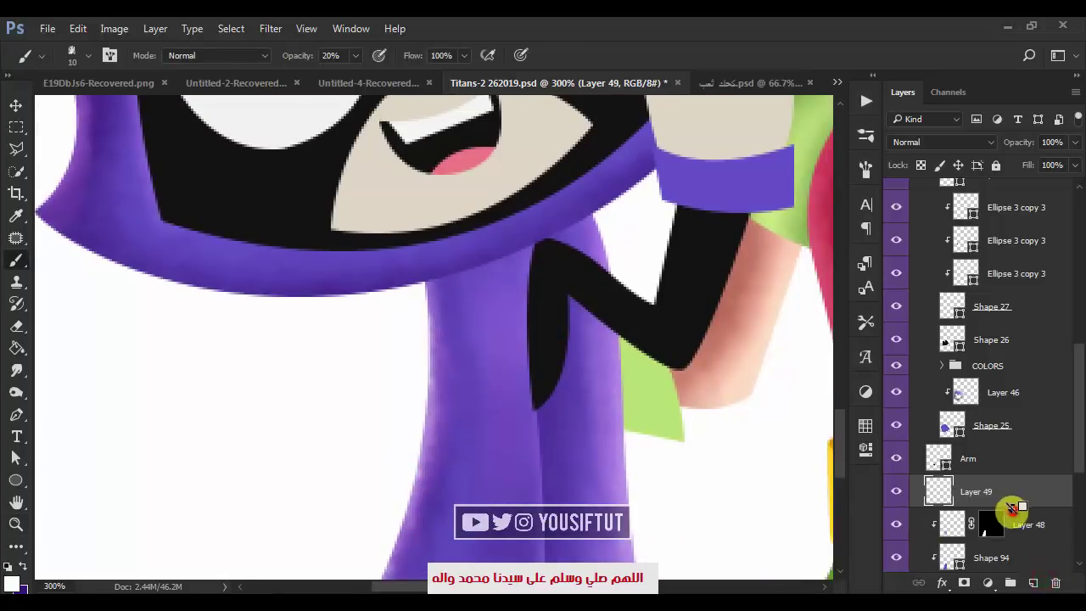
scroll(227, 301, "up", 3)
left_click(12, 584)
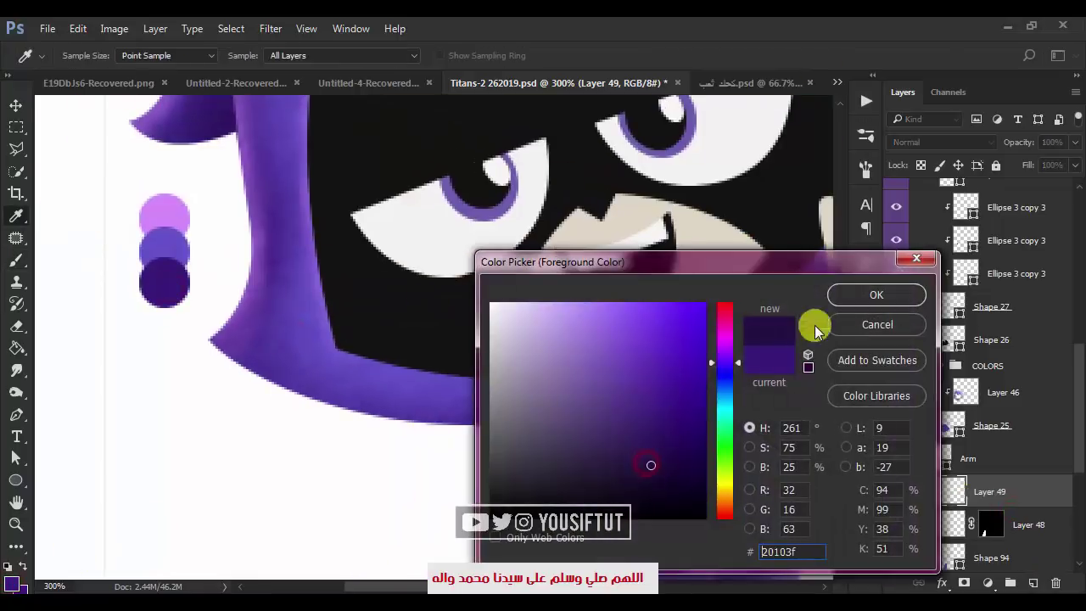
key("Return")
key("ctrl+0")
key("z")
left_click_drag(356, 443, 409, 443)
key("b")
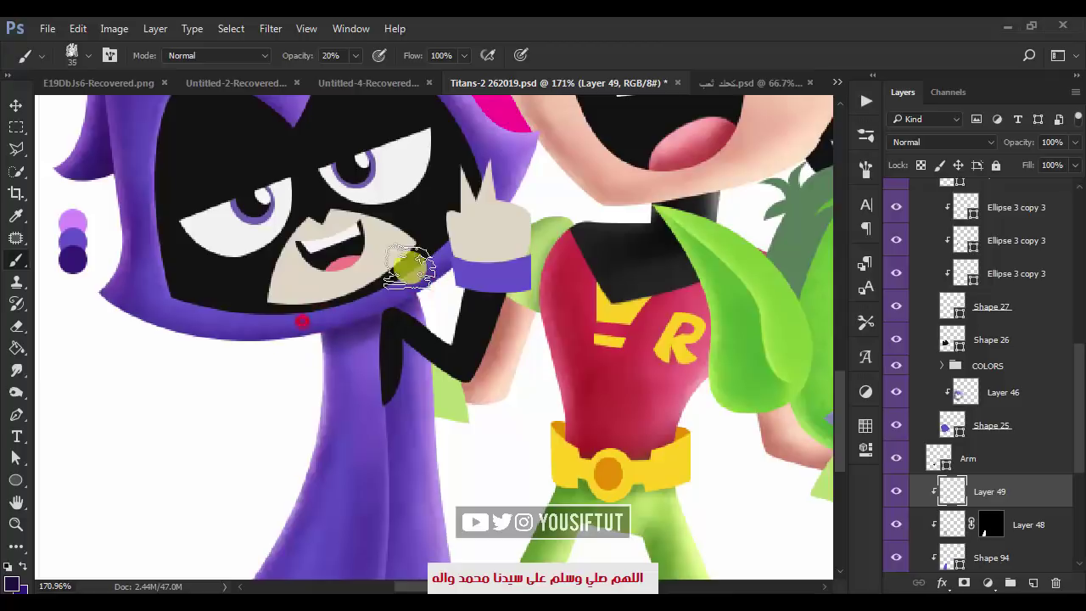
- At 200% zoom, darken the dress beside Raven's black arm with a size-10 brush
key("z")
left_click(433, 380)
key("b")
key("bracketleft")
key("bracketleft")
key("bracketleft")
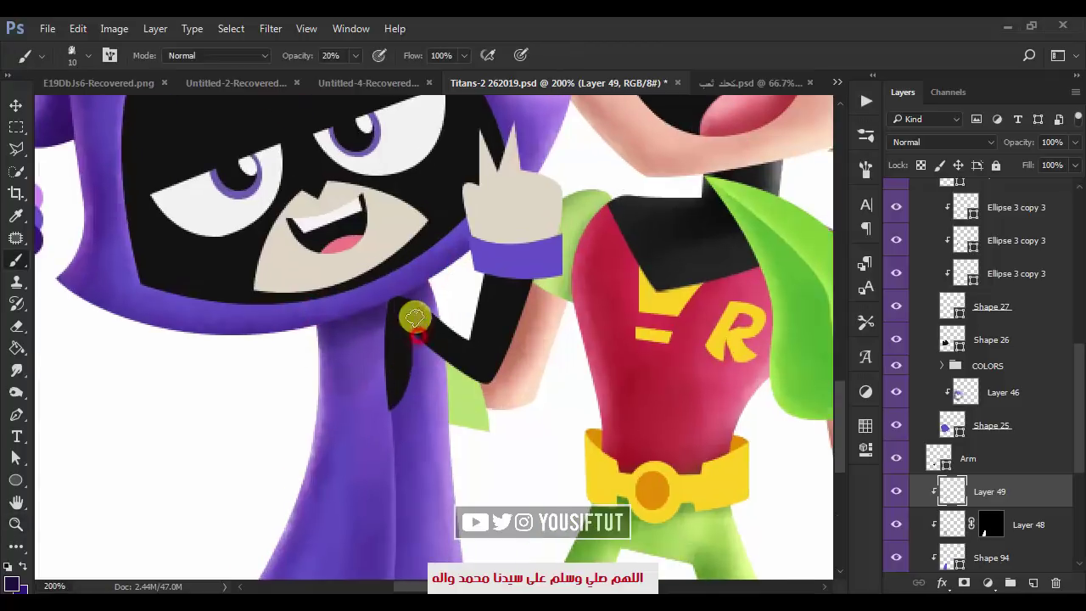
mouse_move(408, 351)
left_mouse_down()
mouse_move(425, 357)
mouse_move(438, 383)
left_mouse_up()
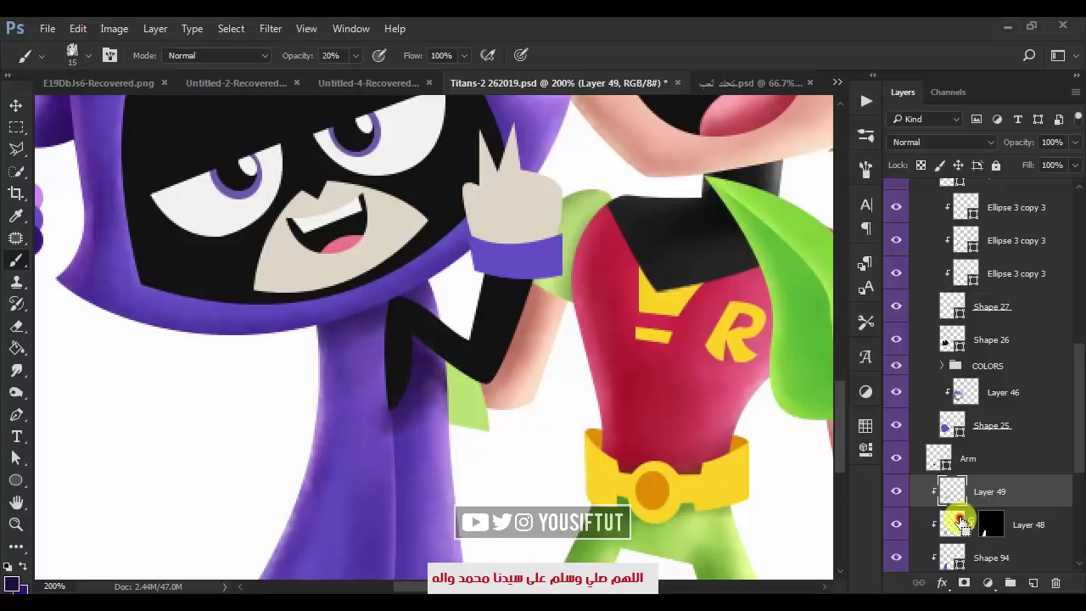
- Load the dress selection, erase stray dark shading, deselect, and zoom to Raven's hood
left_click(959, 521, "ctrl")
key("e")
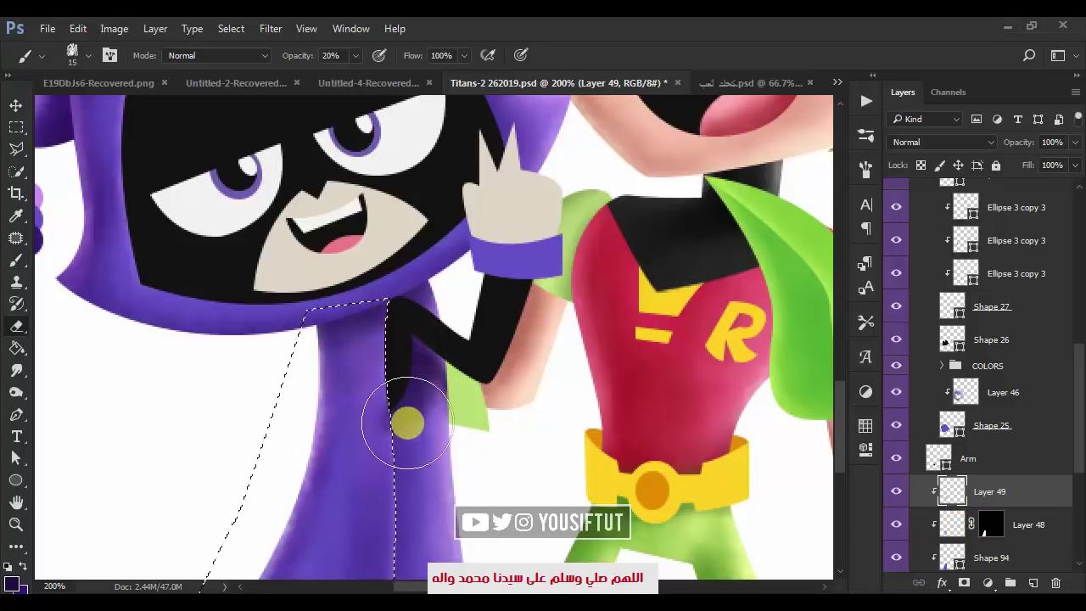
left_click(407, 425)
key("ctrl+d")
key("z")
left_click(500, 433, "alt")
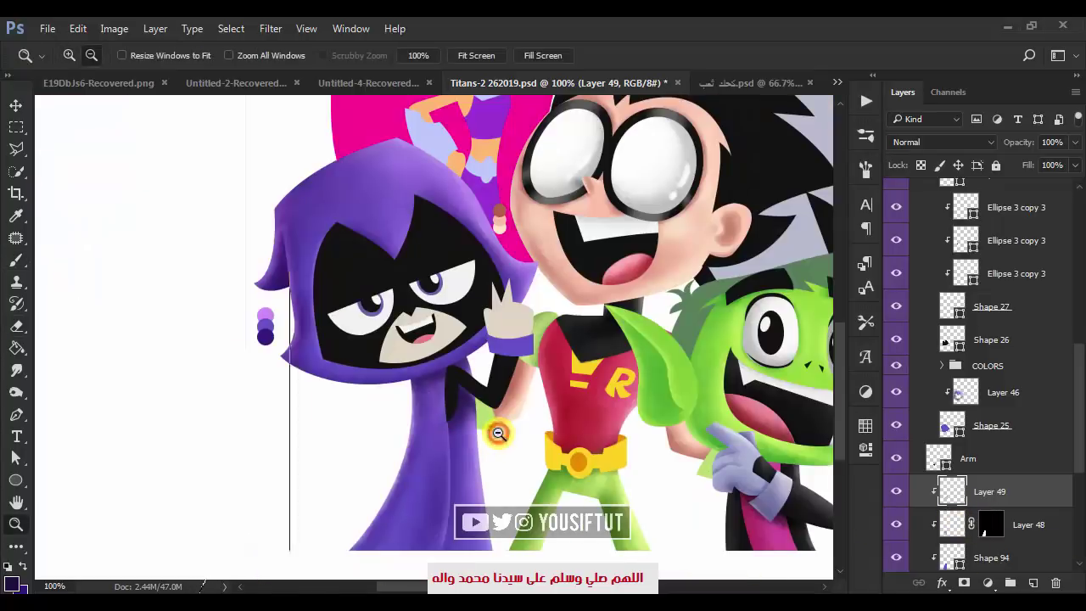
left_click(498, 433, "alt")
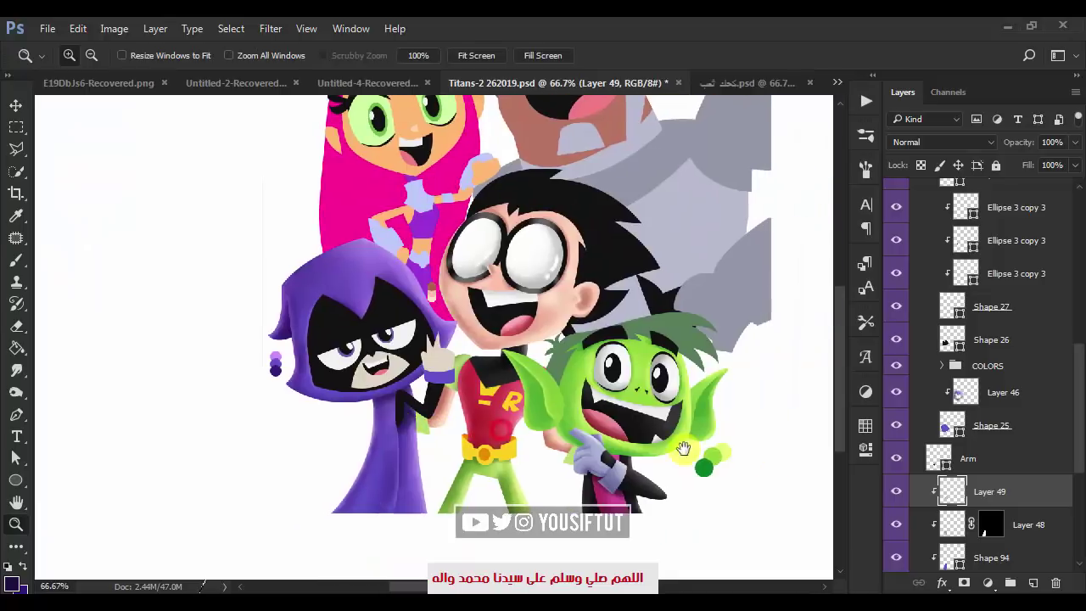
left_click(478, 348)
- On Layer 46, paint darker purple shading across the hood top with a size-60 brush
left_click(367, 286)
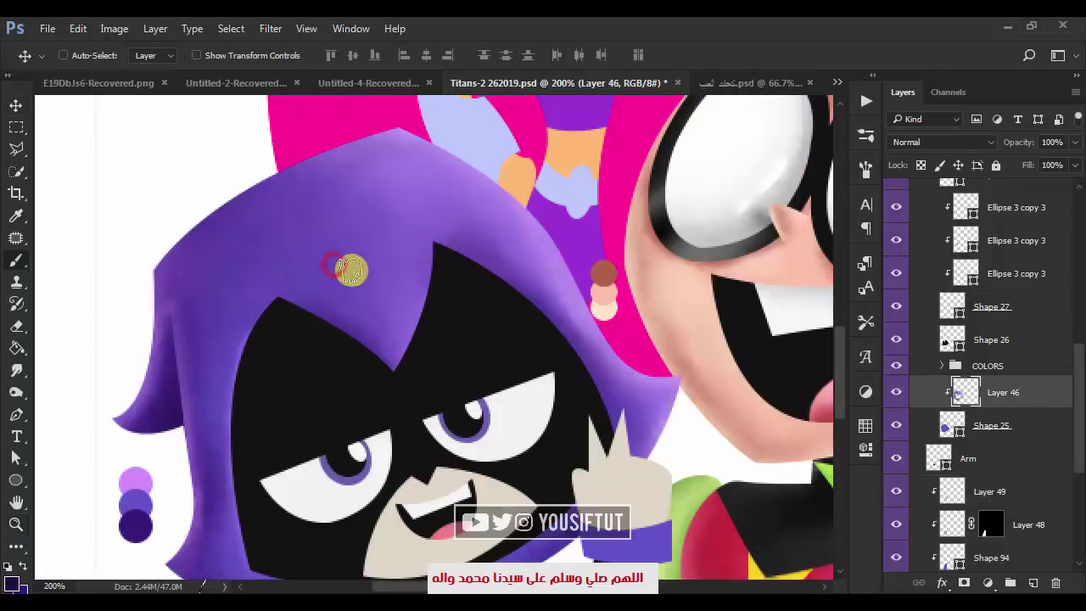
key("b")
key("bracketright")
mouse_move(339, 133)
left_mouse_down()
mouse_move(218, 218)
mouse_move(278, 170)
left_mouse_up()
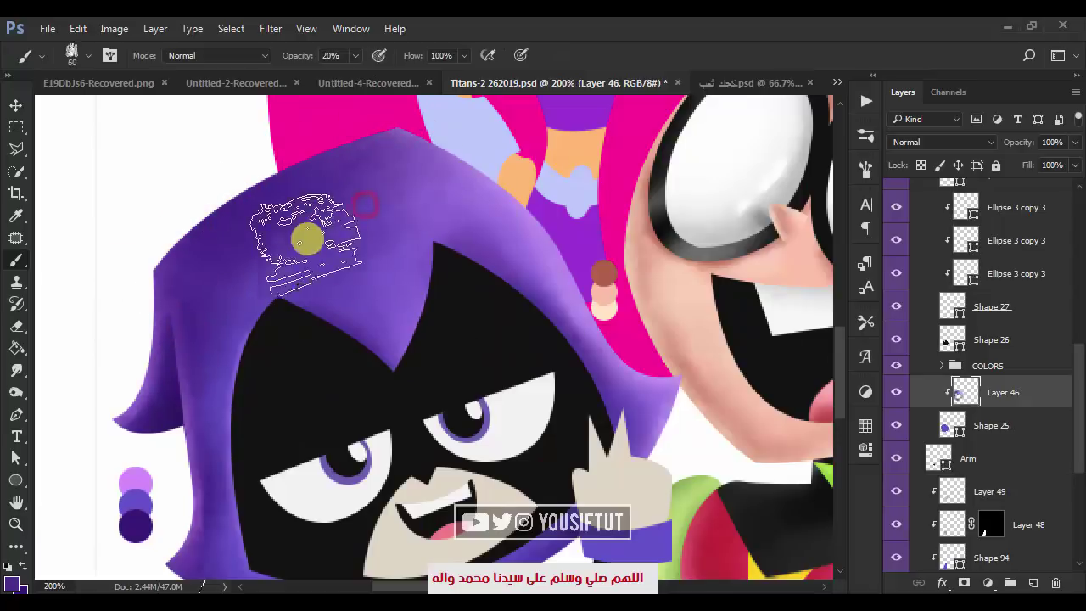
- Sample light violet #daa1fa for hood highlights and shrink the brush to 30
key("z")
left_click(475, 210, "alt")
left_click(376, 249)
key("b")
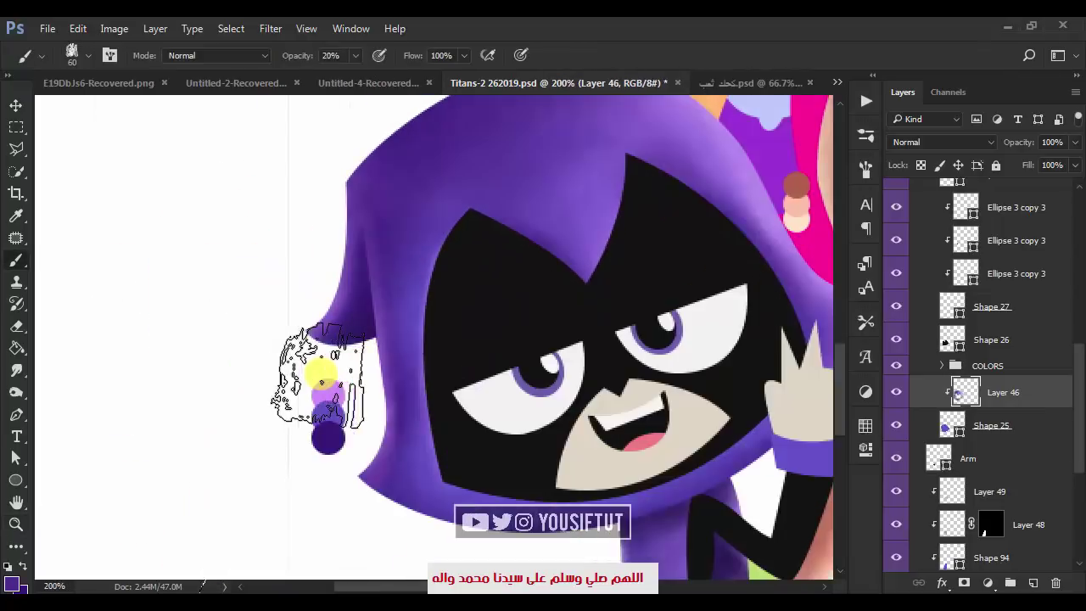
left_click(322, 380, "alt")
left_click(12, 584)
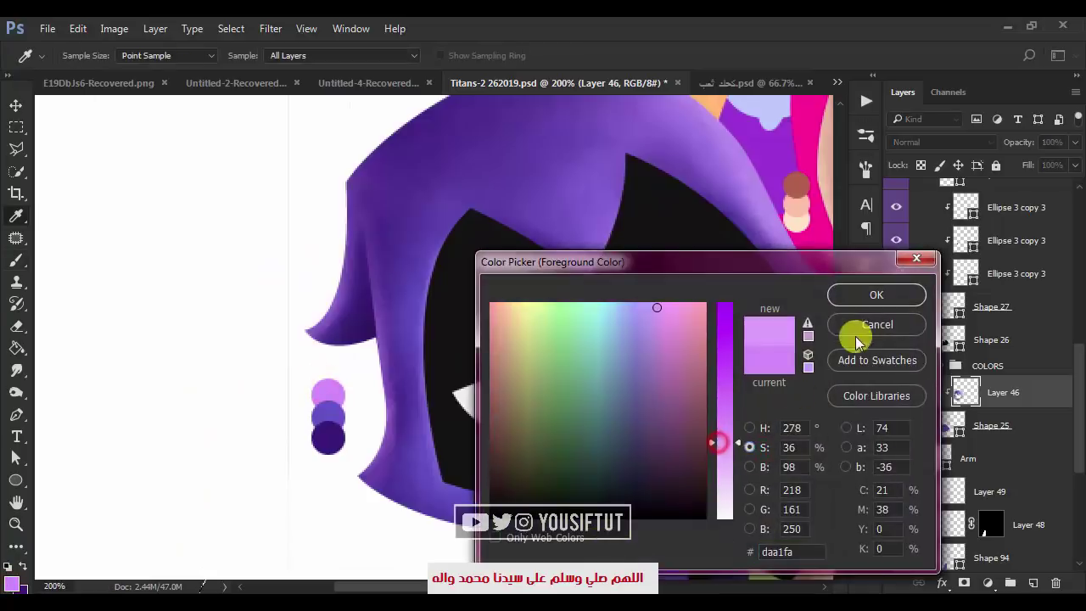
left_click(840, 293)
scroll(604, 148, "up", 3)
key("bracketleft")
key("bracketleft")
key("bracketleft")
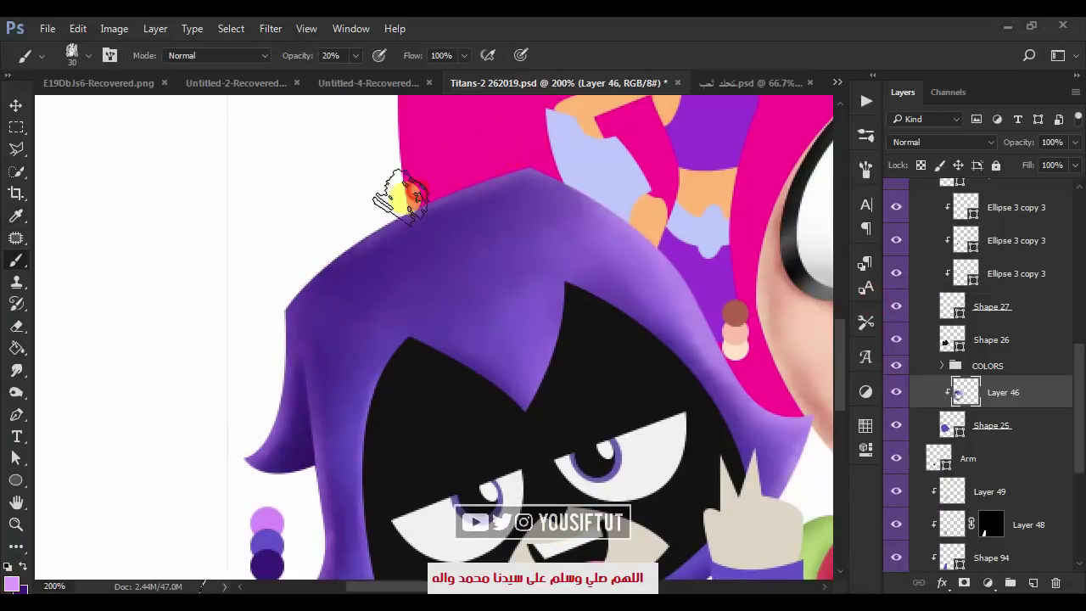
- Switch to darker purple at brush size 40 and zoom to 300% on Raven's arm
left_click(339, 270, "alt")
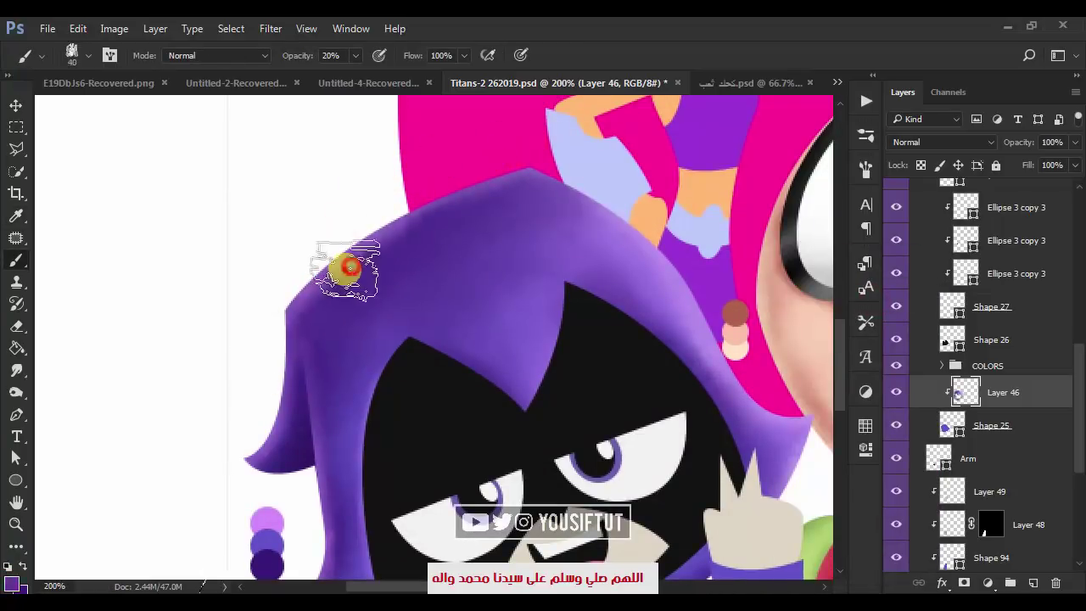
key("bracketright")
key("z")
key("ctrl+0")
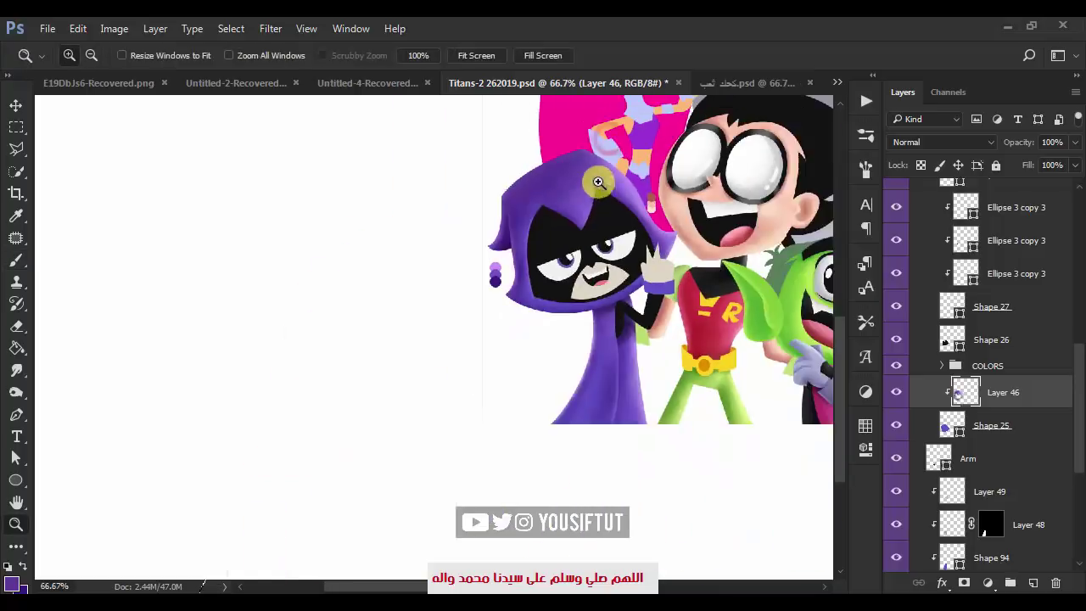
left_click(457, 393)
left_click(457, 392)
left_click(457, 393)
- Add Layer 50 clipped to the Arm shape with a 20% grey #656565 brush
key("a")
left_click(304, 455)
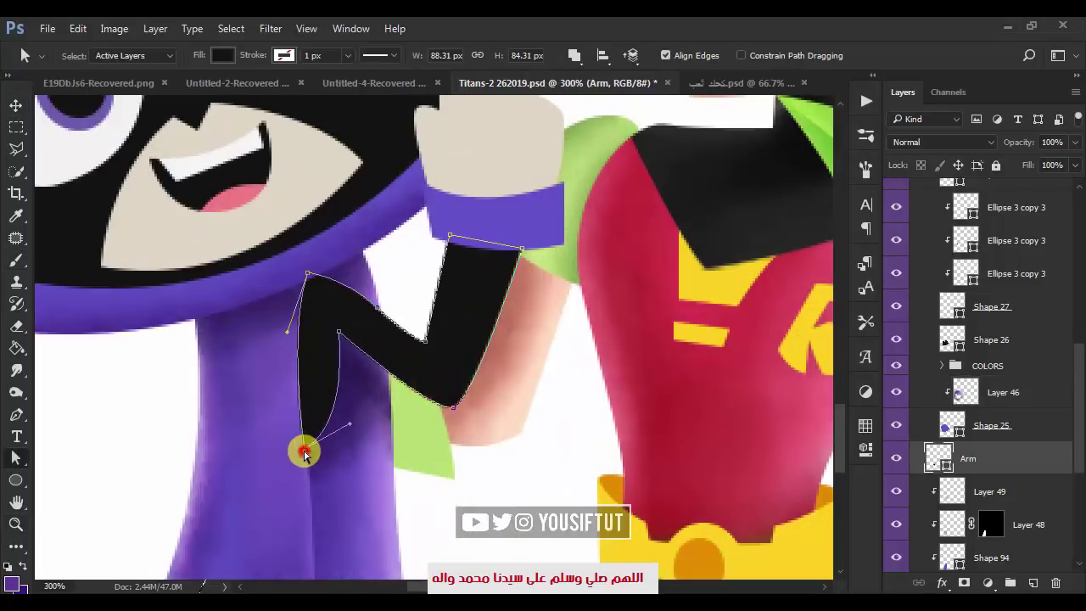
left_click_drag(472, 436, 466, 448)
key("ctrl+shift+alt+n")
key("b")
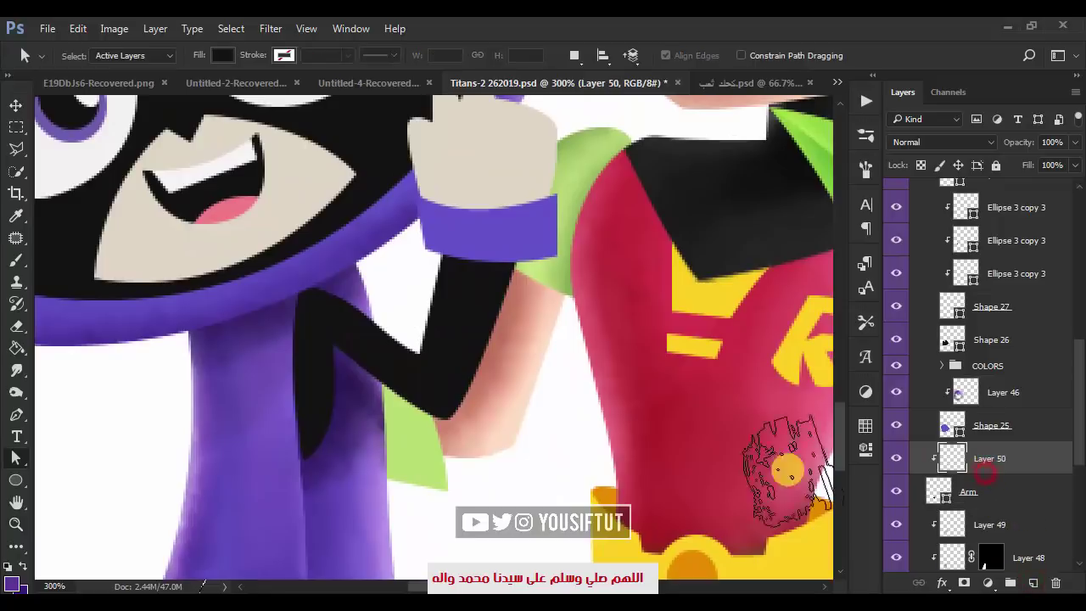
key("ctrl+alt+g")
left_click(12, 583)
left_click(468, 430)
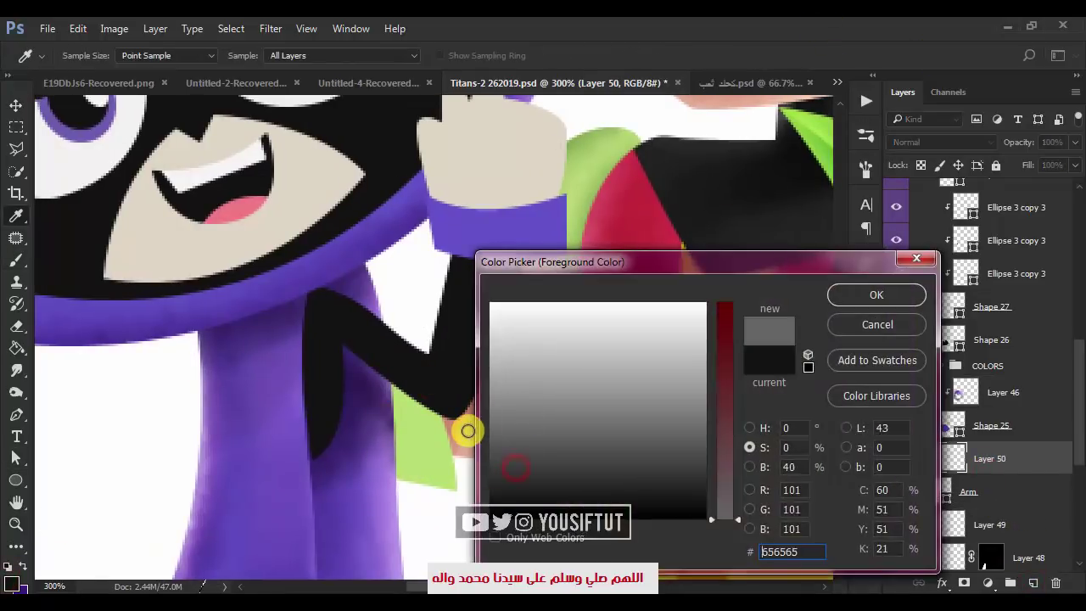
left_click(848, 294)
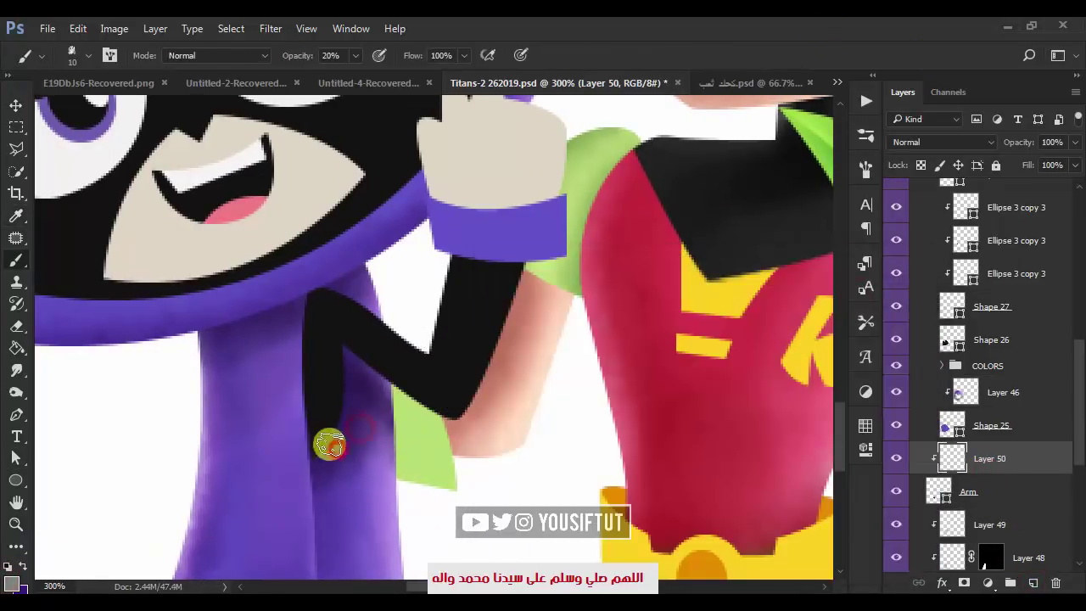
- Paint soft grey highlights along the arm at 10% opacity, brush size 25
left_click_drag(331, 444, 351, 363)
key("1")
key("]")
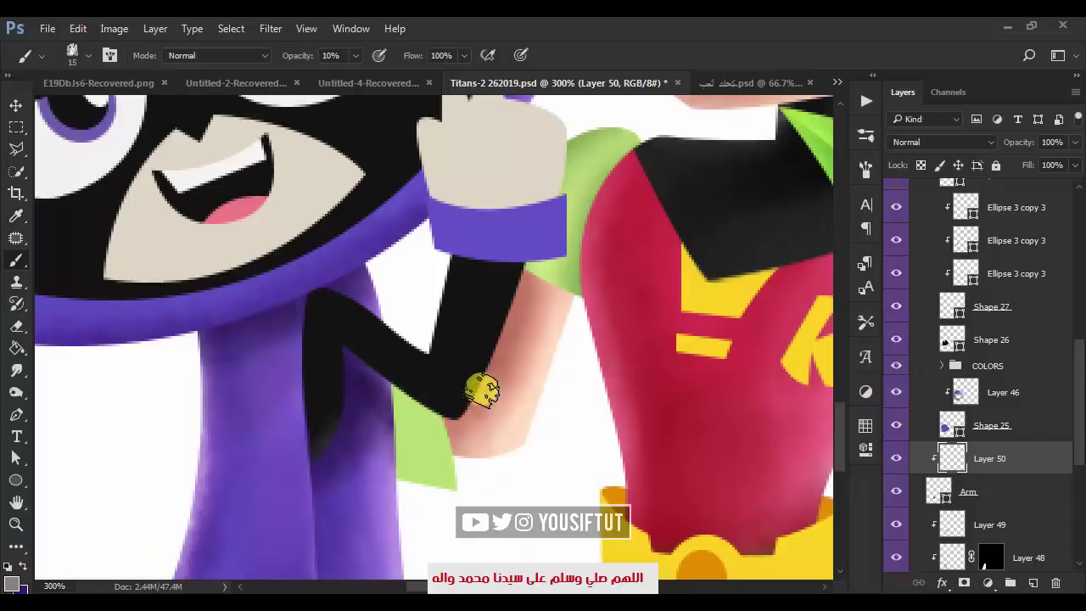
mouse_move(468, 417)
left_mouse_down()
mouse_move(533, 289)
mouse_move(543, 347)
left_mouse_up()
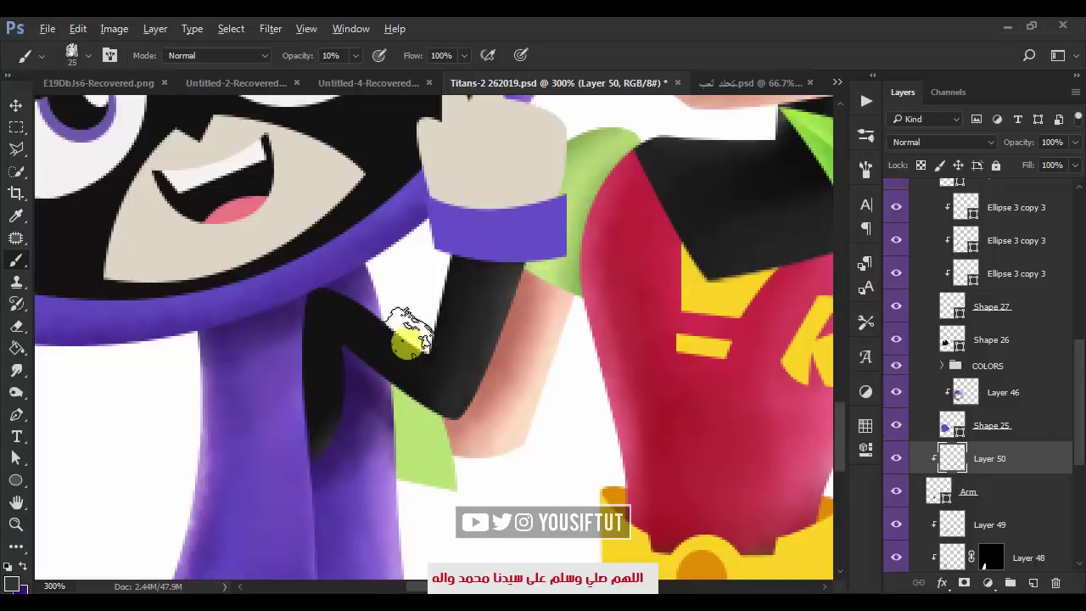
key("[")
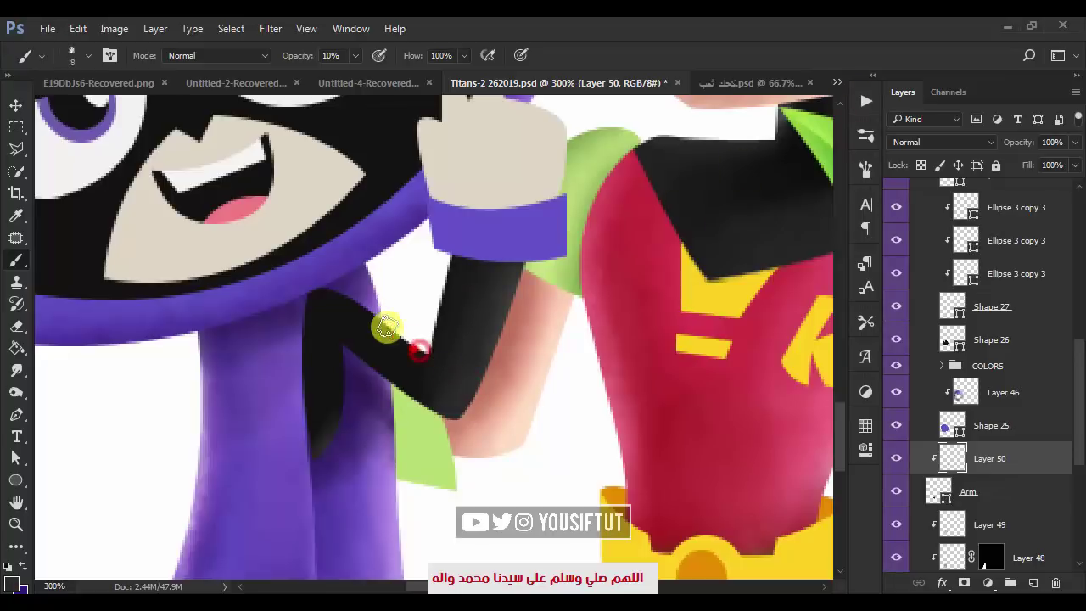
left_click(12, 583)
key("Return")
key("[")
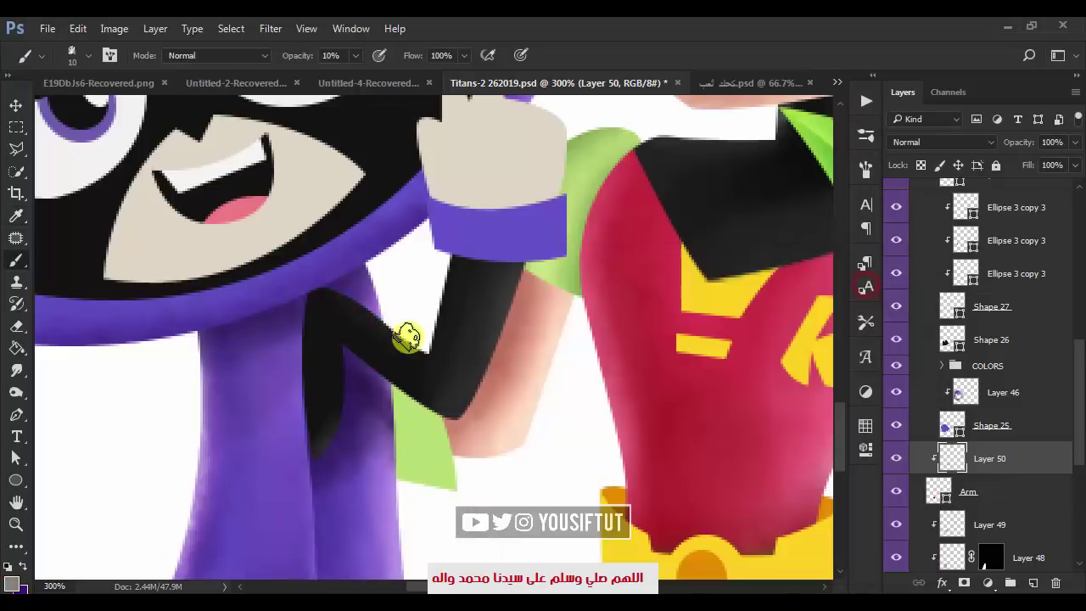
key("]")
key("]")
key("]")
key("]")
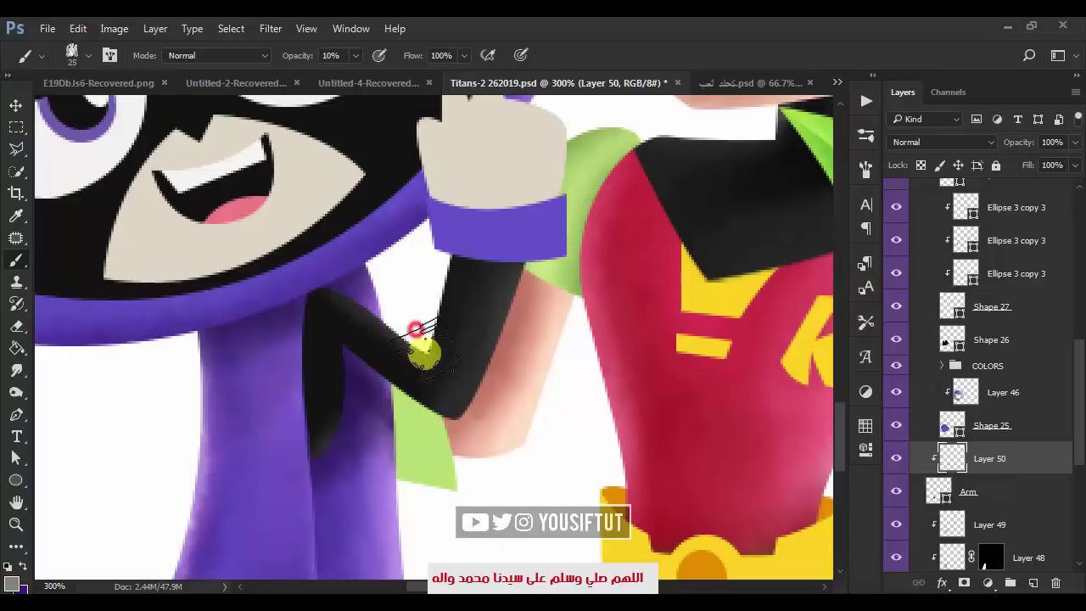
- Zoom in on the elbow and erase the stray black patch there
key("z")
left_click(405, 368)
key("e")
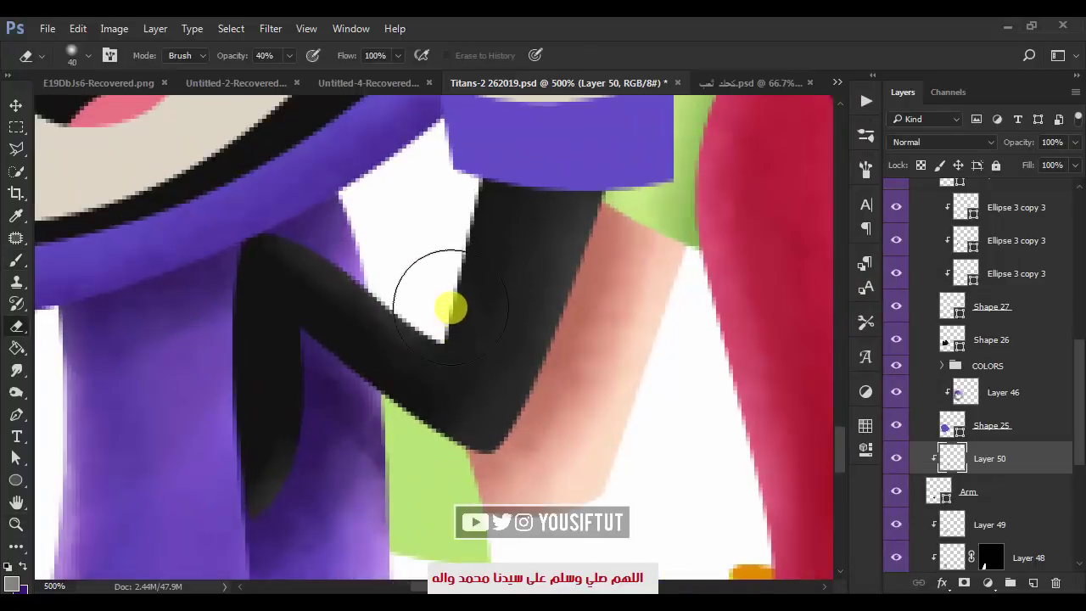
left_click_drag(440, 335, 416, 306)
key("b")
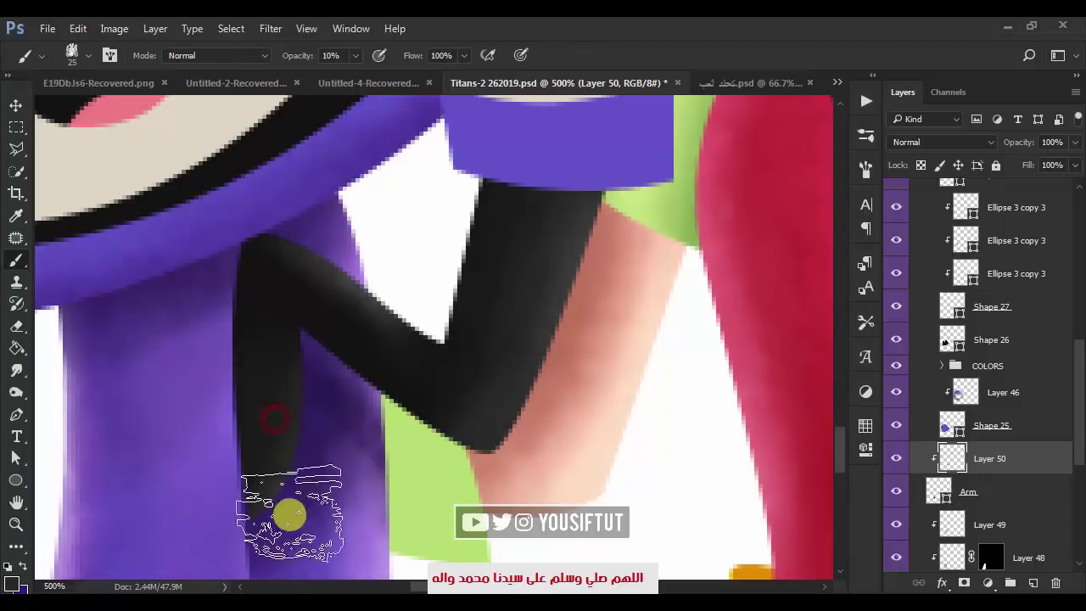
- Shade down the sleeve's edge, then zoom out and select the کف layer
key("z")
left_click(402, 454, "alt")
left_click(421, 400)
key("b")
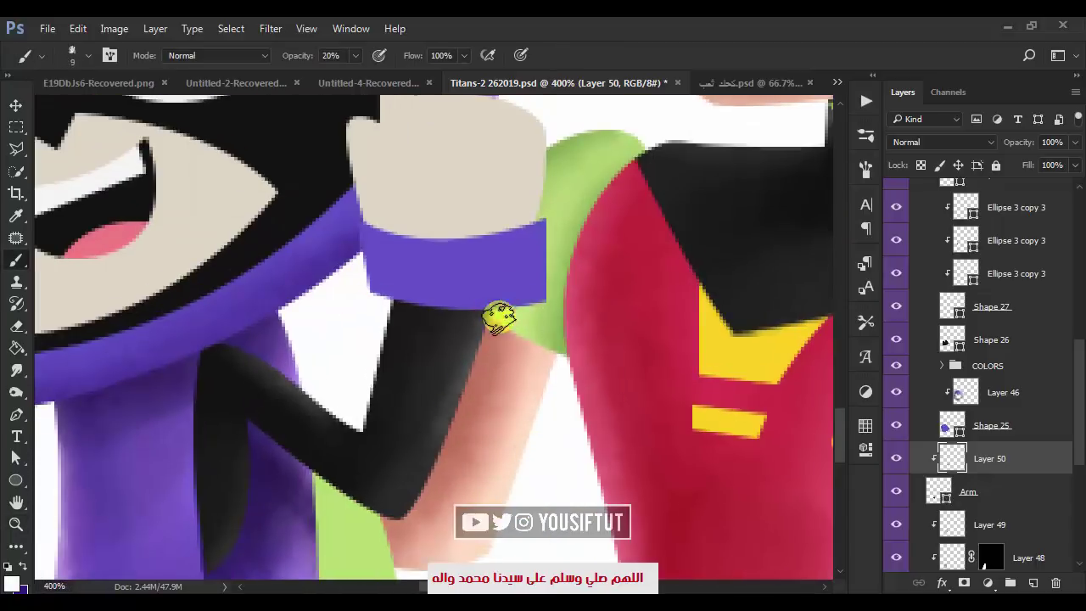
mouse_move(498, 318)
left_mouse_down()
mouse_move(441, 461)
mouse_move(388, 514)
left_mouse_up()
key("z")
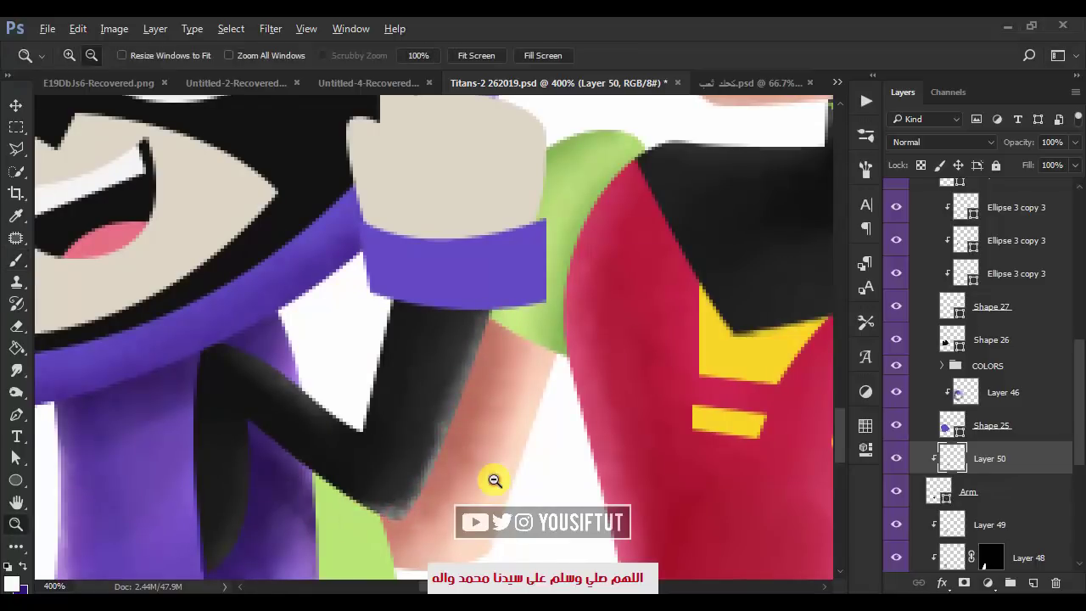
left_click(494, 480, "alt")
key("v")
left_click(480, 407, "ctrl")
key("ctrl+plus")
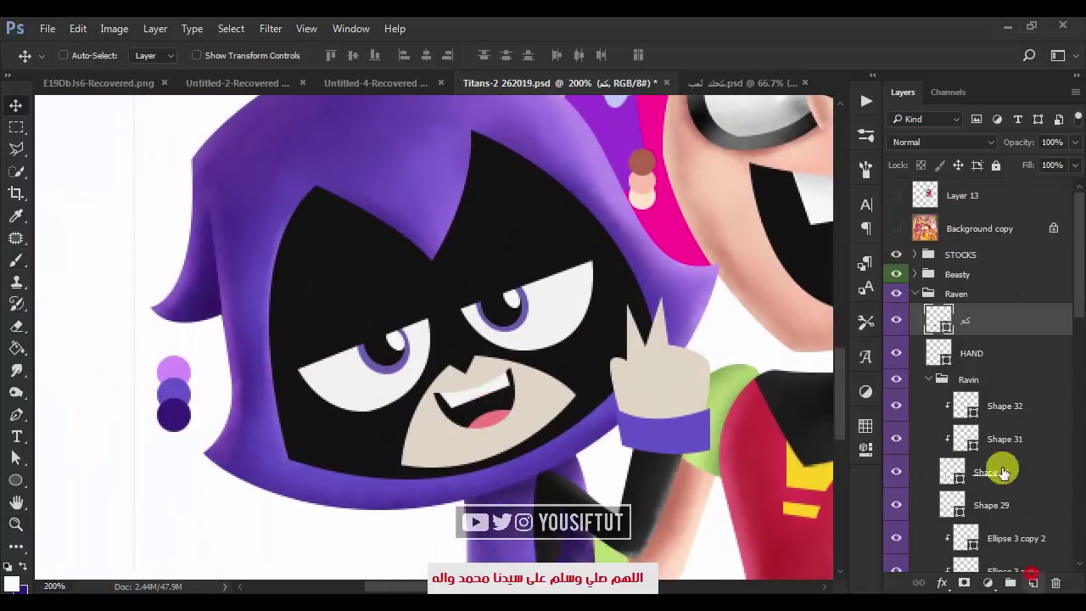
- Add Layer 51 clipped to کف and paint faint lavender shading from the wristband onto the sleeve
key("ctrl+shift+alt+n")
key("ctrl+alt+g")
key("b")
left_click_drag(609, 422, 641, 416)
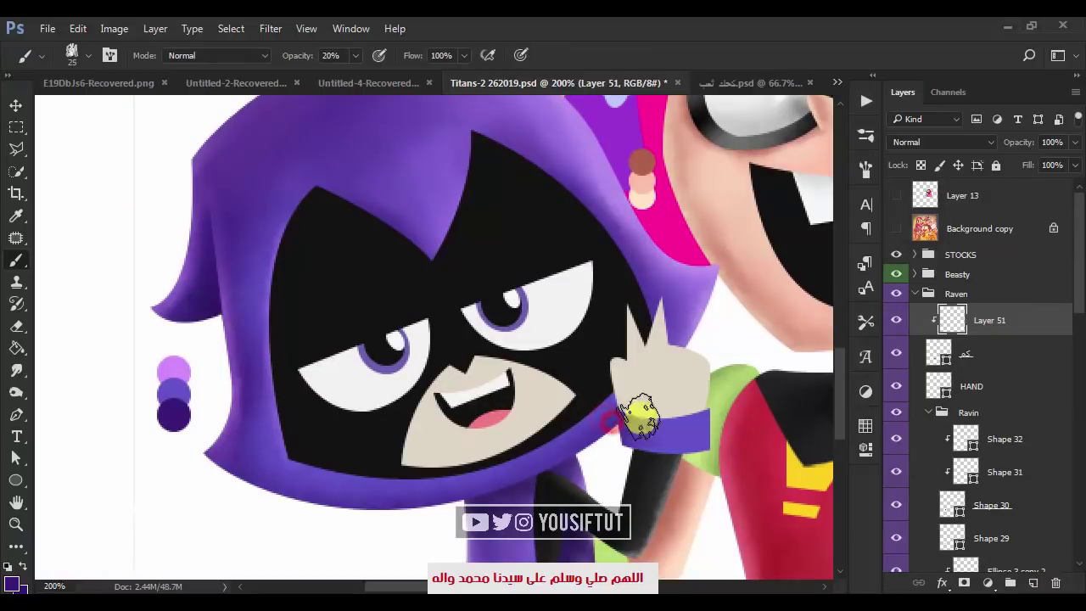
left_click(174, 371, "alt")
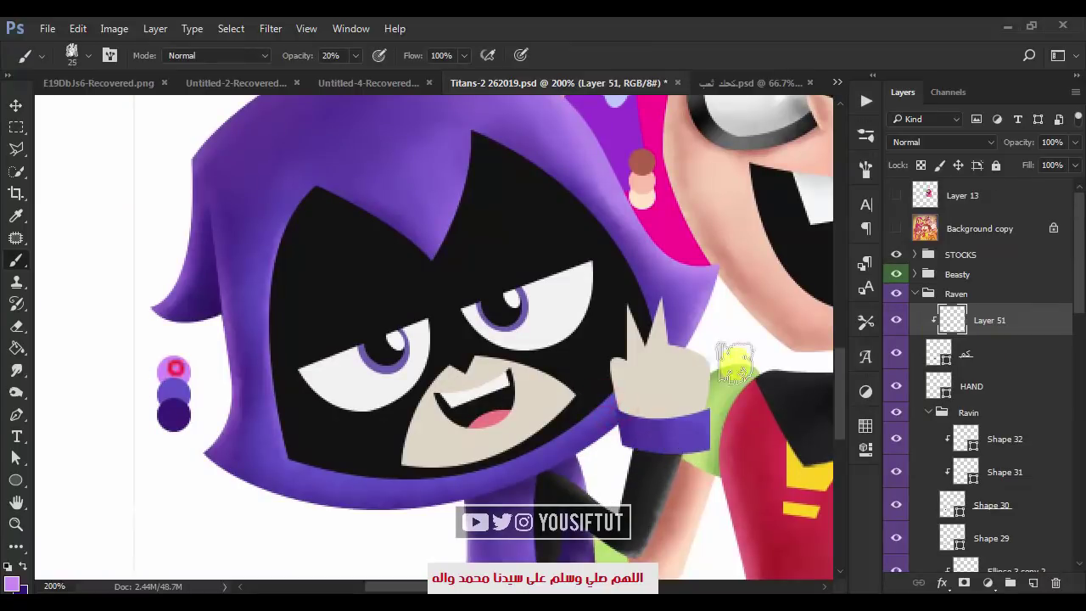
left_click_drag(653, 429, 678, 500)
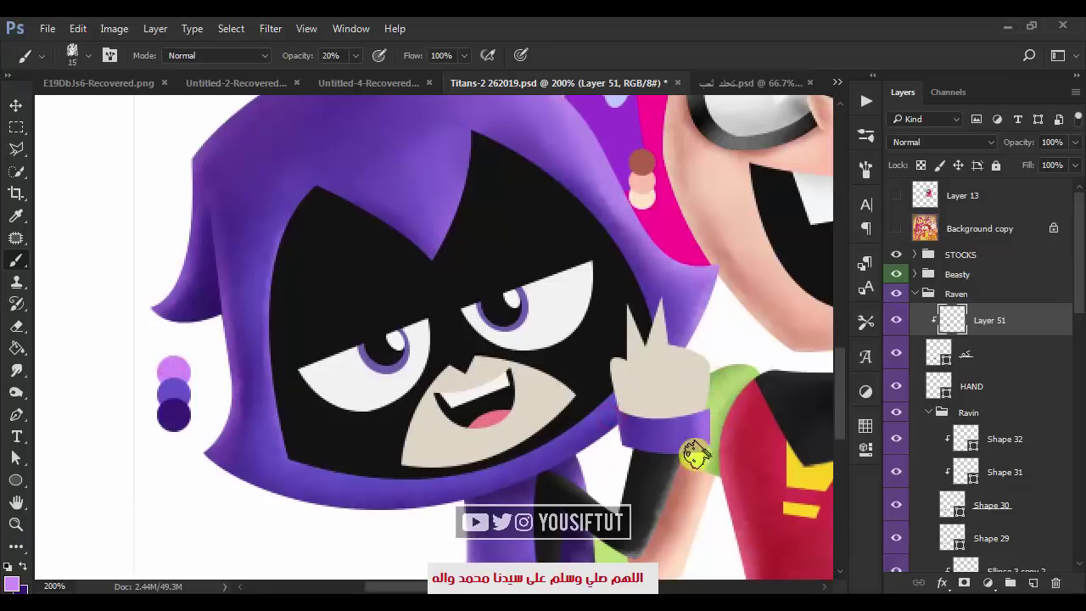
left_click_drag(666, 430, 975, 342)
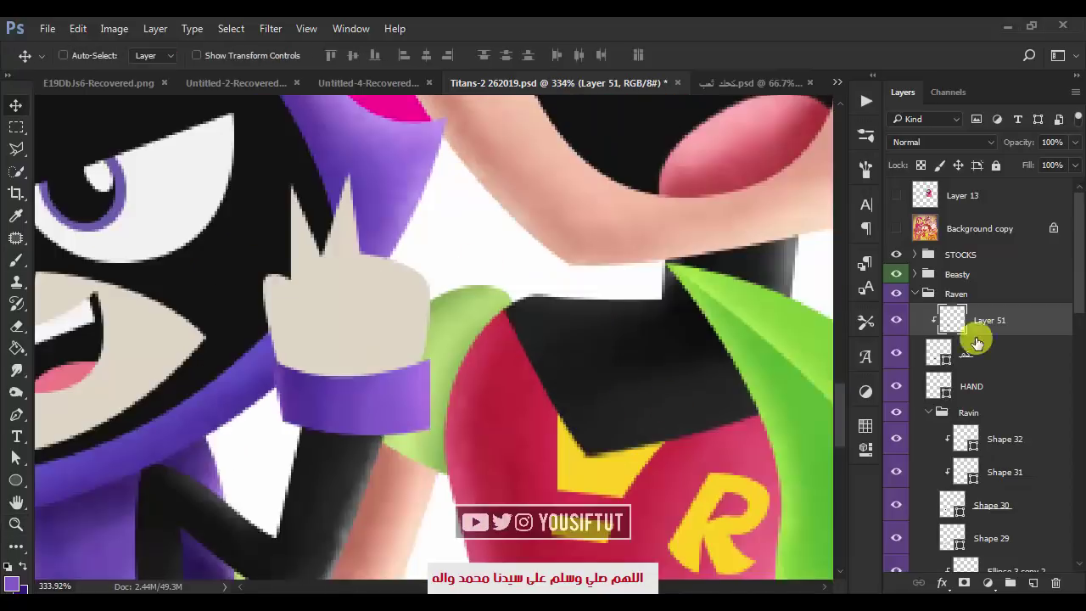
- Show the Background copy reference and undo a trial Pen outline on the hand
left_click(896, 228)
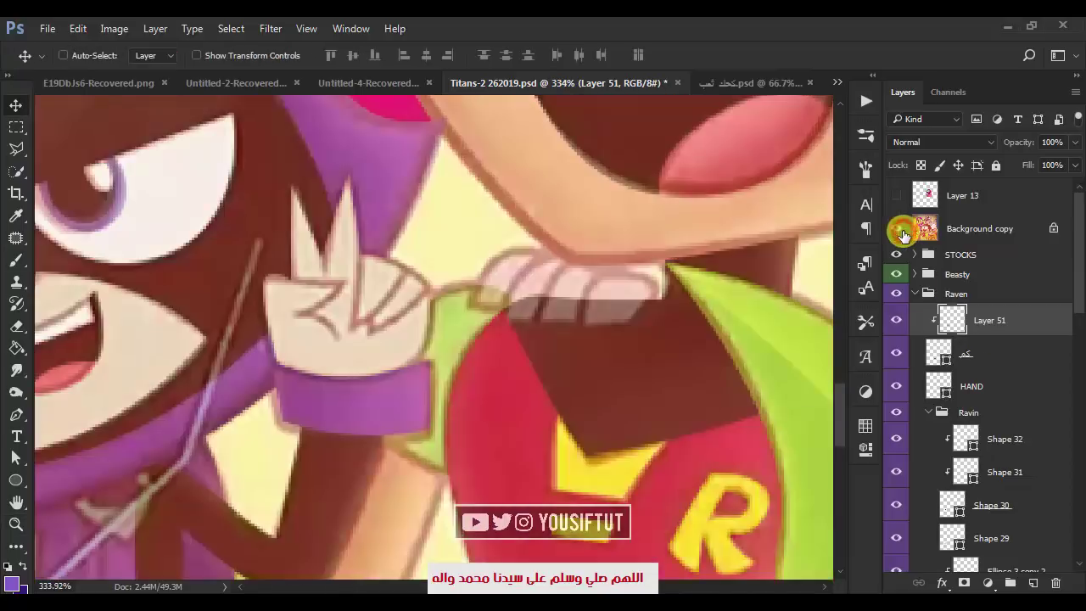
left_click(967, 386)
key("p")
left_click_drag(342, 342, 314, 321)
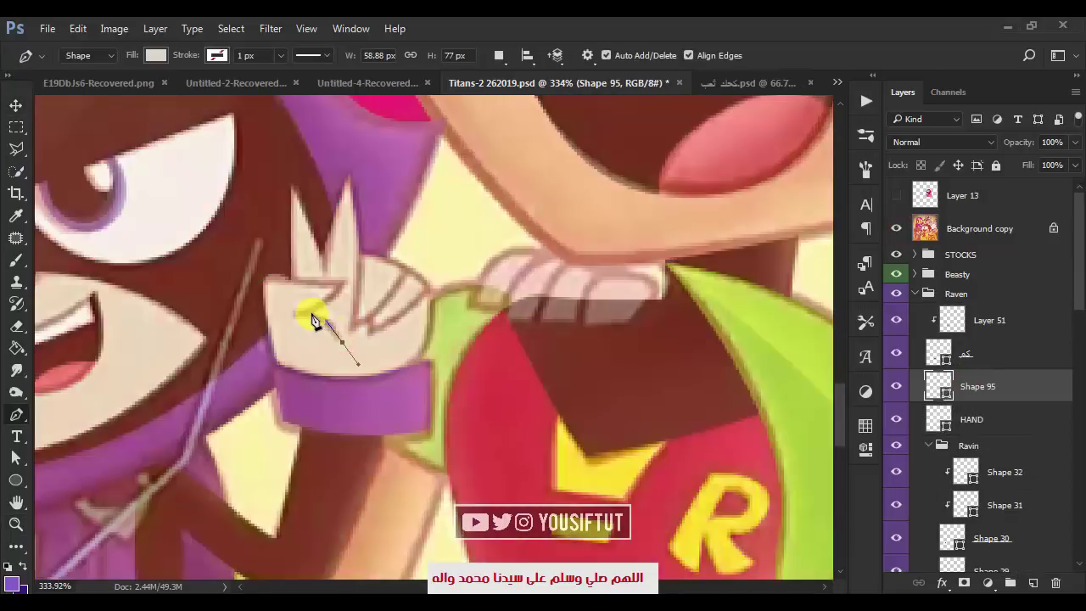
key("ctrl+z")
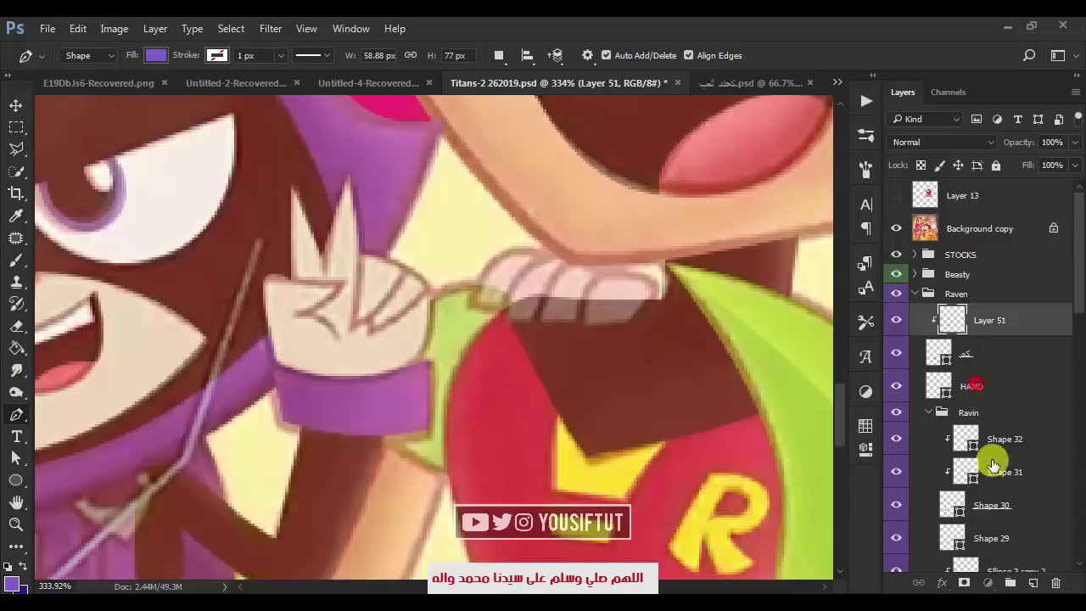
- Add empty Layer 52 above HAND and start a Polygonal Lasso selection of the hand's left part
key("ctrl+shift+alt+n")
key("l")
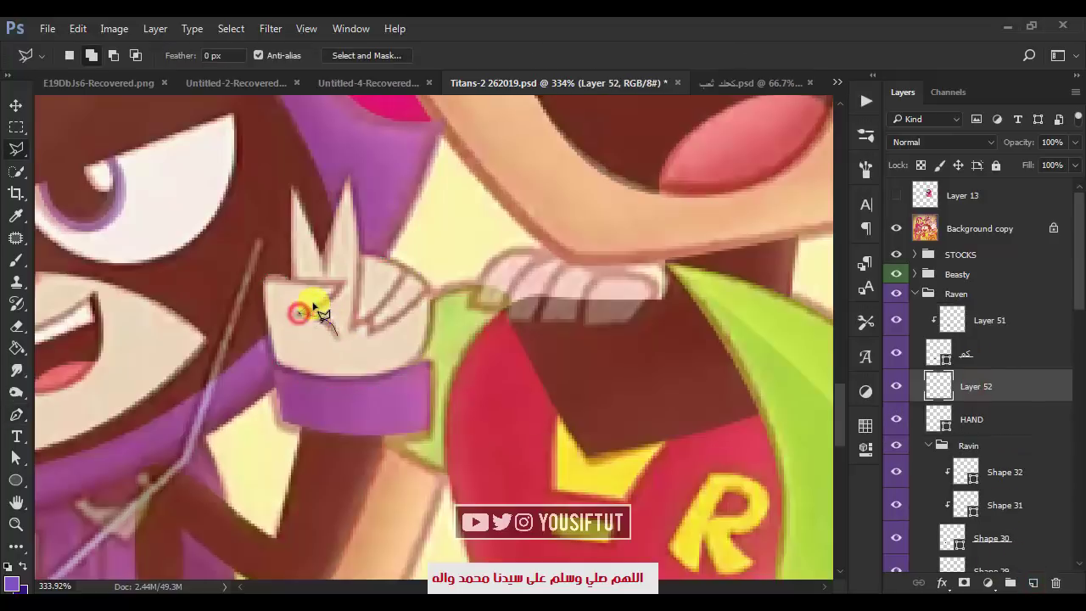
left_click(267, 258, "shift")
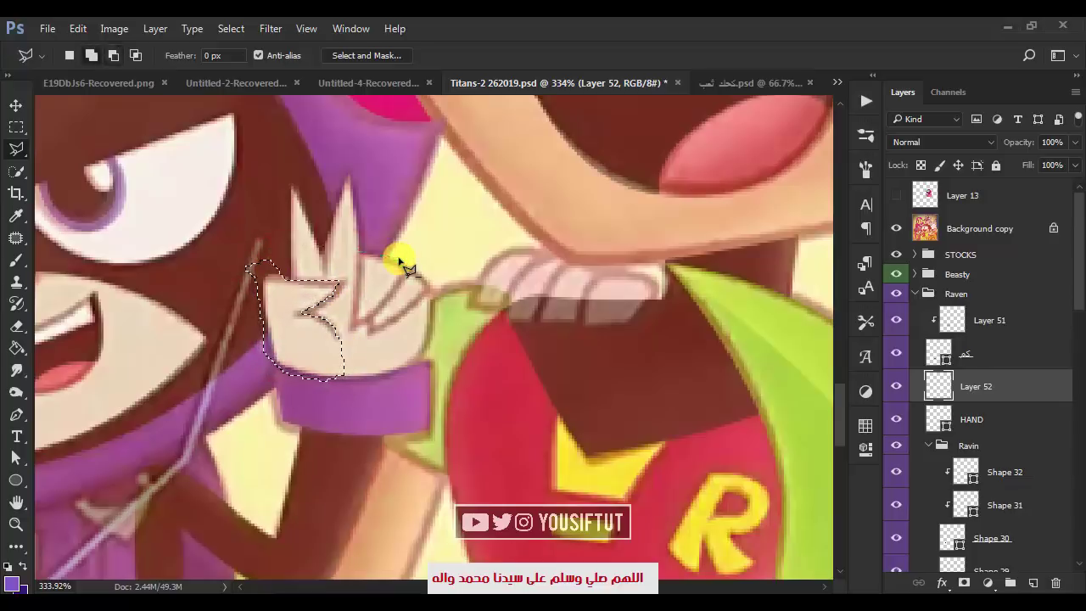
- Hide the reference, zoom in on the hand, and set the brush colour to muted brown #917658
left_click(895, 228)
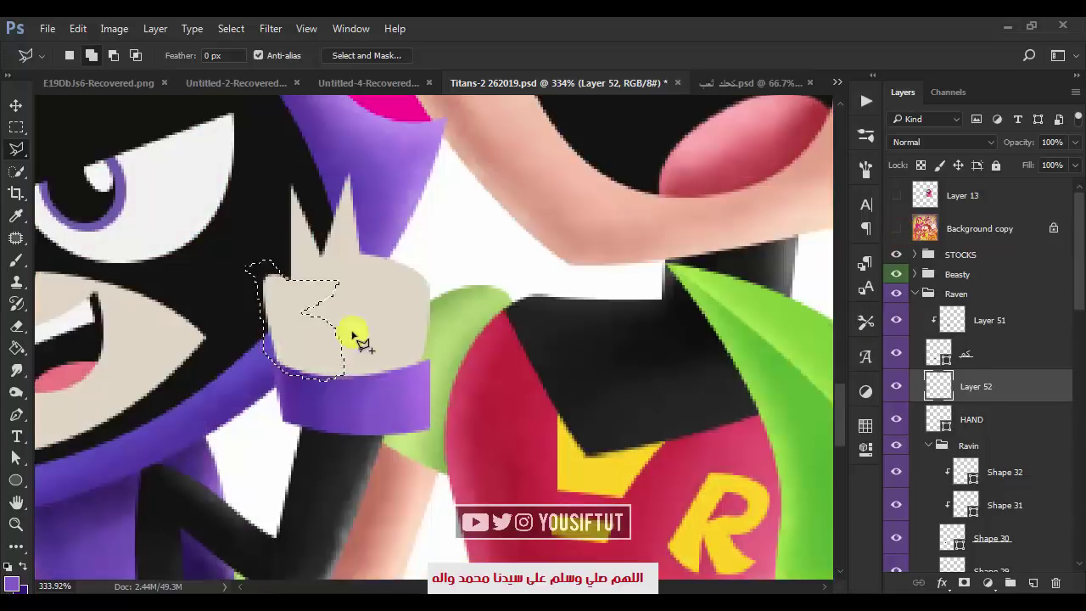
key("z")
left_click(303, 317)
key("b")
left_click(12, 583)
left_click(749, 447)
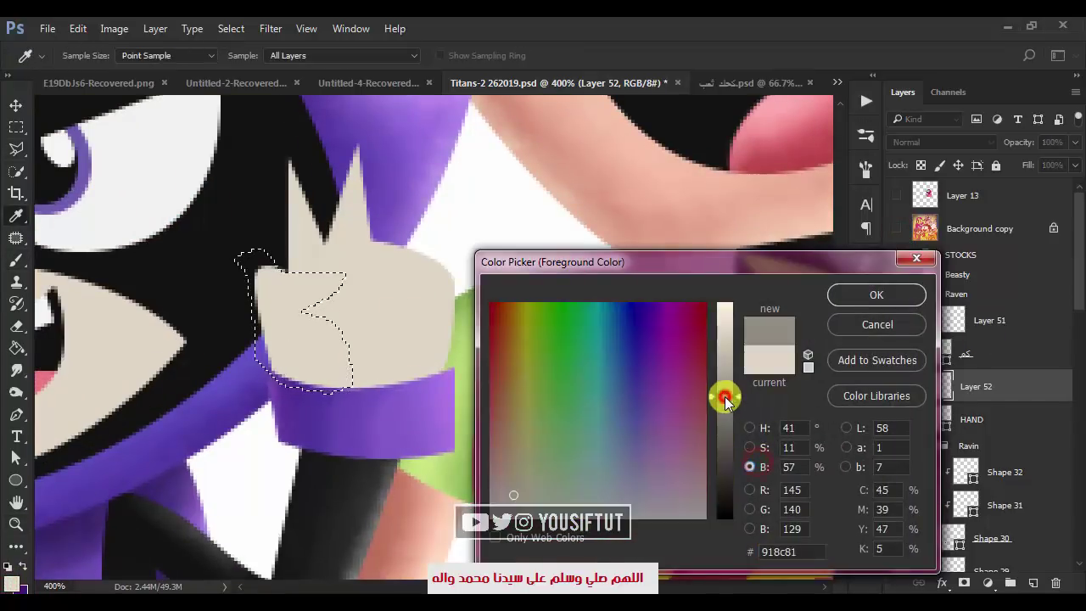
left_click_drag(720, 393, 722, 440)
left_click(749, 428)
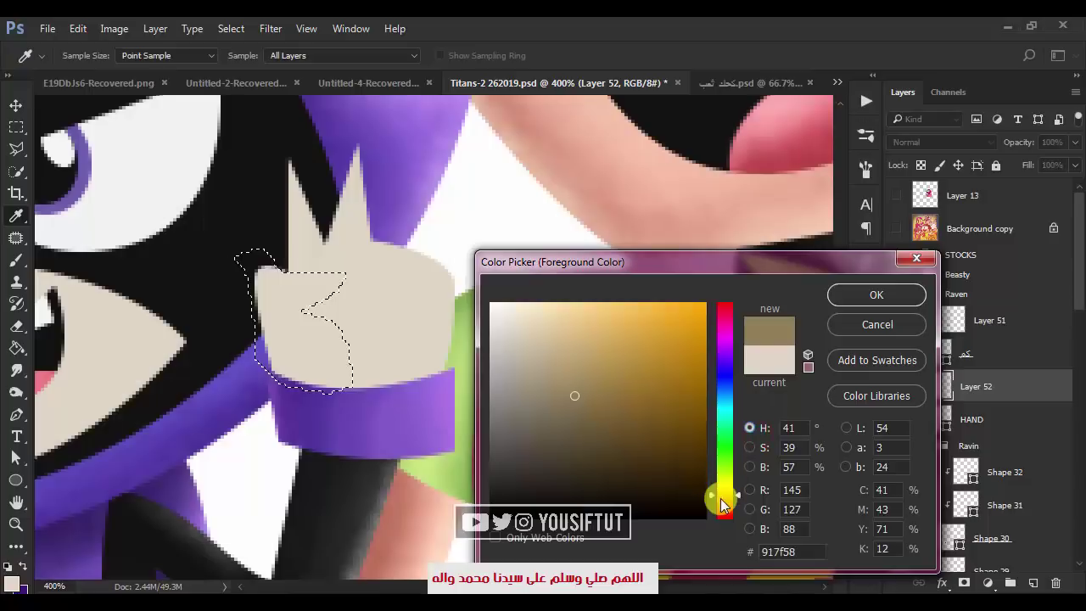
left_click(876, 294)
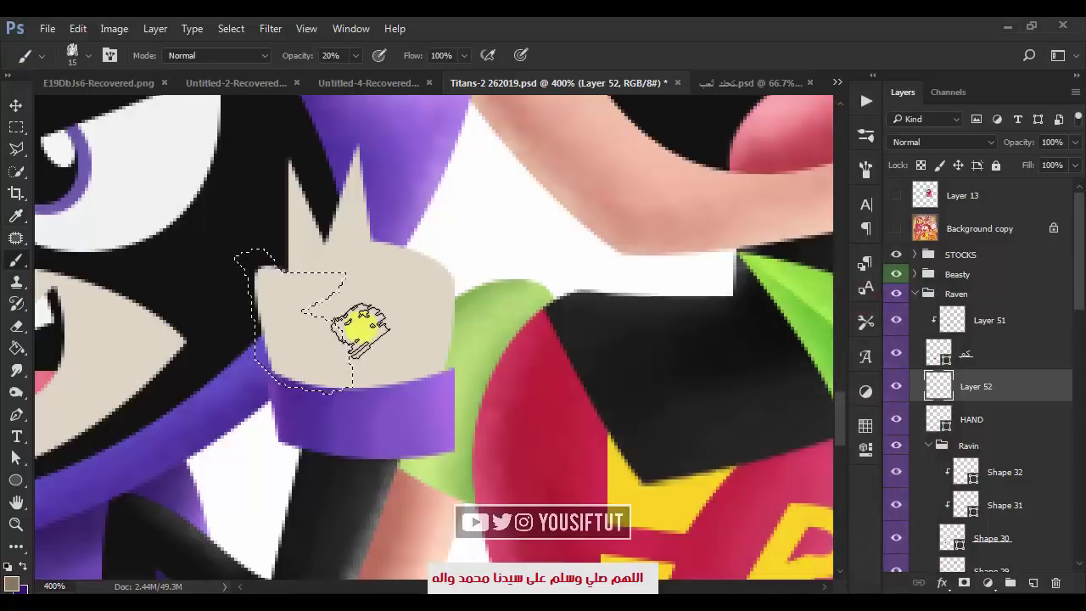
- Clip Layer 52 to HAND and soft-brush brown shading inside the hand selection
left_click(974, 400, "alt")
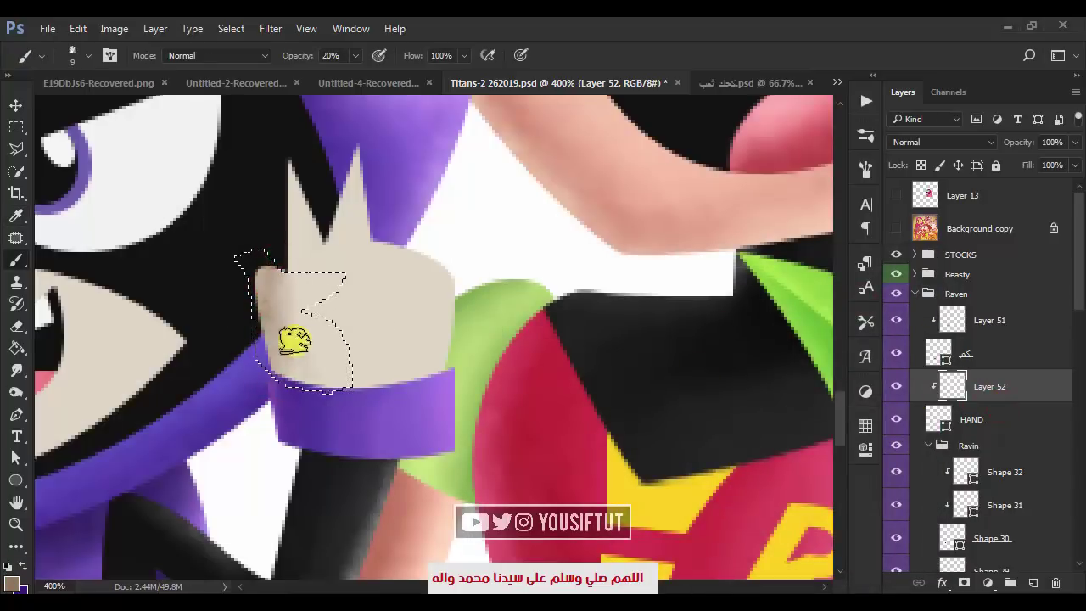
left_click_drag(271, 321, 480, 327)
key("bracketright")
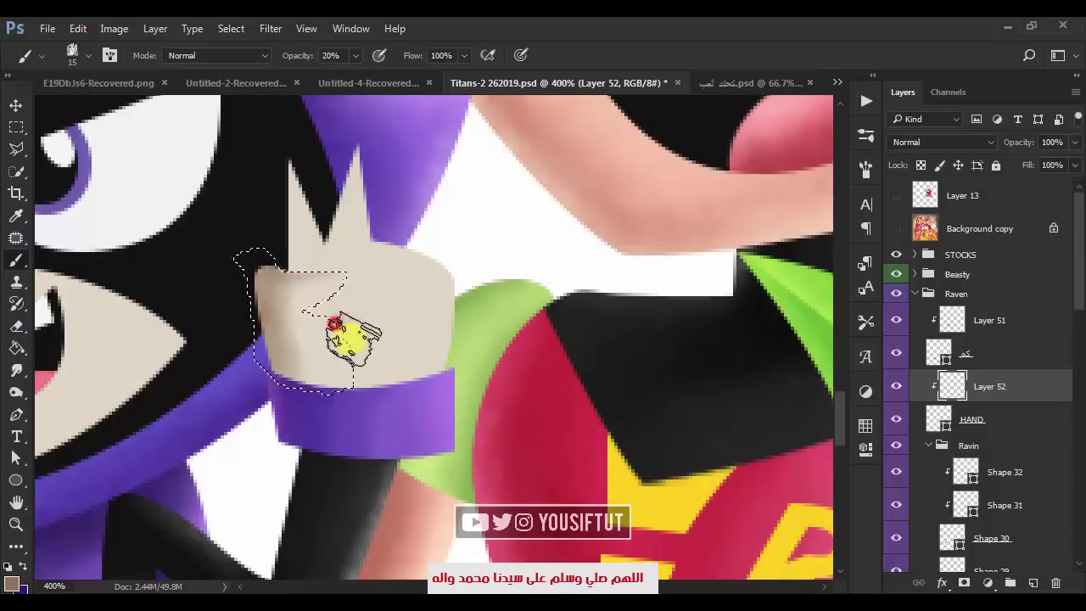
key("ctrl+space")
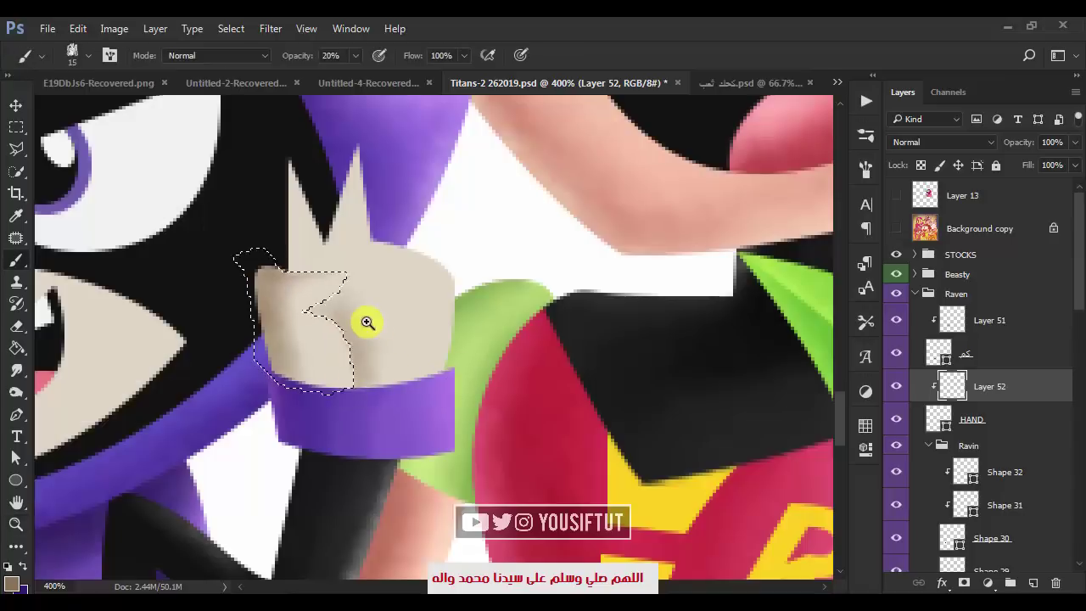
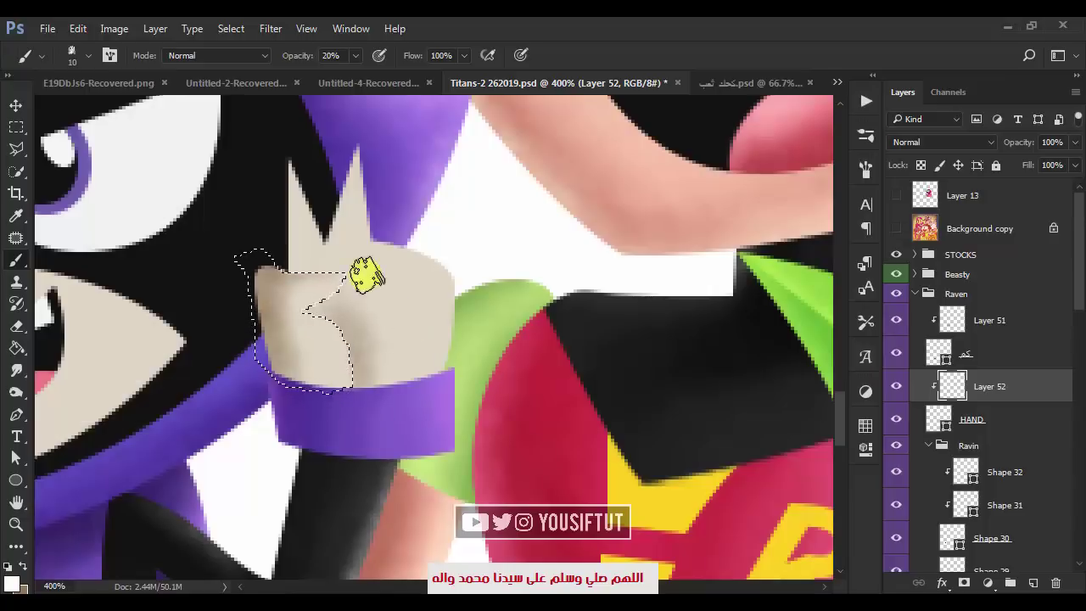
- Soften the shading on Raven's fist with a smaller soft brush, zoomed in on the hand
left_click_drag(346, 283, 315, 298)
left_click_drag(348, 365, 363, 363)
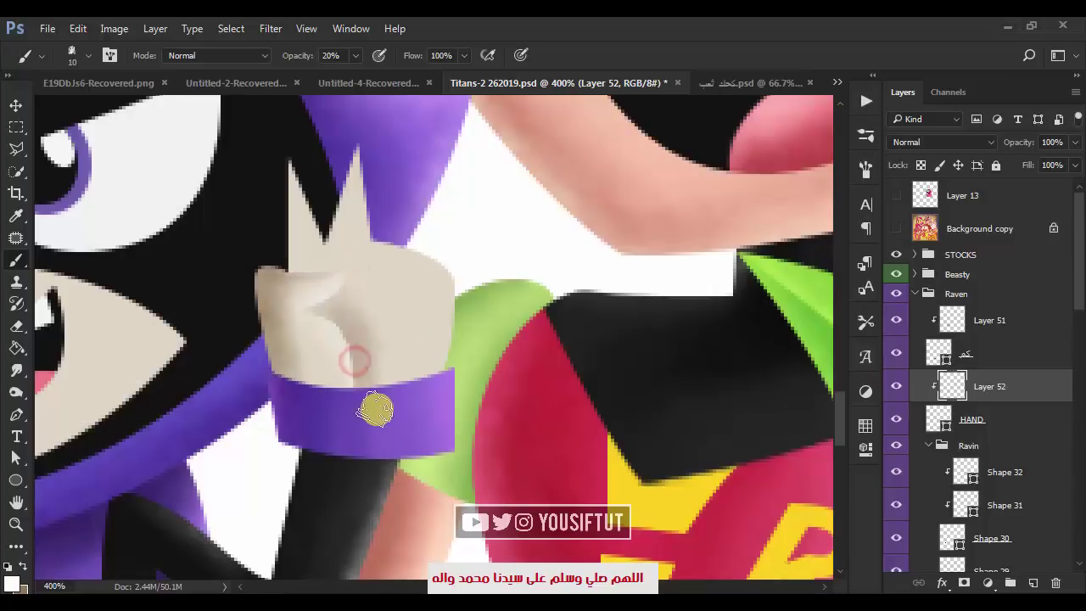
key("ctrl+minus")
left_click_drag(109, 242, 642, 569)
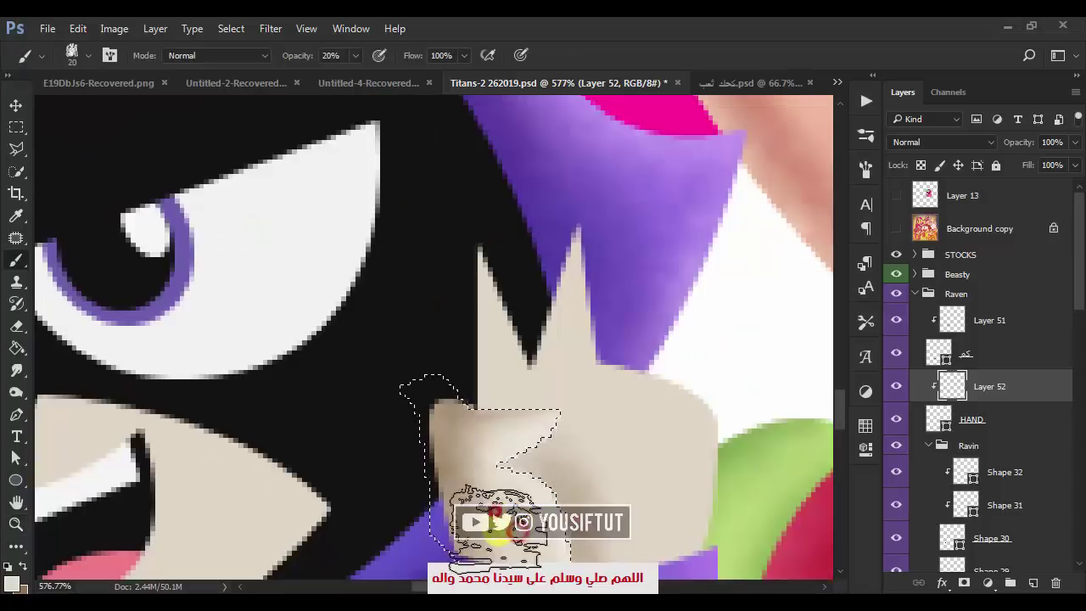
key("bracketleft")
left_click_drag(477, 449, 514, 420)
scroll(450, 453, "right", 3)
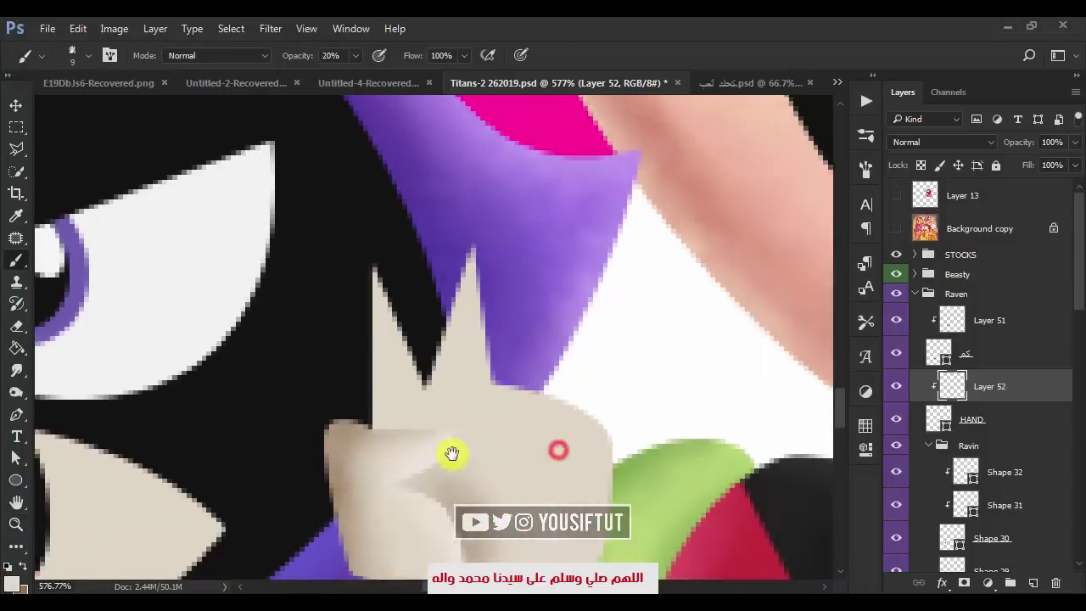
- Outline the first fist crease with the Polygonal Lasso, guided by the reference sketch
left_click(896, 228)
key("l")
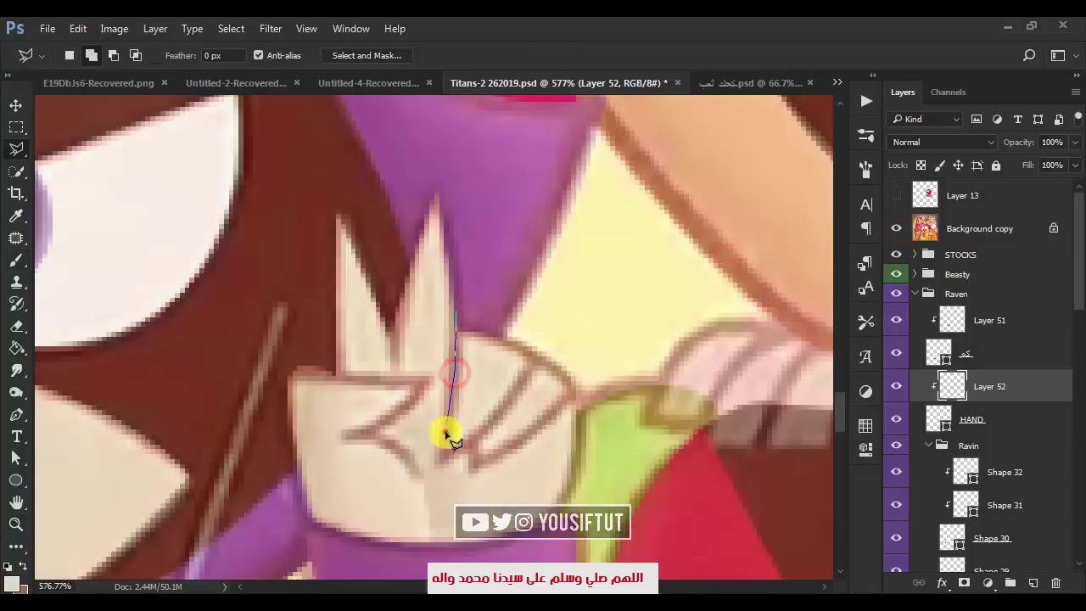
left_click(540, 327)
left_click(540, 307)
left_click(487, 311)
left_click(456, 312)
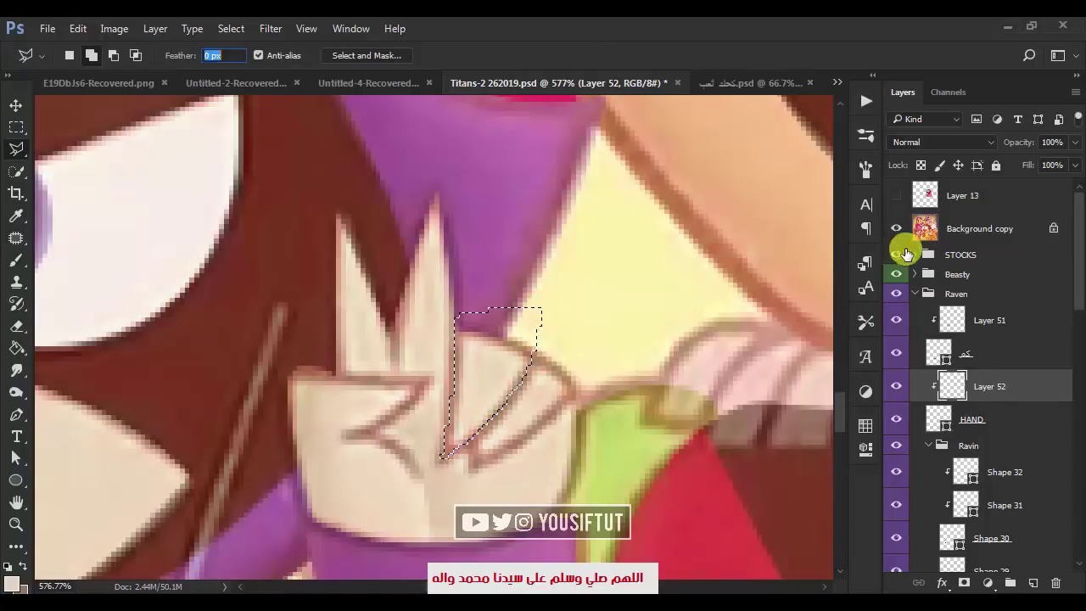
left_click(895, 228)
- Dab soft shading inside the crease selection, then deselect
key("b")
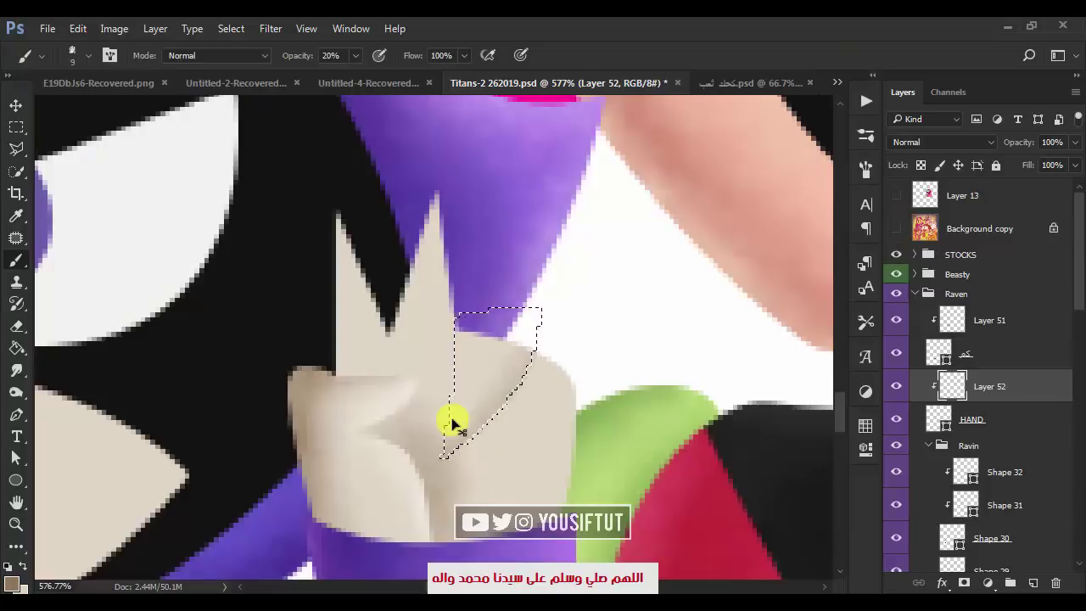
left_click(438, 375)
key("bracketleft")
left_click(445, 445)
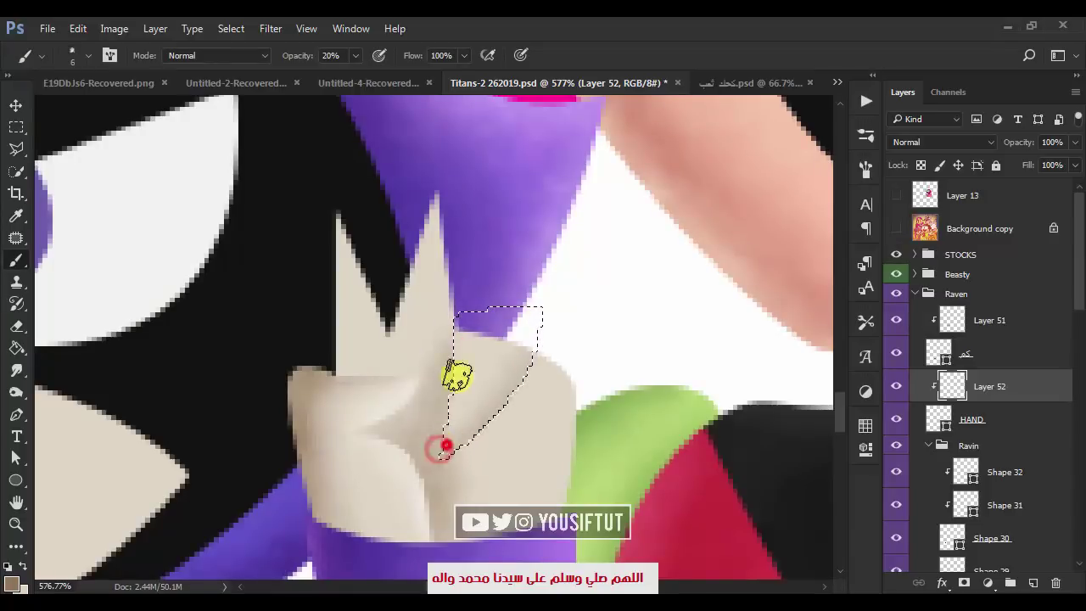
key("ctrl+d")
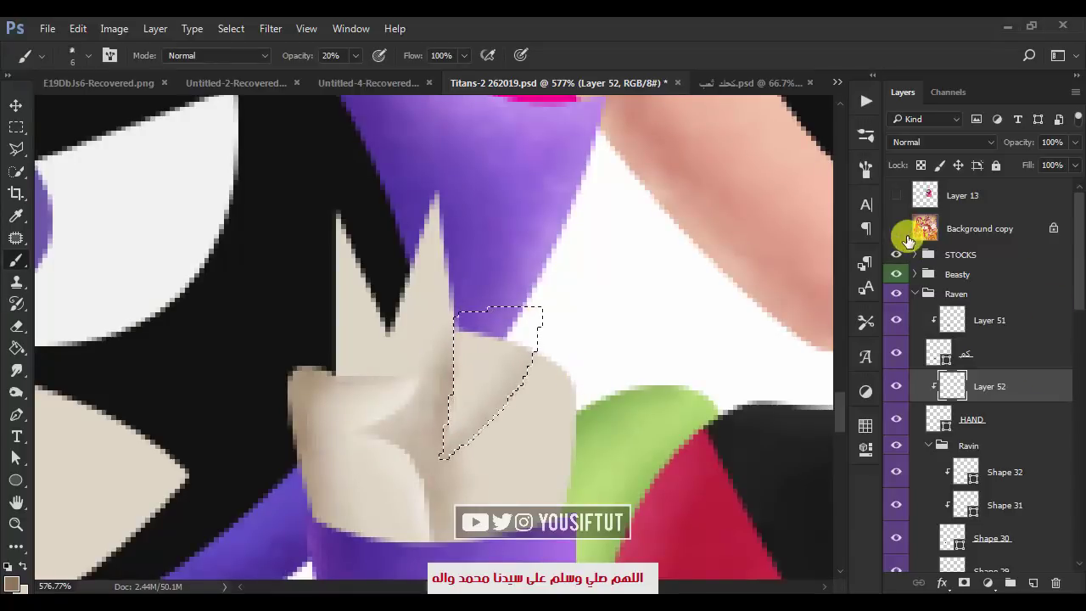
- Select the next crease along the knuckle with the Polygonal Lasso, using the sketch as a guide
left_click(895, 228)
key("m")
left_click(472, 422)
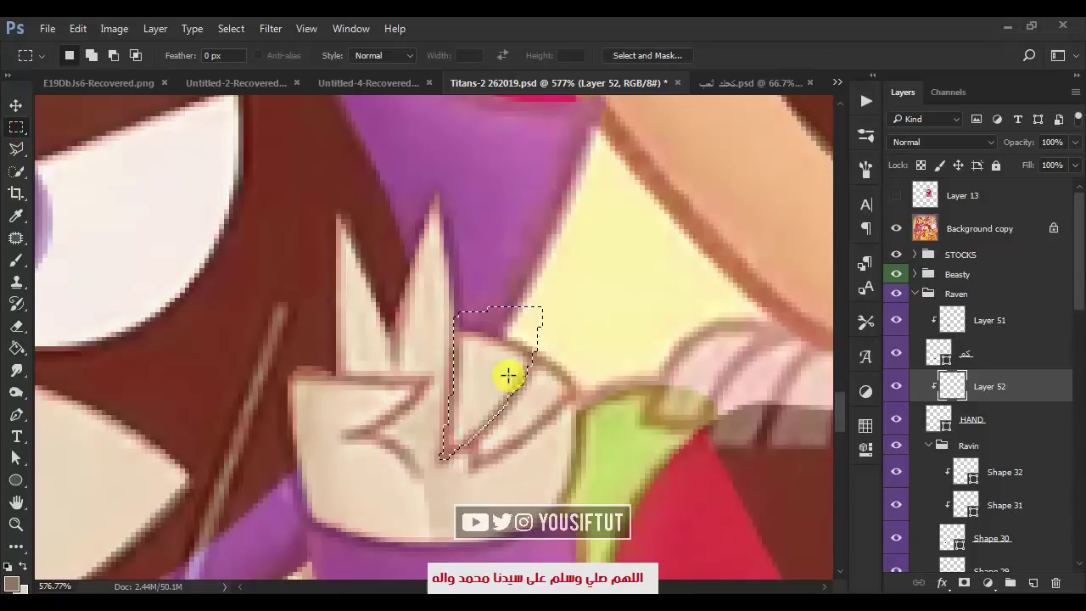
left_click_drag(509, 377, 548, 381)
key("ctrl+d")
key("l")
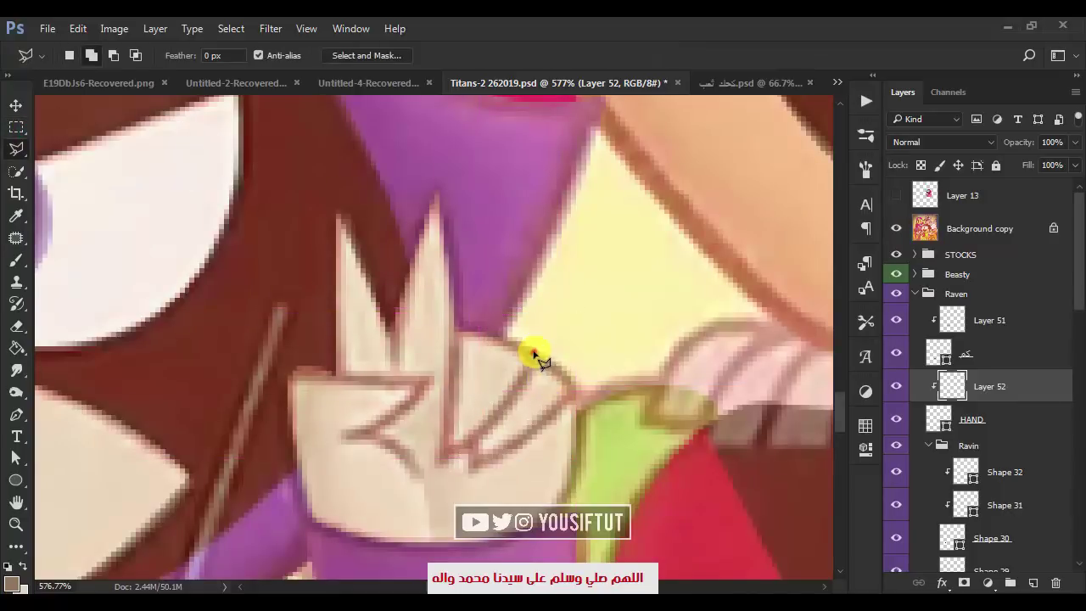
left_click(474, 468)
left_click(517, 443)
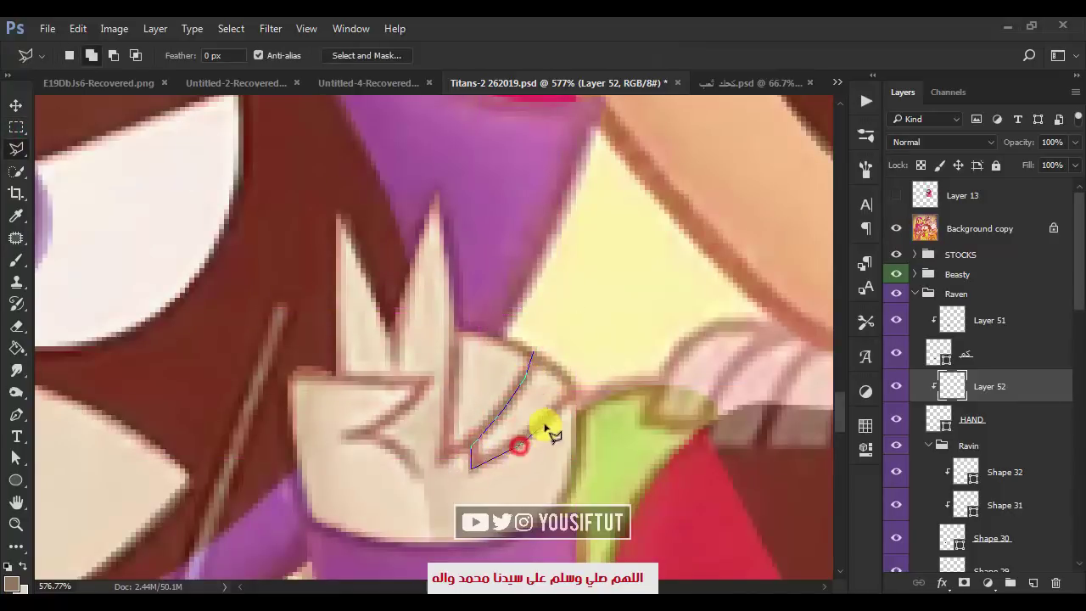
left_click(577, 383)
double_click(588, 351)
left_click(895, 228)
key("b")
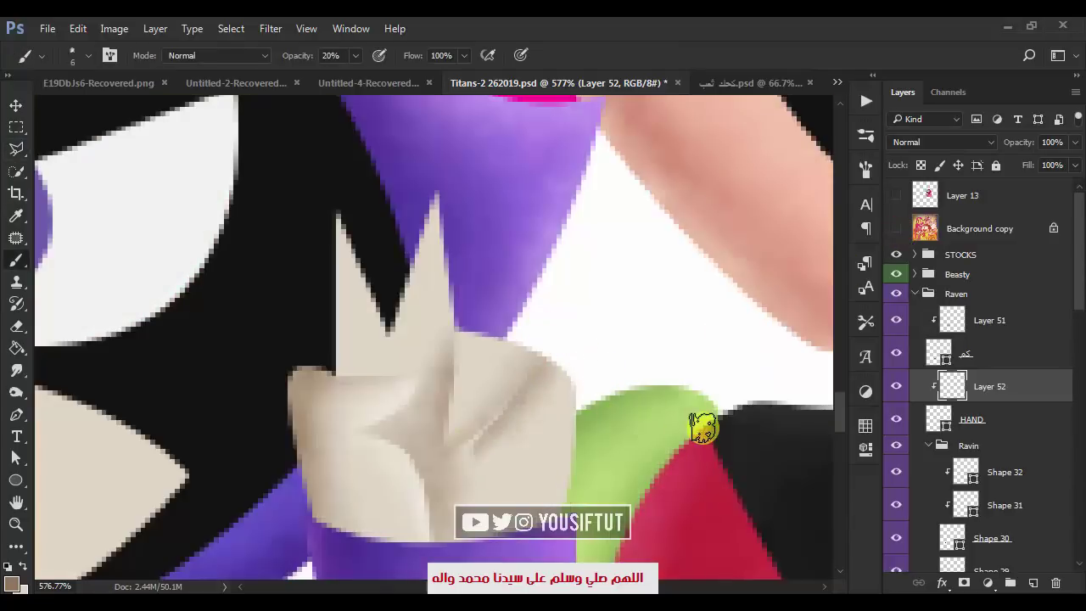
- Paint soft white highlights along the fist crease inside the selection
left_click(609, 394, "alt")
left_click_drag(480, 475, 579, 391)
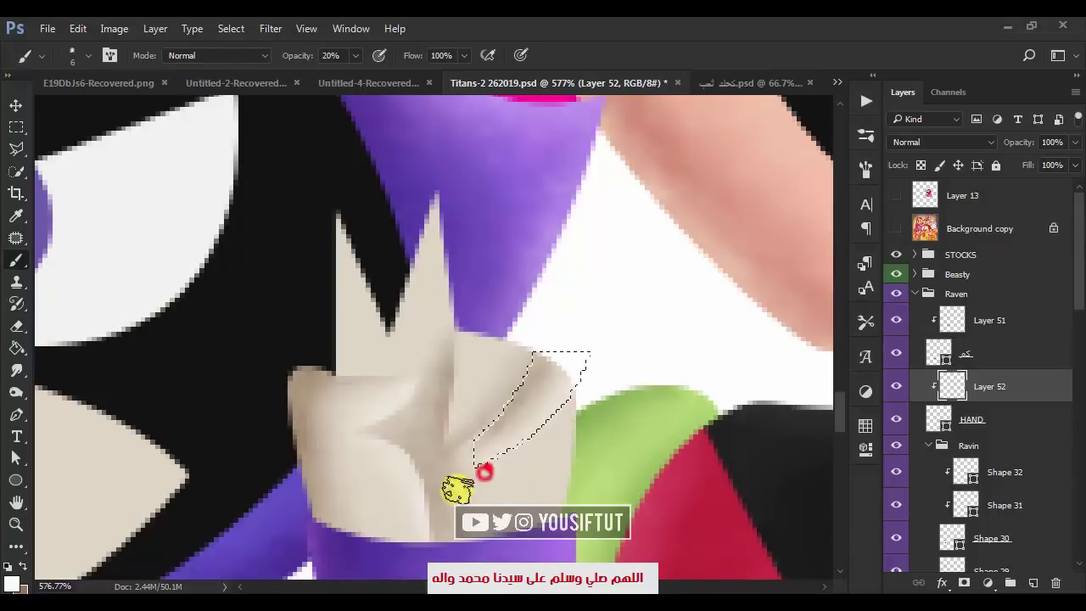
key("bracketright")
left_click_drag(481, 458, 601, 373)
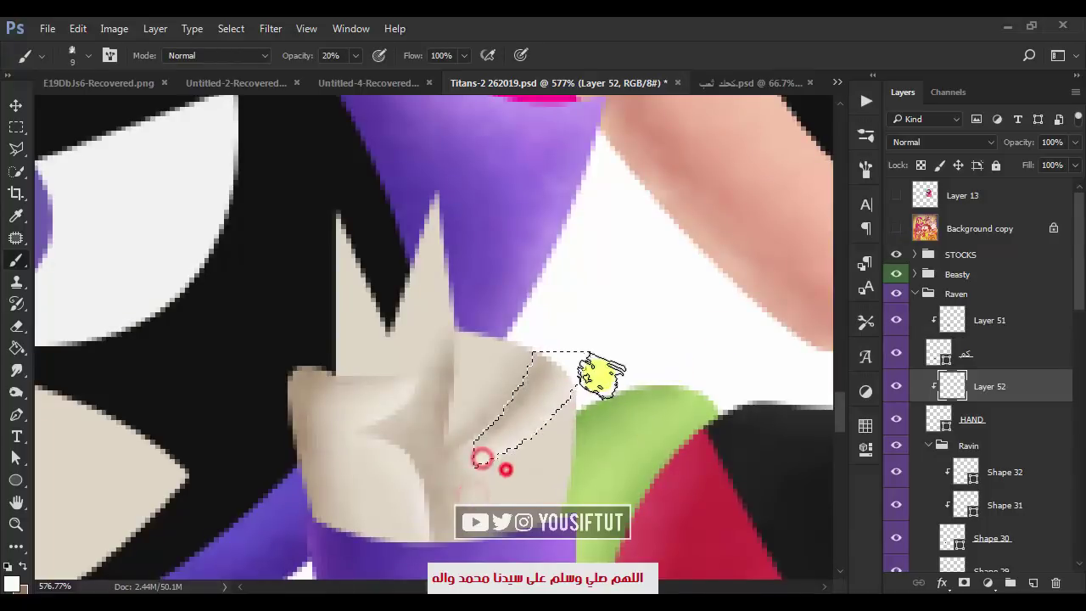
- Add soft shading along the hand's creases, zooming to check the result
key("z")
scroll(727, 363, "down", 5)
scroll(509, 283, "up", 5)
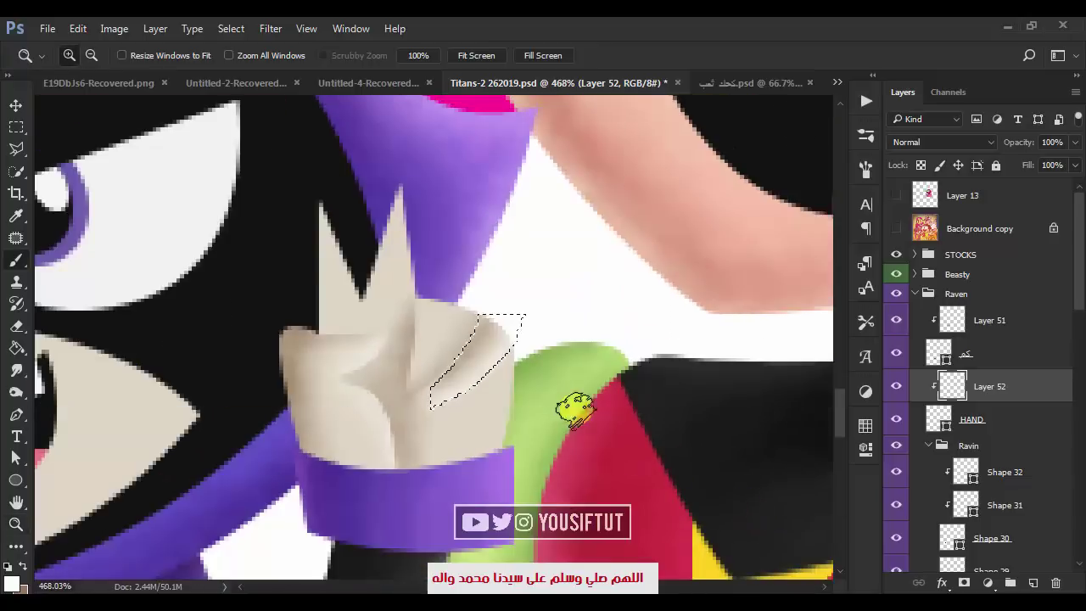
left_click(422, 345)
key("b")
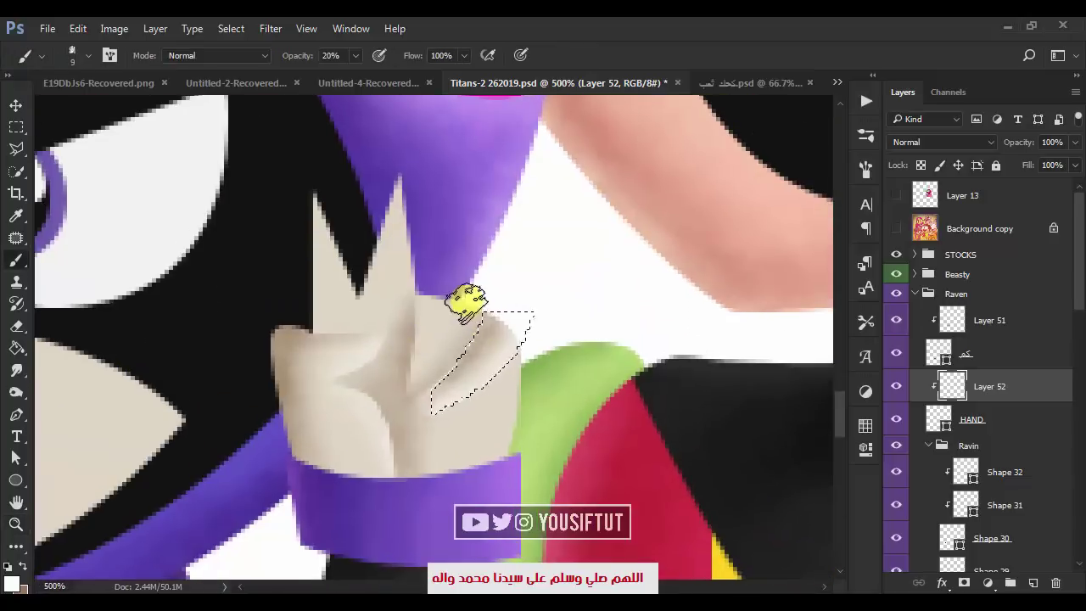
left_click_drag(448, 291, 467, 331)
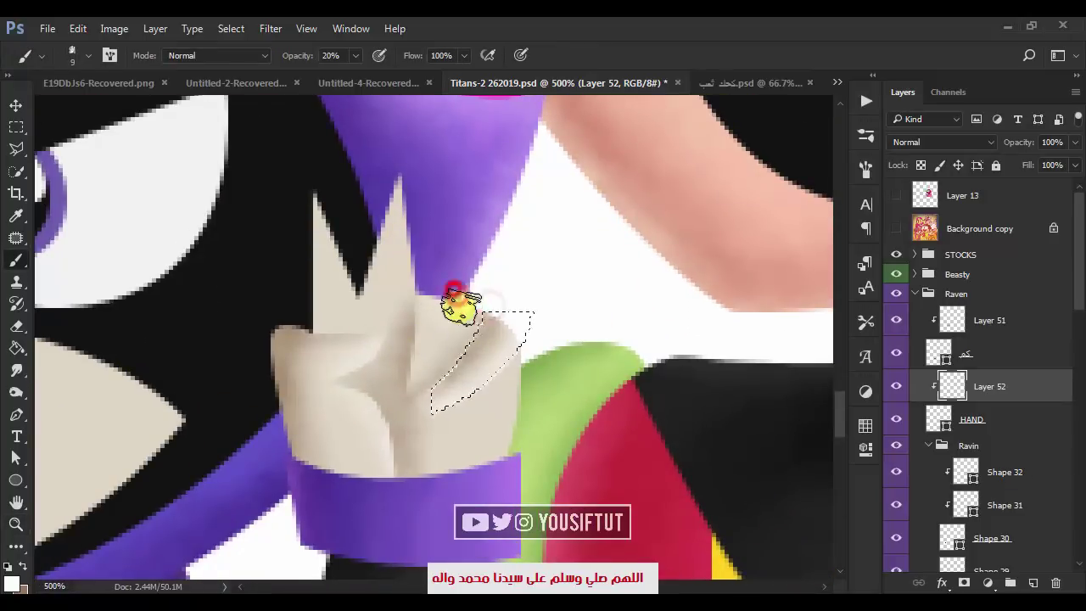
key("z")
scroll(610, 297, "down", 3)
scroll(554, 328, "up", 3)
key("b")
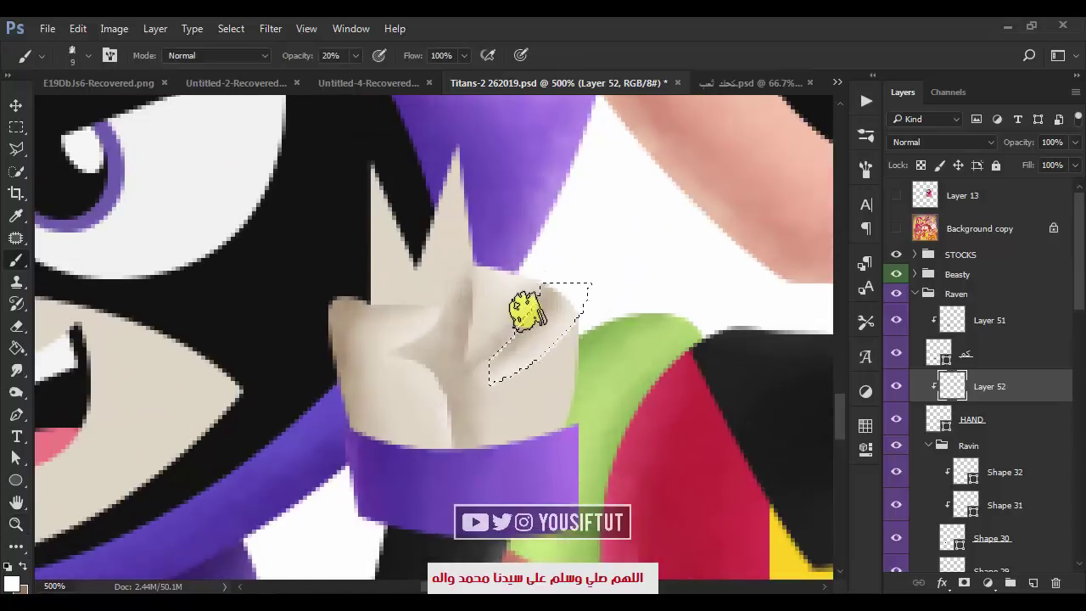
mouse_move(535, 302)
left_mouse_down()
mouse_move(497, 351)
mouse_move(552, 347)
mouse_move(552, 315)
mouse_move(496, 365)
mouse_move(534, 257)
left_mouse_up()
- Shade up the raised finger, darkening its left edge with beige
key("z")
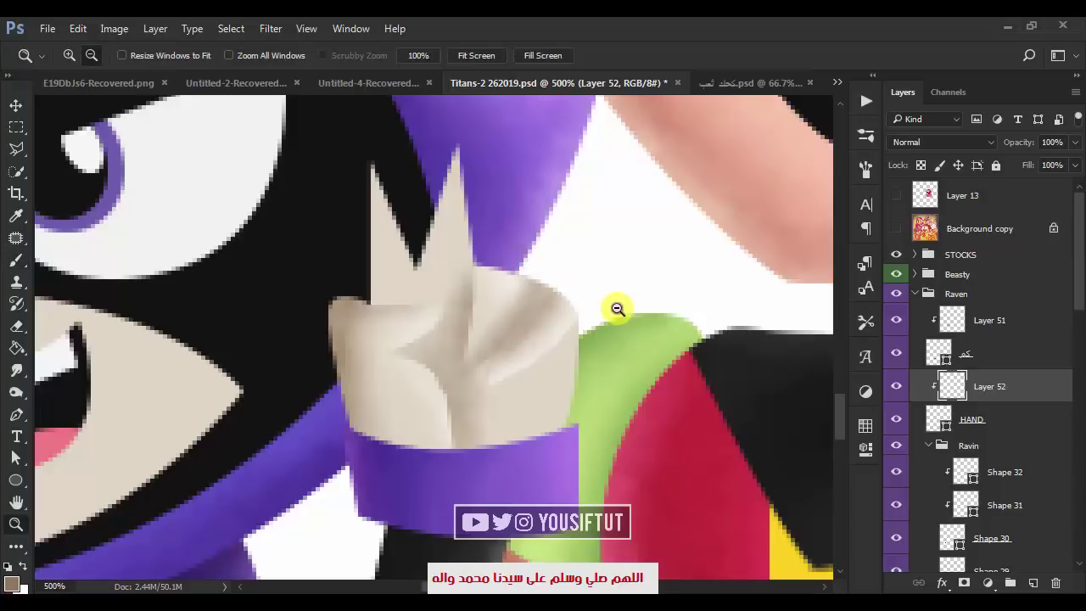
scroll(601, 351, "down", 2)
scroll(601, 351, "up", 2)
key("b")
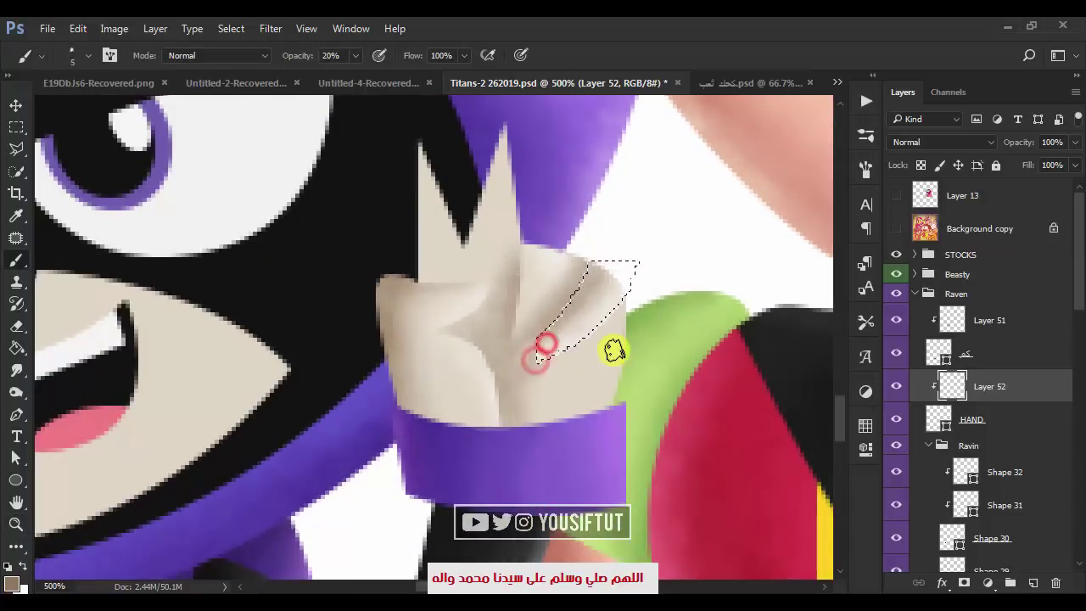
key("z")
scroll(691, 359, "down", 2)
scroll(690, 359, "down", 2)
scroll(577, 325, "up", 4)
key("b")
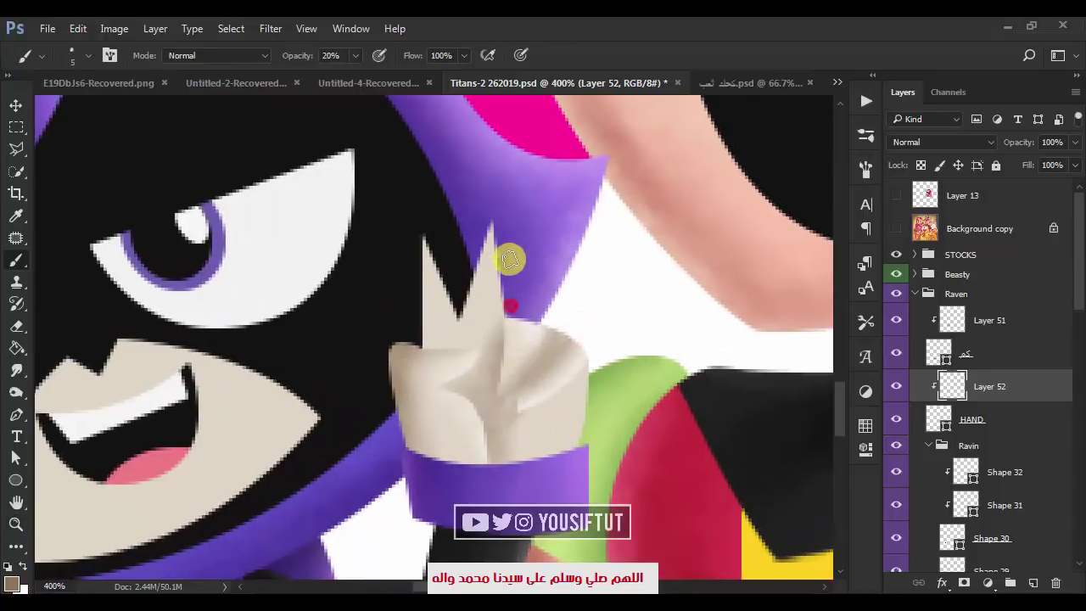
left_click_drag(503, 314, 496, 236)
left_click_drag(477, 304, 494, 221)
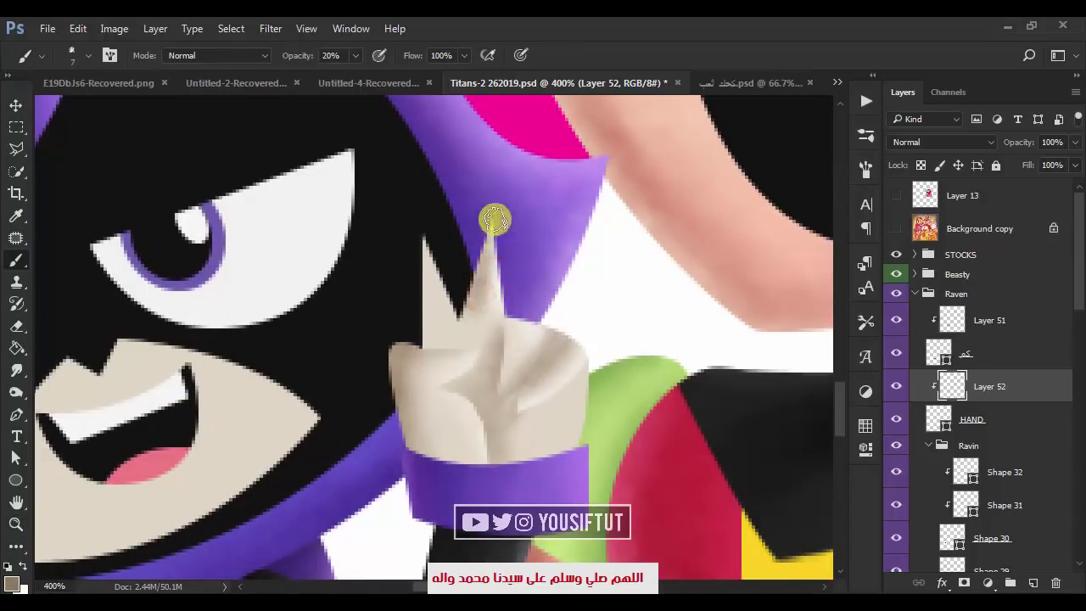
mouse_move(427, 248)
left_mouse_down()
mouse_move(424, 339)
mouse_move(446, 314)
left_mouse_up()
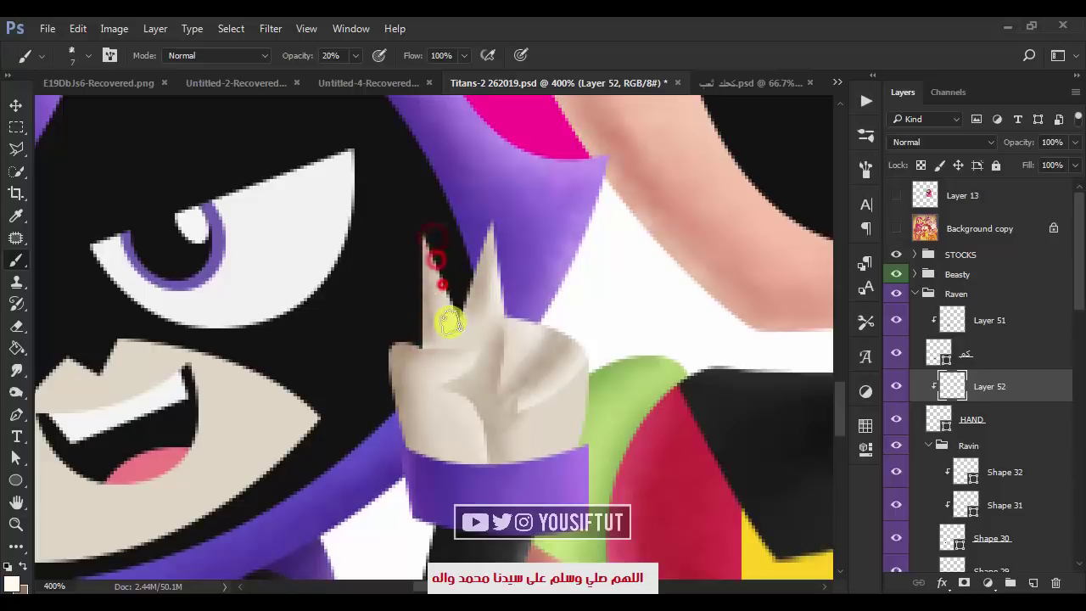
key("z")
left_click(525, 274, "alt")
- Select Raven's mouth shape layer and add a new layer clipped to it
left_click(383, 175)
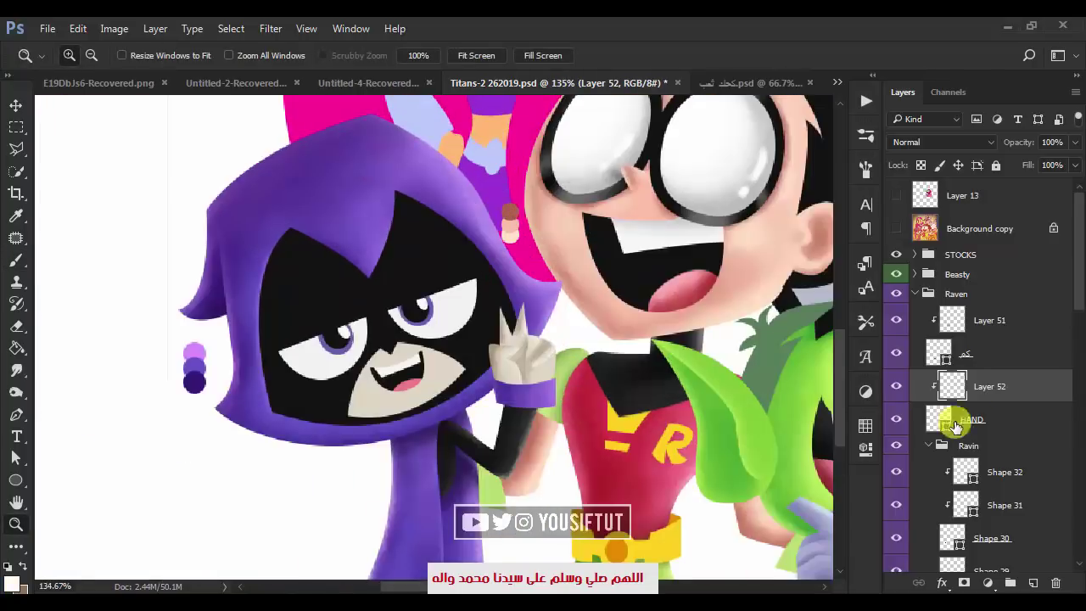
left_click(895, 386)
left_click(392, 396)
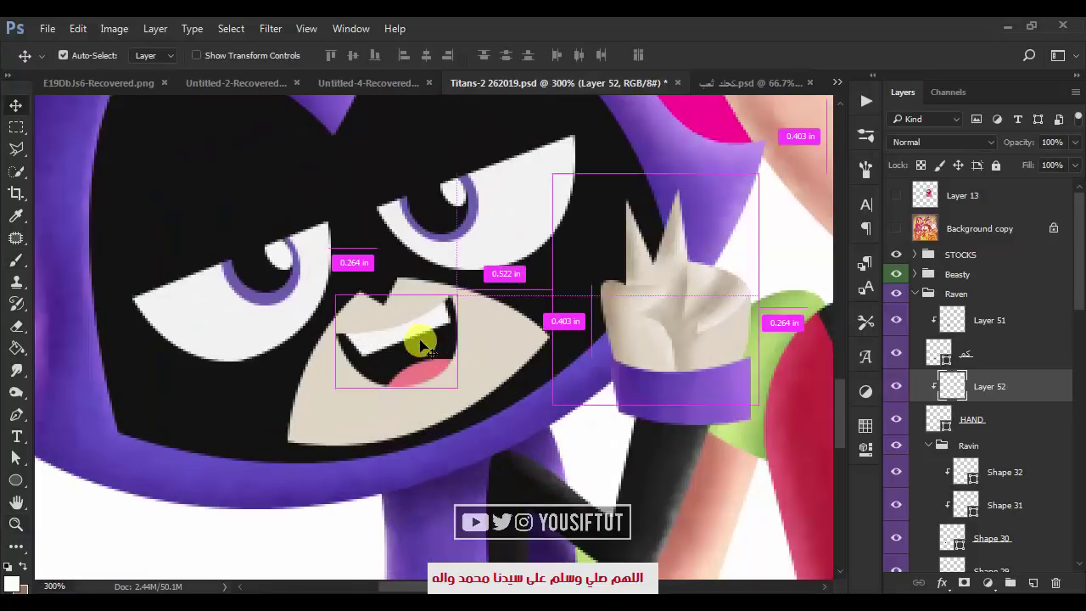
left_click(403, 331, "ctrl")
left_click(1033, 583)
left_click(967, 521, "alt")
- Zoom in on the mouth and create another new layer clipped to the tongue shape
key("ctrl+d")
key("b")
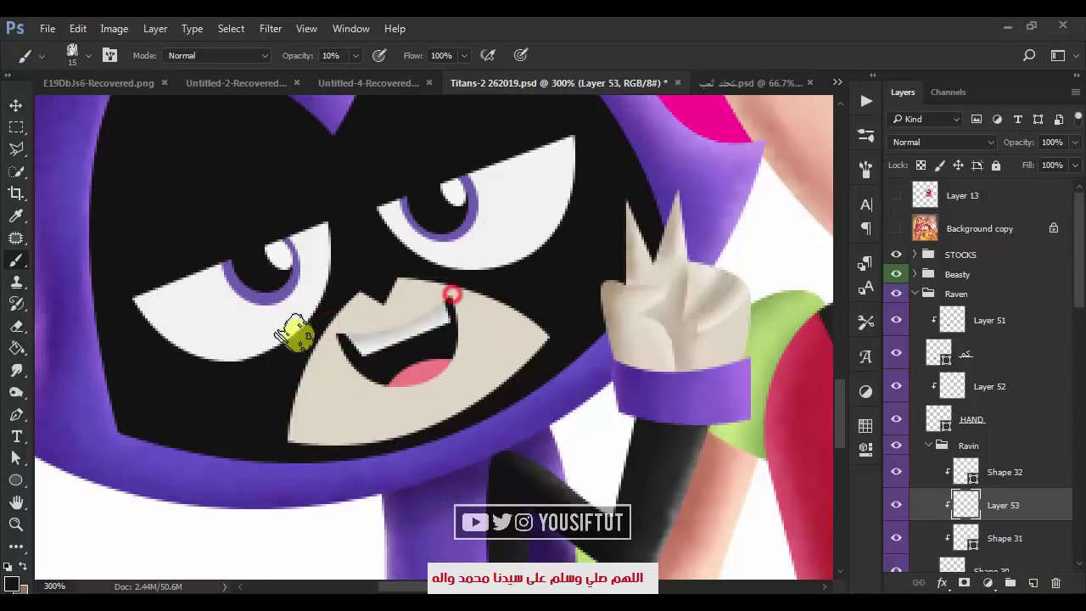
key("e")
scroll(380, 376, "up", 1)
key("0")
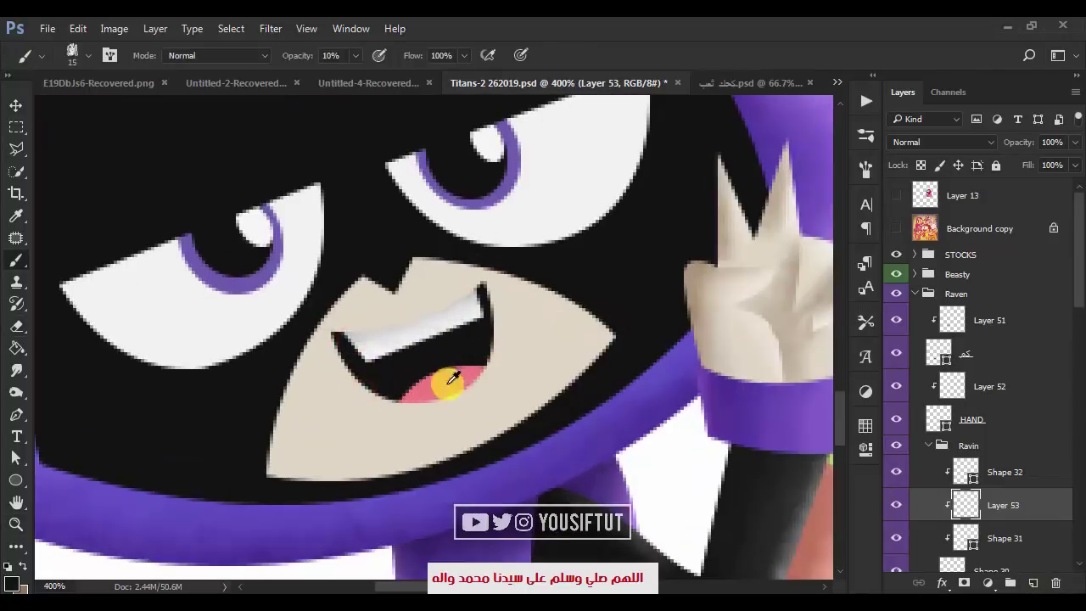
key("v")
key("alt+v")
key("Escape")
key("alt+bracketright")
key("ctrl+shift+alt+n")
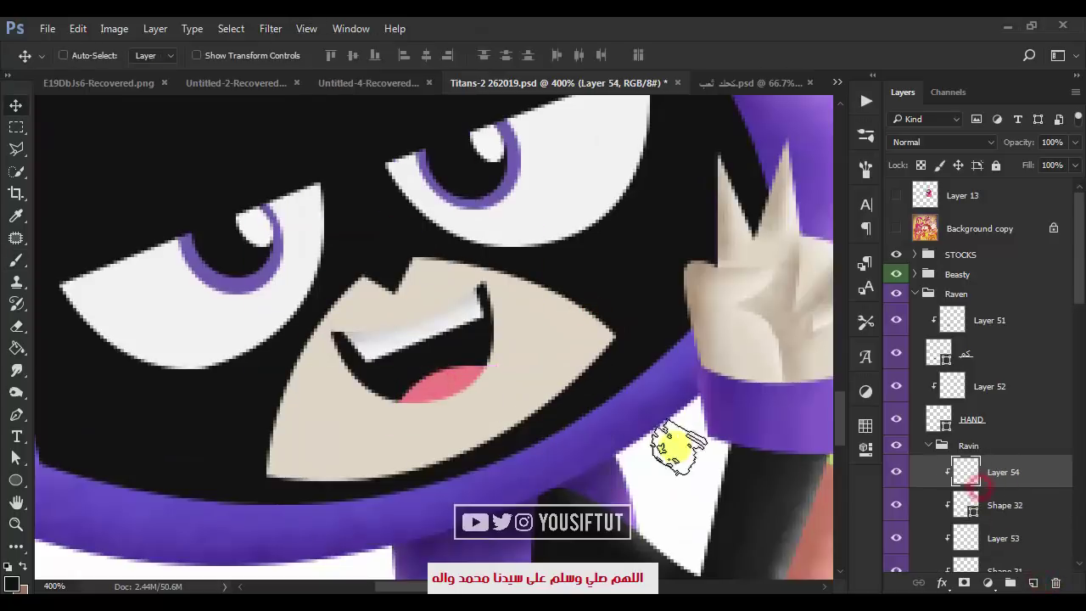
key("b")
- Paint darker red shading on the tongue through a layer mask at 20% brush opacity
left_click(464, 376, "alt")
left_click(12, 584)
left_click(666, 391)
left_click(844, 297)
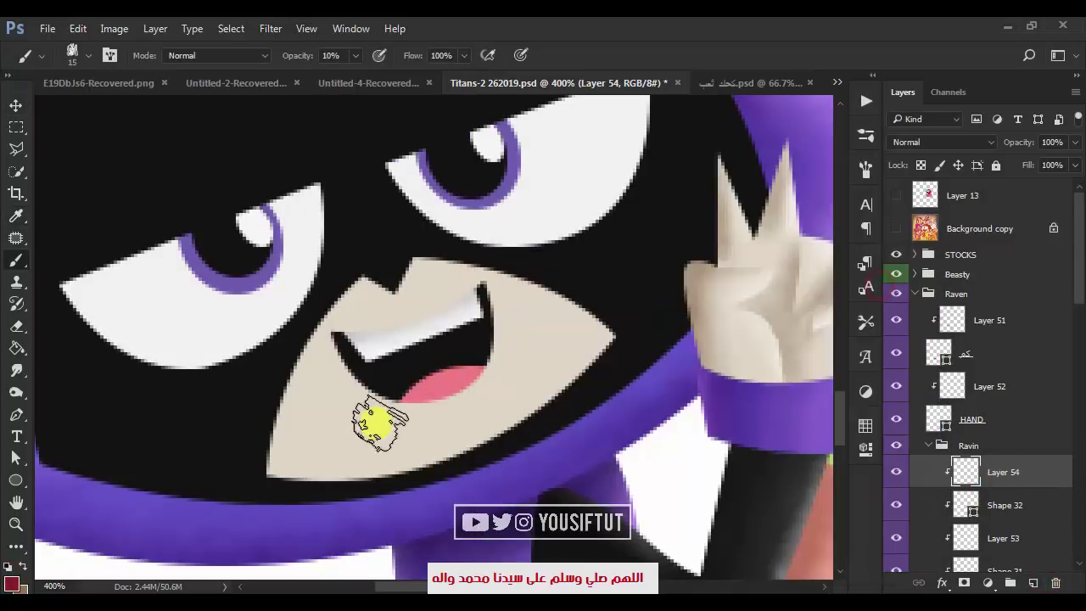
left_click(965, 505, "ctrl")
left_click(964, 583)
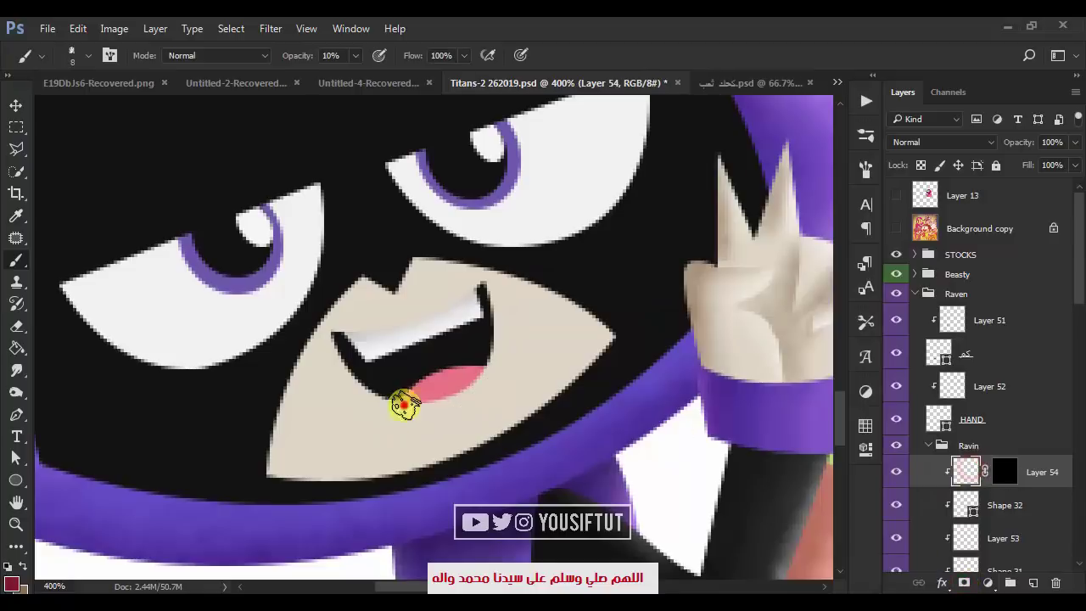
key("2")
left_click_drag(396, 408, 455, 383)
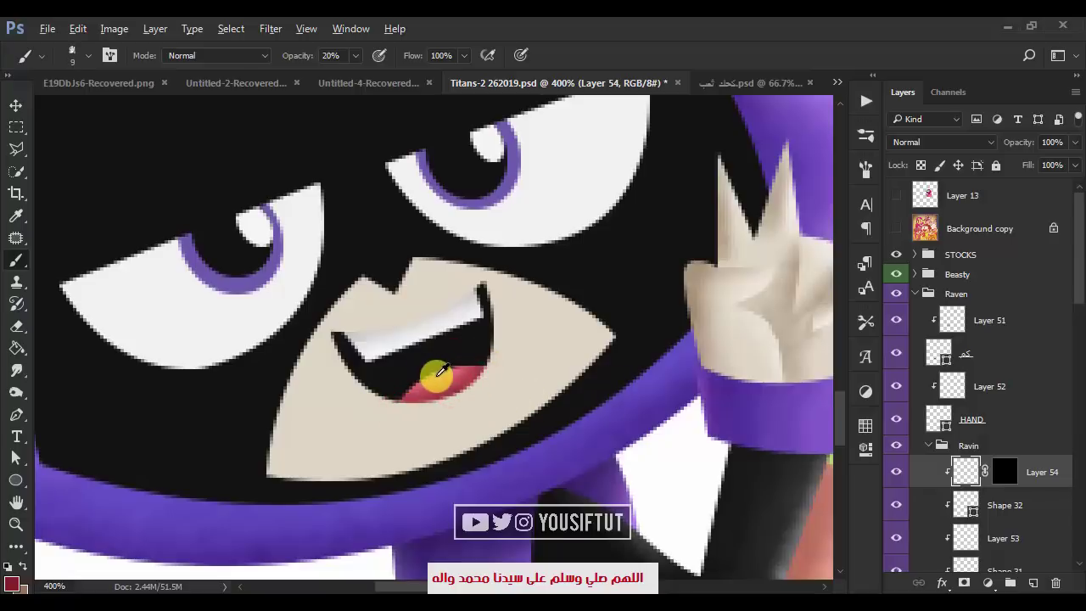
- Add a light pink highlight to the left part of the tongue
left_click(12, 584)
left_click(557, 303)
left_click(848, 294)
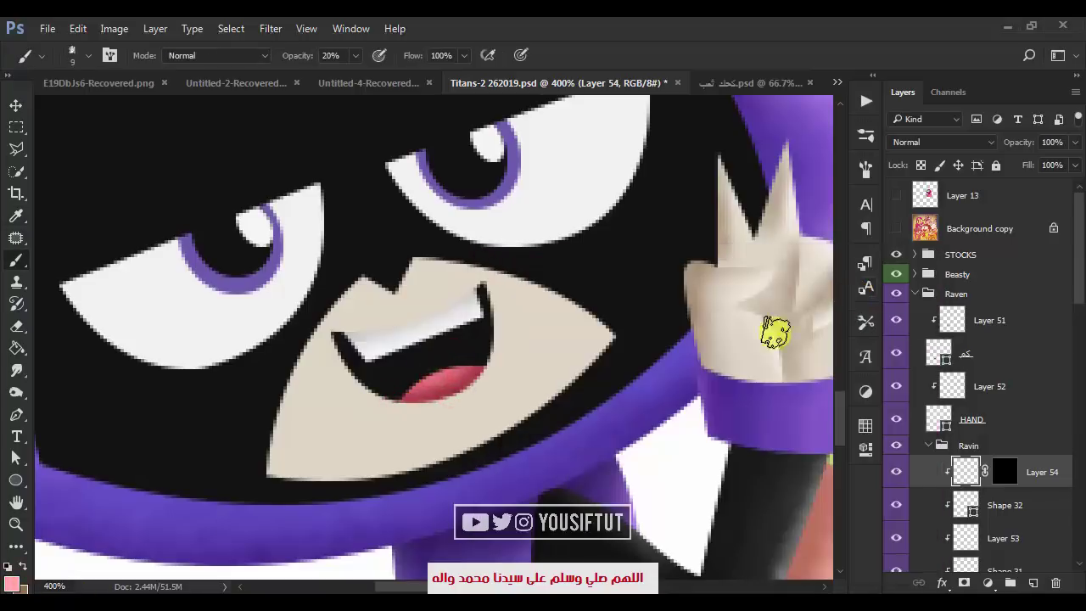
left_click_drag(418, 386, 421, 378)
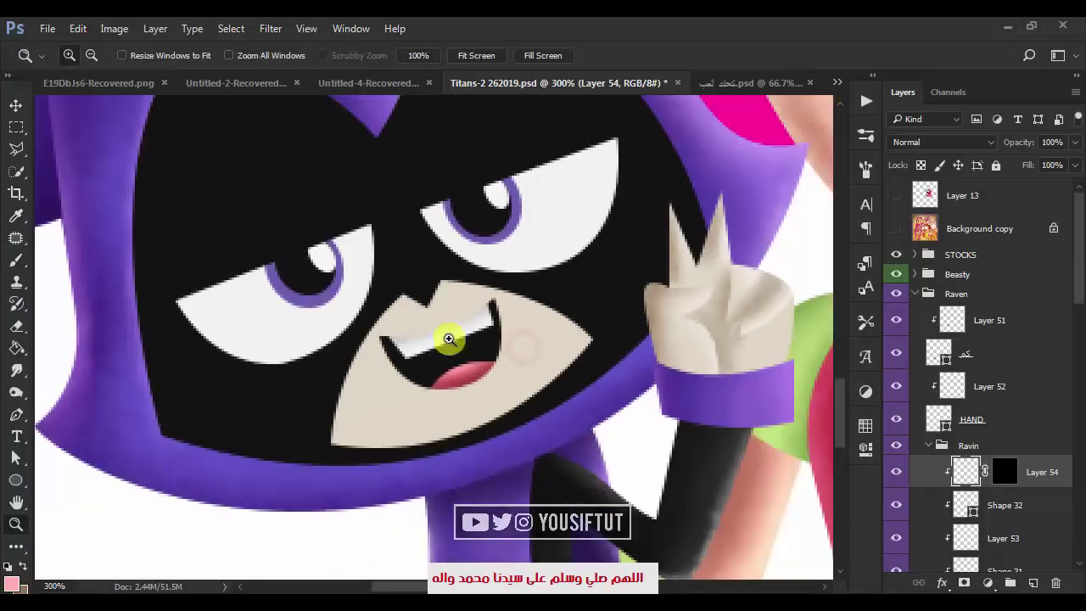
left_click_drag(537, 346, 437, 356)
key("alt+bracketleft")
key("alt+bracketleft")
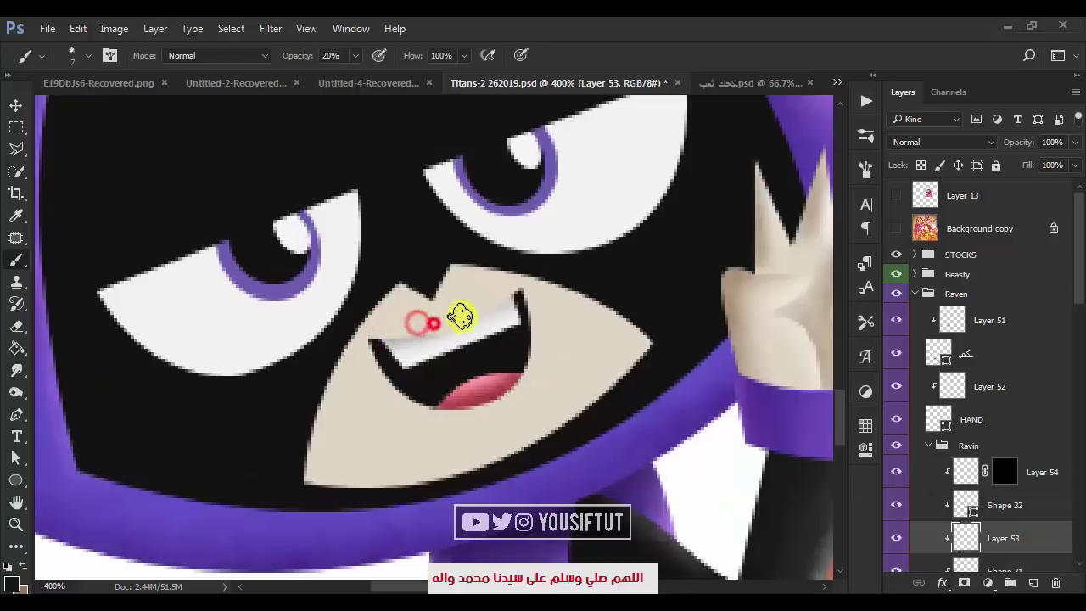
key("z")
left_click(552, 284, "alt")
- Add a new layer clipped to the right eye white (Shape 28)
key("v")
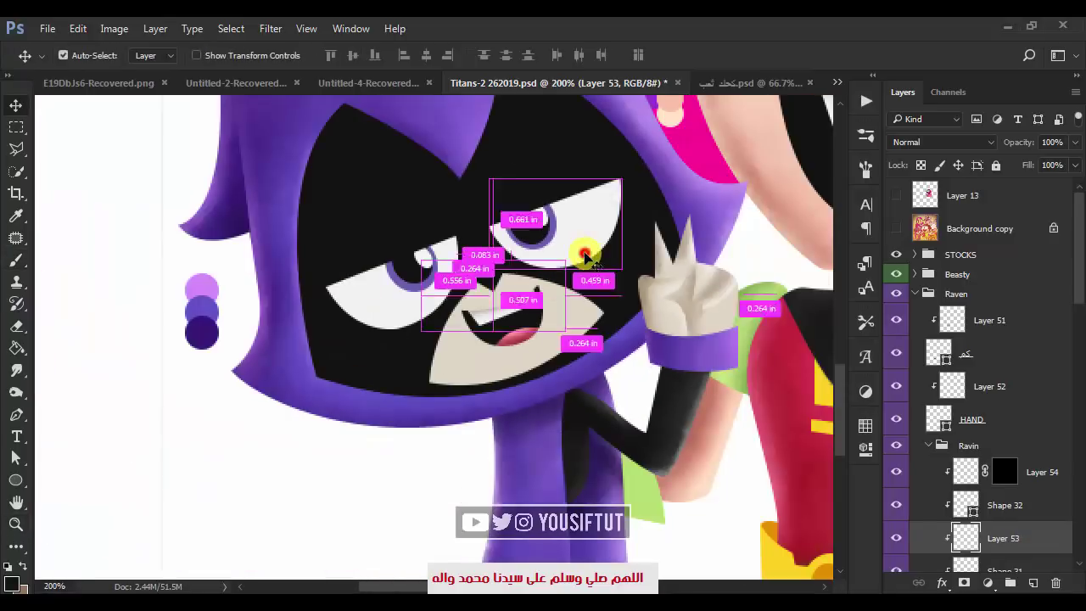
left_click(589, 249, "ctrl")
scroll(954, 543, "down", 2)
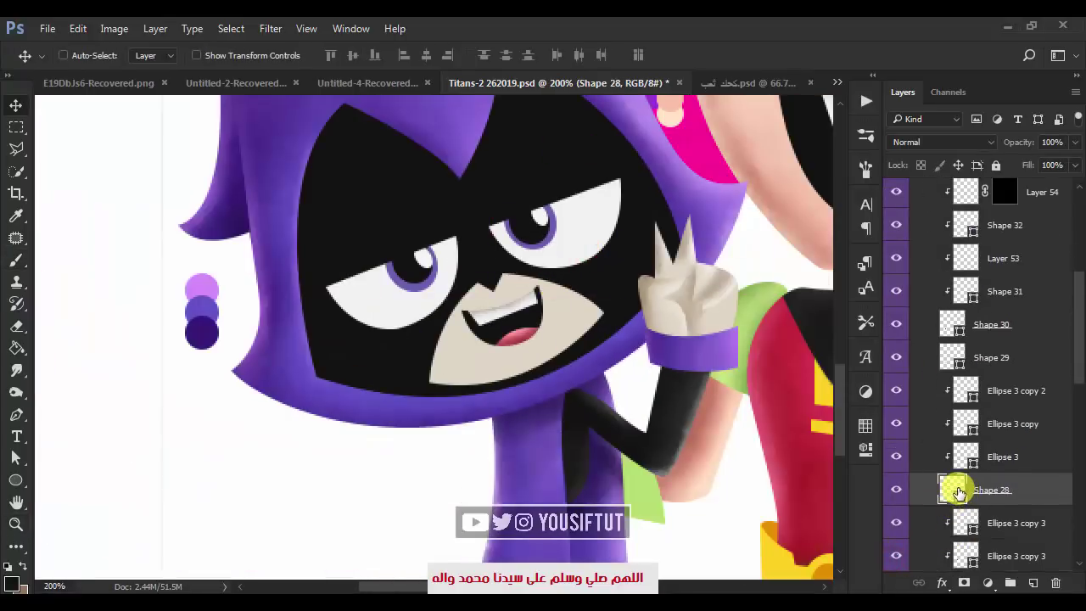
left_click(1033, 582)
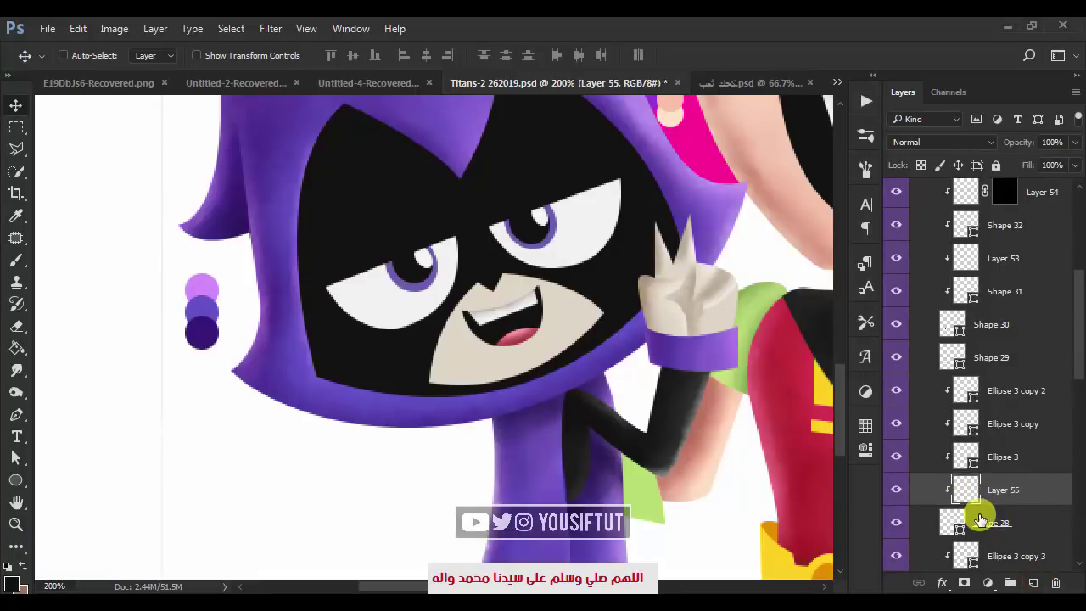
left_click(538, 251)
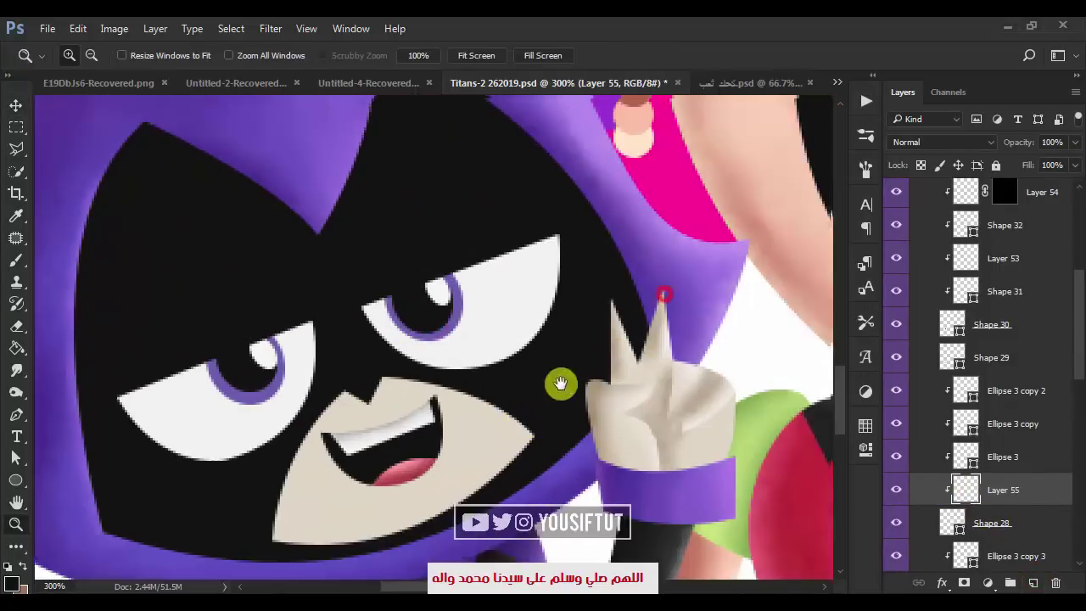
key("b")
- Paint #8f8f8f grey shading across the eye white with a 40px soft brush at 20%
left_click(12, 584)
left_click(491, 395)
left_click(865, 298)
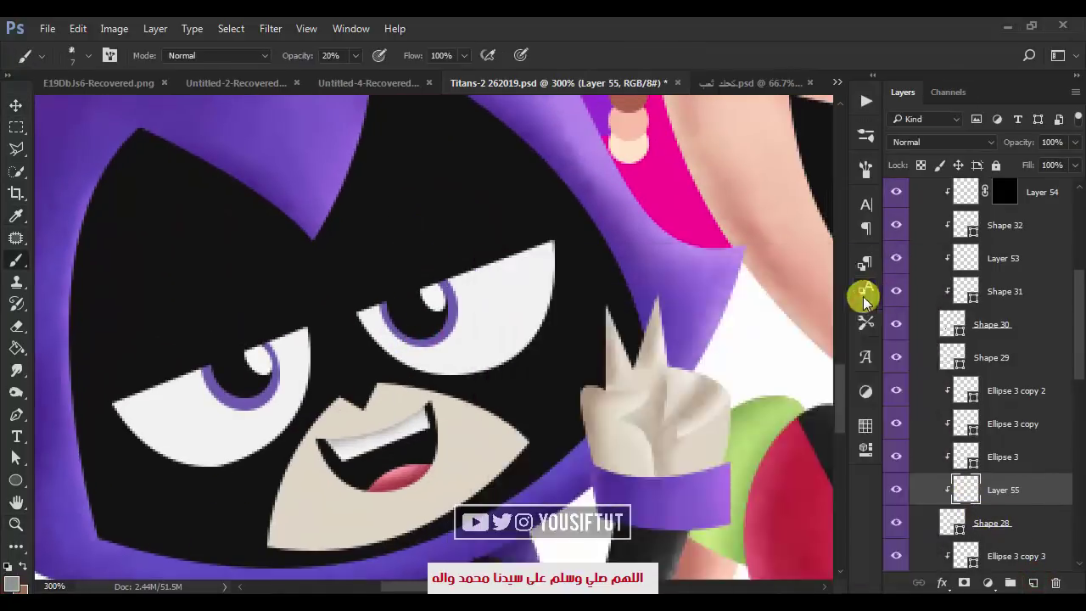
key("bracketright")
key("bracketright")
key("bracketright")
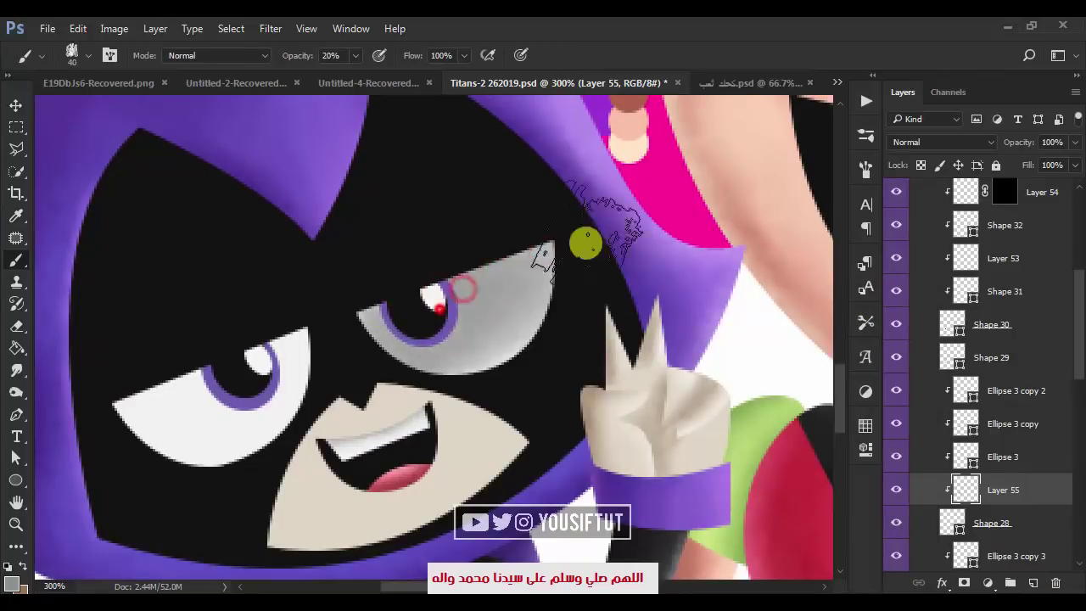
left_click_drag(415, 301, 512, 368)
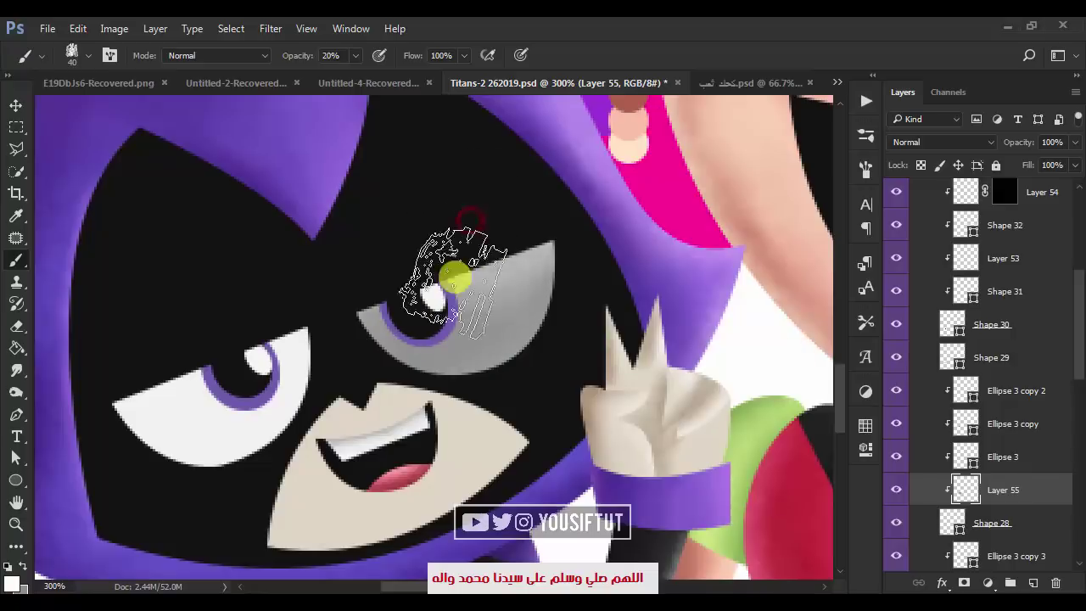
mouse_move(449, 266)
left_mouse_down()
mouse_move(476, 243)
mouse_move(412, 308)
mouse_move(444, 213)
mouse_move(501, 252)
mouse_move(409, 296)
mouse_move(477, 206)
mouse_move(460, 255)
mouse_move(446, 243)
mouse_move(499, 282)
left_mouse_up()
- Draw a thin 4px line along the eye white's lower edge at full opacity
key("ctrl+plus")
key("ctrl+plus")
key("0")
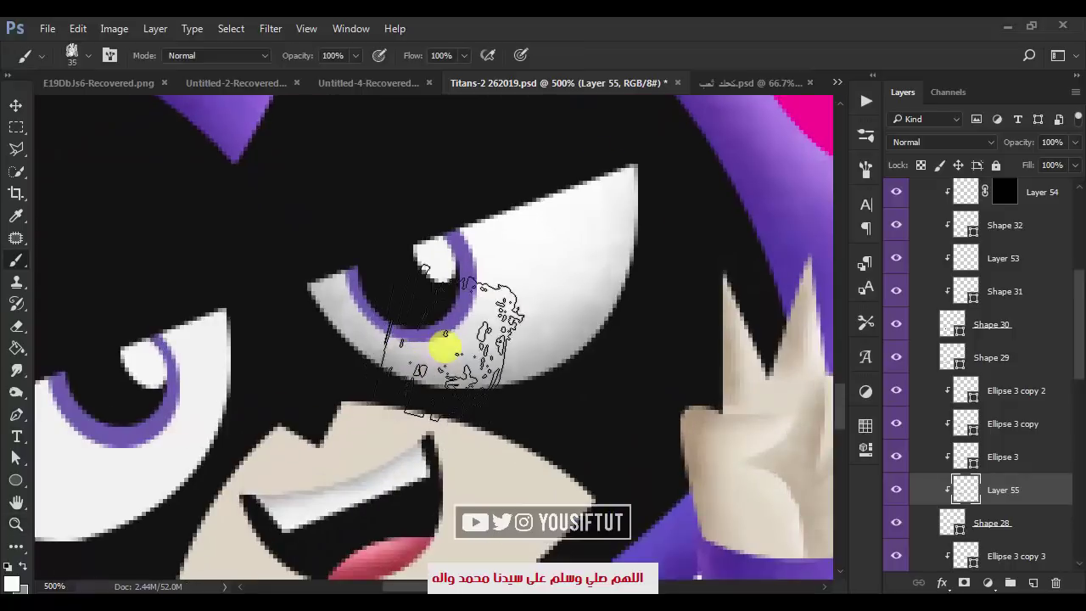
key("bracketleft")
key("bracketleft")
key("bracketleft")
left_click_drag(458, 357, 518, 356)
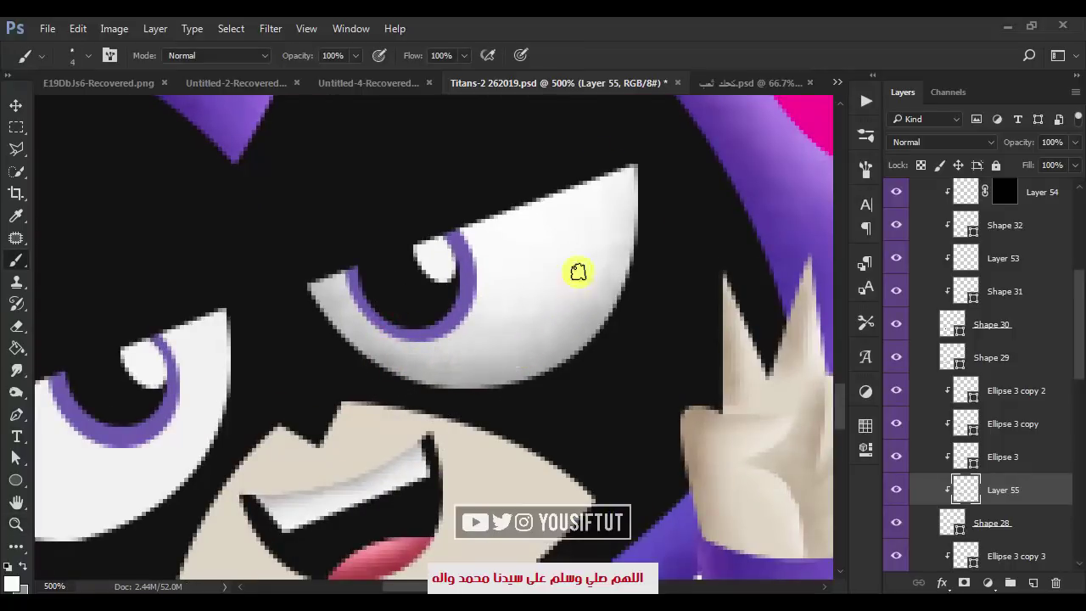
left_click_drag(549, 278, 518, 335)
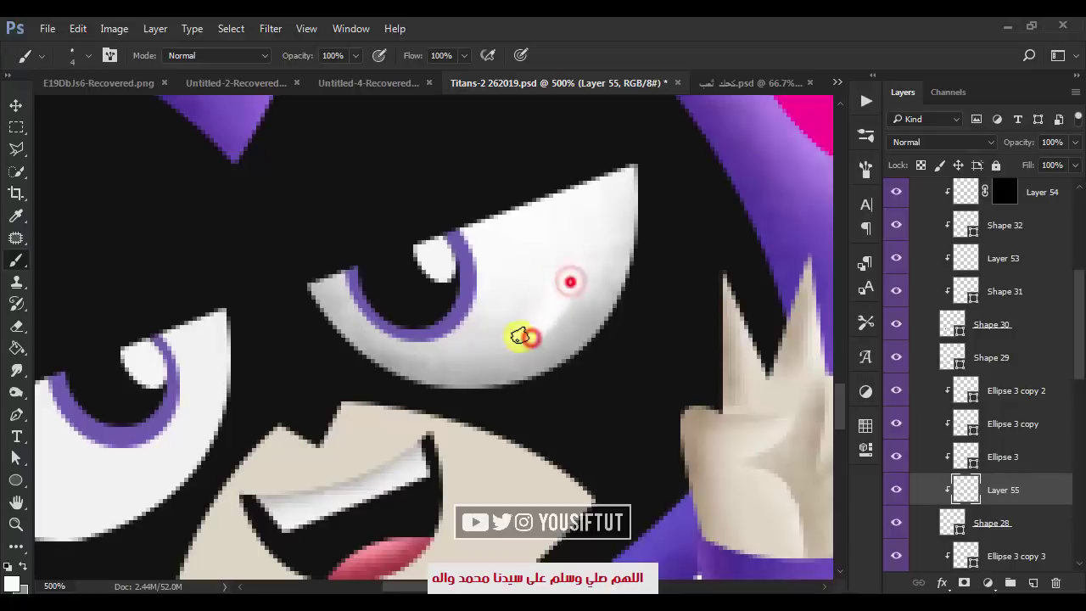
key("ctrl+minus")
key("ctrl+minus")
key("ctrl+minus")
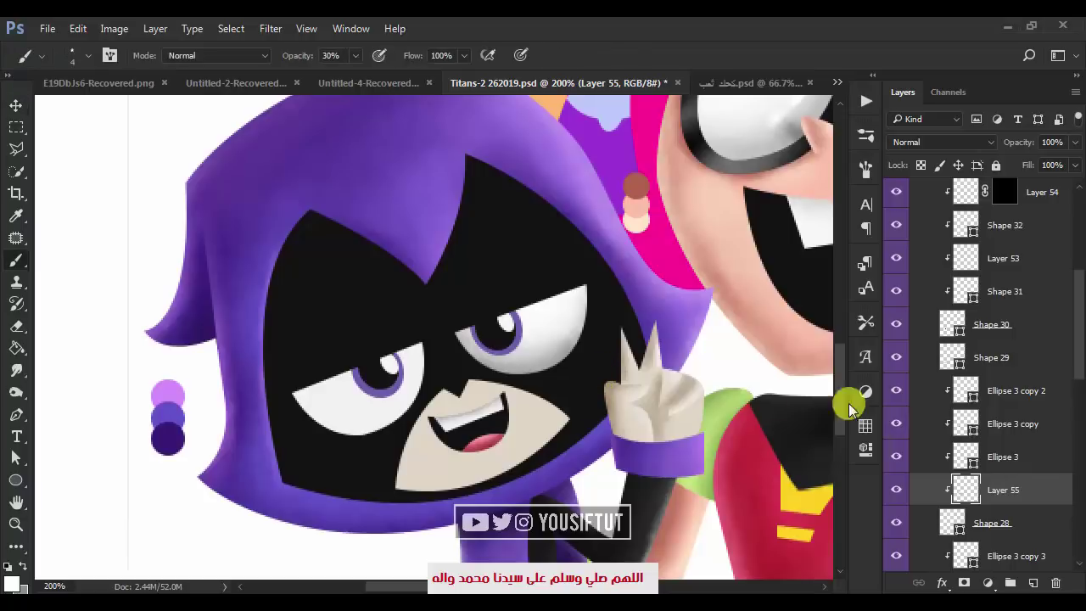
scroll(1049, 386, "down", 3)
- Add a new layer clipped to the left eye white and set the brush to 35 px
left_click(1013, 522)
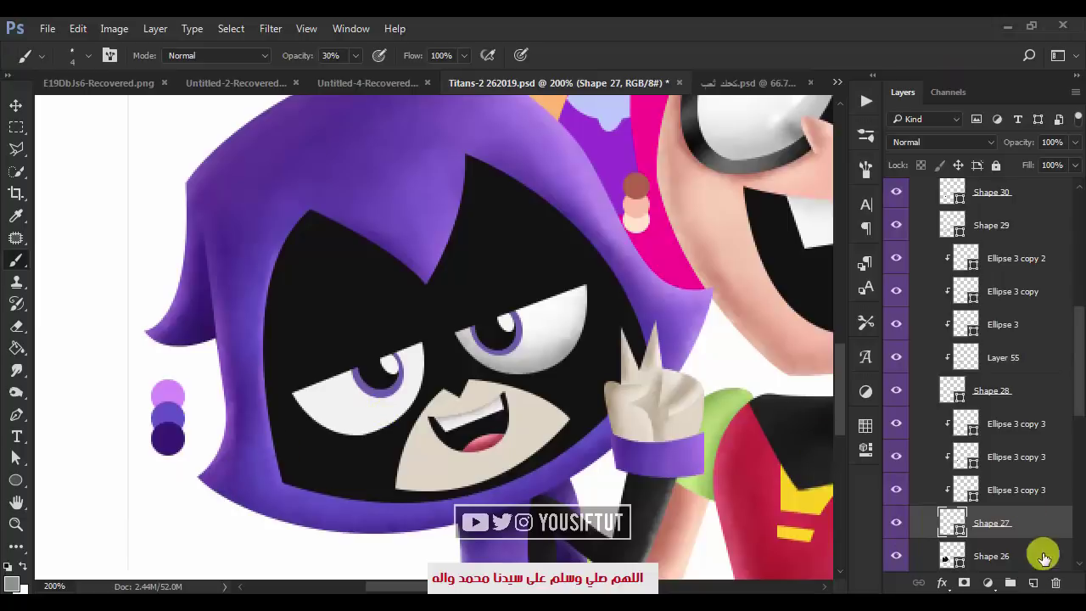
left_click(1032, 583)
key("ctrl+alt+g")
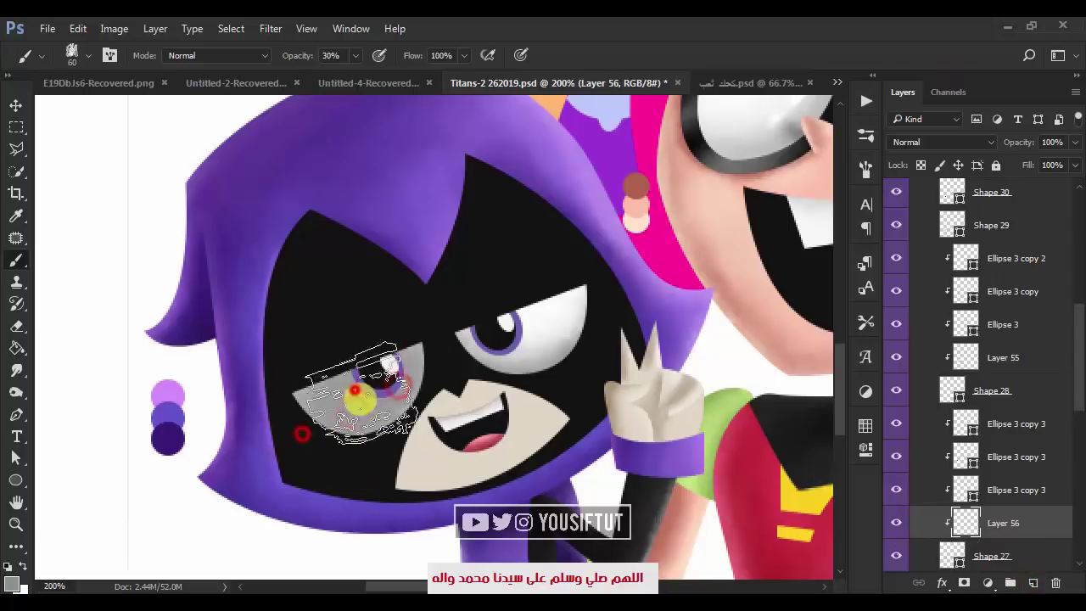
left_click_drag(354, 390, 232, 375)
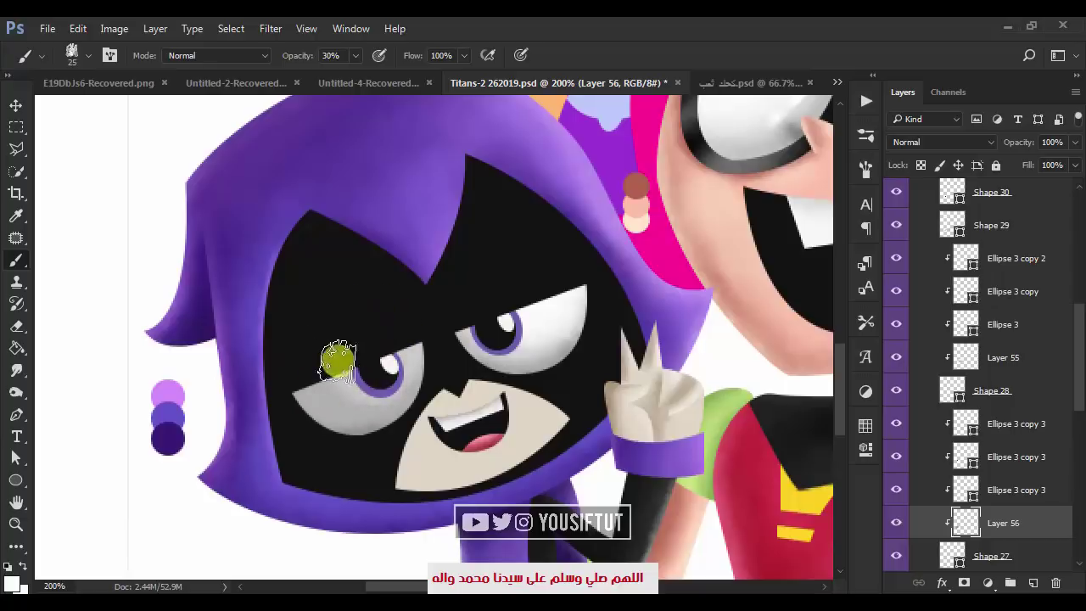
left_click_drag(337, 361, 406, 370)
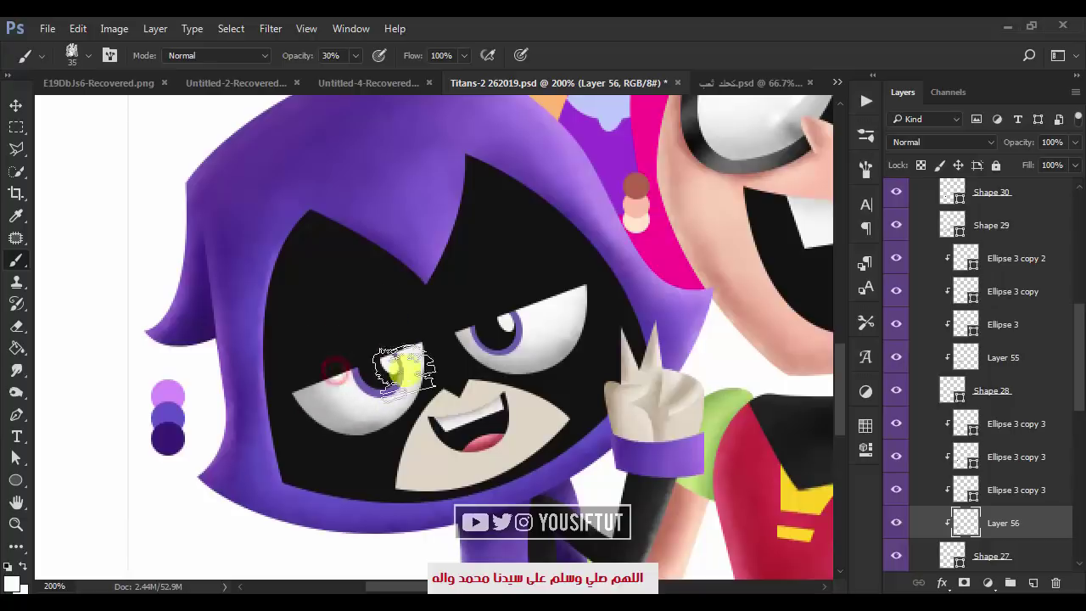
- Dab soft white light onto the lower part of the left eye white
key("z")
left_click(545, 424, "alt")
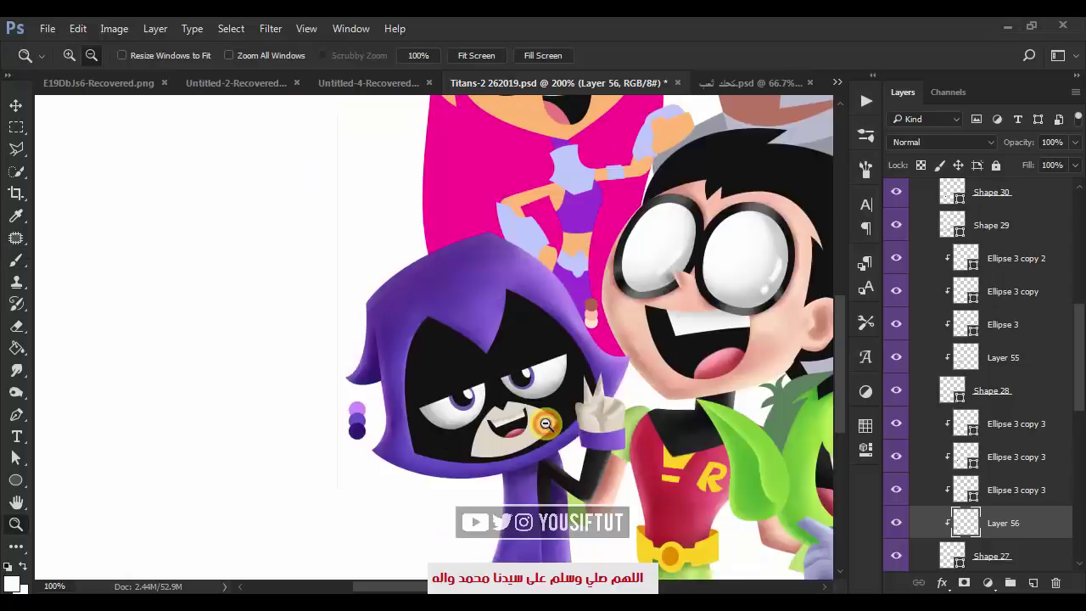
key("b")
left_click(449, 444)
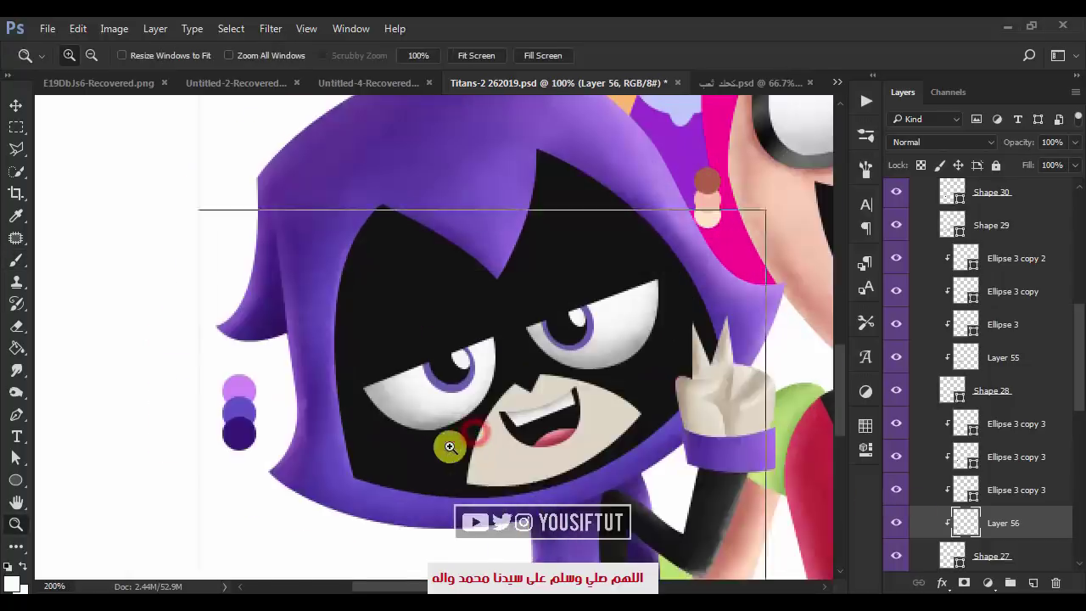
left_click(408, 415)
key("bracketright")
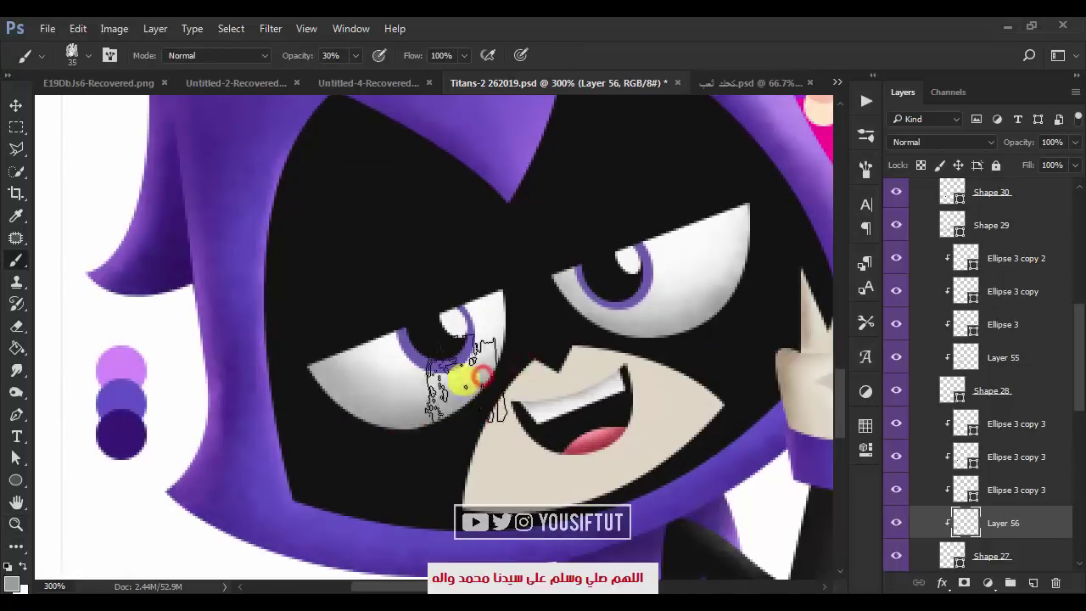
left_click(468, 328, "alt")
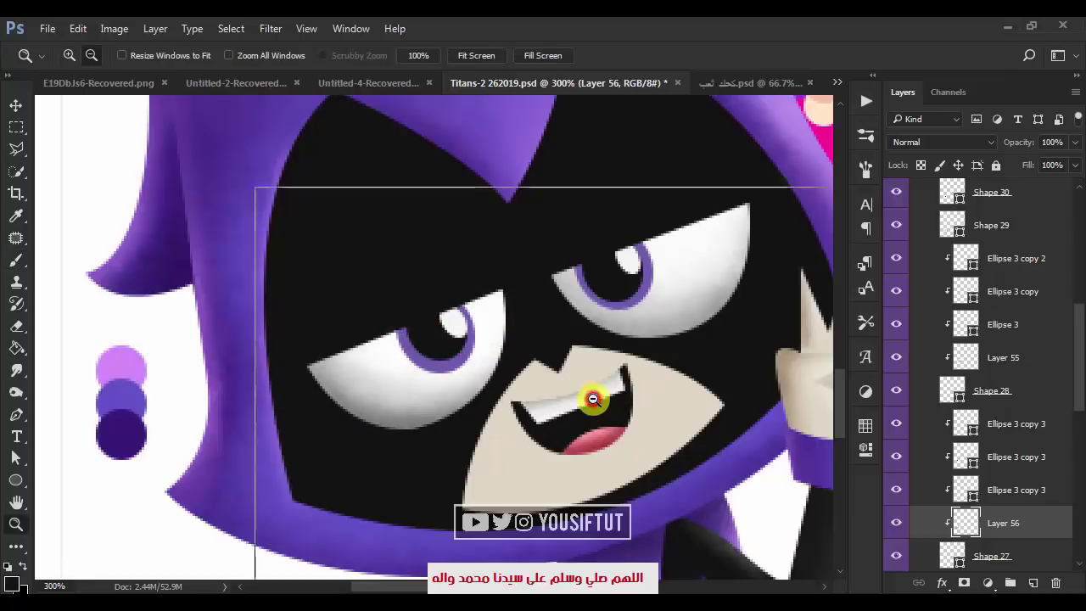
left_click_drag(588, 395, 577, 431)
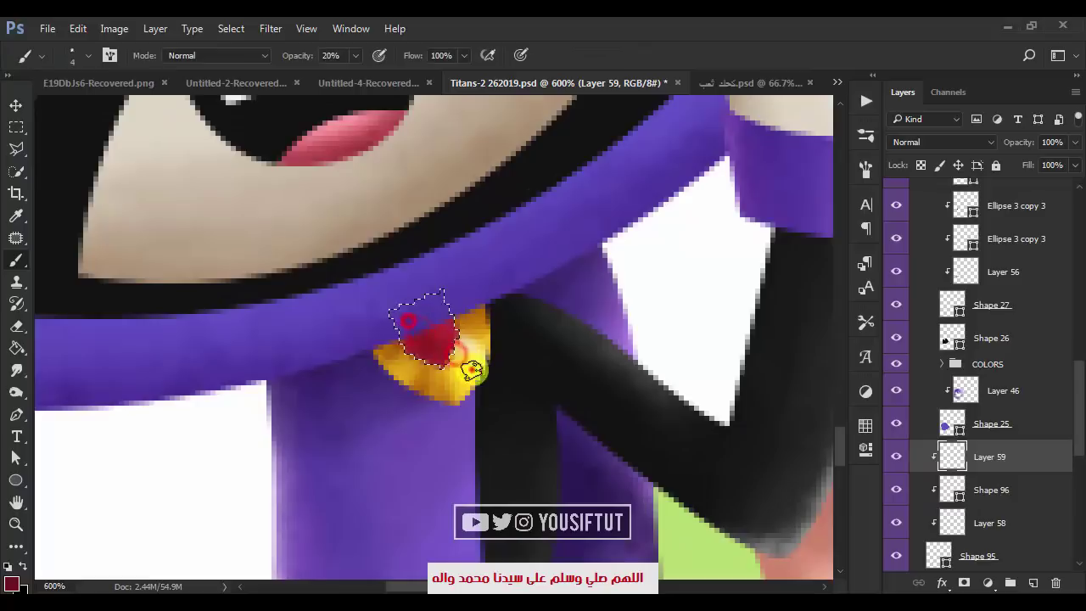
- Set the foreground colour to pink f27e7e
left_click(12, 582)
left_click(427, 160)
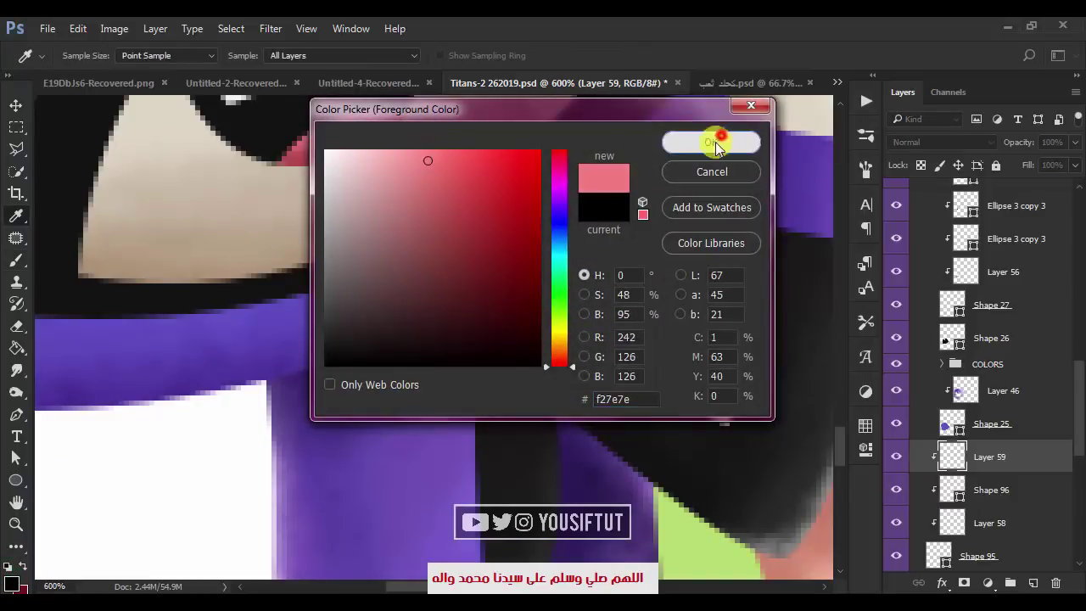
left_click(715, 144)
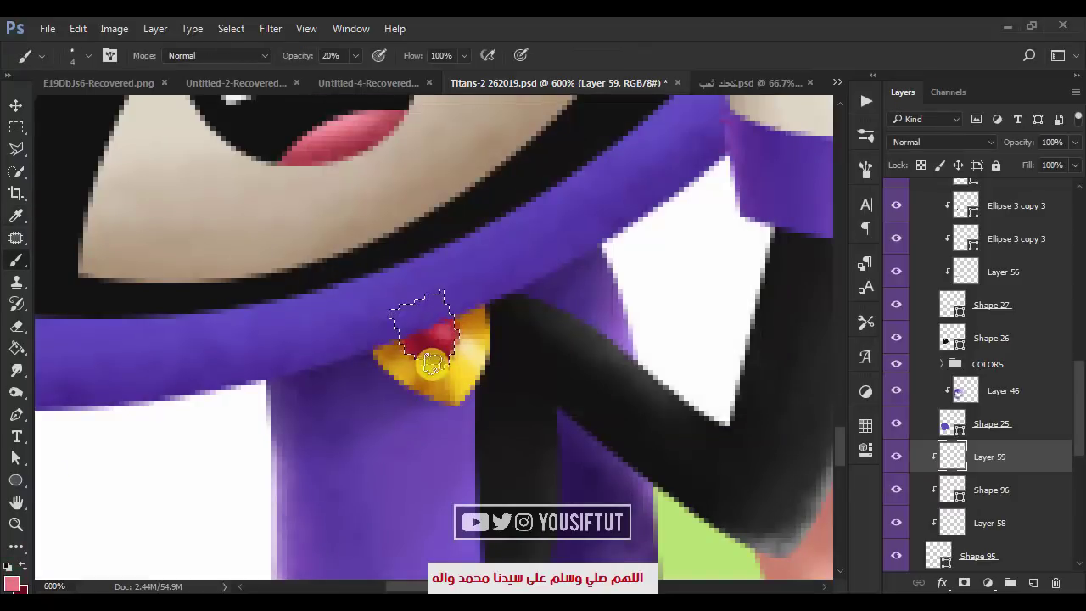
- Zoom out to Raven's whole figure and enlarge the gold chest gem under her neck
key("d")
key("z")
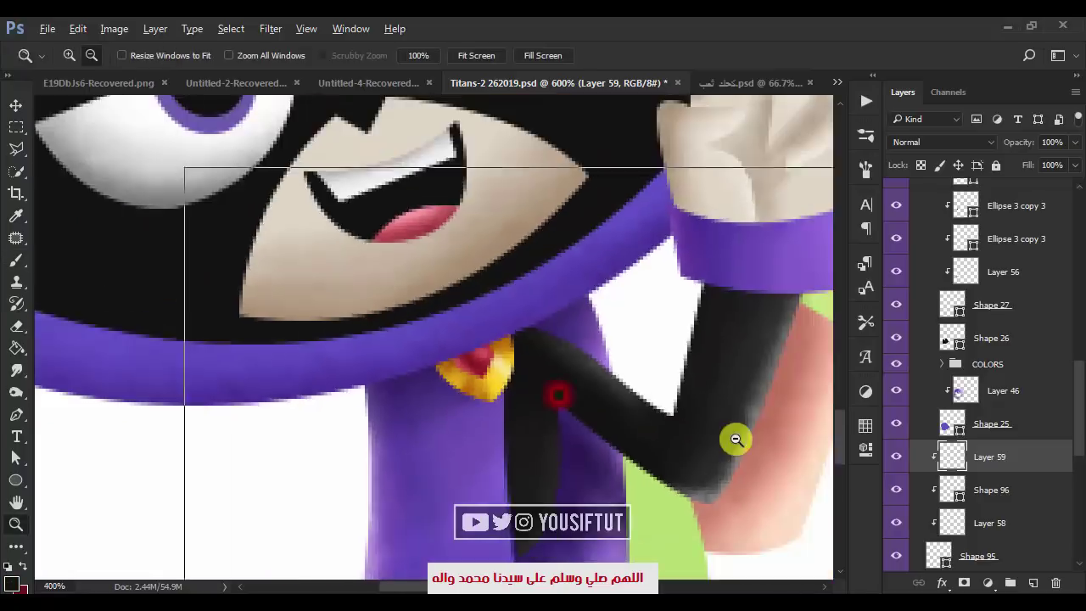
scroll(735, 438, "down", 6)
left_click(738, 438)
key("b")
left_click(990, 489, "ctrl")
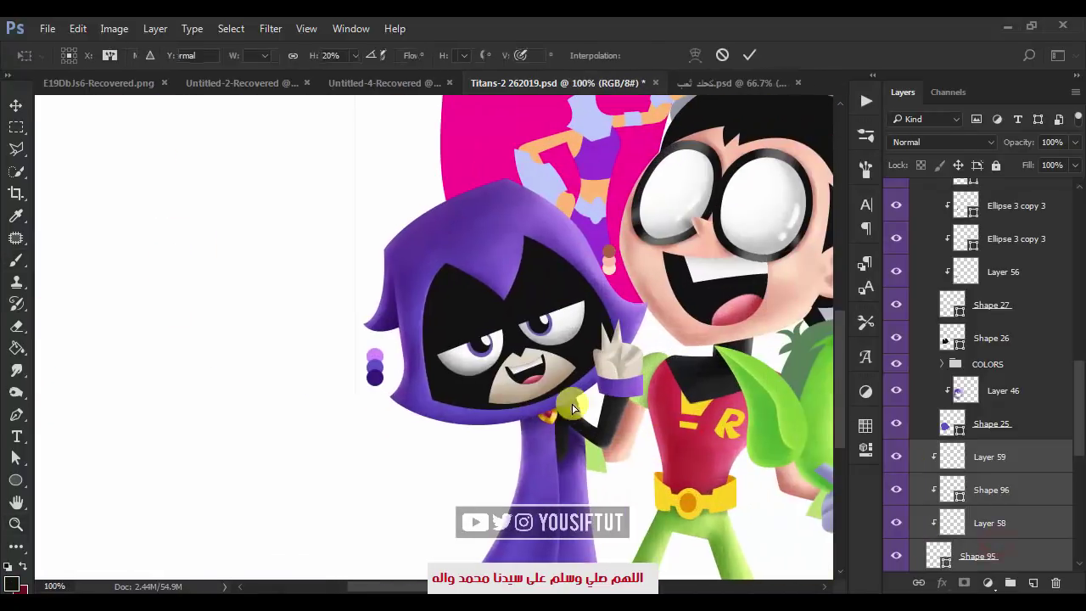
mouse_move(576, 424)
left_mouse_down()
mouse_move(632, 476)
mouse_move(644, 509)
left_mouse_up()
- Zoom in on Raven's collar gem and select Layer 58 for brush painting
key("v")
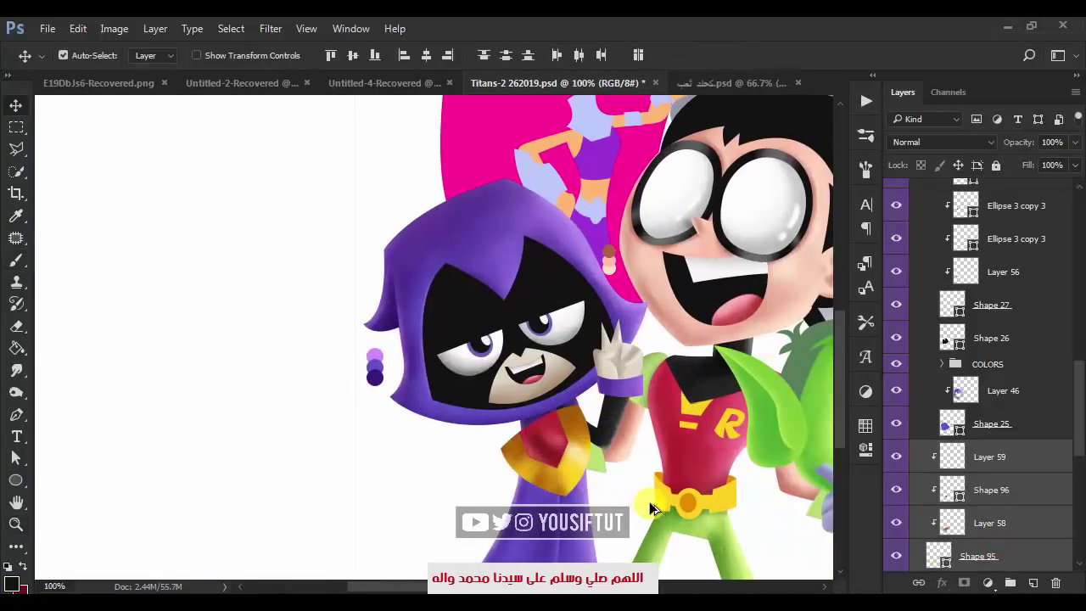
key("z")
left_click(522, 356)
left_click(972, 519)
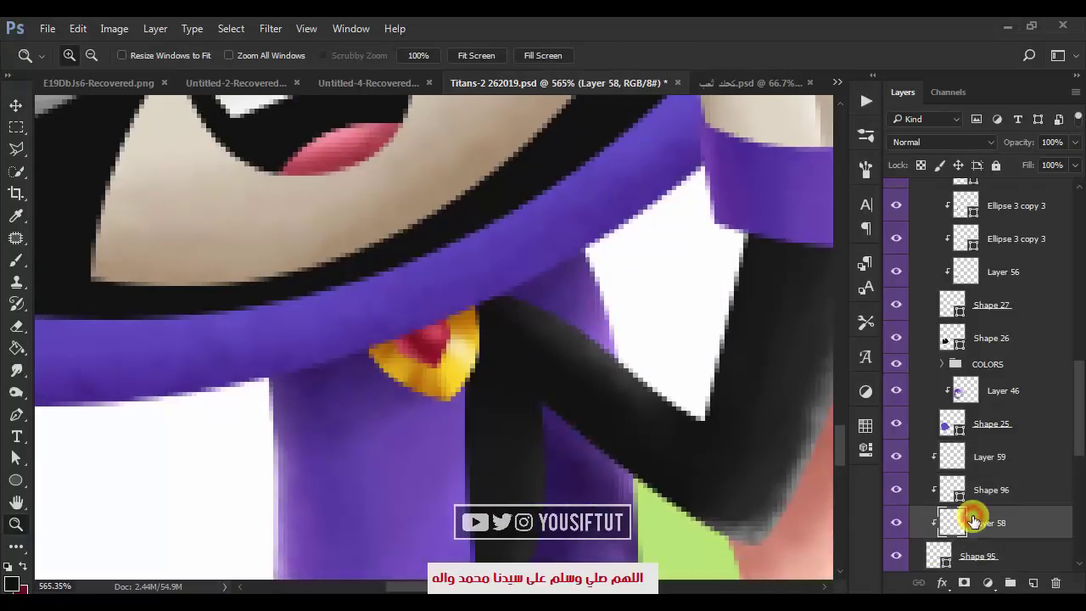
key("b")
left_click(865, 426)
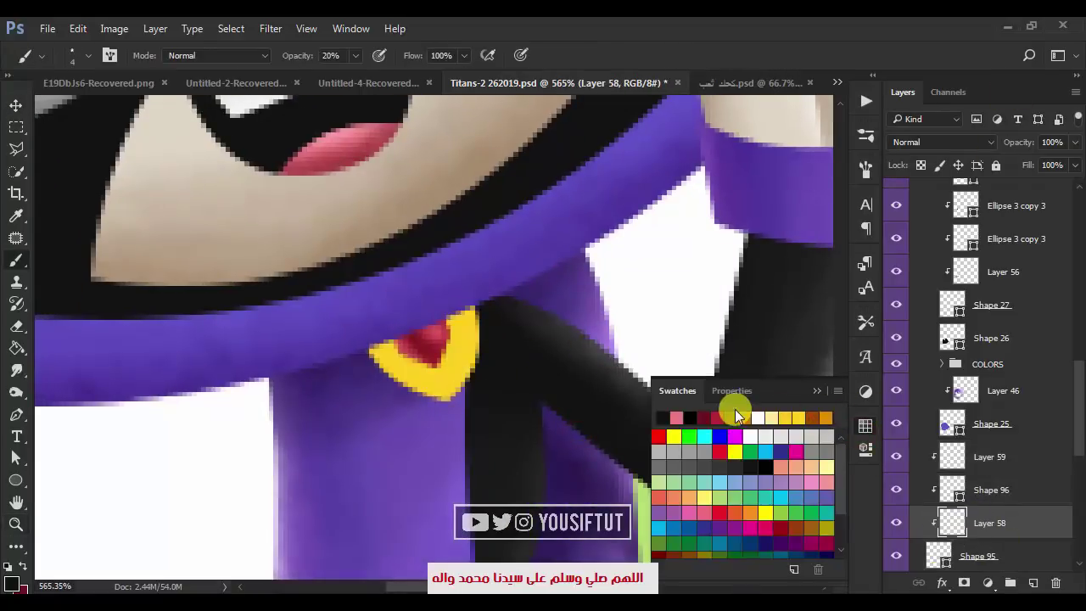
- Paint orange and yellow shading across the gem's gold frame with a soft brush
left_click(736, 415)
left_click(814, 416)
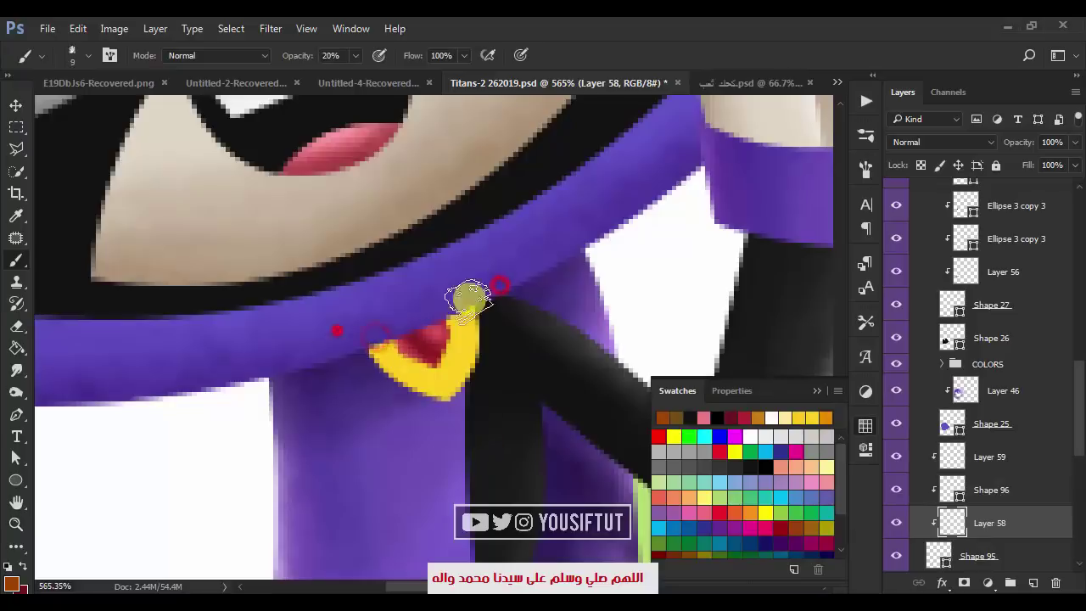
key("bracketright")
key("bracketright")
key("bracketright")
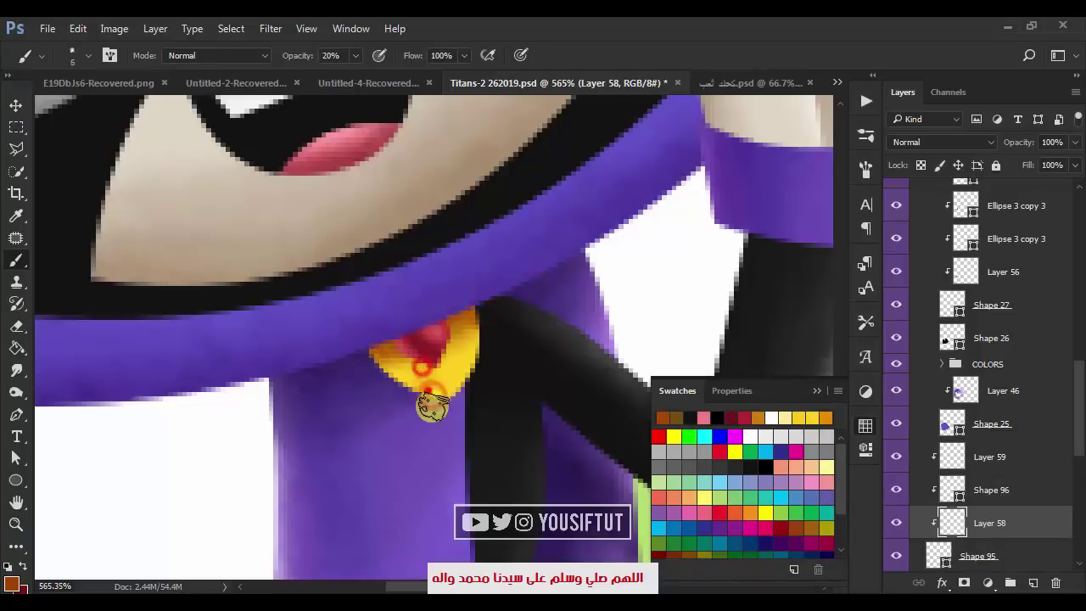
key("bracketright")
key("bracketright")
left_click(416, 376, "alt")
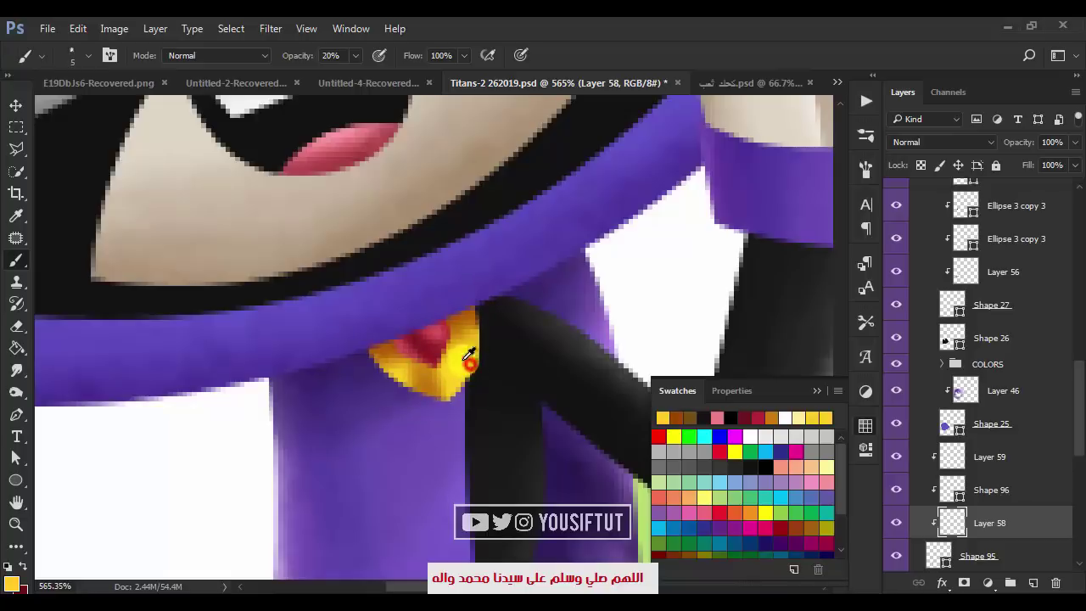
left_click_drag(425, 347, 450, 369)
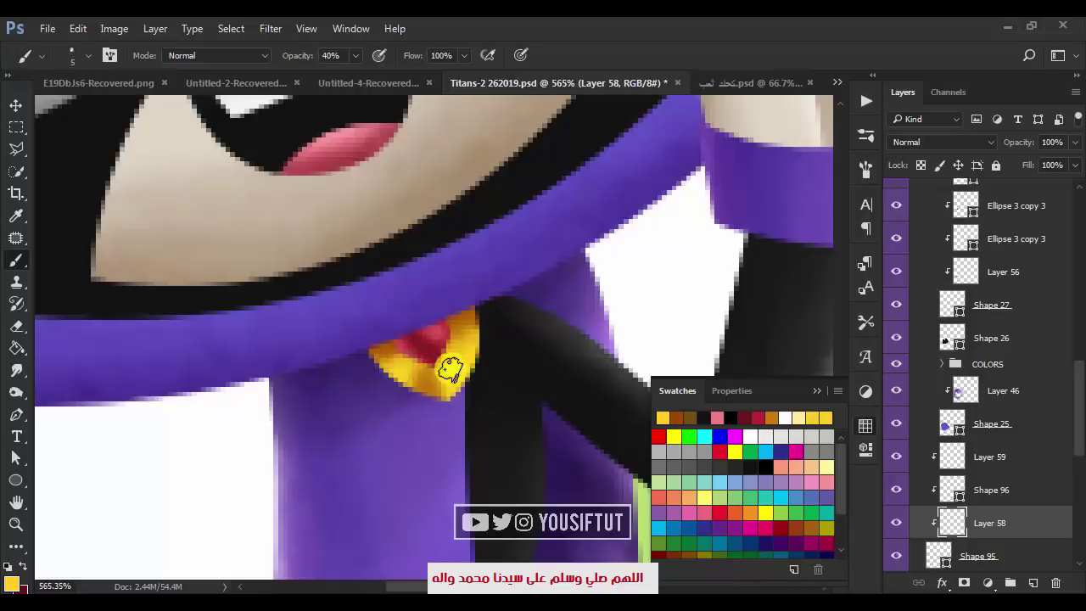
- Dab pale cream light and a tiny white glint onto the gem, then zoom out
left_click(807, 428)
left_click(447, 341)
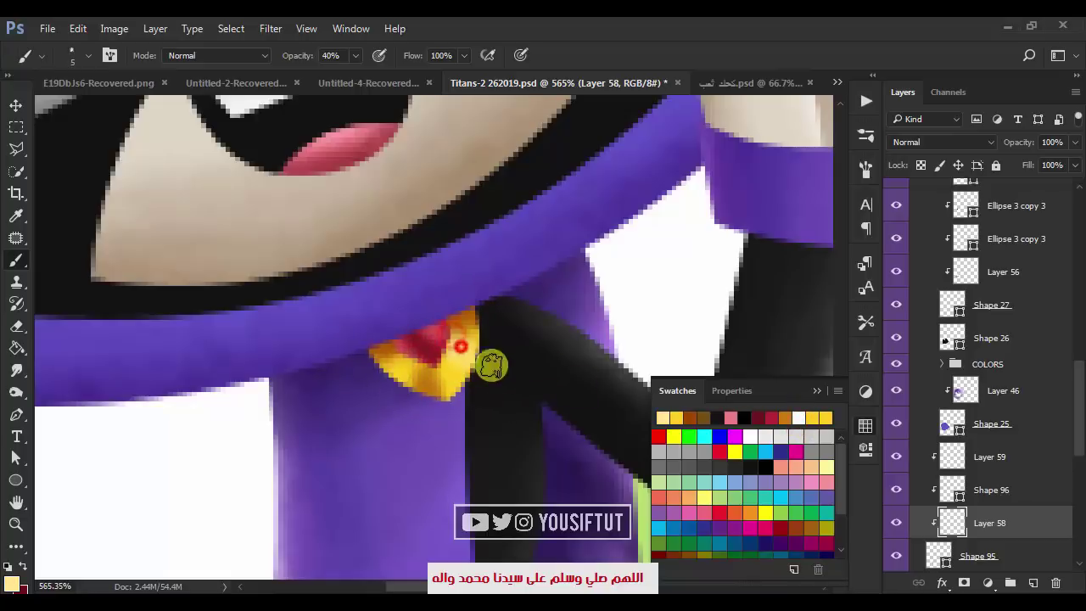
left_click(797, 417)
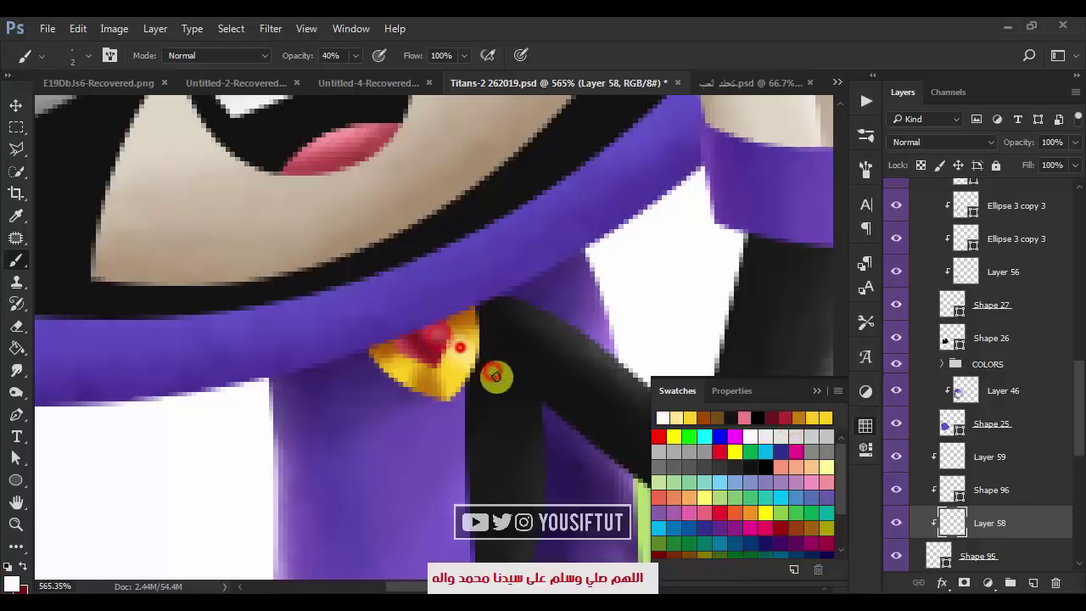
left_click(441, 361)
key("bracketleft")
key("bracketleft")
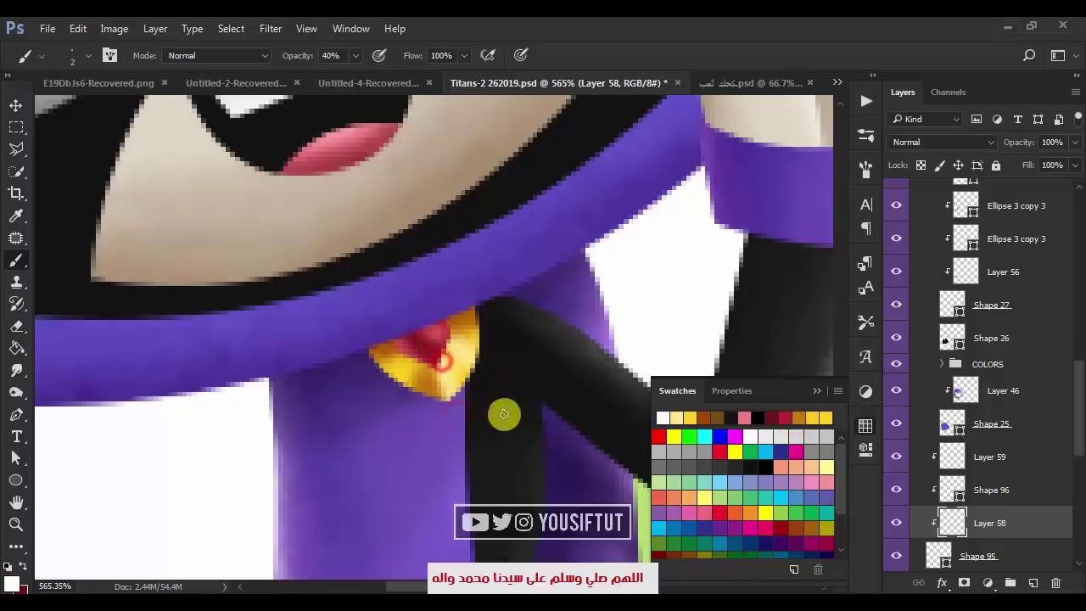
left_click(865, 427)
left_click(572, 324, "alt")
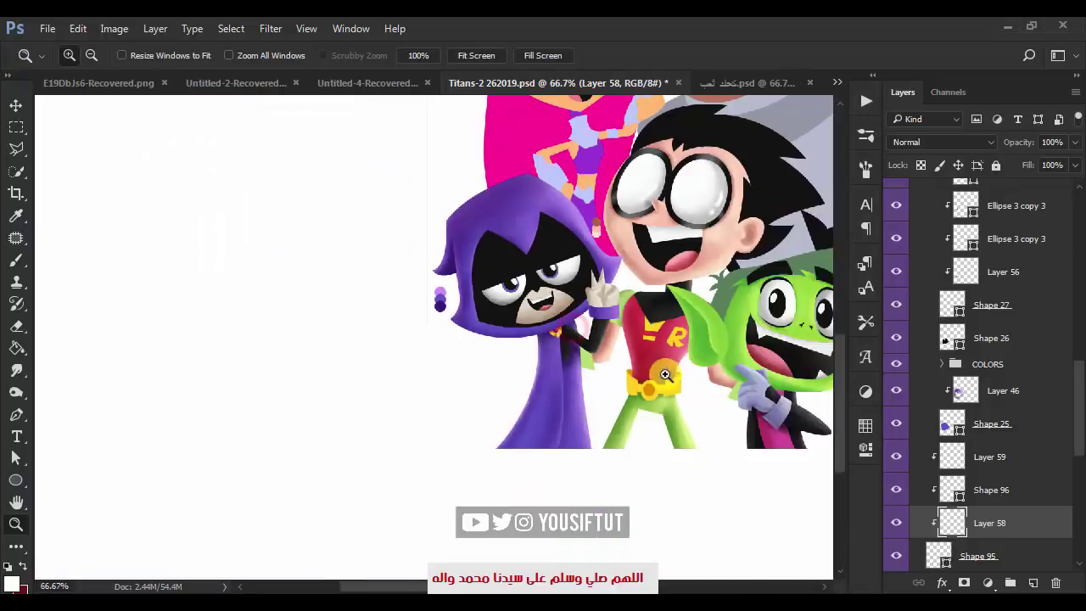
- Collapse the Shakra layer group and zoom around Raven to check the shading
key("v")
left_click(1013, 458)
key("ctrl+plus")
key("ctrl+plus")
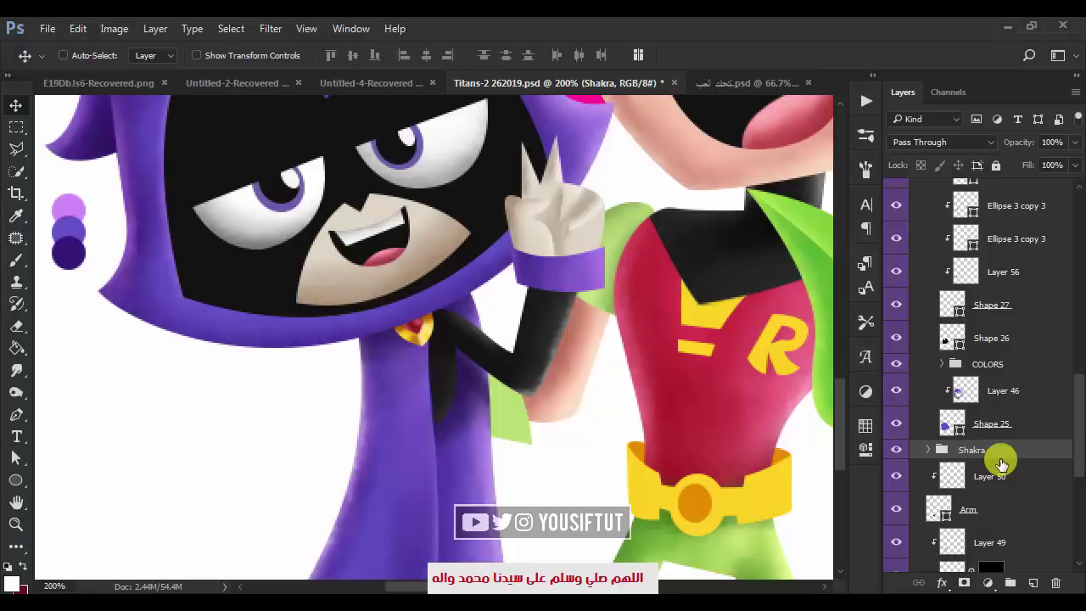
key("z")
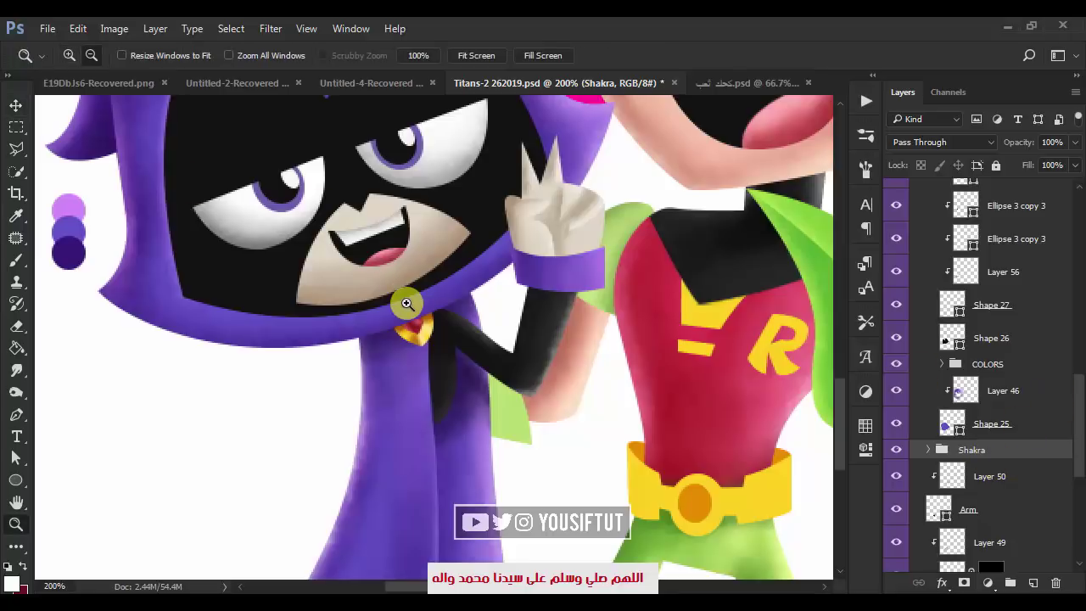
left_click(406, 303, "alt")
- Collapse the Raven layer group and zoom out to view all the Titans
key("v")
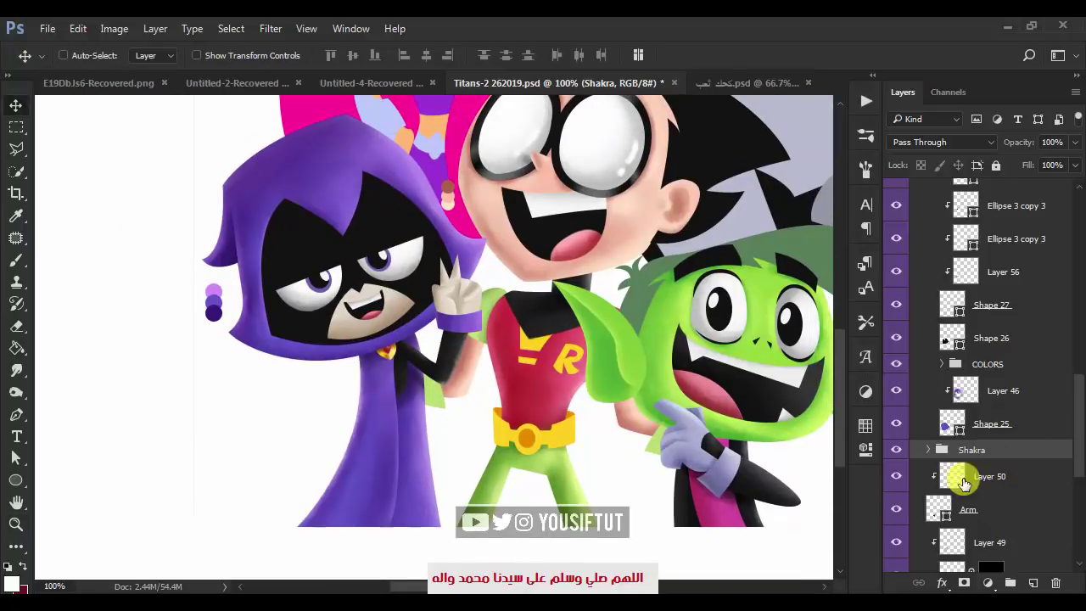
scroll(1029, 468, "up", 5)
scroll(981, 368, "up", 3)
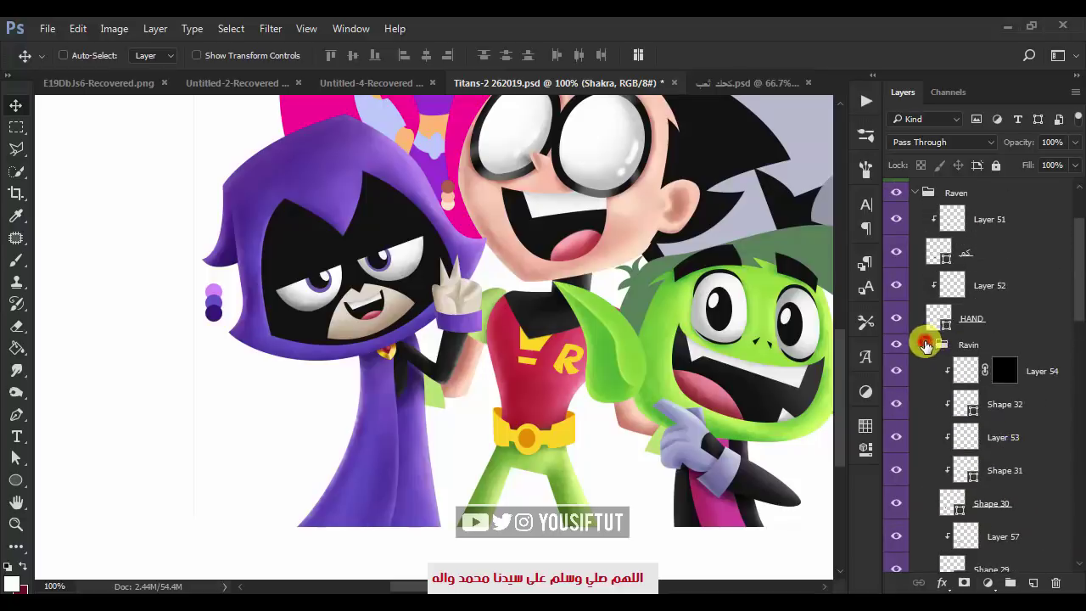
left_click(916, 194)
left_click(770, 417, "alt")
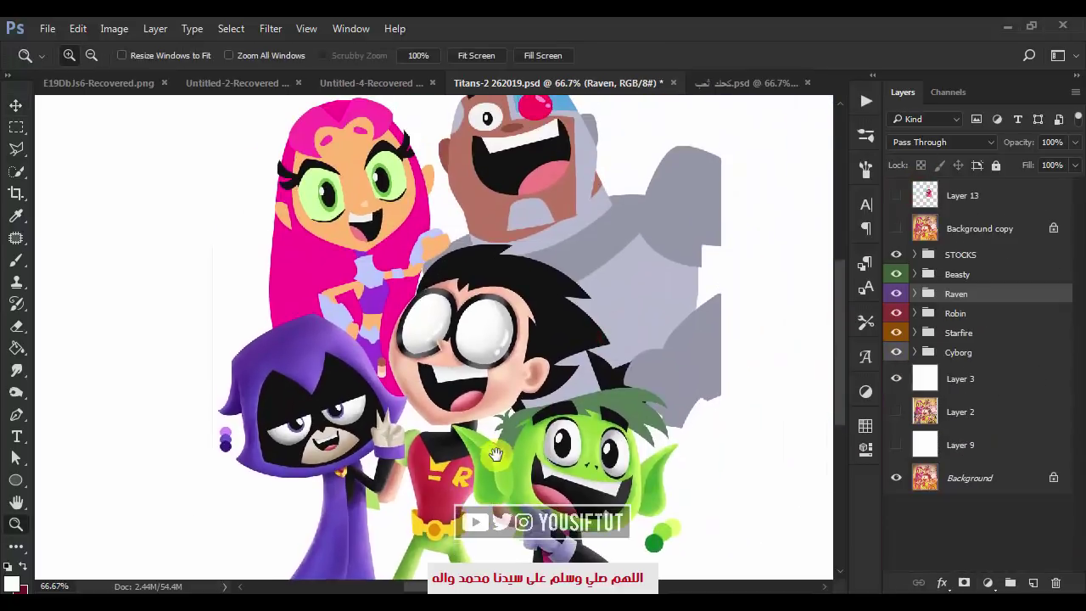
left_click(659, 422, "alt")
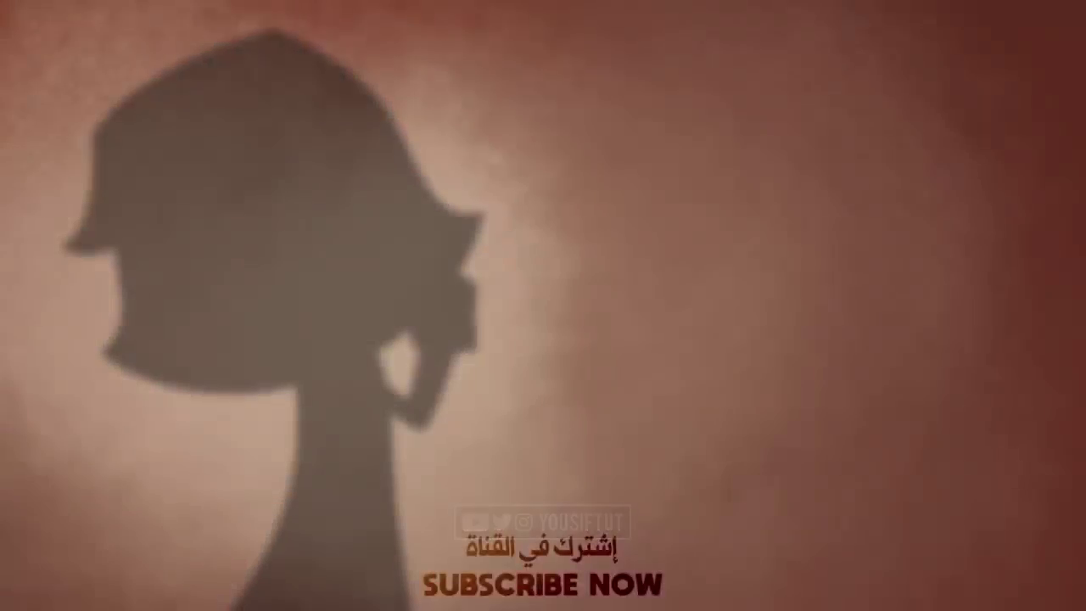